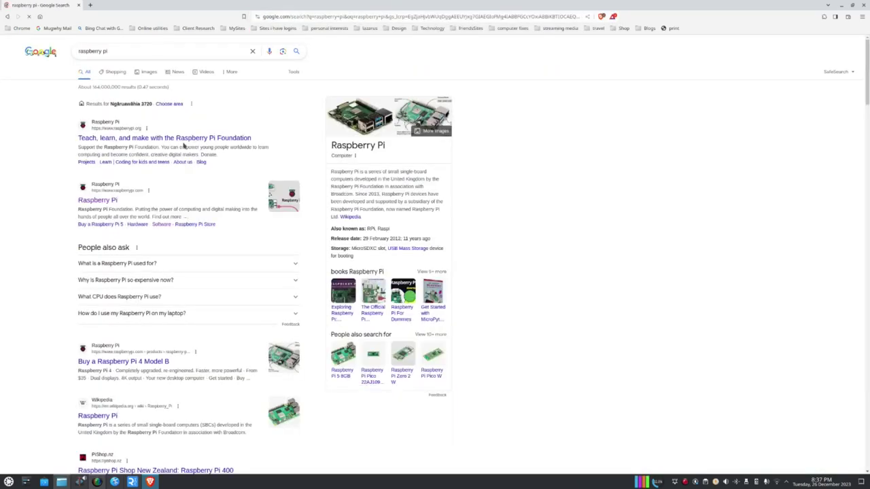
# - Open the Raspberry Pi 4 Model B page and then the Software page, then close Brave and both its tabs
pyautogui.click(114, 363)
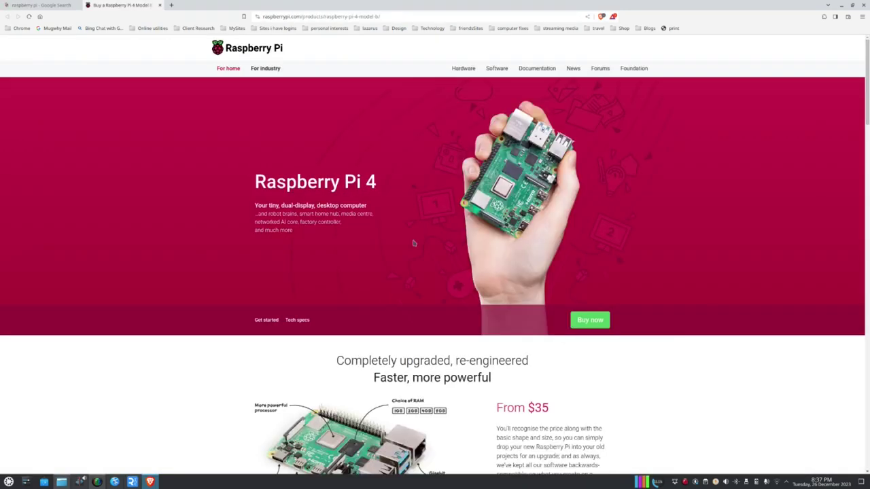
pyautogui.click(501, 71)
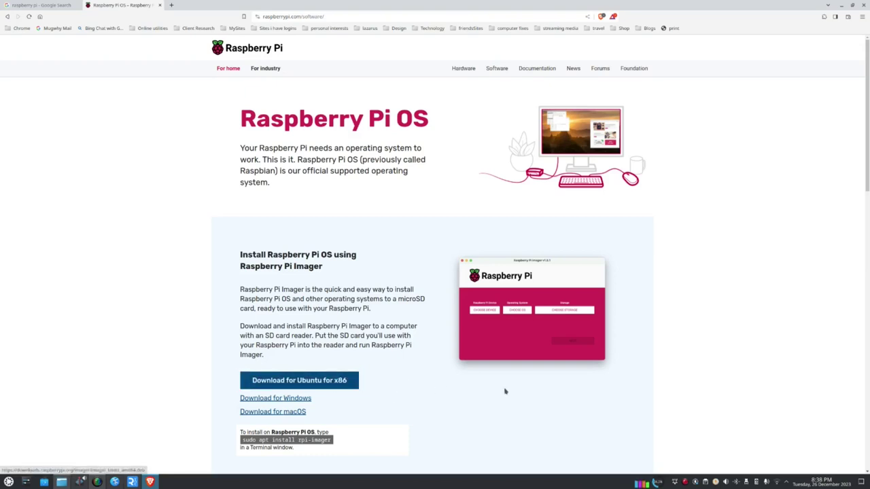
pyautogui.click(864, 5)
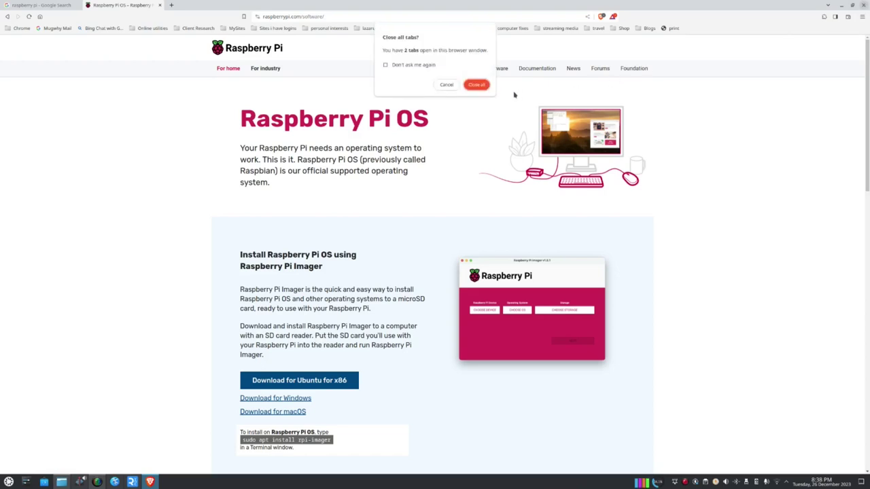
pyautogui.click(477, 85)
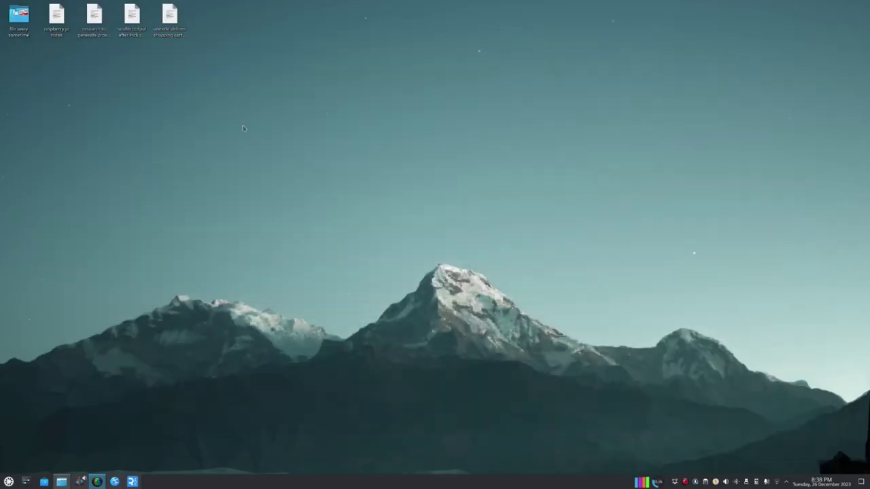
# - Launch Raspberry Pi Imager, pick Raspberry Pi 3 as the device, and bring up the OS list
pyautogui.press('super')
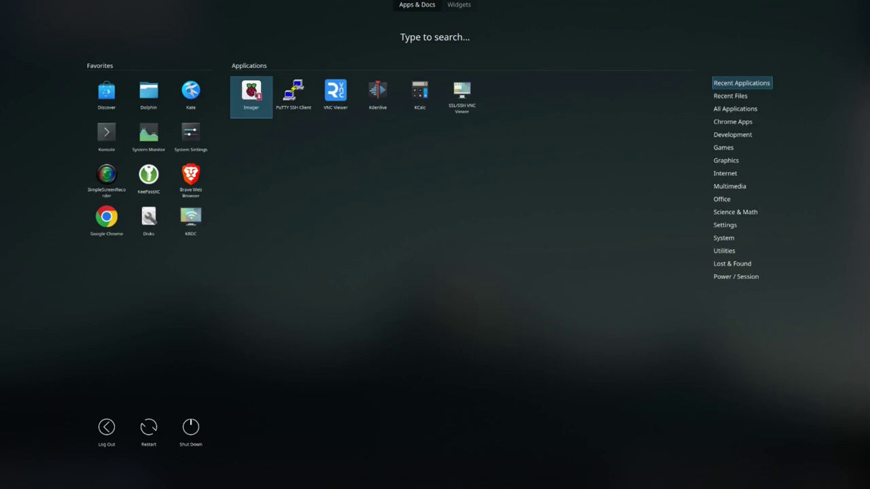
pyautogui.click(255, 95)
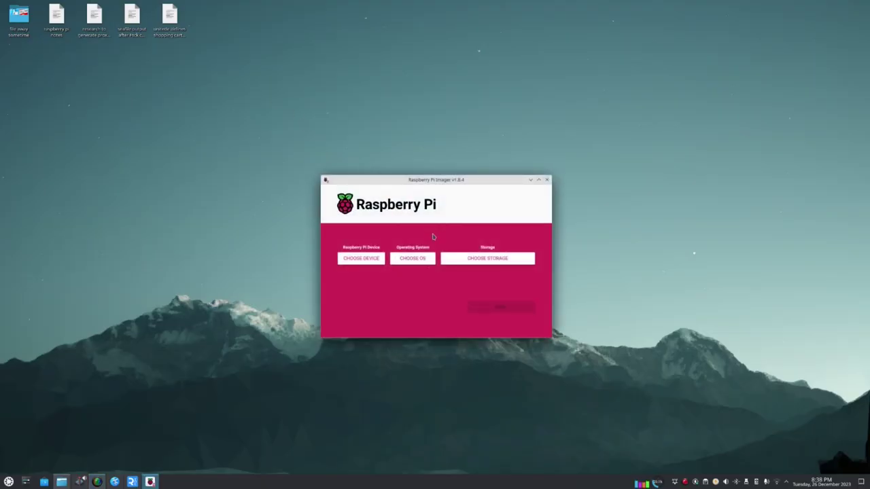
pyautogui.click(364, 258)
pyautogui.scroll(-3, 474, 245)
pyautogui.scroll(-1, 473, 245)
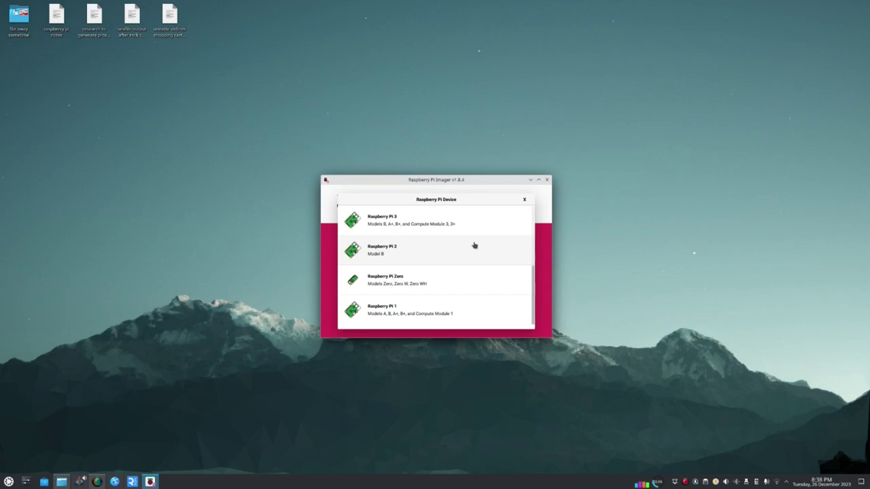
pyautogui.scroll(4, 435, 253)
pyautogui.scroll(-4, 476, 265)
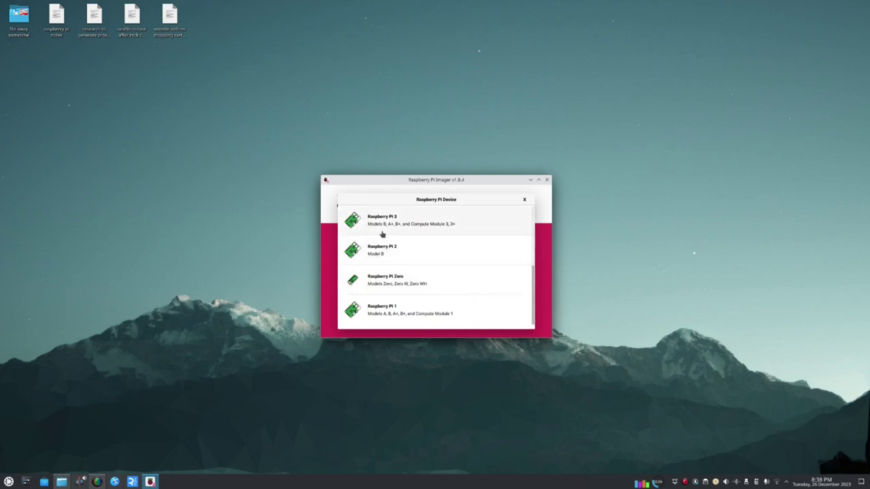
pyautogui.click(416, 224)
pyautogui.click(417, 261)
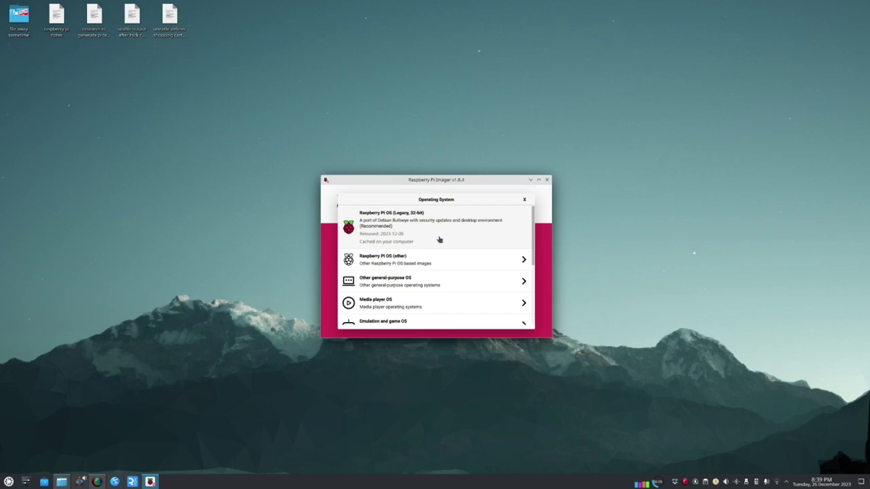
# - Choose Raspberry Pi OS (Legacy, 32-bit) and the Generic USB3.0 card reader as storage, then continue
pyautogui.click(441, 225)
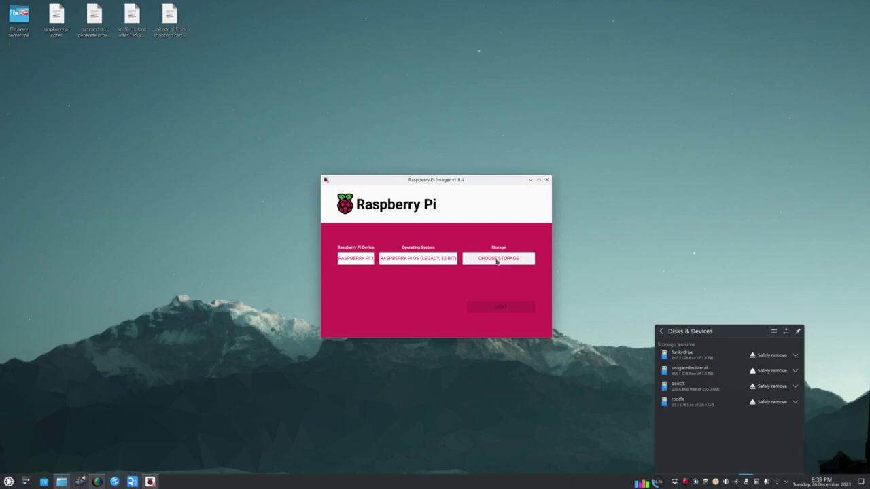
pyautogui.click(496, 261)
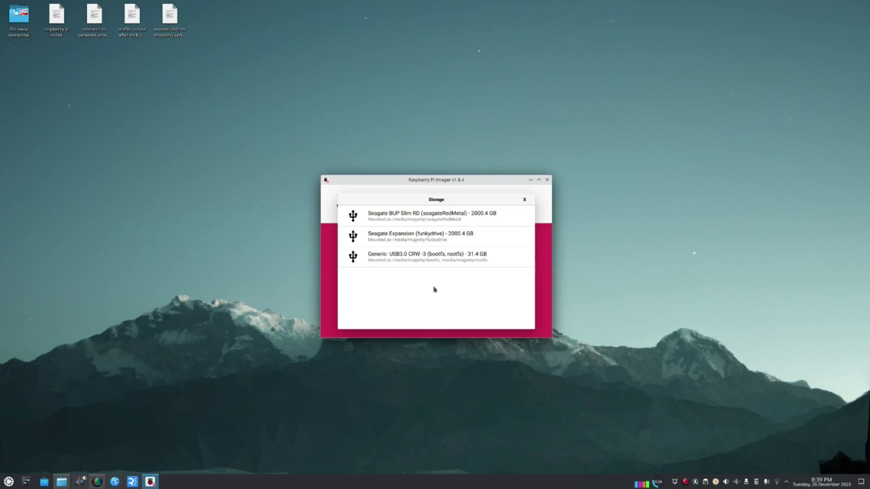
pyautogui.click(433, 263)
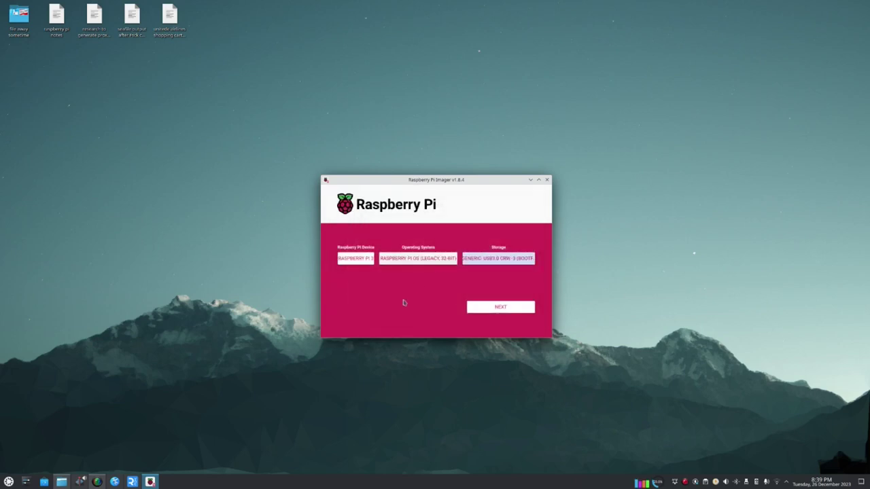
pyautogui.click(526, 308)
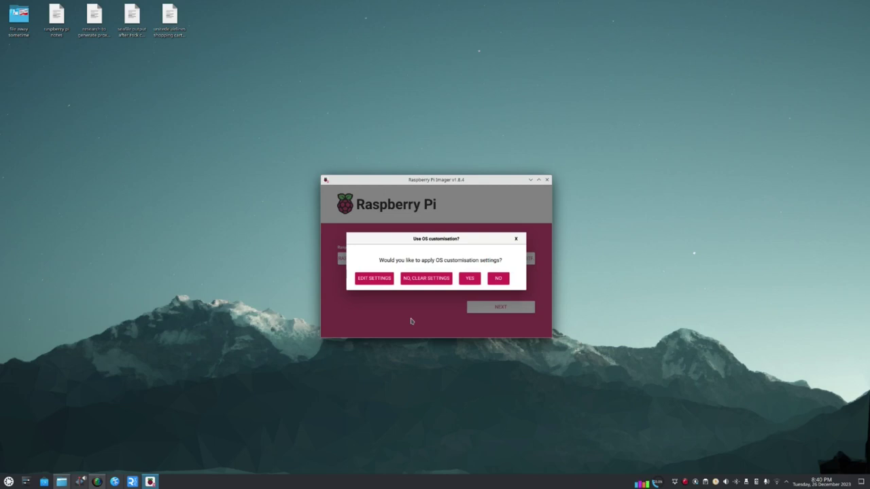
# - Review the Seafile01 customisation, including SSH password authentication and write options, and save it
pyautogui.click(380, 281)
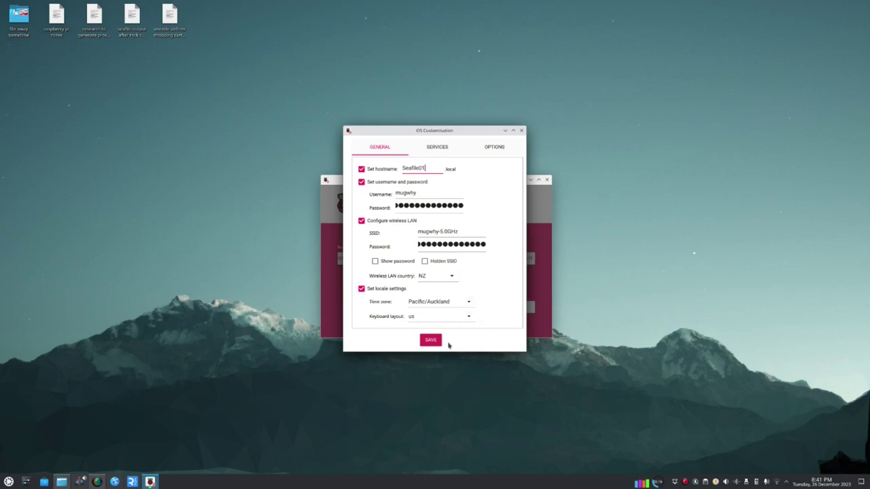
pyautogui.click(431, 341)
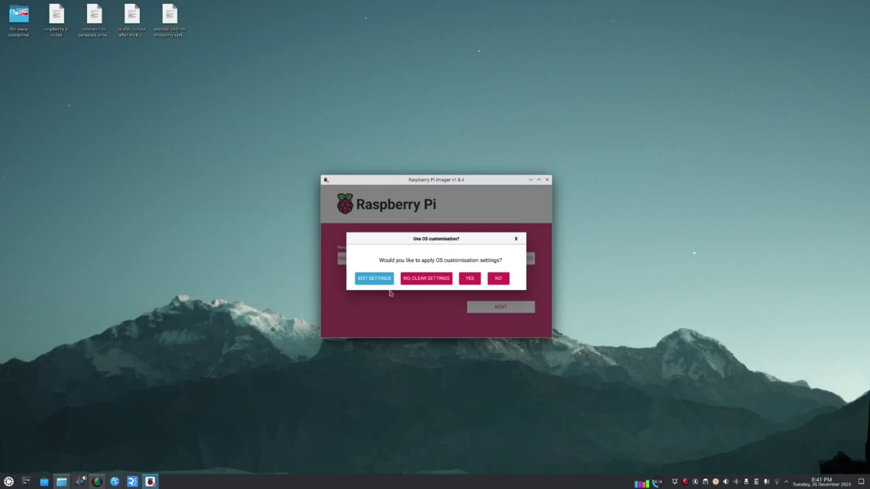
pyautogui.click(384, 281)
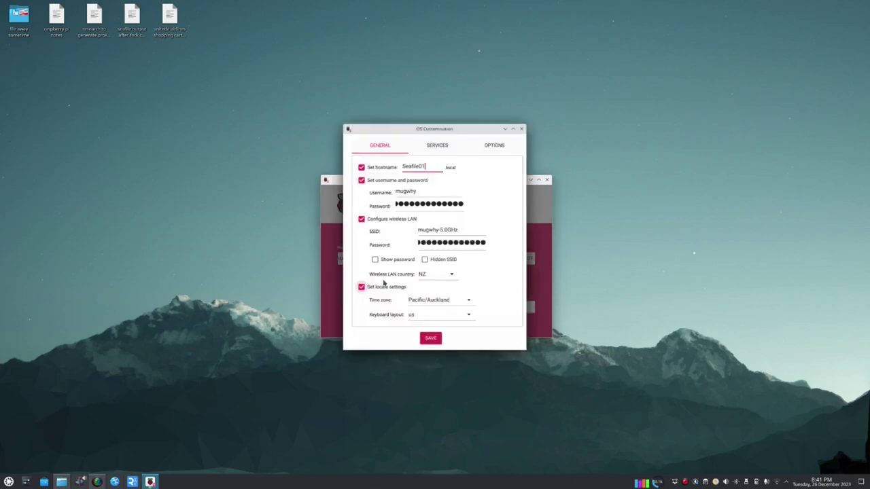
pyautogui.click(443, 146)
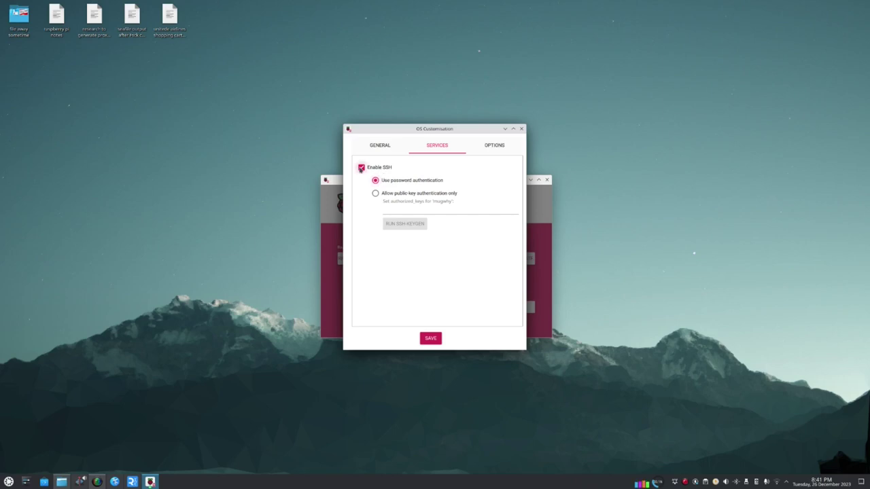
pyautogui.click(494, 145)
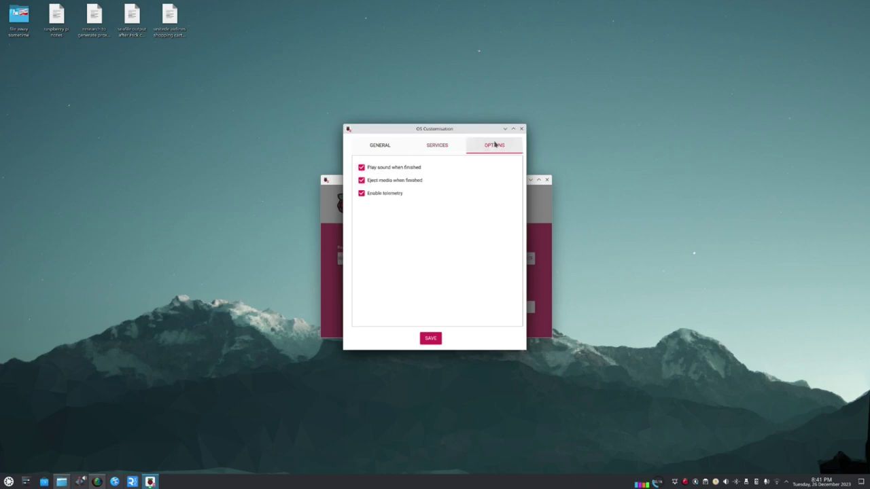
pyautogui.click(439, 337)
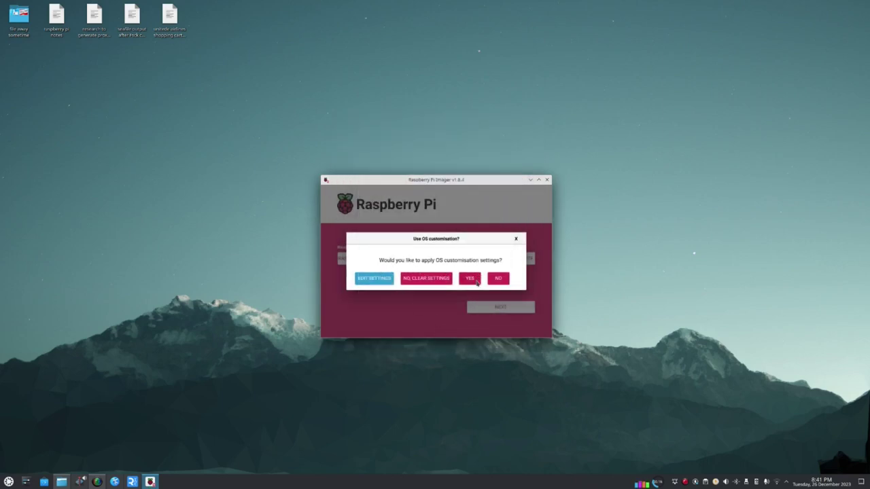
# - Apply the customisation, confirm erasing the card, authorise with the account password, and finish the write
pyautogui.click(477, 282)
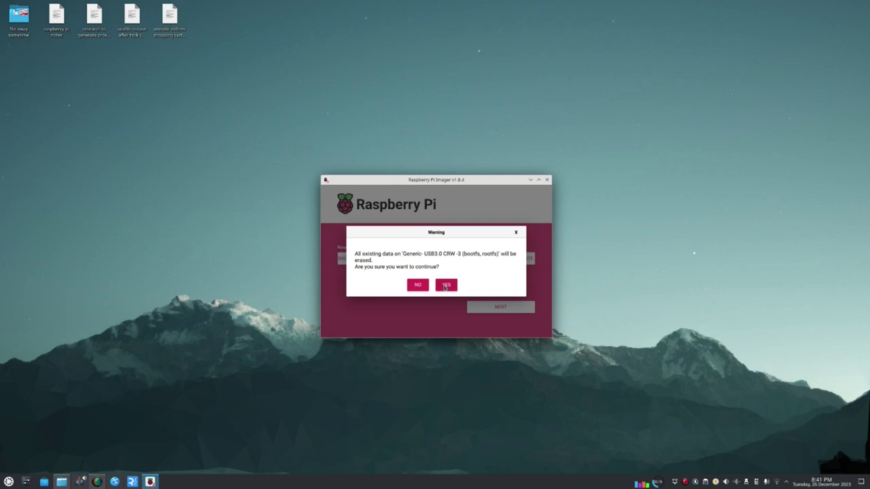
pyautogui.click(445, 286)
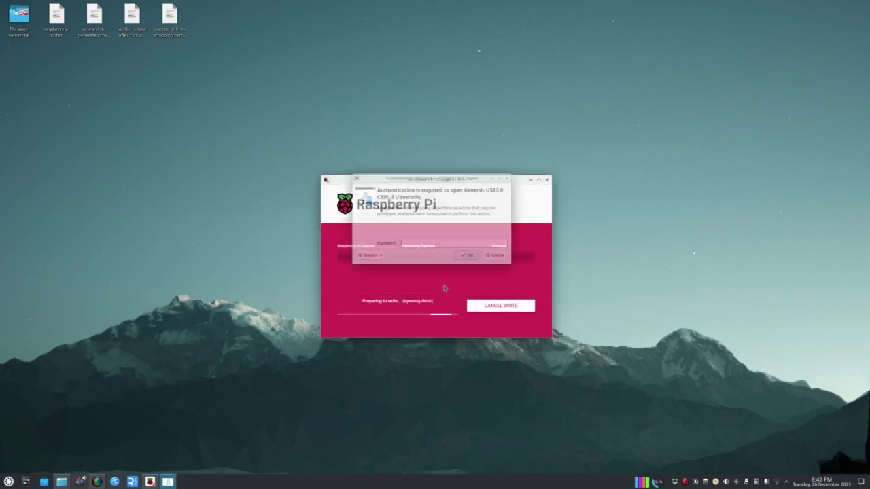
pyautogui.write('**')
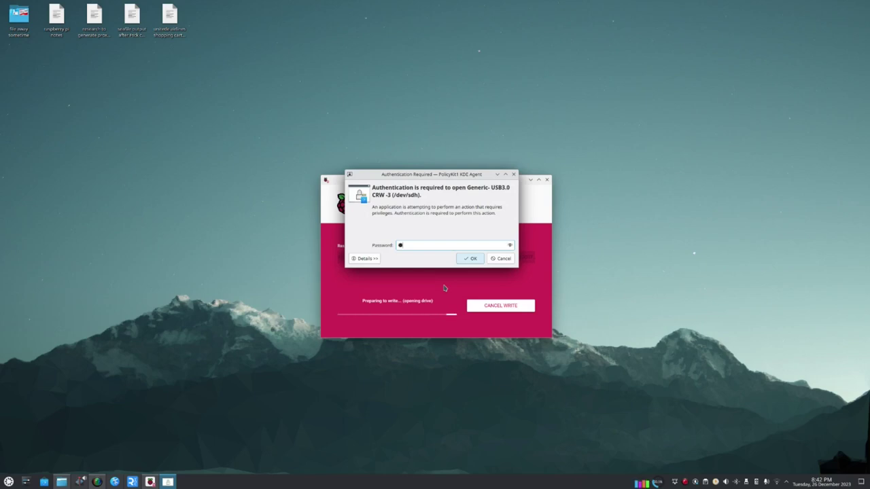
pyautogui.write('****')
pyautogui.click(468, 259)
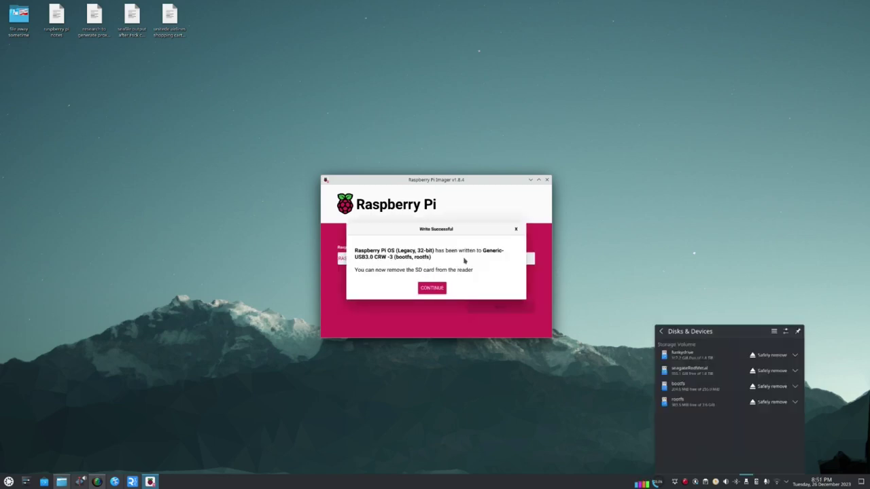
pyautogui.click(433, 288)
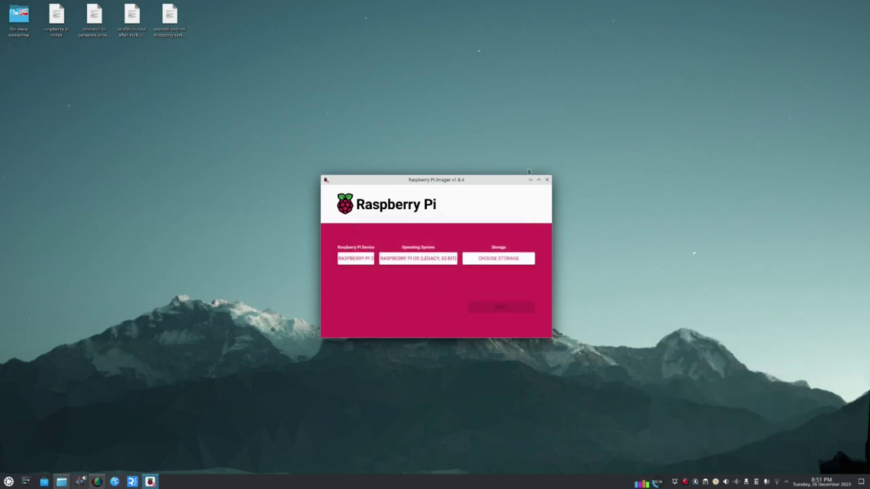
# - Close Imager, read The Pi Hut SD card article in Brave, then minimise the browser
pyautogui.click(545, 181)
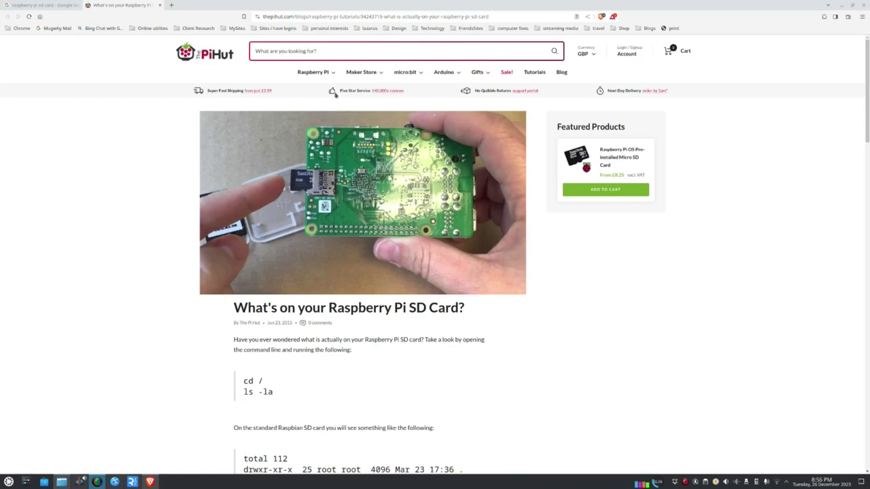
pyautogui.click(840, 7)
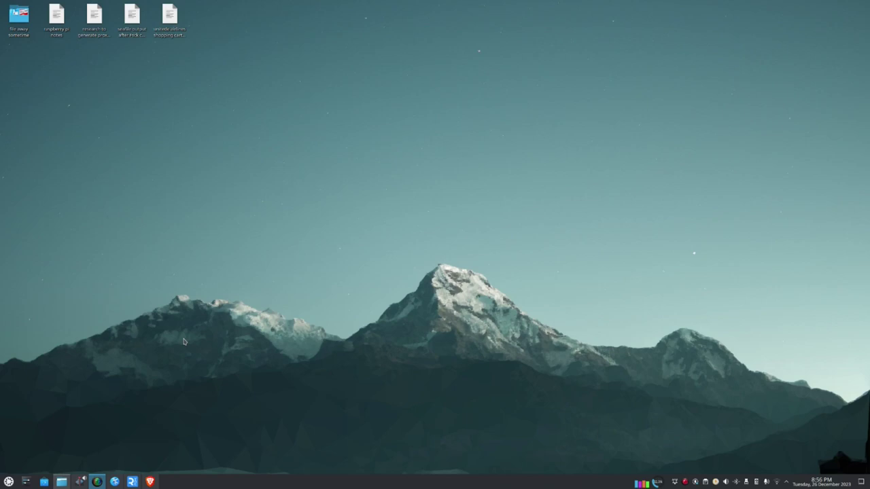
# - Launch the PuTTY SSH client from the KDE application launcher
pyautogui.press('super')
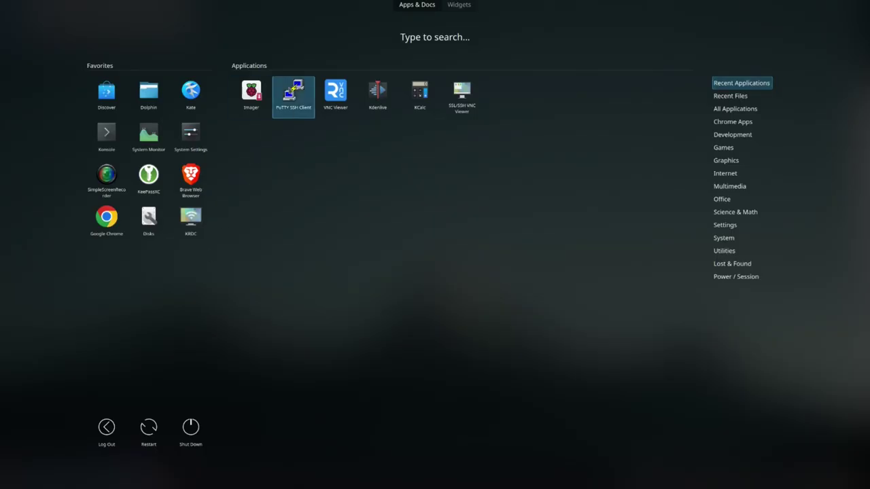
pyautogui.click(289, 91)
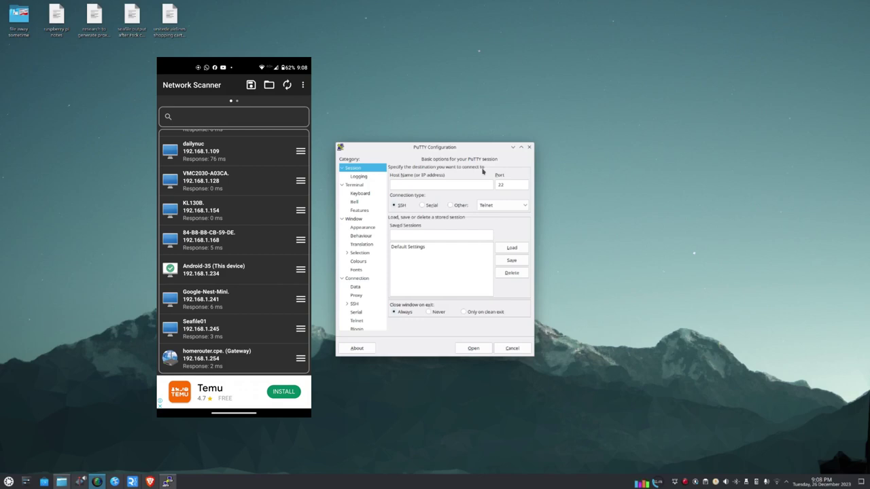
# - Open an SSH connection in PuTTY to 192.168.1.245
pyautogui.click(437, 183)
pyautogui.write('192')
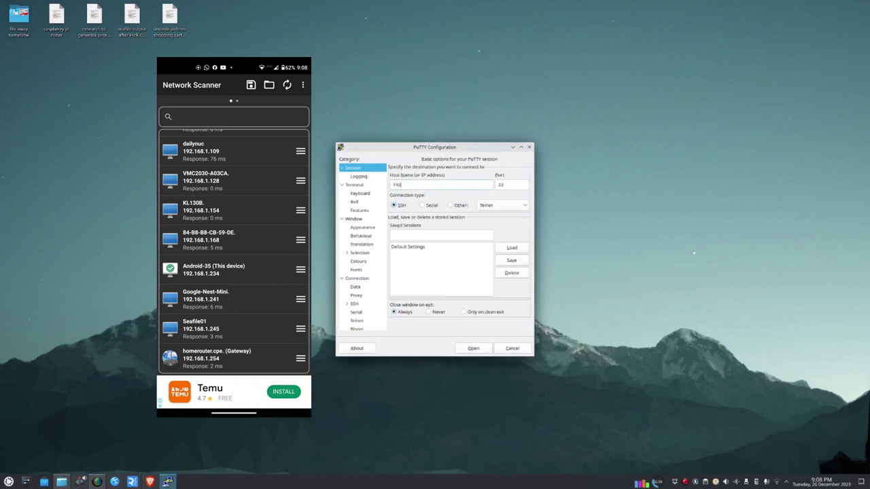
pyautogui.write('.168.1.245')
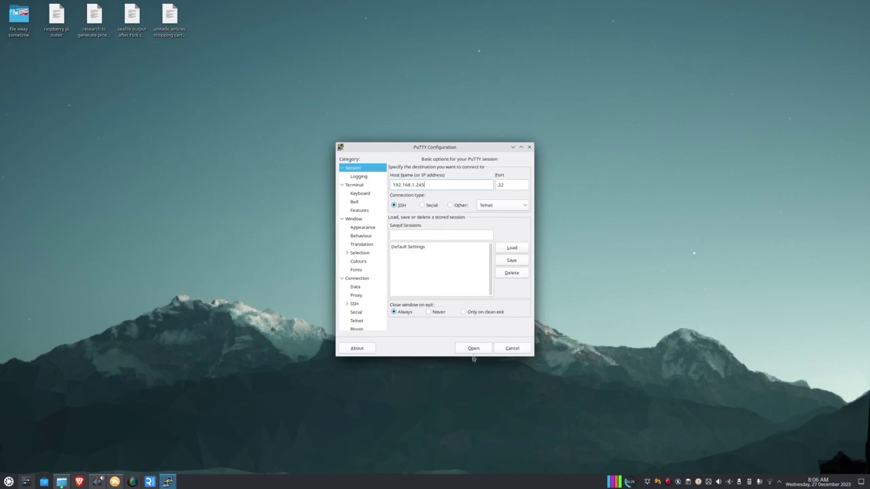
pyautogui.click(473, 348)
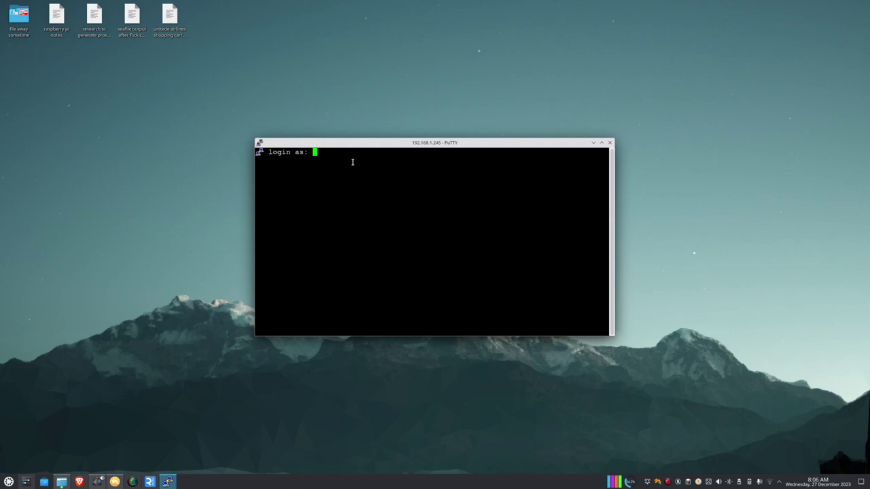
# - Log in to the Pi by entering the username and the account password
pyautogui.press('Return')
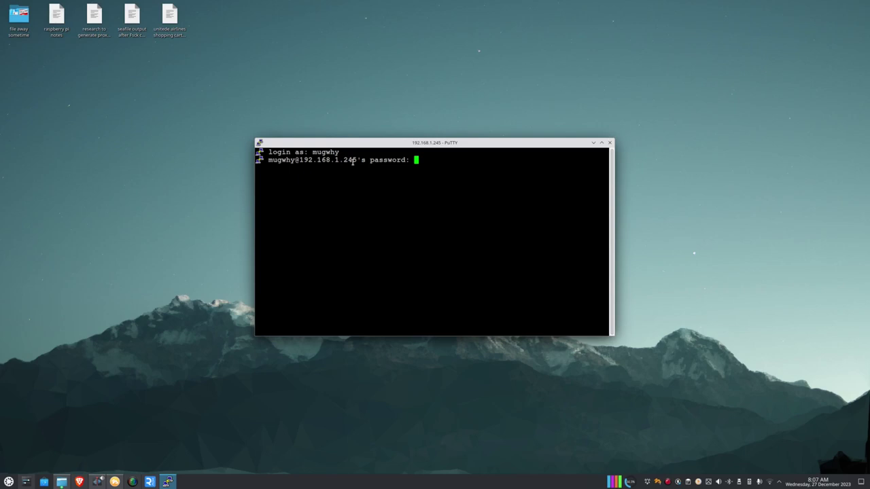
pyautogui.press('Return')
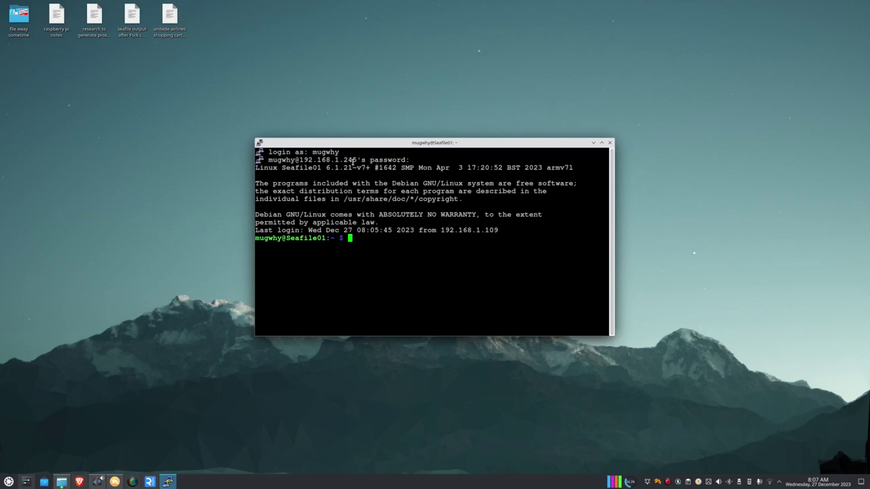
# - Run sudo raspi-config and enable the VNC Server under Interface Options
pyautogui.write('sudo raspi-config')
pyautogui.press('Return')
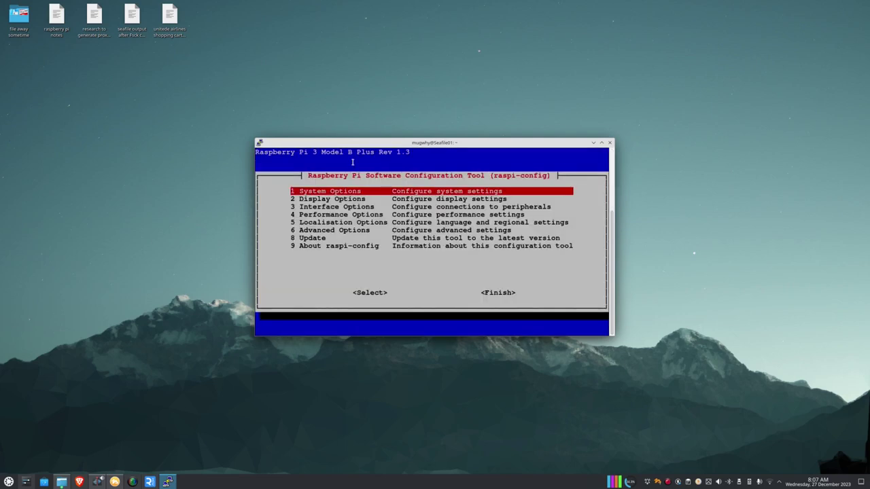
pyautogui.press('Down')
pyautogui.press('Down')
pyautogui.press('Return')
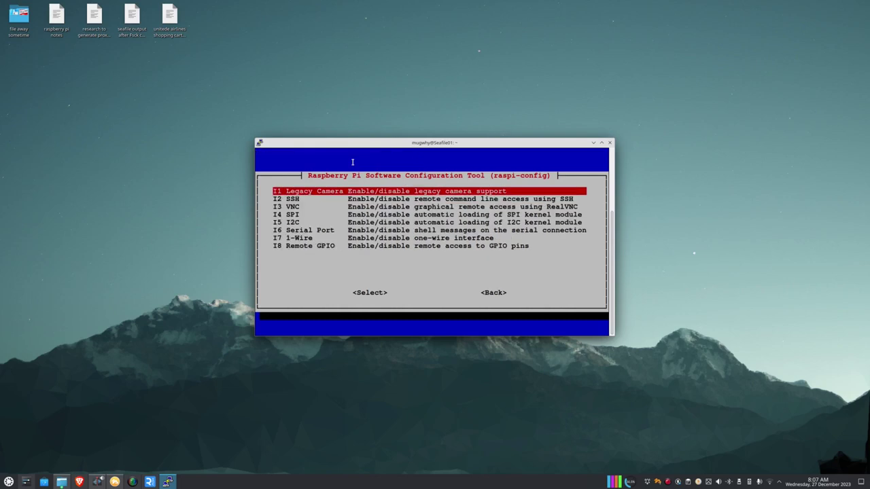
pyautogui.press('Down')
pyautogui.press('Down')
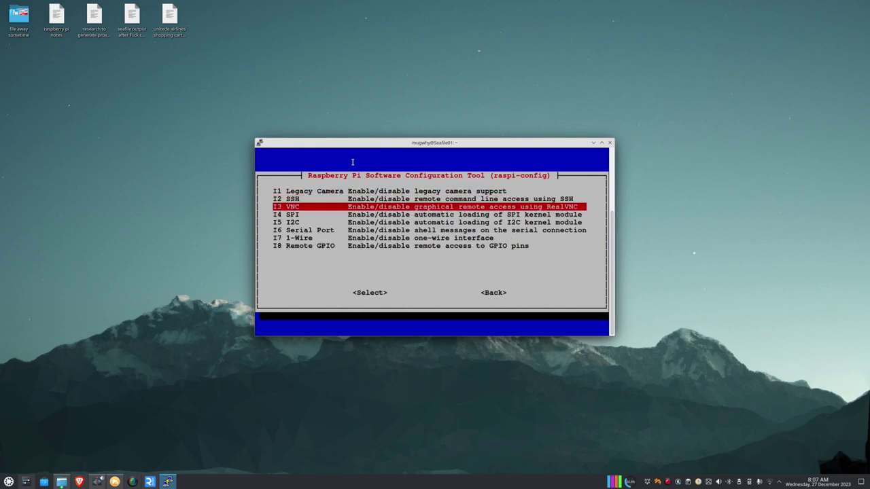
pyautogui.press('Return')
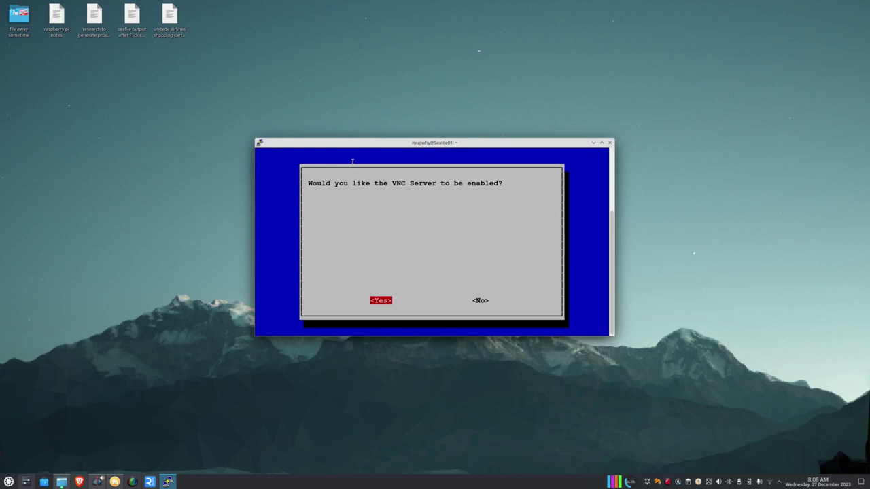
pyautogui.press('Return')
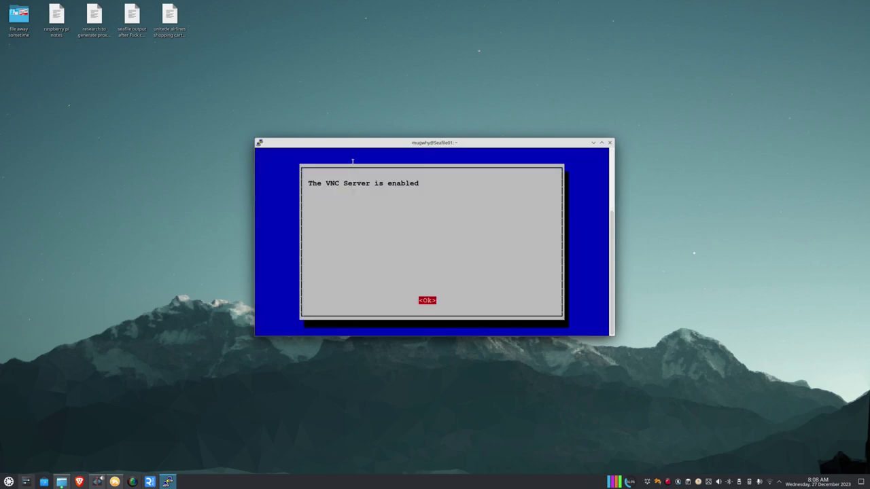
pyautogui.press('Return')
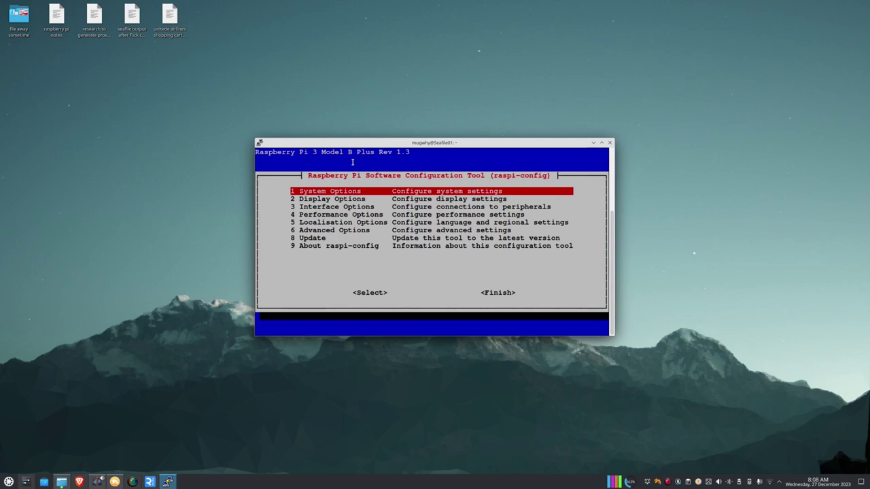
# - Finish raspi-config and close the PuTTY SSH session
pyautogui.press('Tab')
pyautogui.press('Tab')
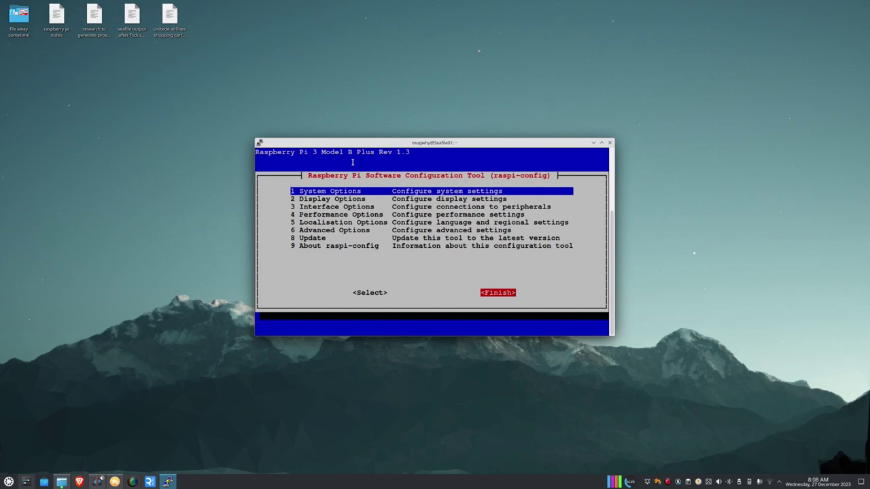
pyautogui.press('Return')
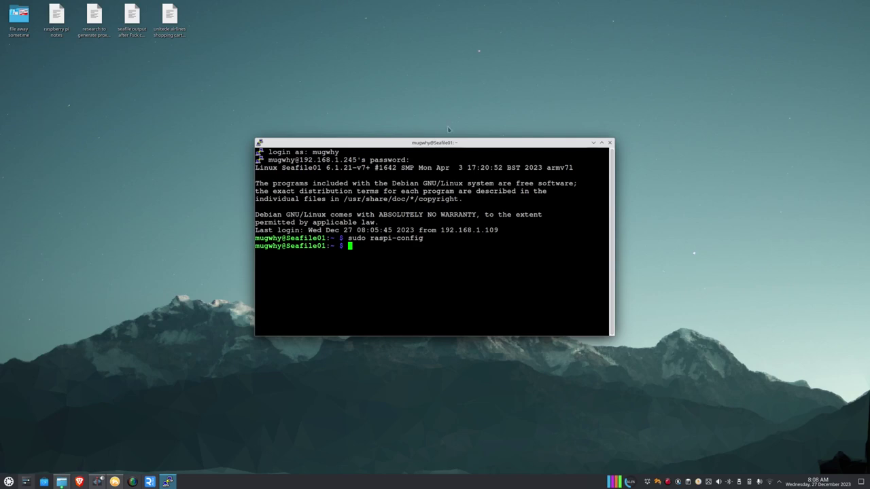
pyautogui.click(610, 143)
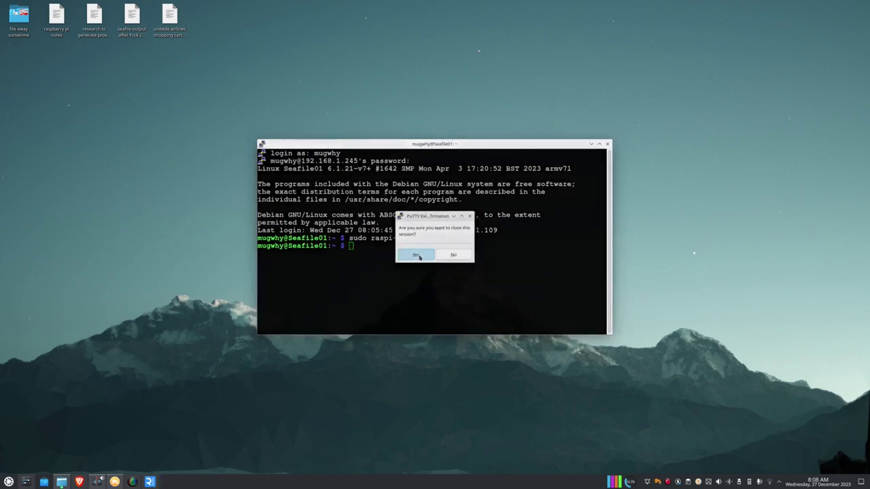
pyautogui.click(416, 255)
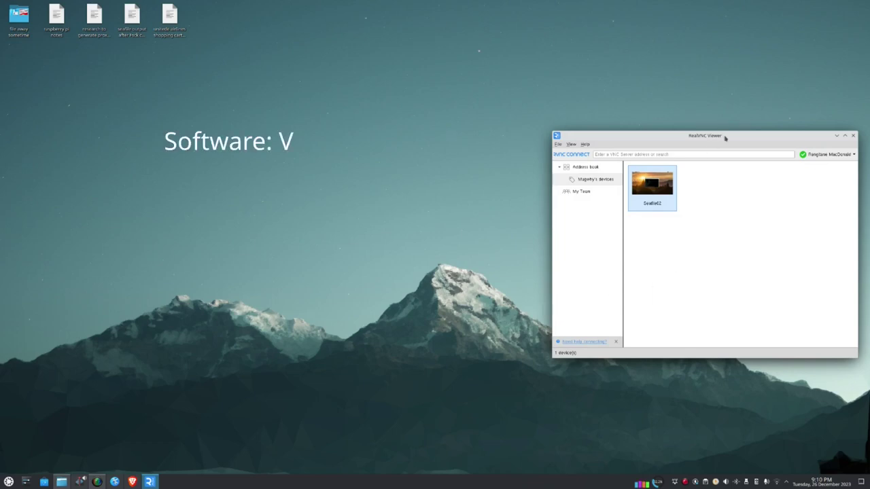
# - Create a new VNC connection to 192.168.1.245 named Seafile01
pyautogui.moveTo(724, 138); pyautogui.dragTo(656, 145)
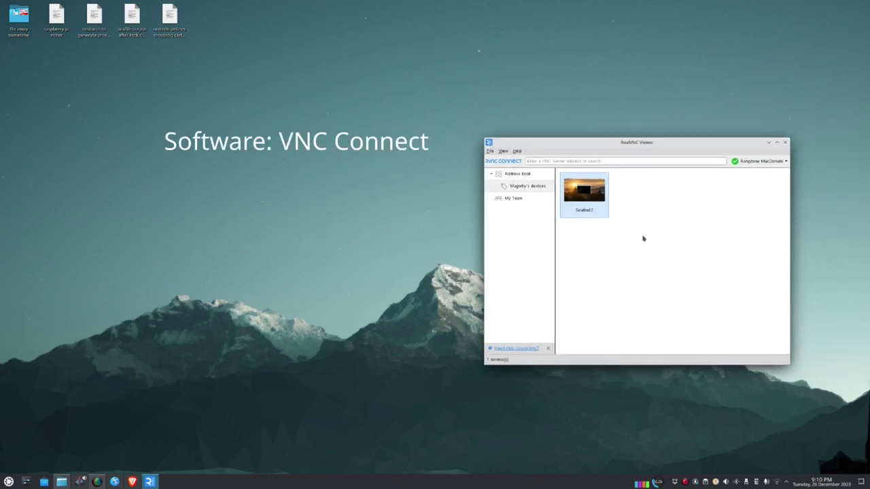
pyautogui.rightClick(622, 239)
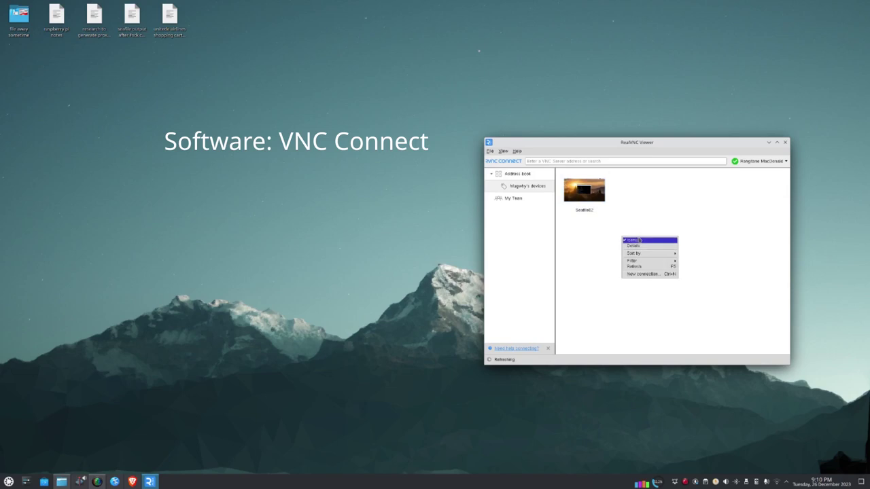
pyautogui.click(645, 275)
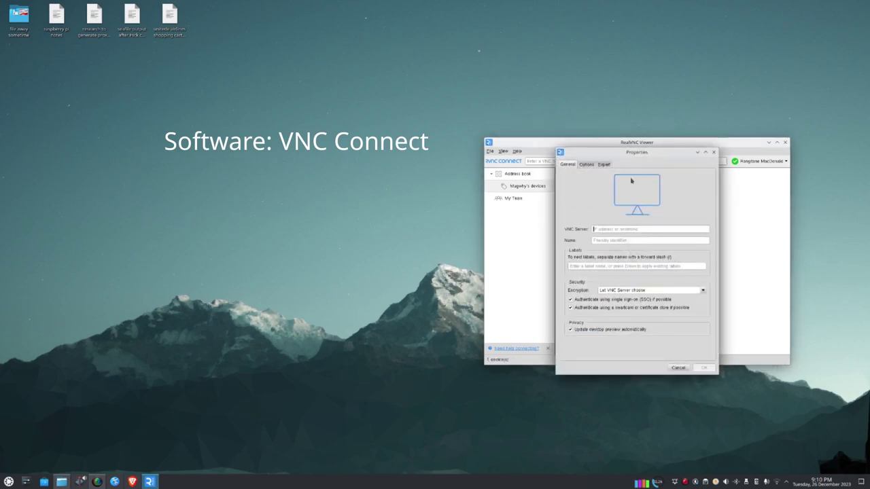
pyautogui.moveTo(646, 154); pyautogui.dragTo(433, 190)
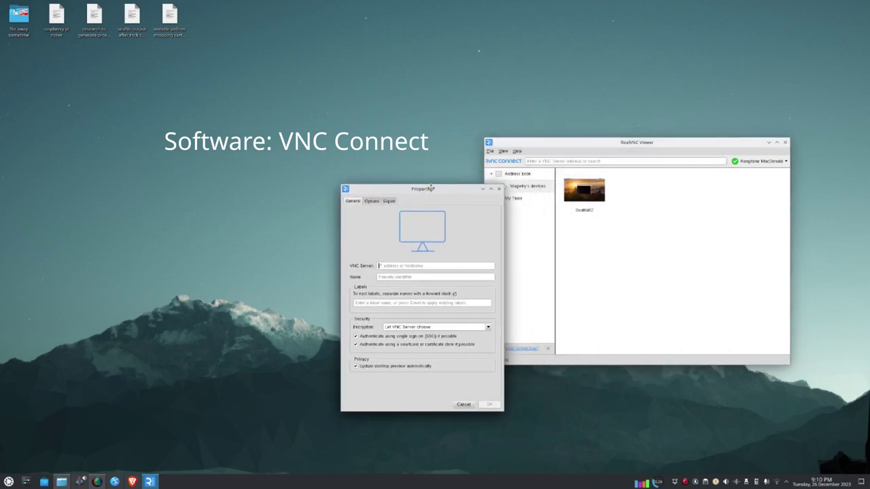
pyautogui.write('192.16')
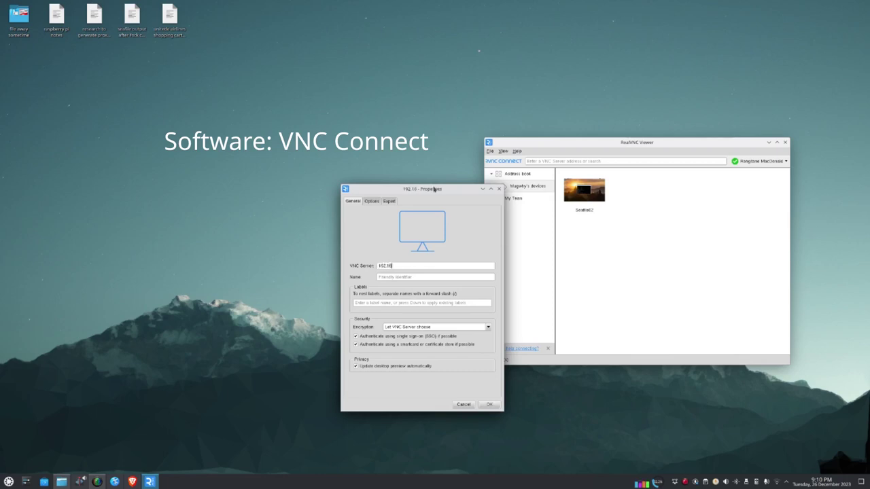
pyautogui.write('8.1.245')
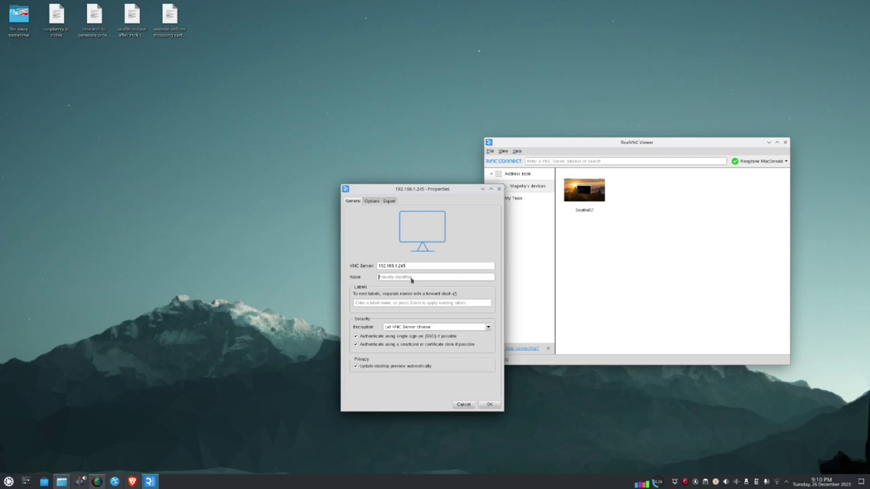
pyautogui.write('Seafile01')
# - Tag the Seafile01 connection with the existing devices label and save it
pyautogui.moveTo(430, 188); pyautogui.dragTo(403, 148)
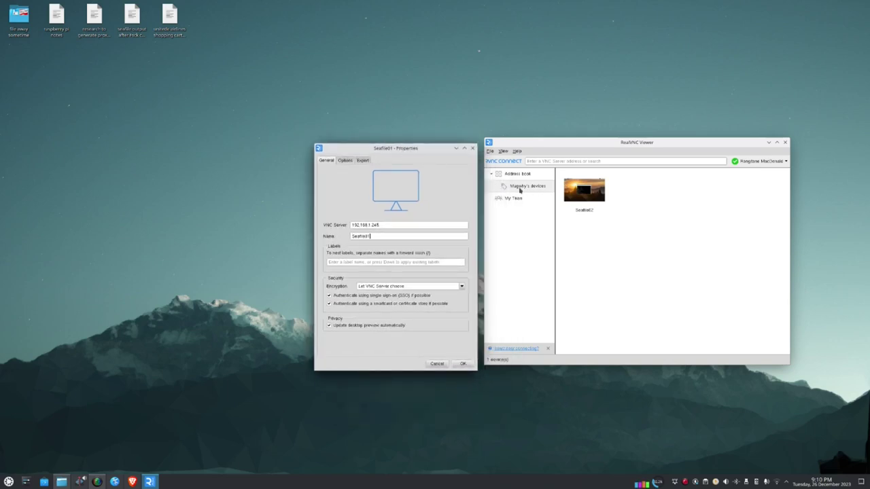
pyautogui.click(365, 266)
pyautogui.write('mage')
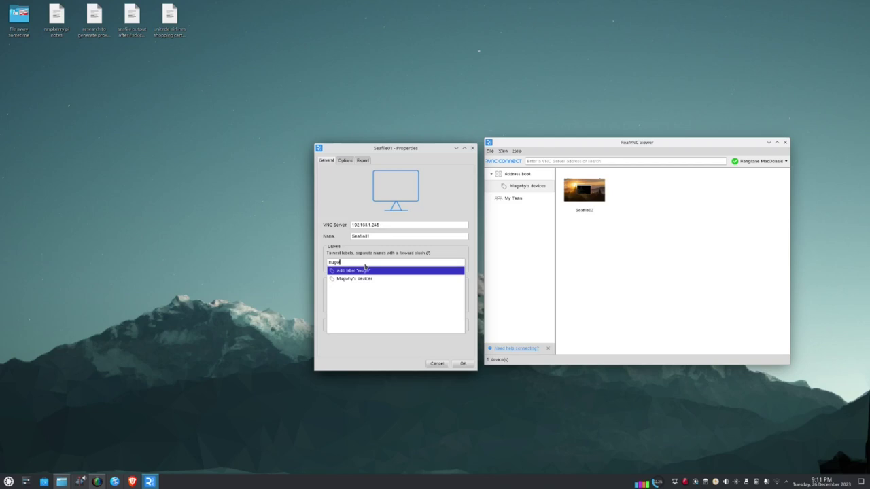
pyautogui.click(349, 278)
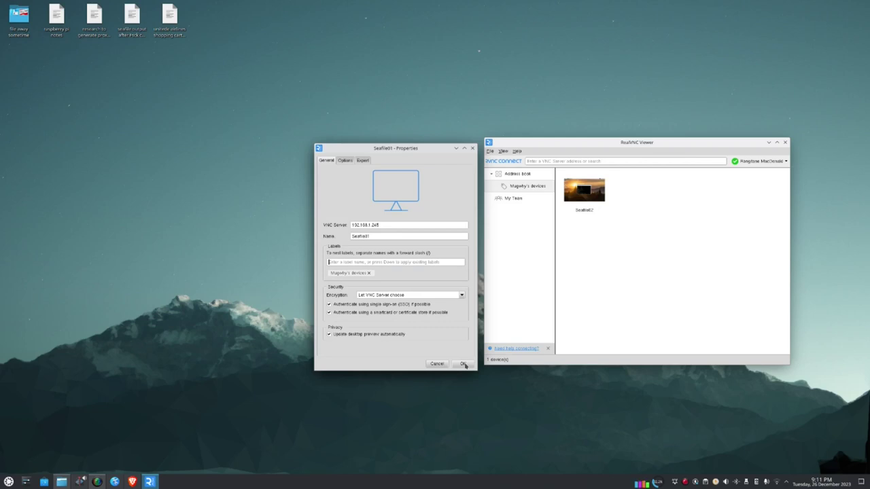
pyautogui.click(463, 364)
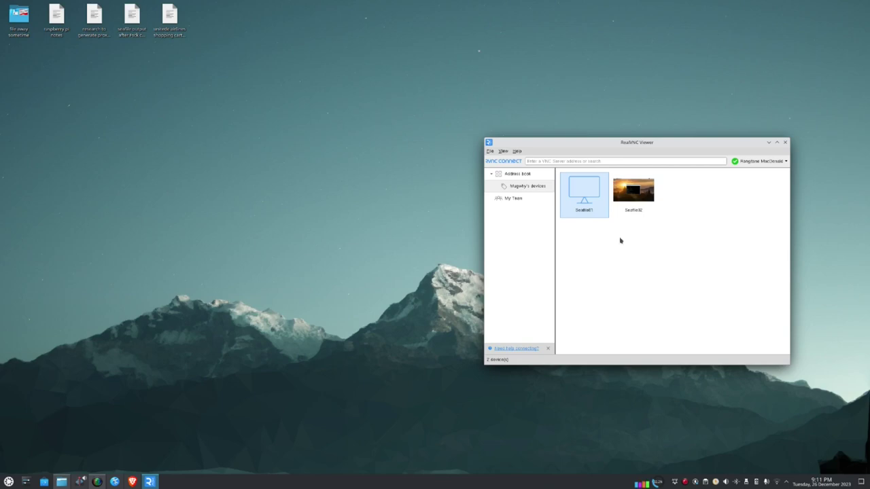
# - Connect to Seafile01, accept its changed server identity, and sign in with the VNC username
pyautogui.doubleClick(594, 196)
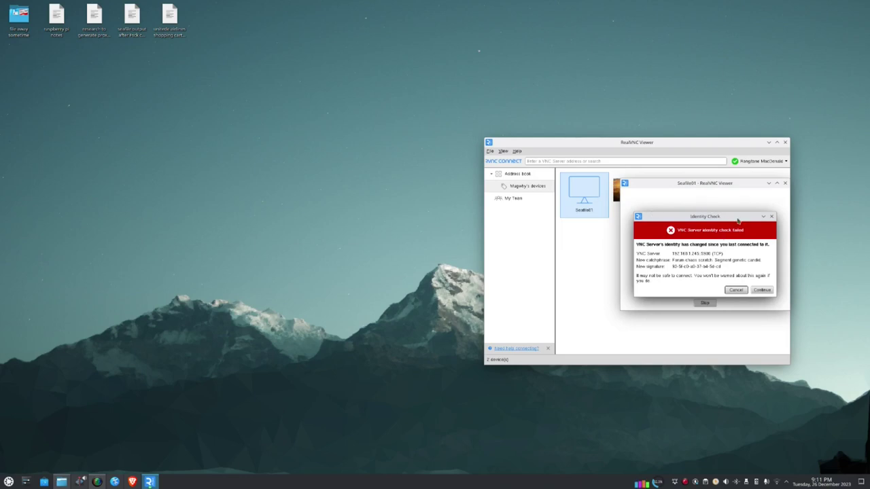
pyautogui.moveTo(738, 221); pyautogui.dragTo(677, 248)
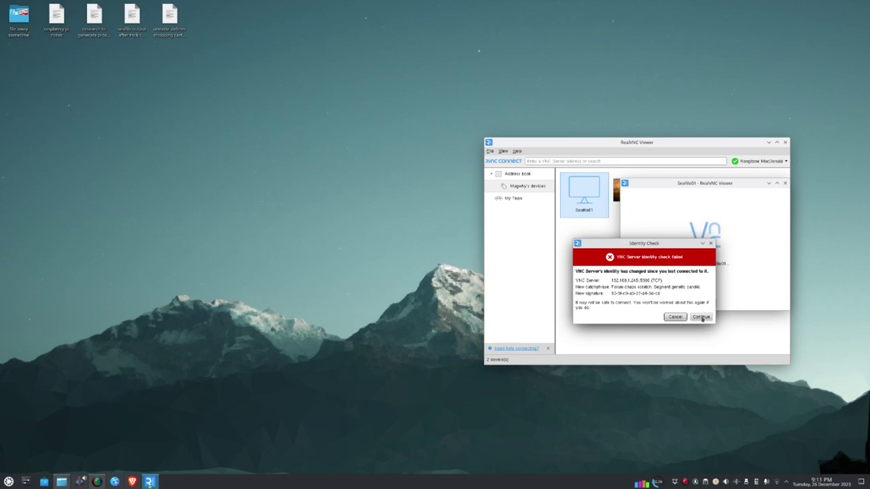
pyautogui.click(702, 318)
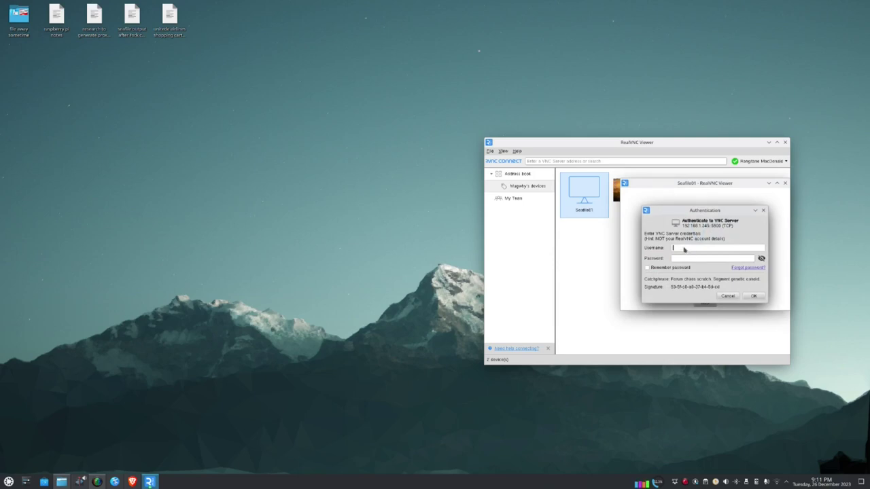
pyautogui.write('mageshma')
pyautogui.press('Return')
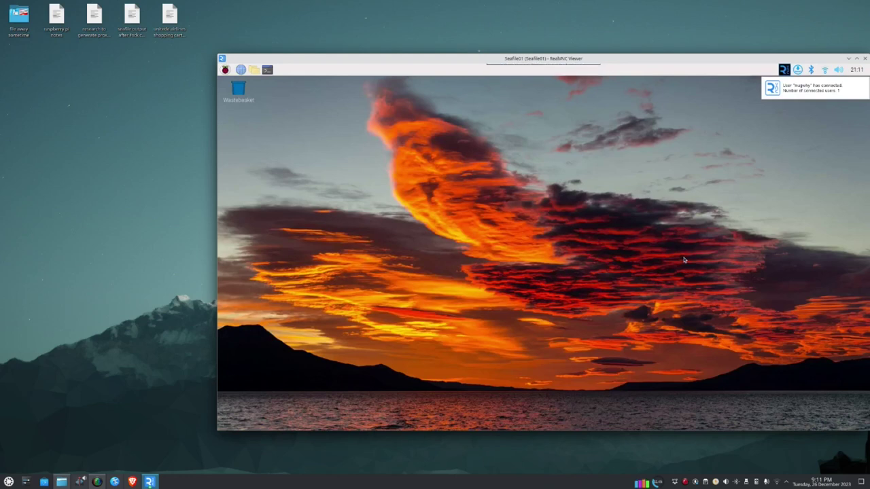
# - Set the Pi desktop wallpaper to fisherman.jpg through Desktop Preferences
pyautogui.moveTo(680, 59); pyautogui.dragTo(617, 49)
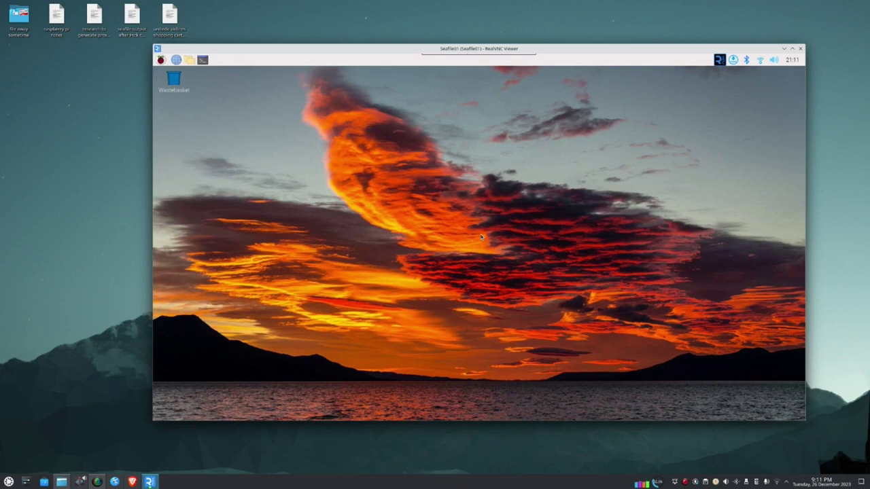
pyautogui.rightClick(472, 229)
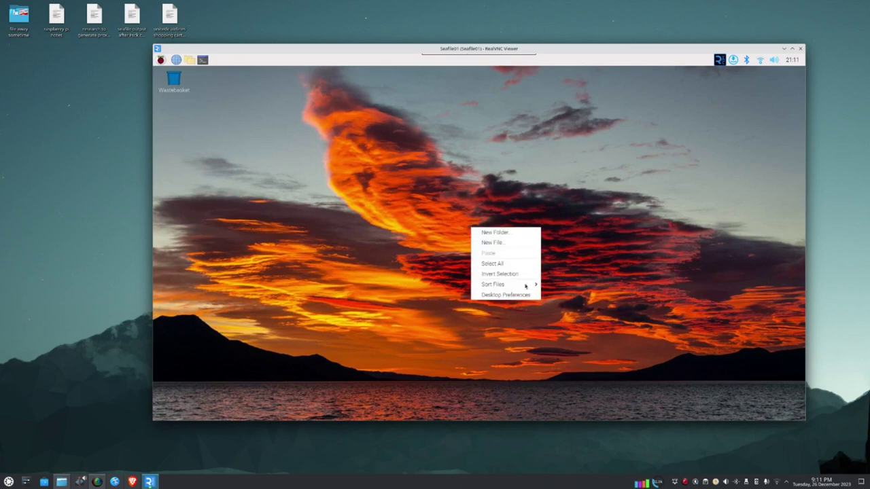
pyautogui.click(496, 296)
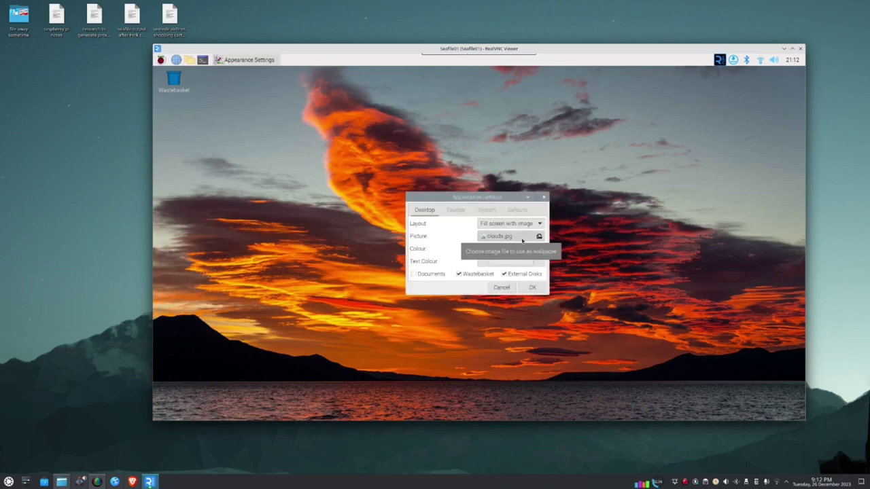
pyautogui.click(539, 236)
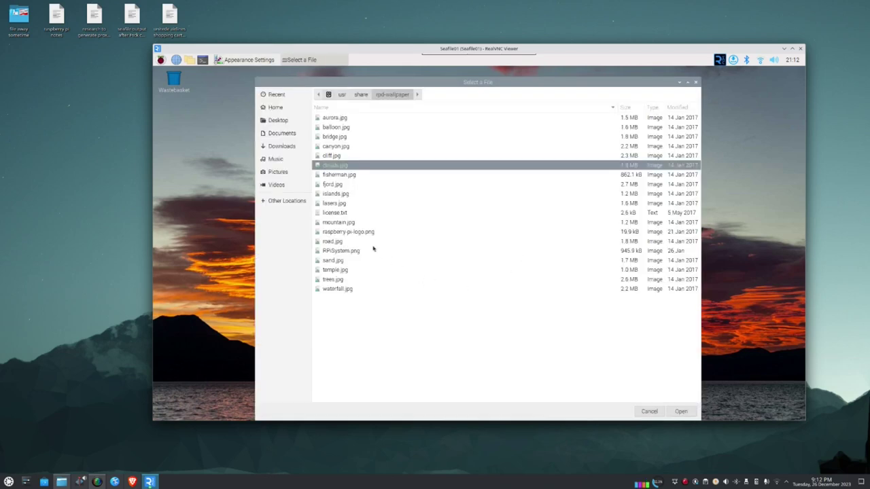
pyautogui.click(333, 176)
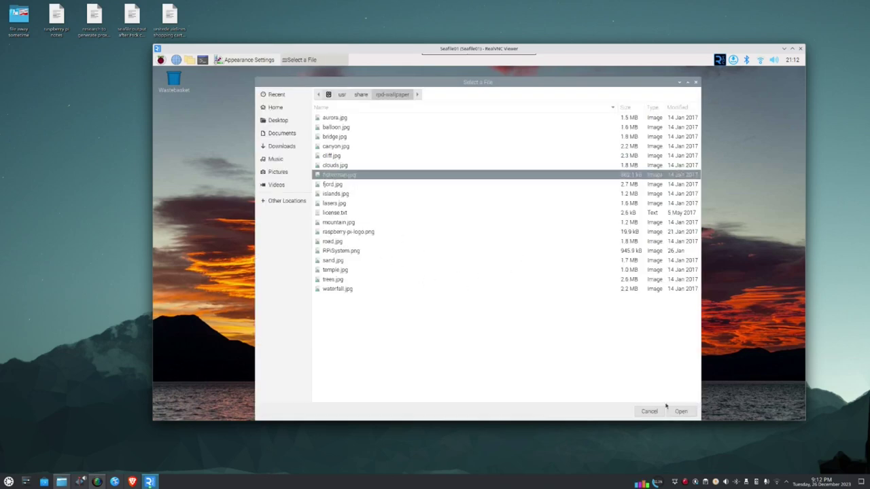
pyautogui.click(689, 413)
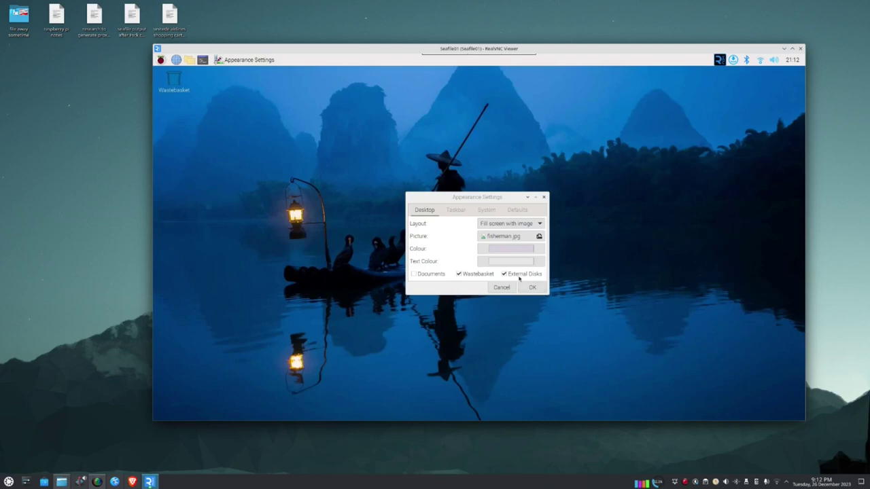
pyautogui.click(531, 288)
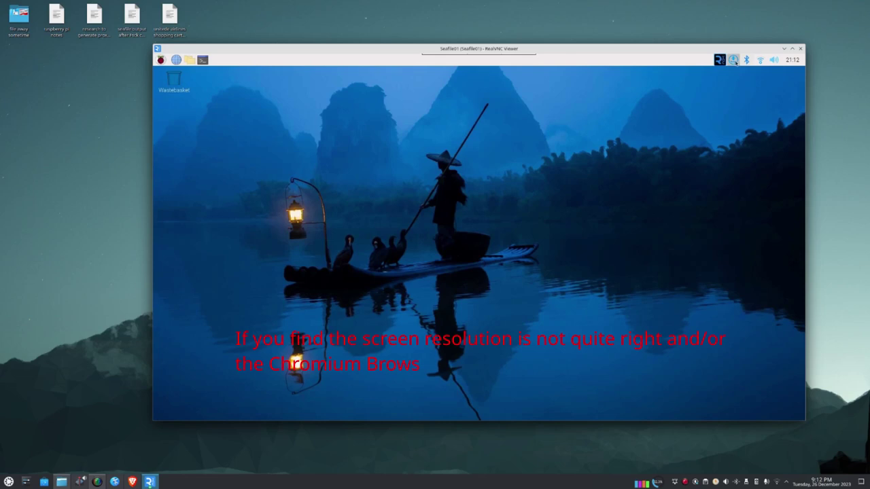
# - Show the pending package updates from the tray updater, review the list, and install them all
pyautogui.click(733, 64)
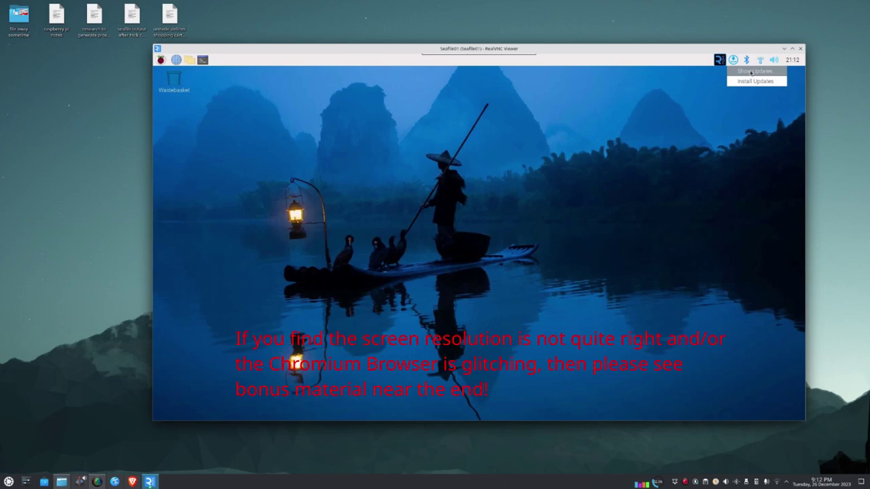
pyautogui.click(752, 72)
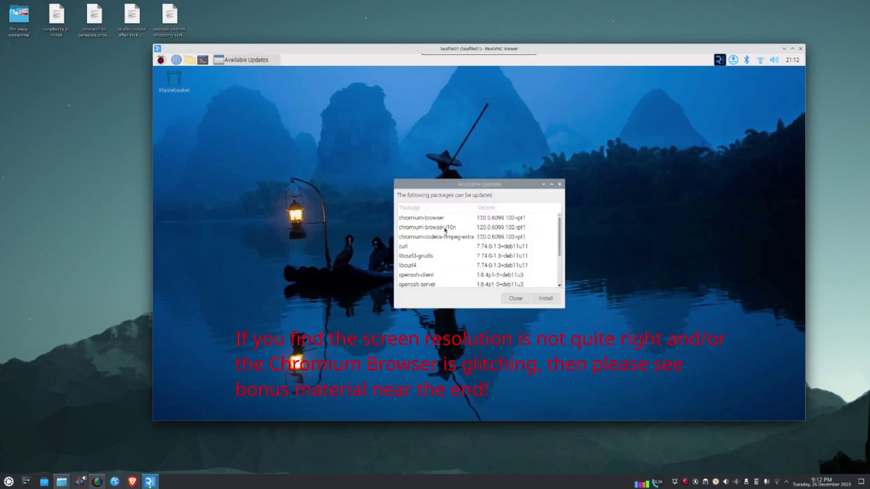
pyautogui.scroll(-3, 445, 230)
pyautogui.scroll(3, 446, 230)
pyautogui.scroll(-3, 445, 229)
pyautogui.scroll(3, 445, 230)
pyautogui.scroll(-3, 445, 230)
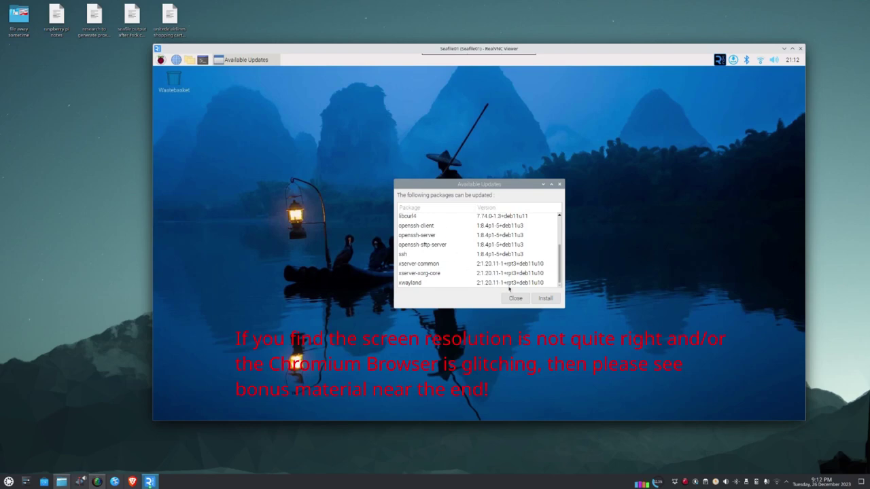
pyautogui.click(546, 300)
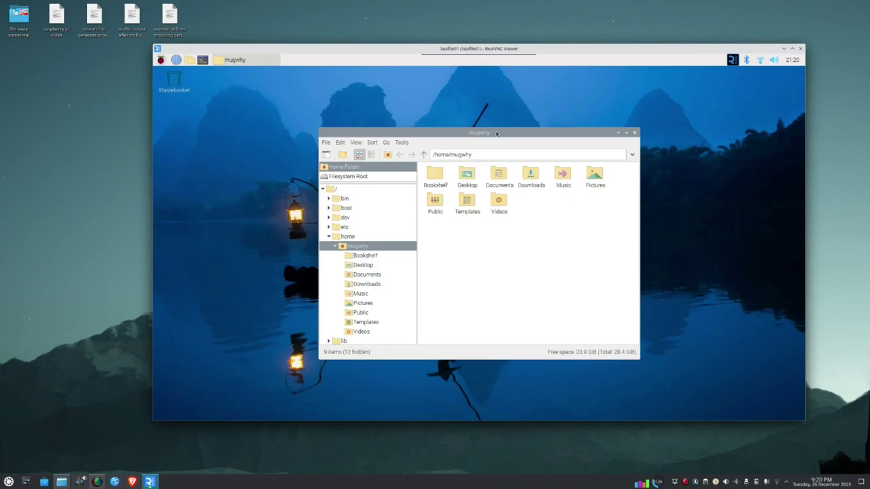
# - Create a new folder named apps in the Pi home folder
pyautogui.moveTo(497, 134); pyautogui.dragTo(491, 110)
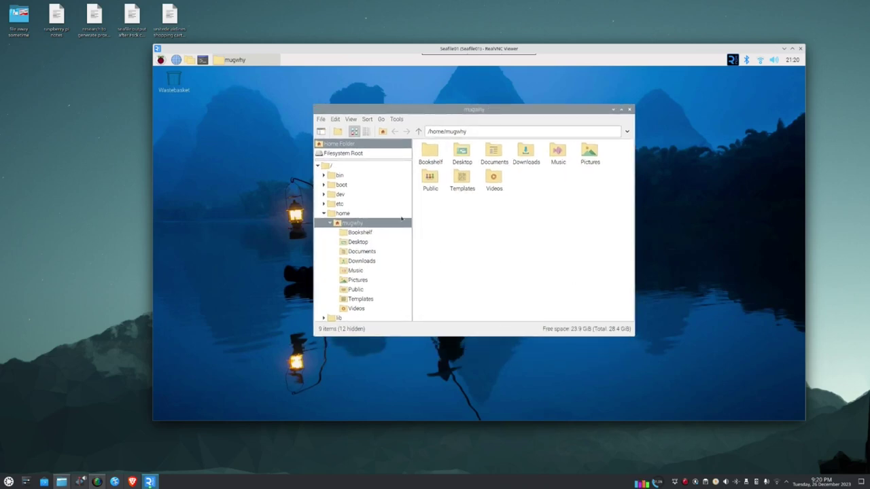
pyautogui.rightClick(479, 228)
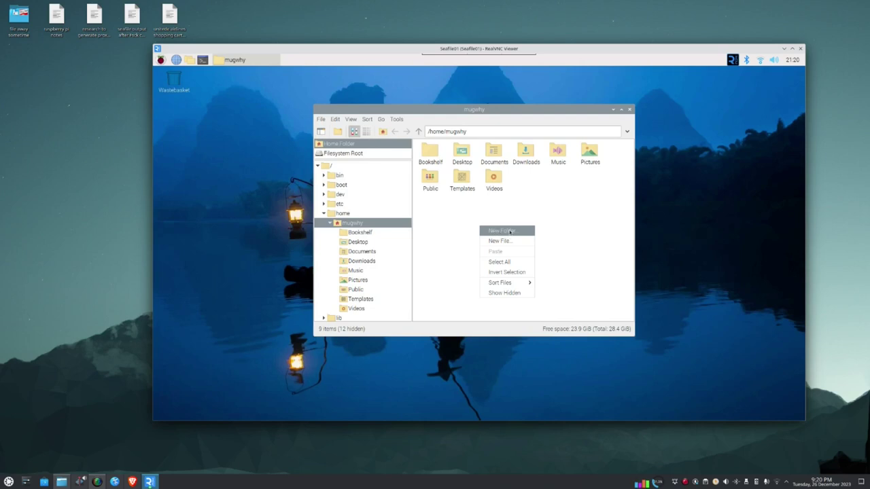
pyautogui.click(503, 231)
pyautogui.write('apps')
pyautogui.press('Return')
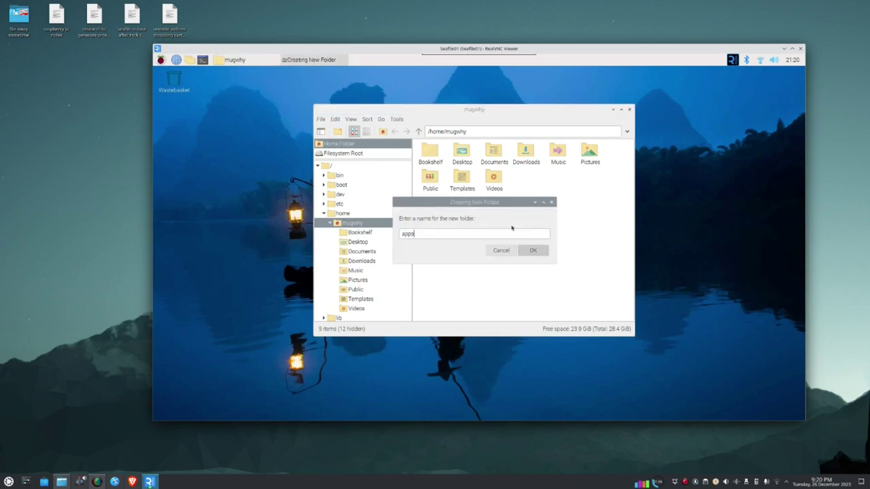
# - Inside apps, create a new folder named seafile
pyautogui.doubleClick(424, 150)
pyautogui.rightClick(448, 175)
pyautogui.click(472, 177)
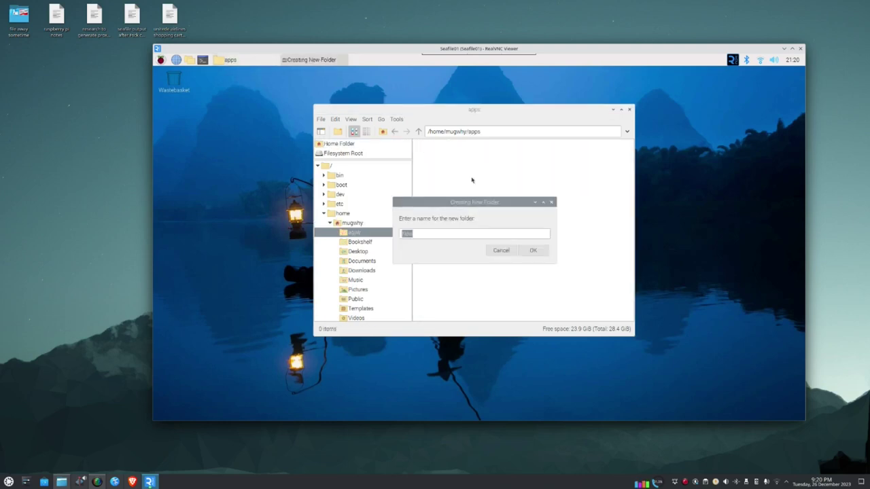
pyautogui.write('seafile')
pyautogui.press('Return')
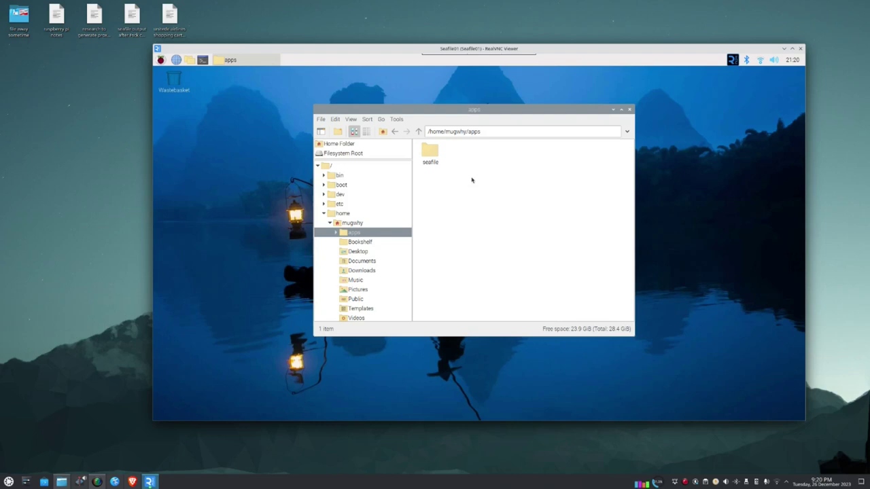
pyautogui.moveTo(497, 108); pyautogui.dragTo(544, 98)
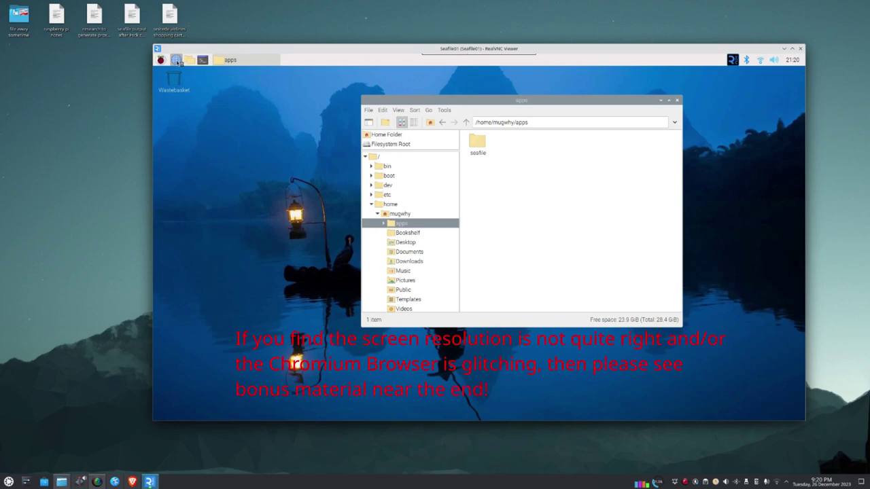
# - Launch Chromium on the Pi and search for 'seafile' from the address bar
pyautogui.click(176, 60)
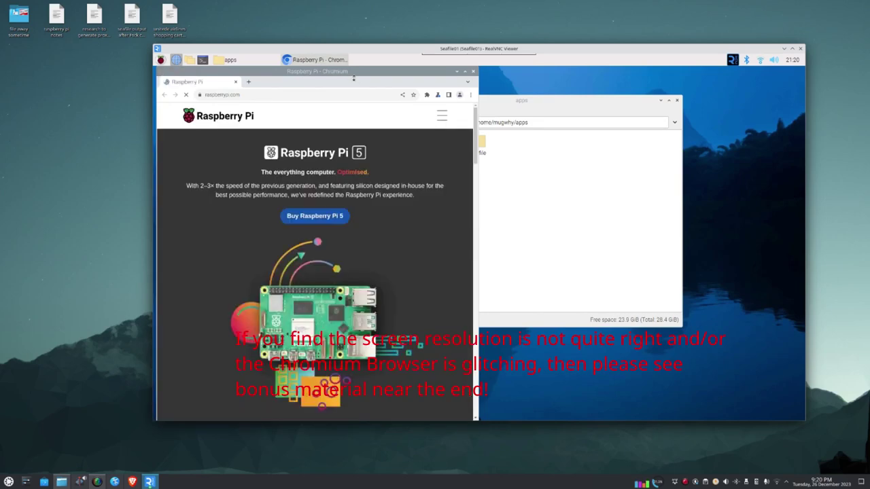
pyautogui.moveTo(366, 75); pyautogui.dragTo(476, 72)
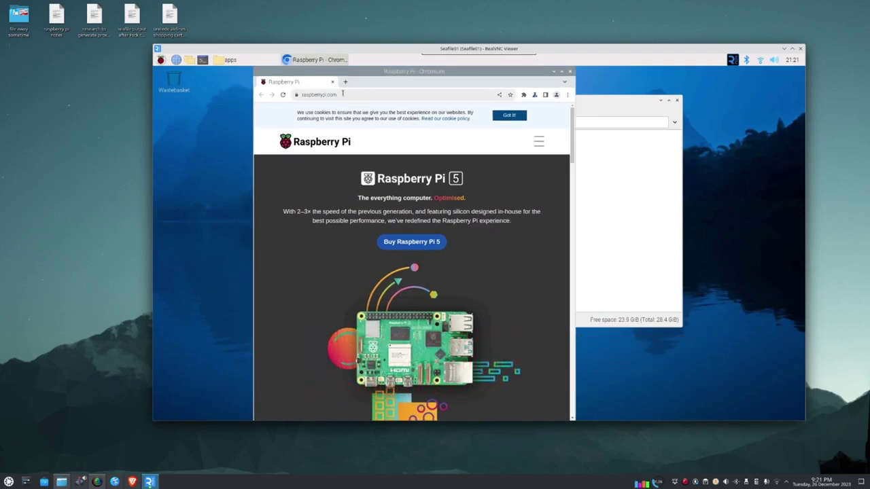
pyautogui.click(344, 95)
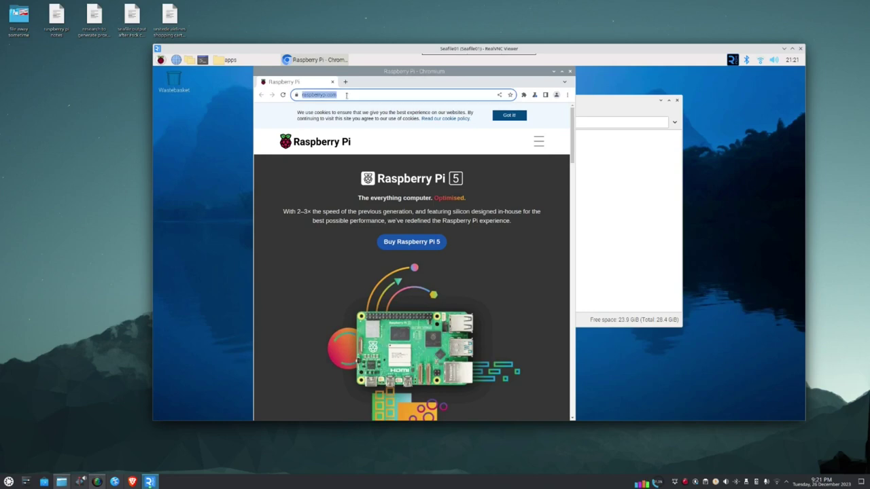
pyautogui.write('seafile')
pyautogui.press('Return')
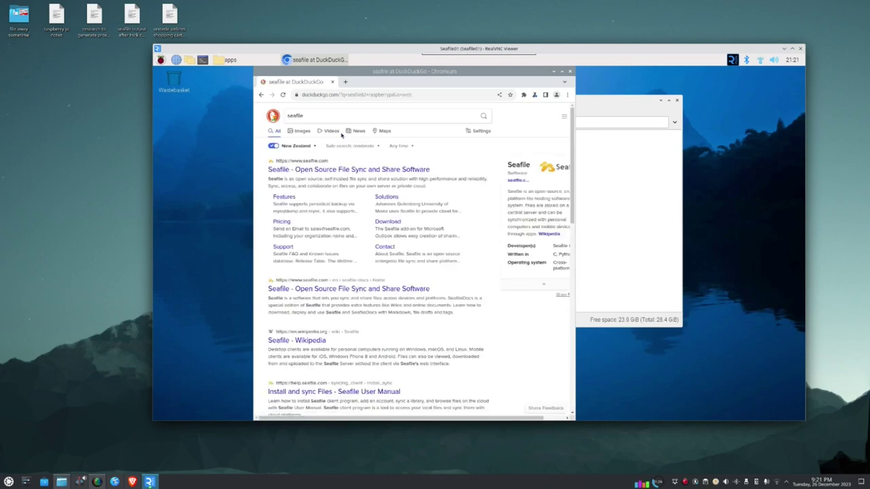
# - Open the official Seafile site from the results and scroll through its Download page
pyautogui.click(291, 170)
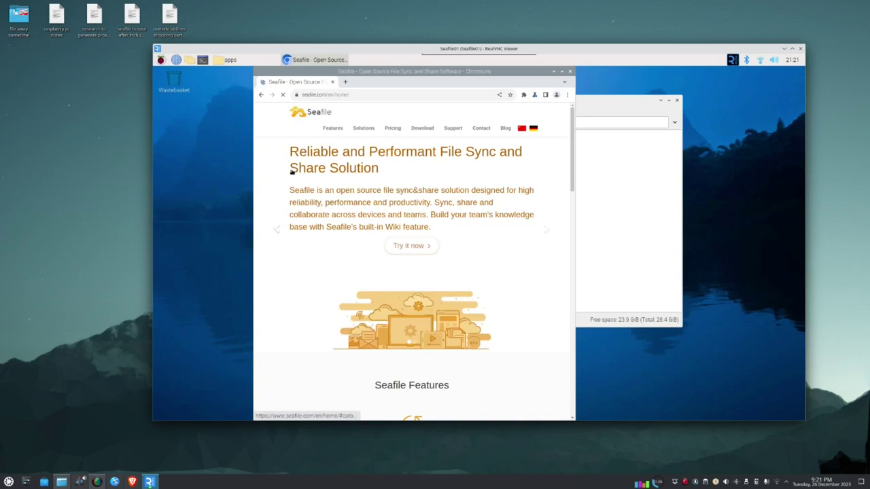
pyautogui.scroll(-1, 440, 140)
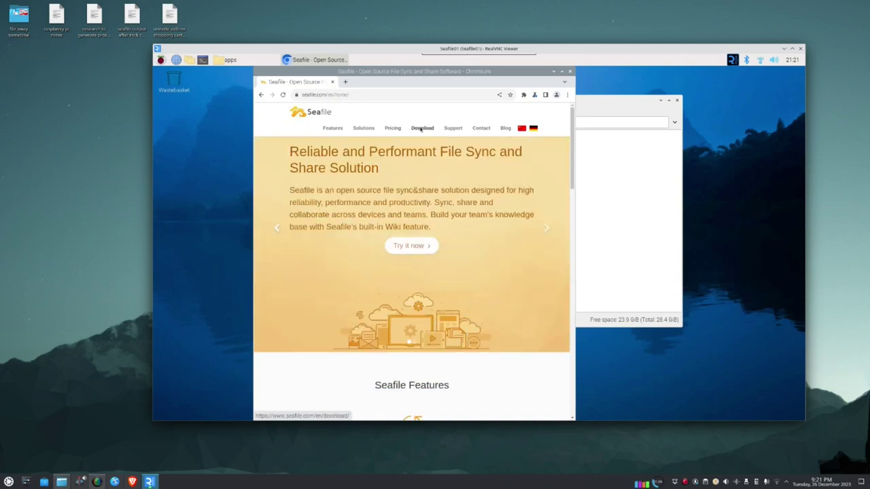
pyautogui.click(421, 128)
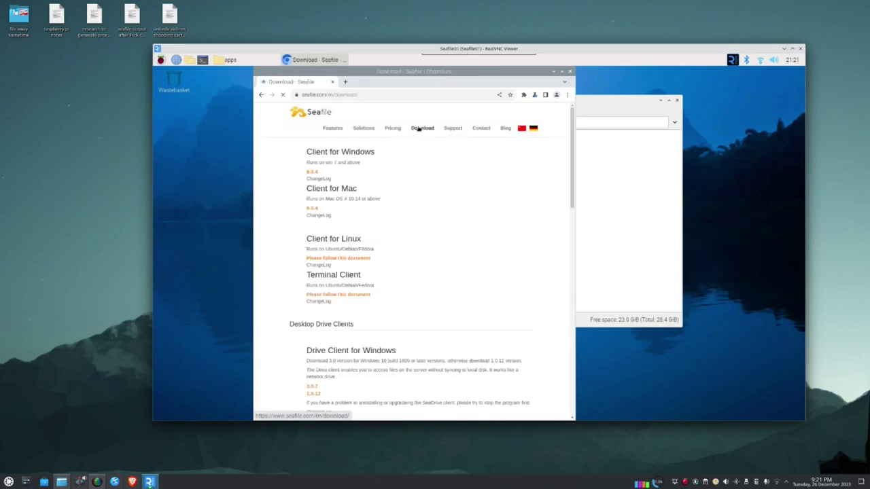
pyautogui.scroll(1, 437, 210)
pyautogui.scroll(-6, 439, 206)
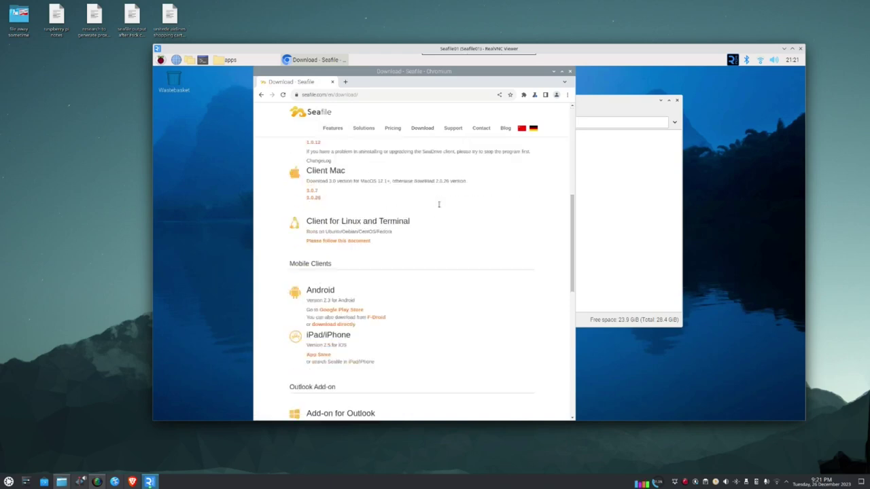
pyautogui.scroll(-8, 440, 207)
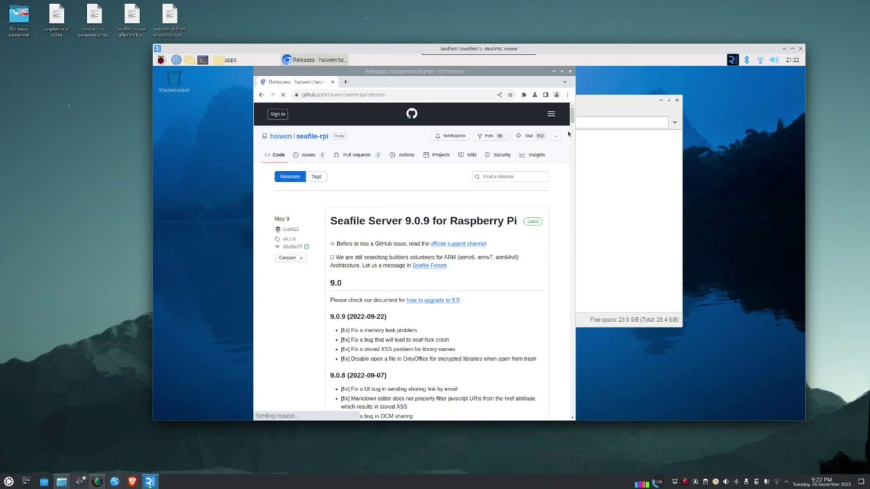
# - Scroll down to the 9.0.9 release assets and drag Chromium right to reveal the file manager
pyautogui.scroll(-3, 571, 151)
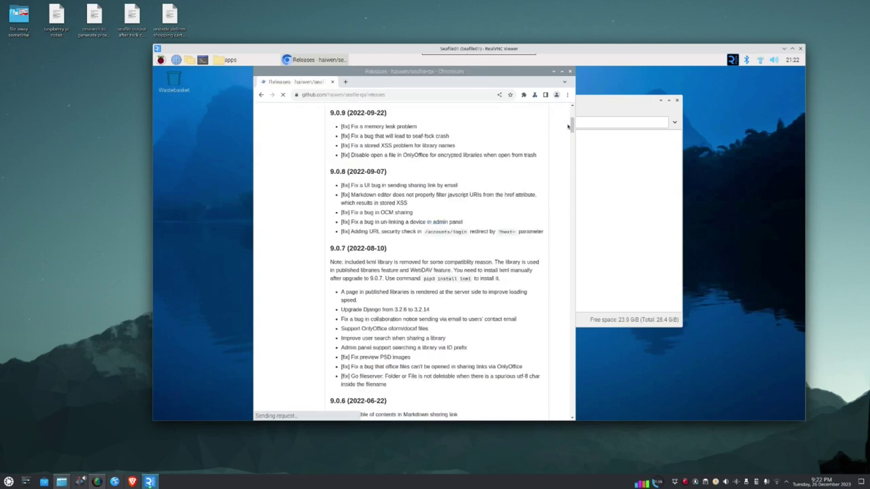
pyautogui.scroll(-2, 570, 132)
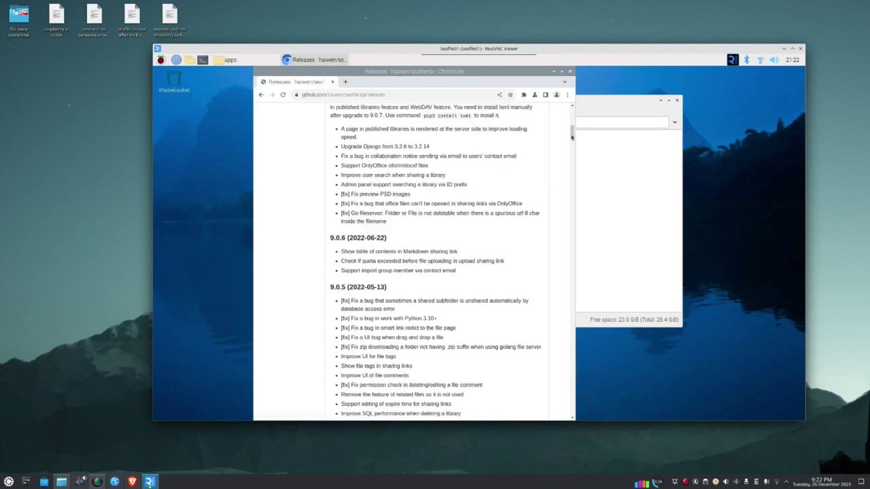
pyautogui.moveTo(572, 134); pyautogui.dragTo(570, 156)
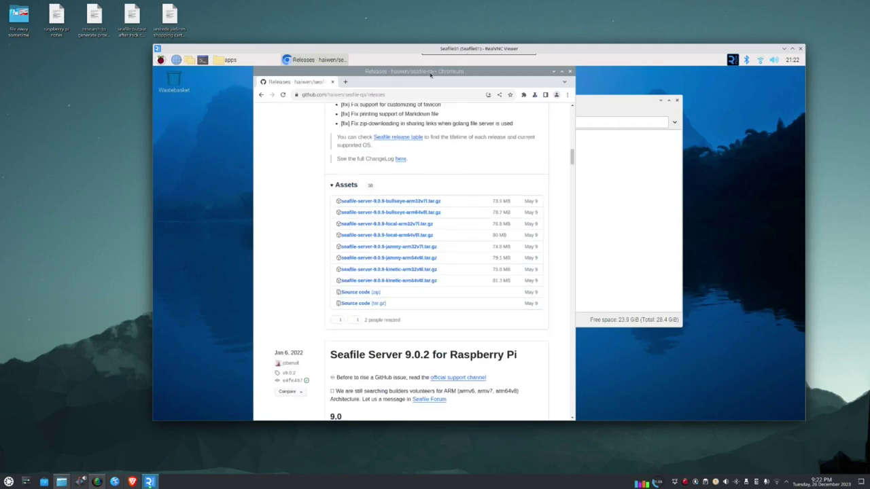
pyautogui.moveTo(430, 76); pyautogui.dragTo(577, 78)
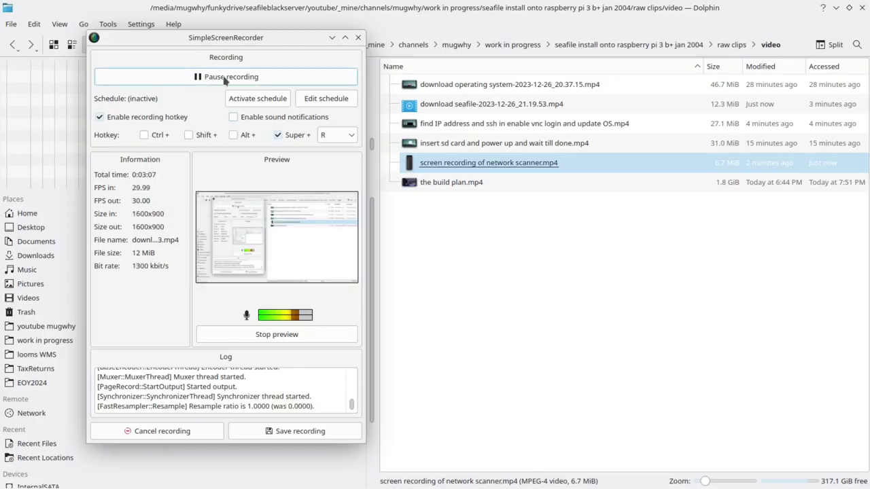
# - Select 'cat /etc/os-release' on the Linuxize guide and open a terminal window above the browser
pyautogui.click(225, 77)
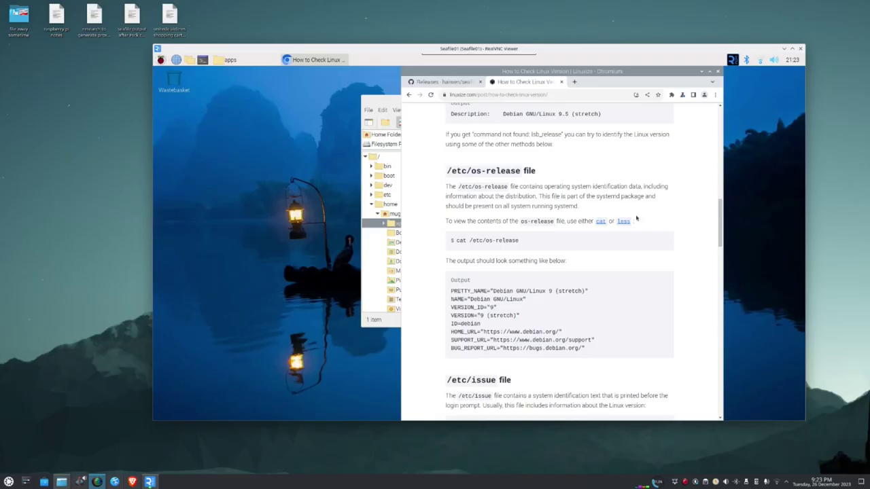
pyautogui.moveTo(455, 240); pyautogui.dragTo(524, 244)
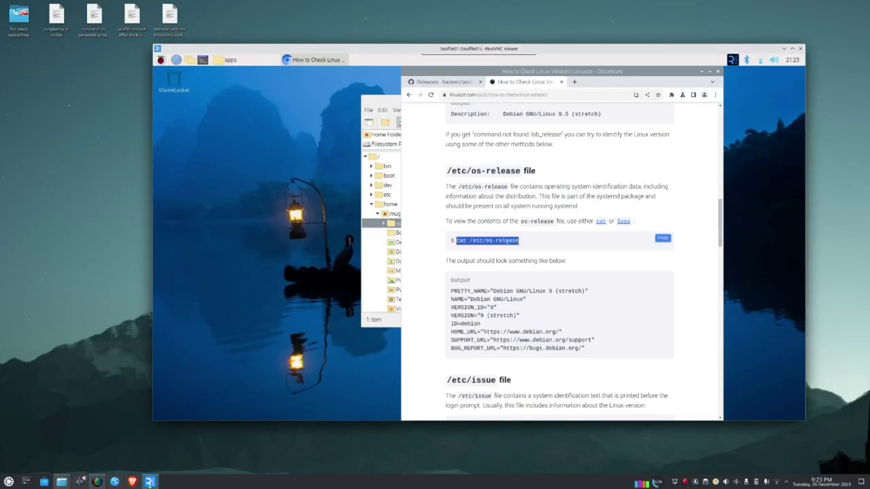
pyautogui.click(226, 178)
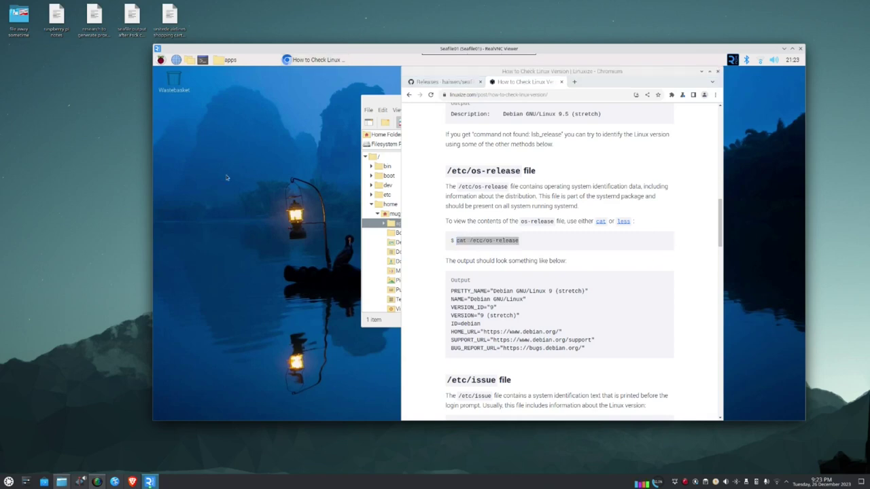
pyautogui.click(203, 64)
pyautogui.moveTo(290, 276); pyautogui.dragTo(428, 114)
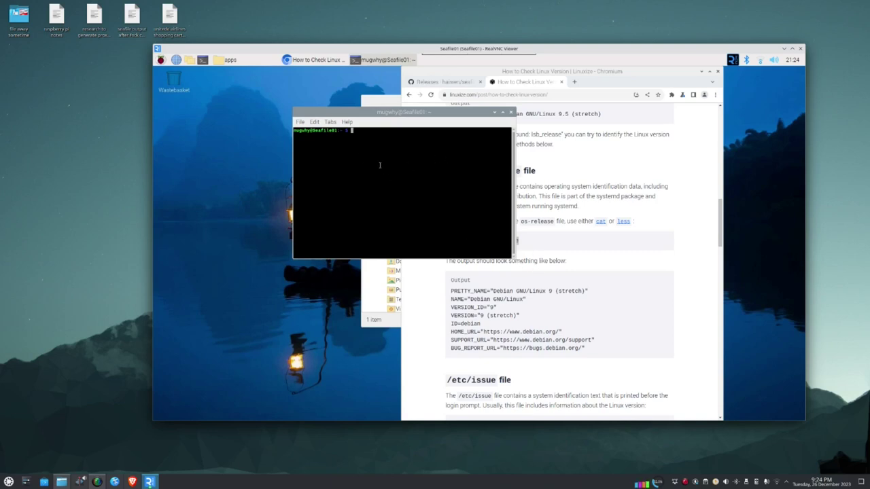
# - Set the LXTerminal font to Monospace Regular size 16 in Preferences and apply it
pyautogui.click(316, 122)
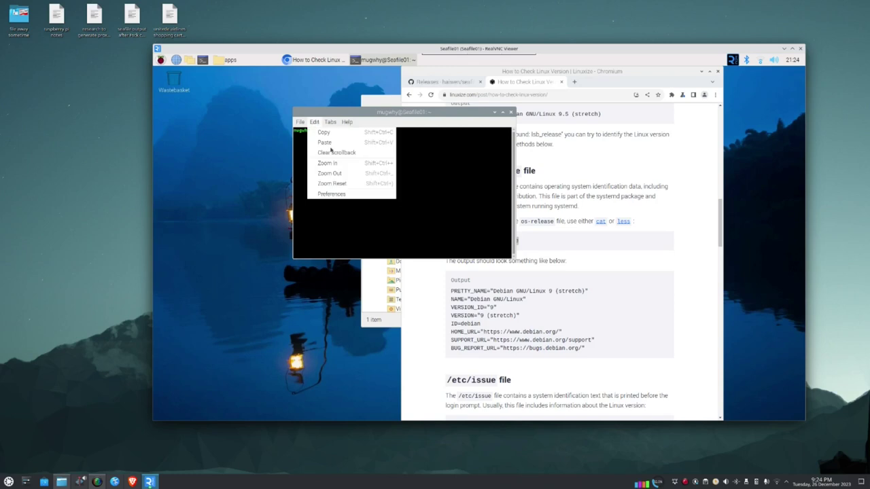
pyautogui.click(347, 197)
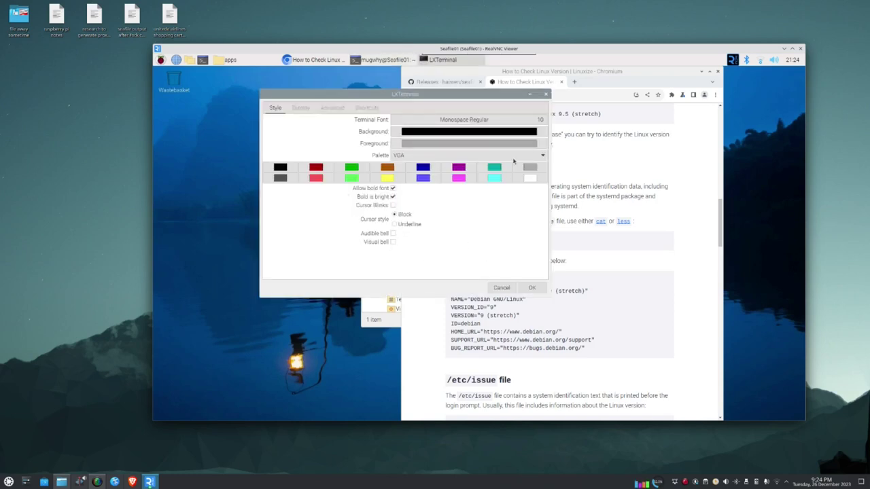
pyautogui.click(540, 120)
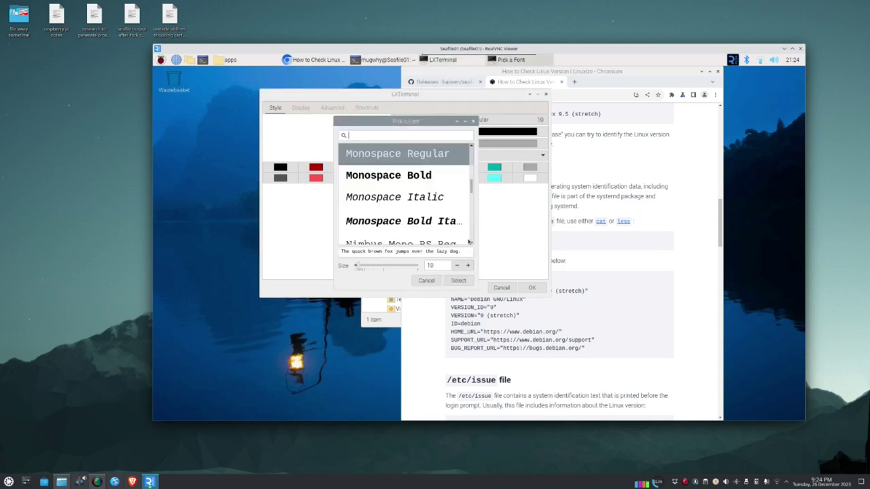
pyautogui.click(468, 266)
pyautogui.click(468, 266)
pyautogui.click(467, 265)
pyautogui.click(467, 266)
pyautogui.click(467, 265)
pyautogui.click(467, 266)
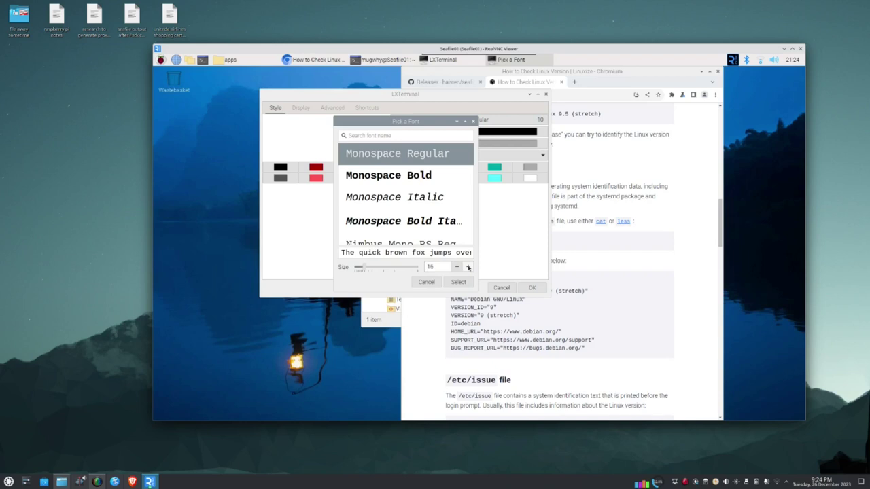
pyautogui.click(458, 282)
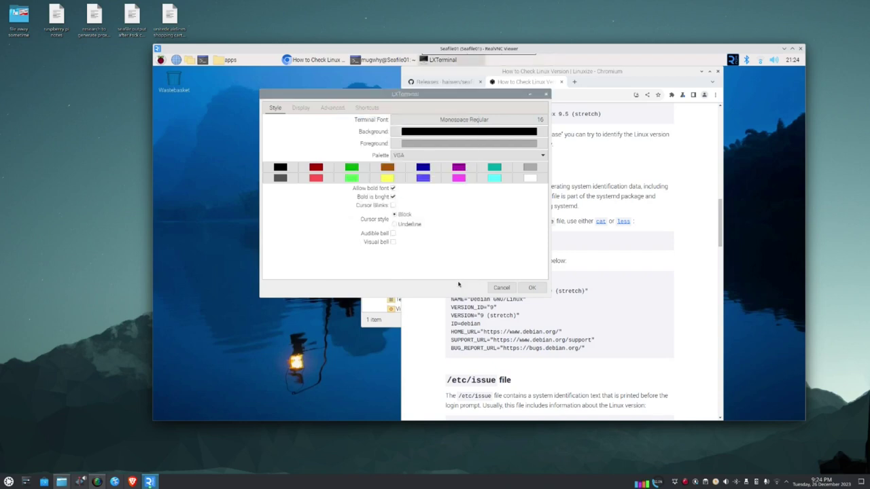
pyautogui.click(530, 288)
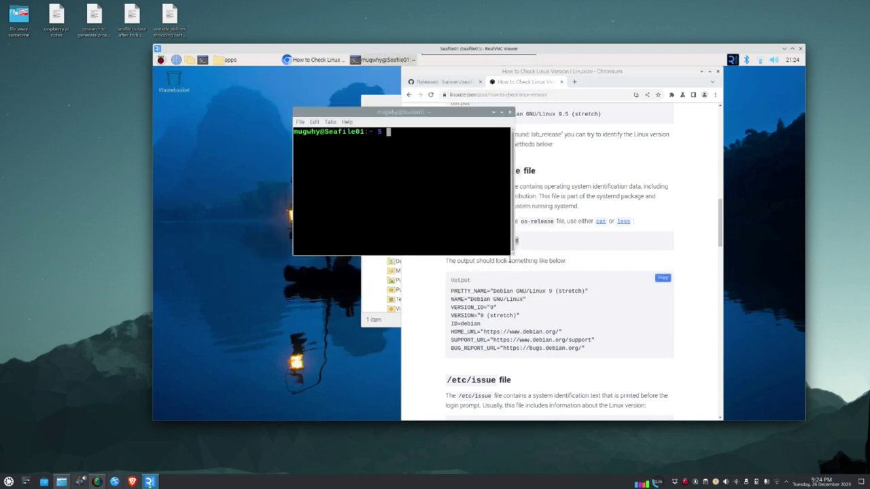
# - Enlarge and reposition the terminal, then copy 'cat /etc/os-release' from the browser page
pyautogui.moveTo(513, 255); pyautogui.dragTo(657, 272)
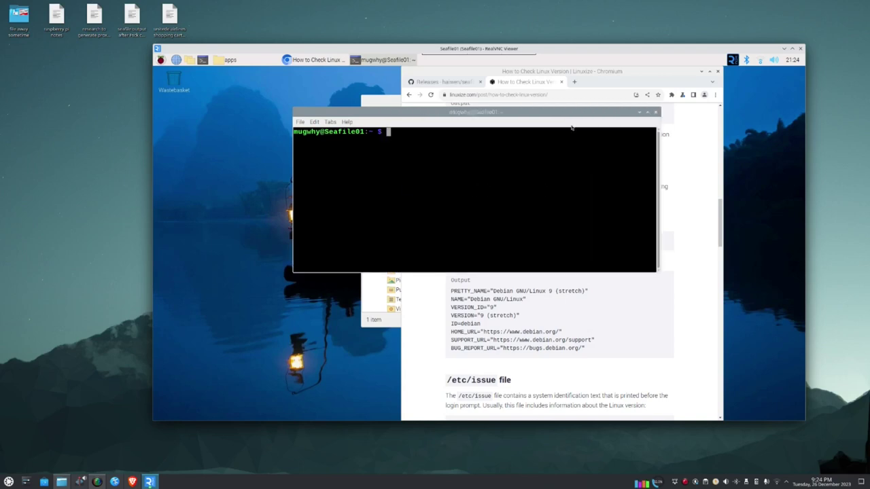
pyautogui.moveTo(554, 111); pyautogui.dragTo(637, 283)
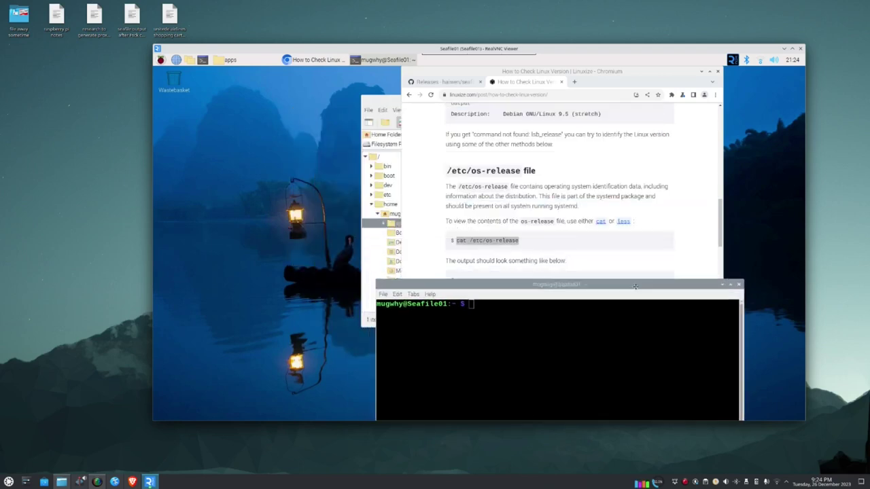
pyautogui.click(500, 241)
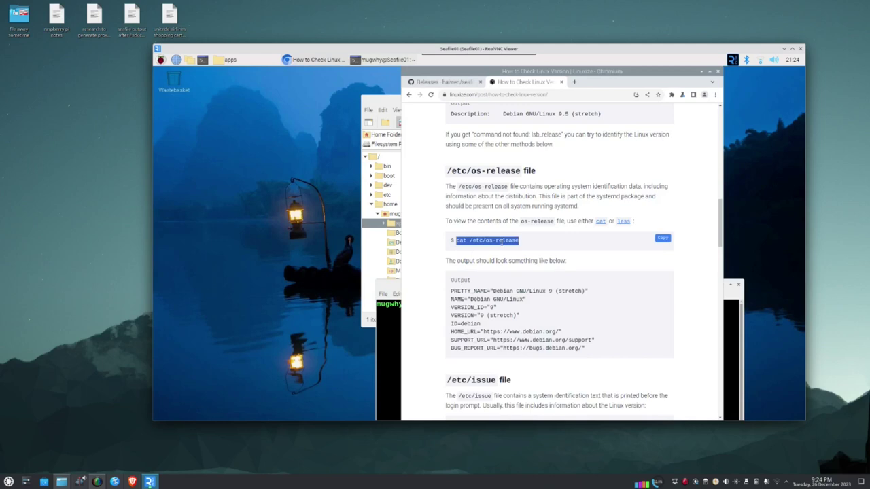
pyautogui.tripleClick(501, 241)
pyautogui.click(465, 243)
pyautogui.tripleClick(465, 241)
pyautogui.rightClick(466, 242)
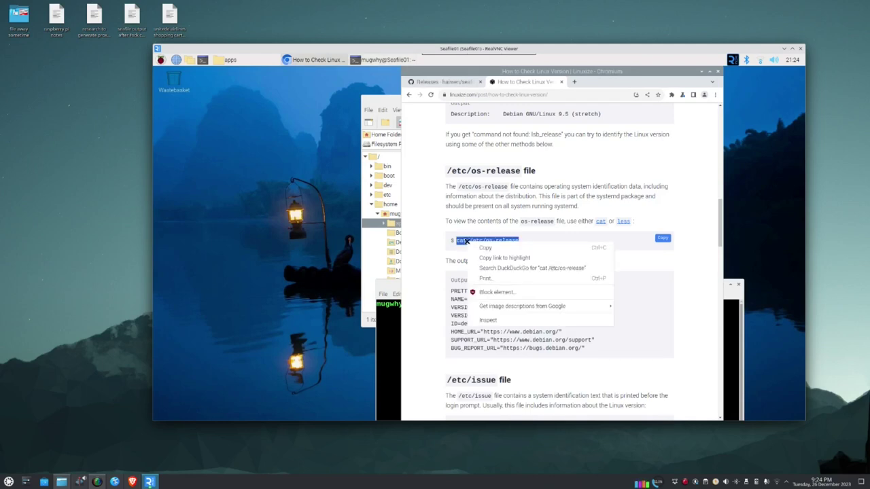
pyautogui.click(496, 249)
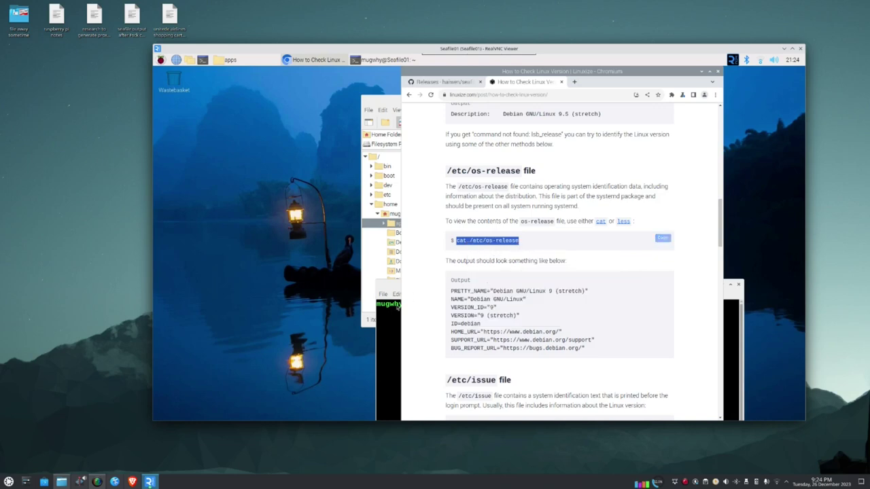
# - Paste and run 'cat /etc/os-release' in LXTerminal, highlighting 'bullseye' in the output
pyautogui.click(398, 308)
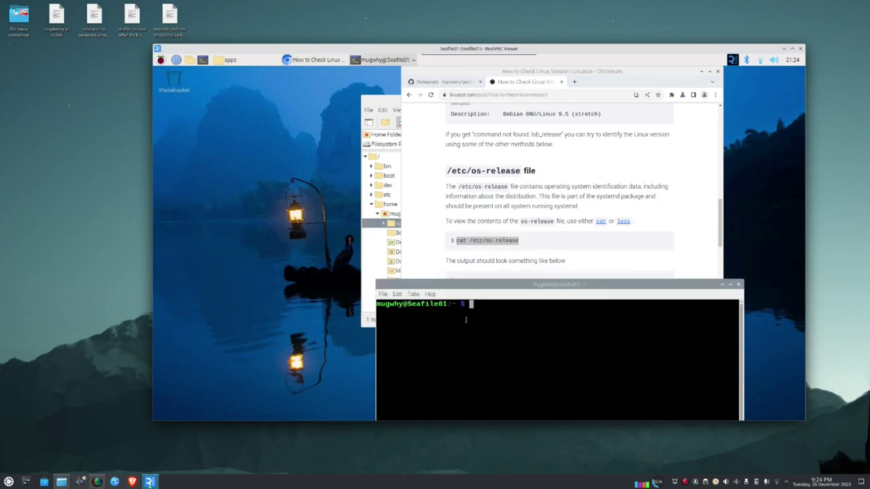
pyautogui.rightClick(511, 322)
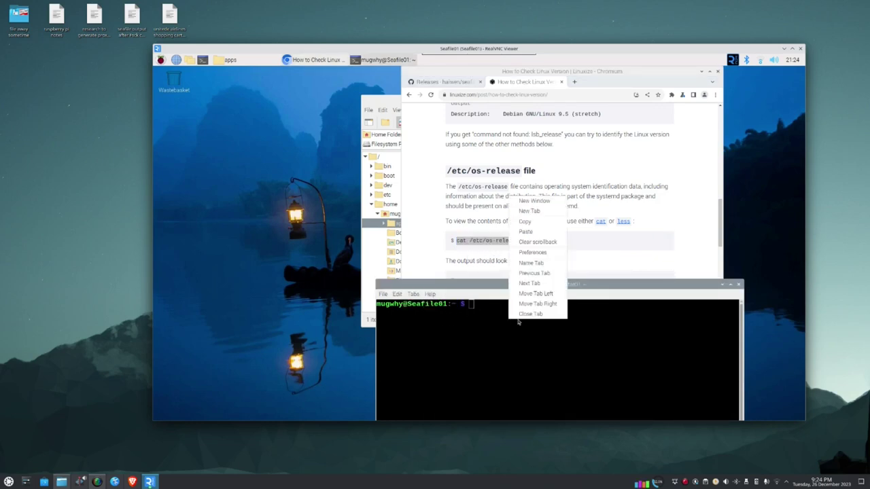
pyautogui.click(536, 233)
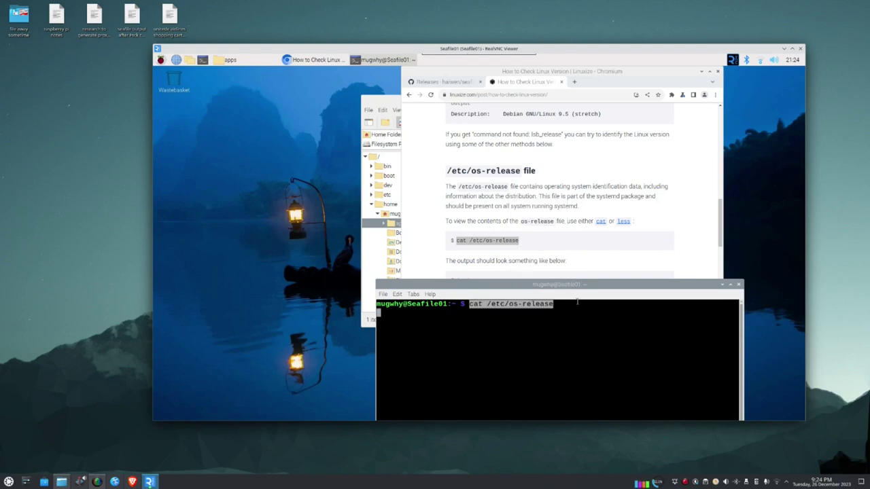
pyautogui.press('Return')
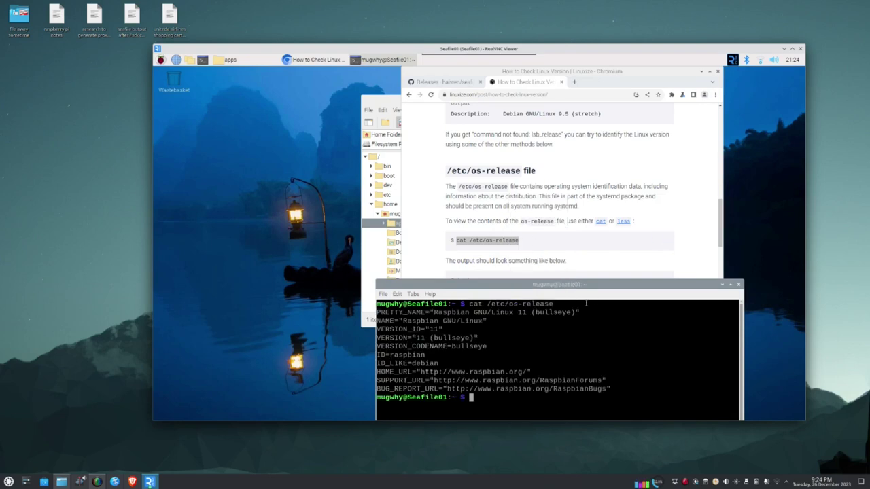
pyautogui.moveTo(603, 287); pyautogui.dragTo(578, 248)
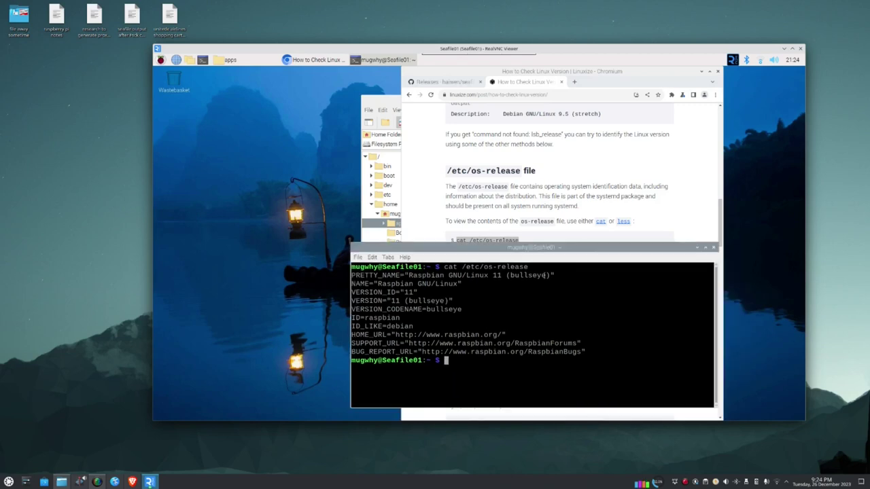
pyautogui.moveTo(512, 275); pyautogui.dragTo(548, 275)
# - Close the terminal and download seafile-server-9.0.9-bullseye-arm32v7l.tar.gz from GitHub Releases
pyautogui.click(713, 248)
pyautogui.click(452, 82)
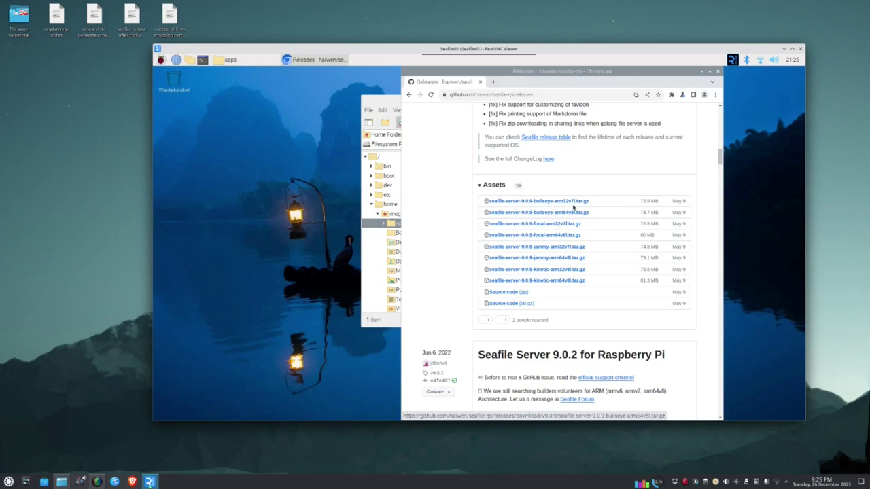
pyautogui.click(572, 203)
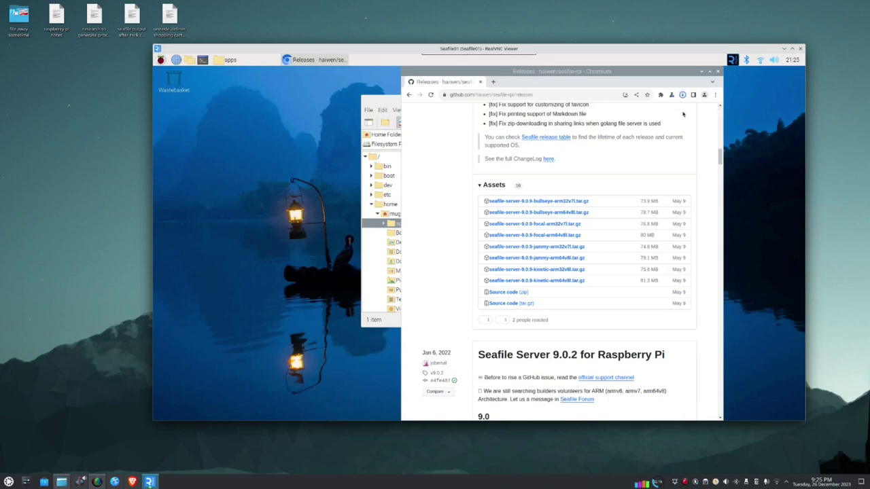
# - Check the download finished and bring up Chromium's full download history
pyautogui.click(683, 95)
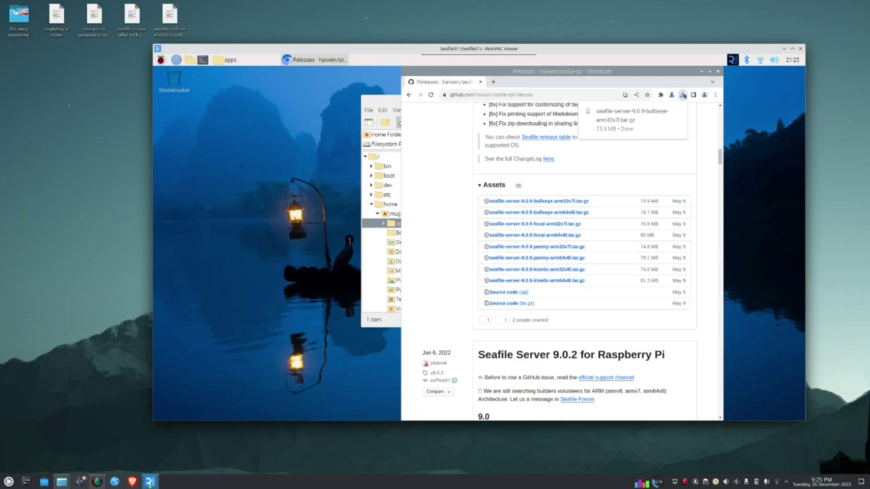
pyautogui.click(683, 95)
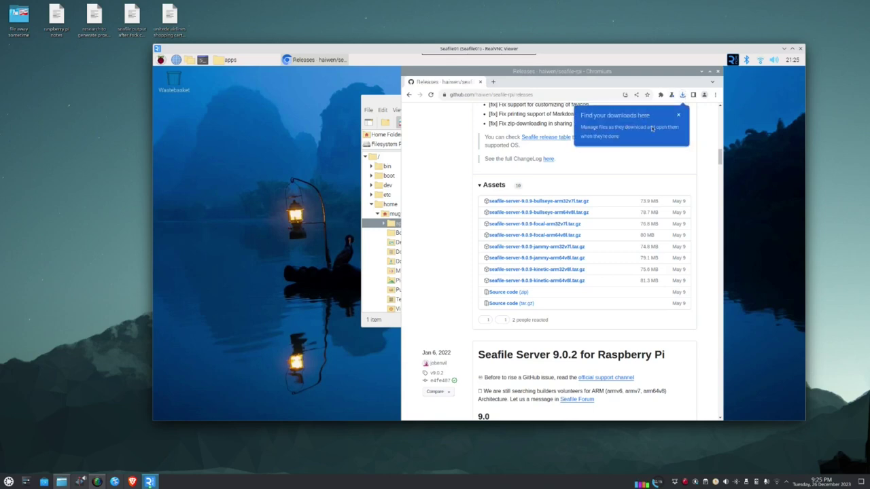
pyautogui.click(682, 95)
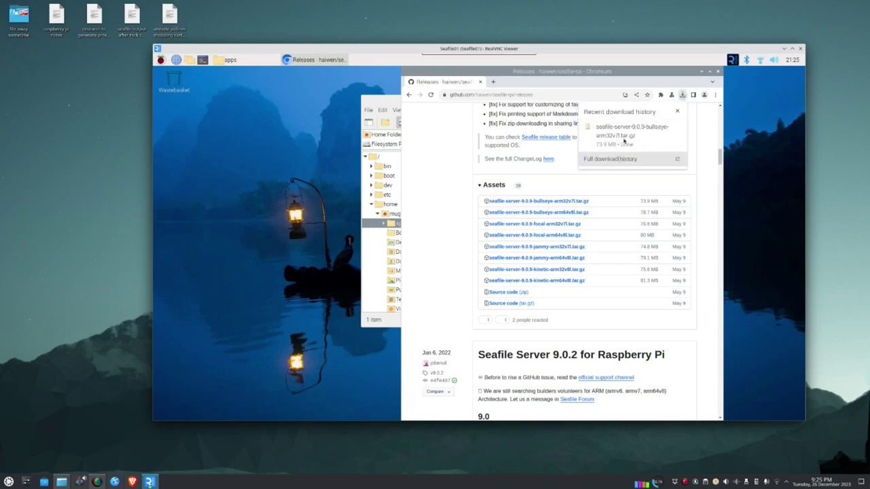
pyautogui.click(622, 160)
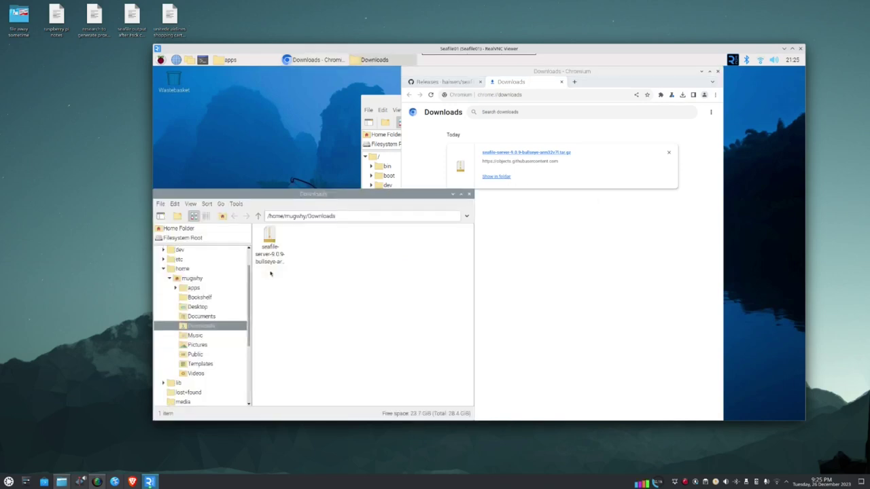
# - Choose Extract To for the downloaded seafile archive in the Downloads folder
pyautogui.moveTo(327, 195); pyautogui.dragTo(514, 135)
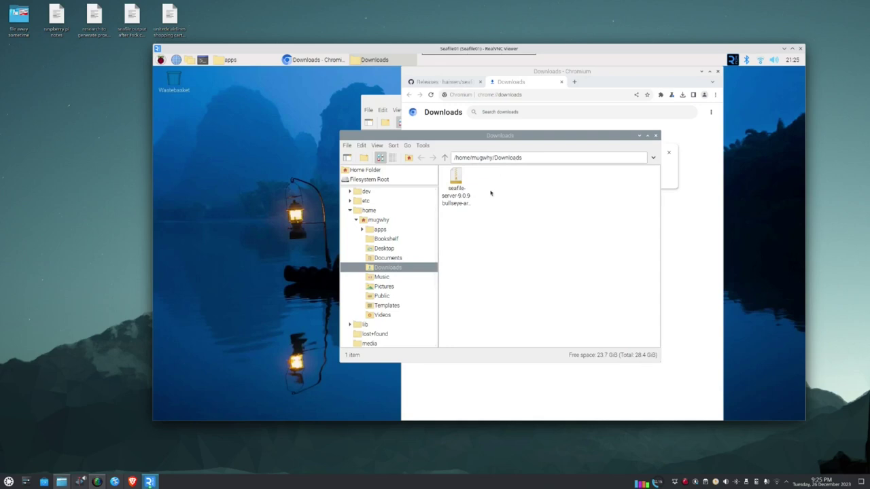
pyautogui.click(454, 192)
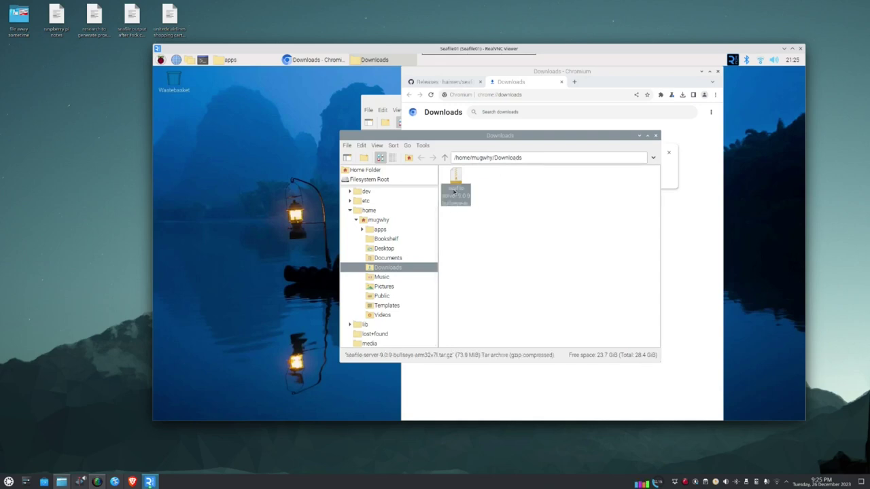
pyautogui.rightClick(454, 192)
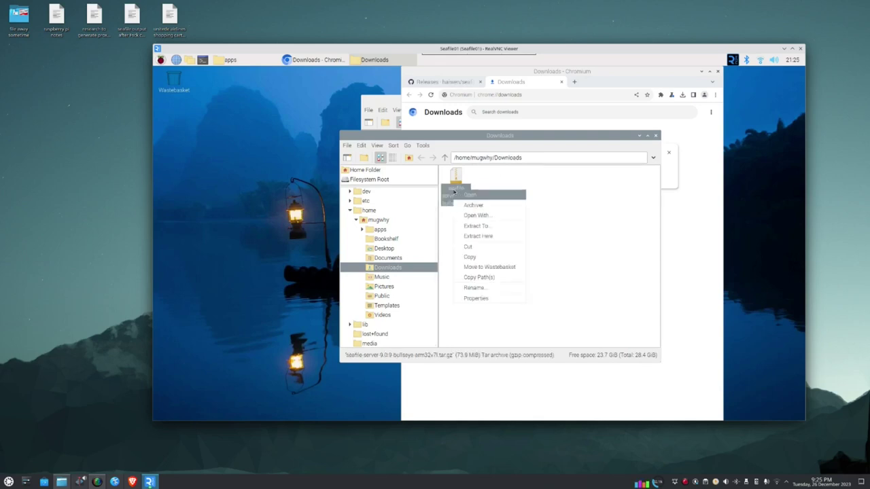
pyautogui.click(490, 229)
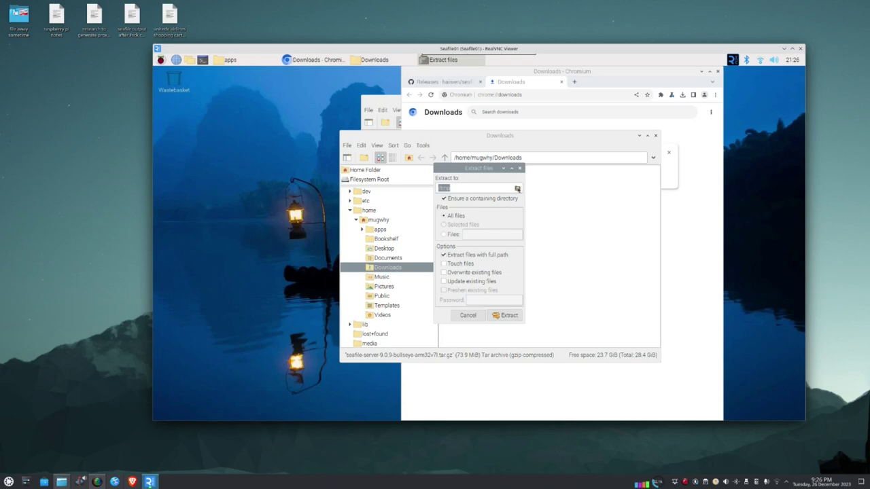
# - Set the extraction destination to Home > apps > seafile and start extracting
pyautogui.click(517, 189)
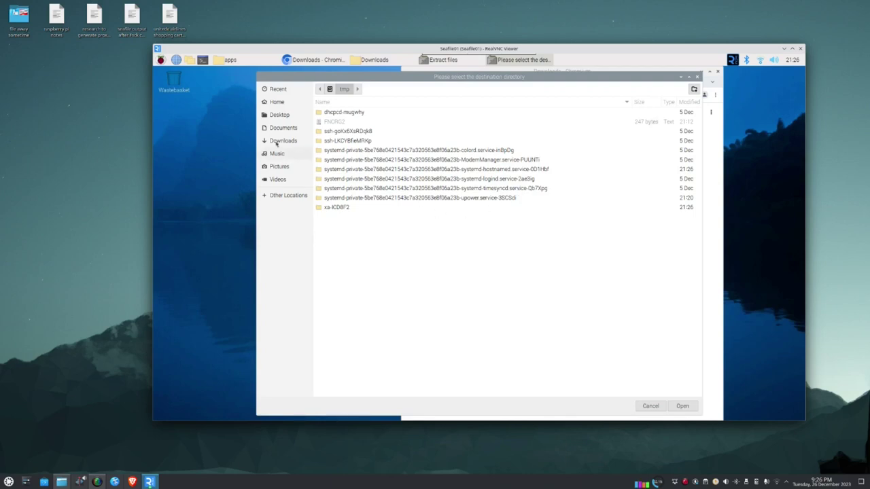
pyautogui.click(279, 104)
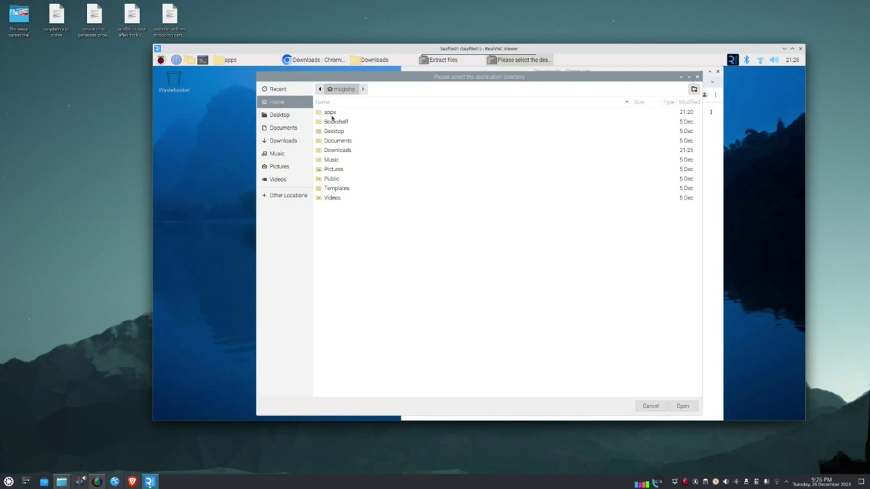
pyautogui.doubleClick(331, 112)
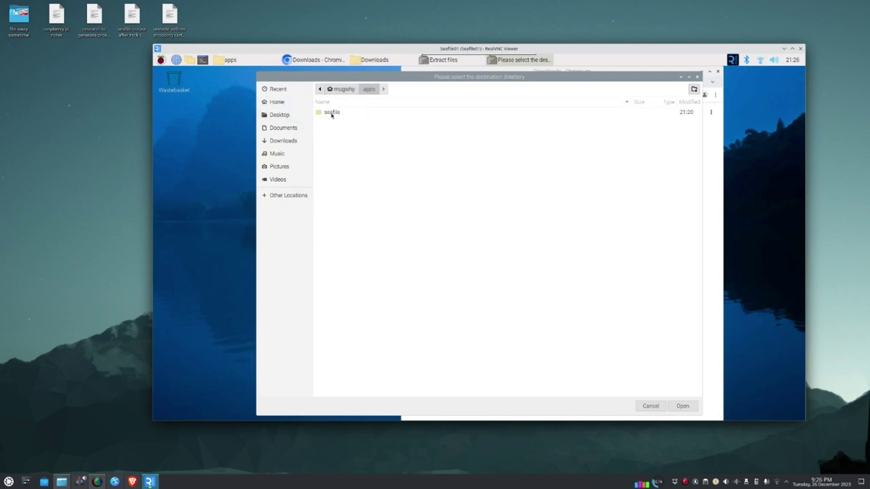
pyautogui.doubleClick(330, 113)
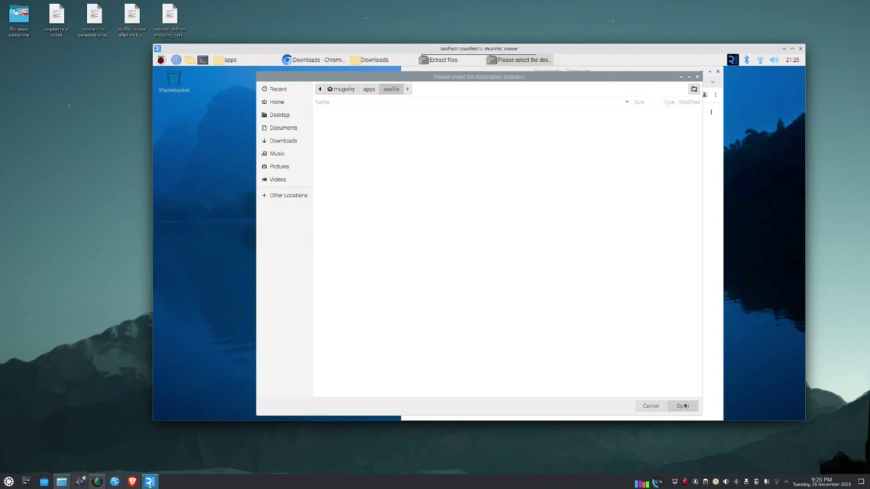
pyautogui.click(683, 406)
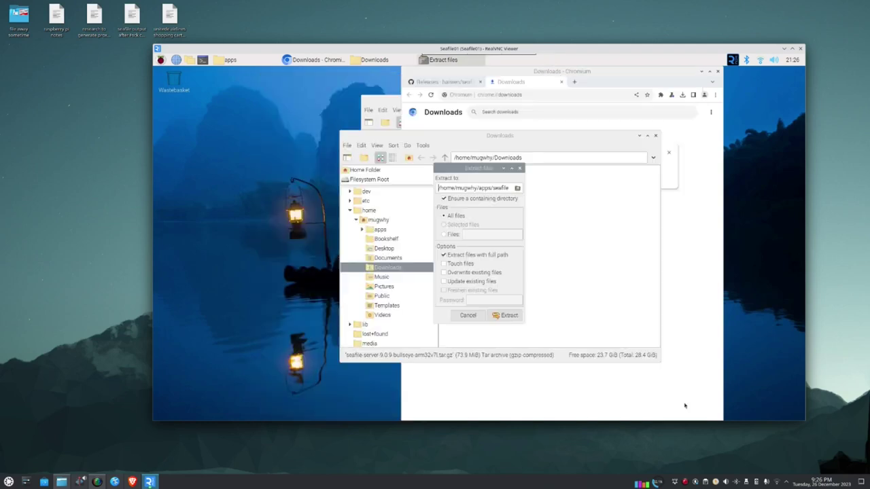
pyautogui.click(504, 315)
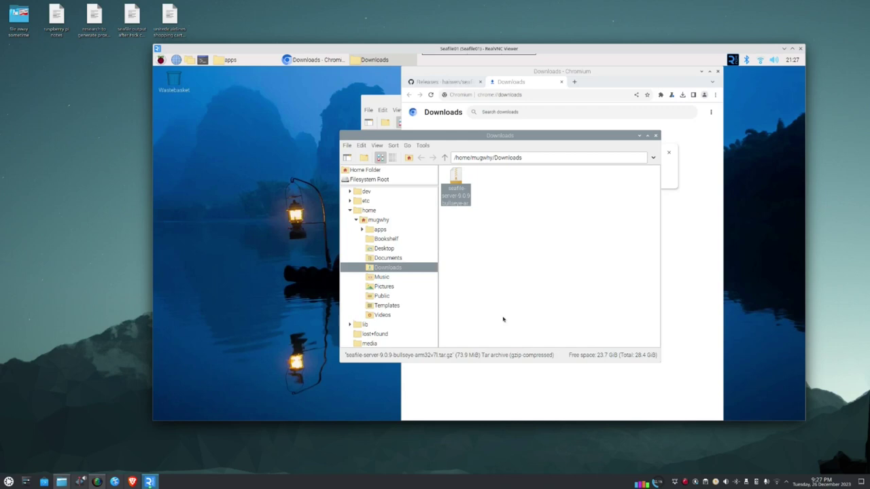
# - Browse apps > seafile > seafile-server-9.0.9 to view the extracted files
pyautogui.click(381, 231)
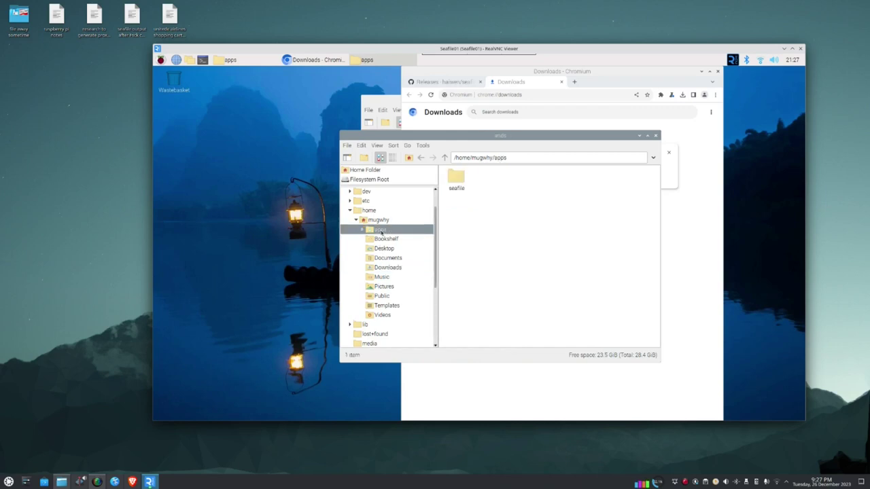
pyautogui.doubleClick(456, 180)
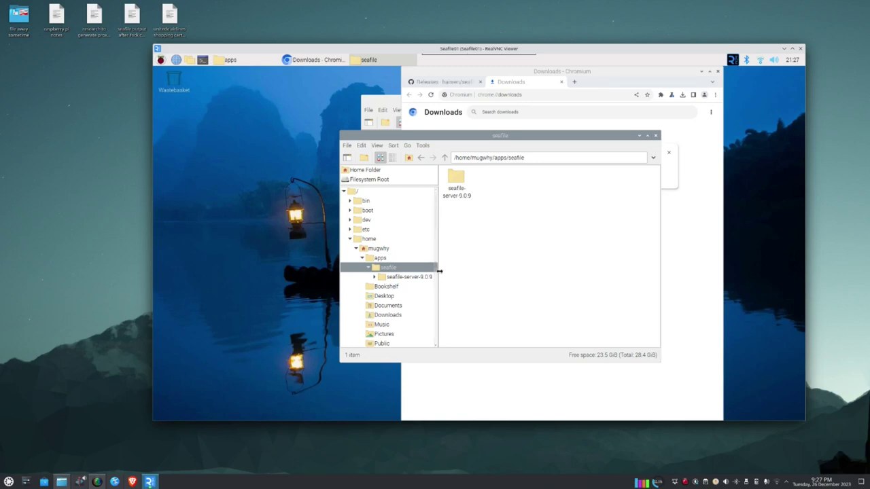
pyautogui.moveTo(439, 271); pyautogui.dragTo(498, 269)
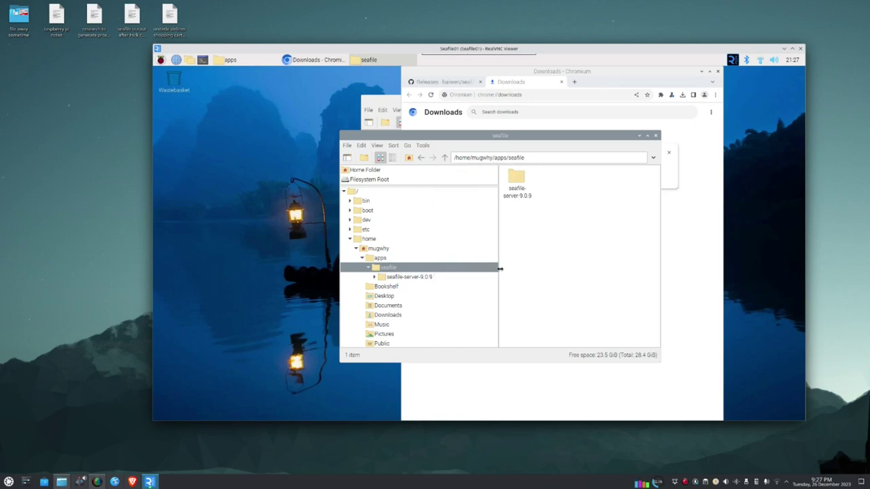
pyautogui.doubleClick(506, 196)
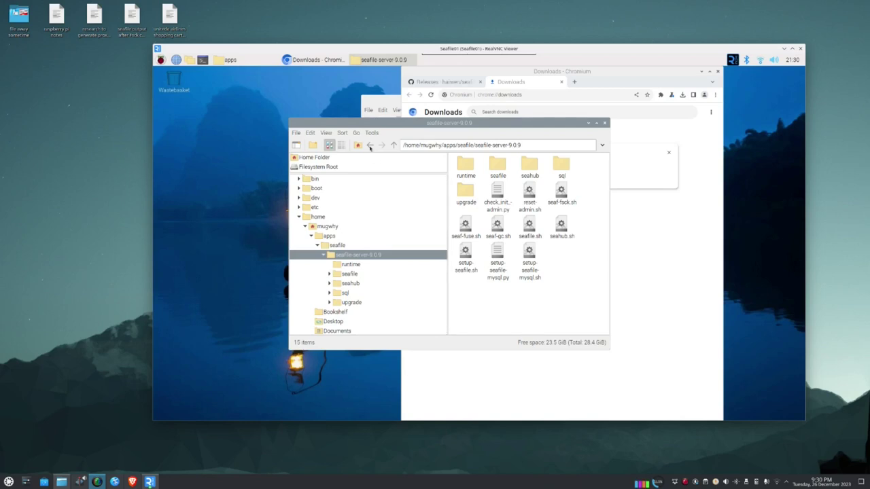
pyautogui.moveTo(490, 123); pyautogui.dragTo(475, 144)
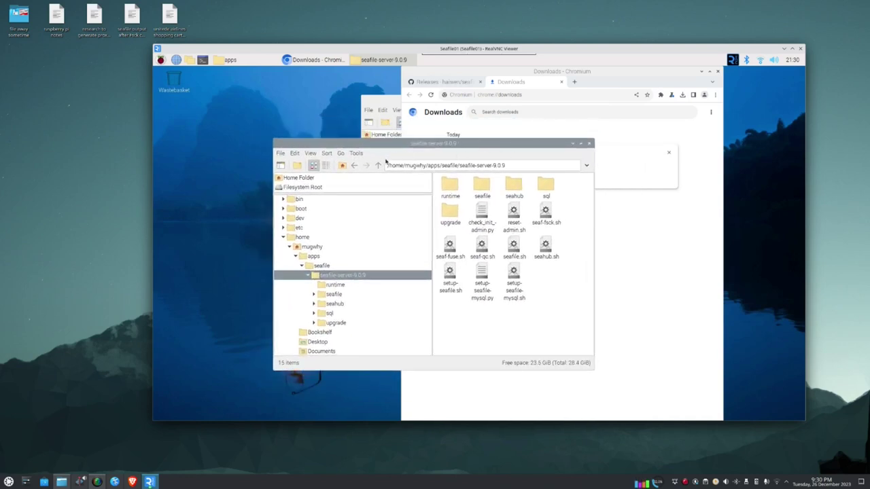
pyautogui.moveTo(469, 139)
pyautogui.mouseDown()
pyautogui.moveTo(458, 121)
pyautogui.moveTo(427, 140)
pyautogui.moveTo(488, 152)
pyautogui.moveTo(500, 144)
pyautogui.moveTo(486, 140)
pyautogui.mouseUp()
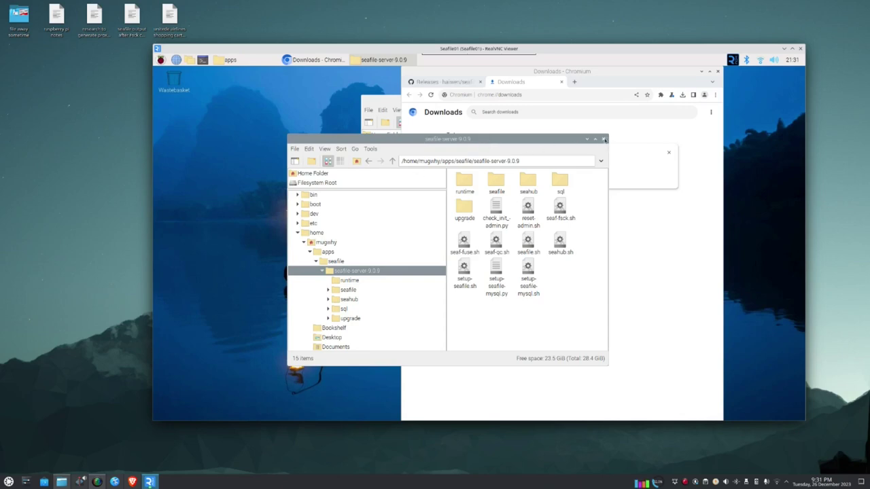
# - Close the file manager windows and Chromium's downloads window
pyautogui.click(604, 139)
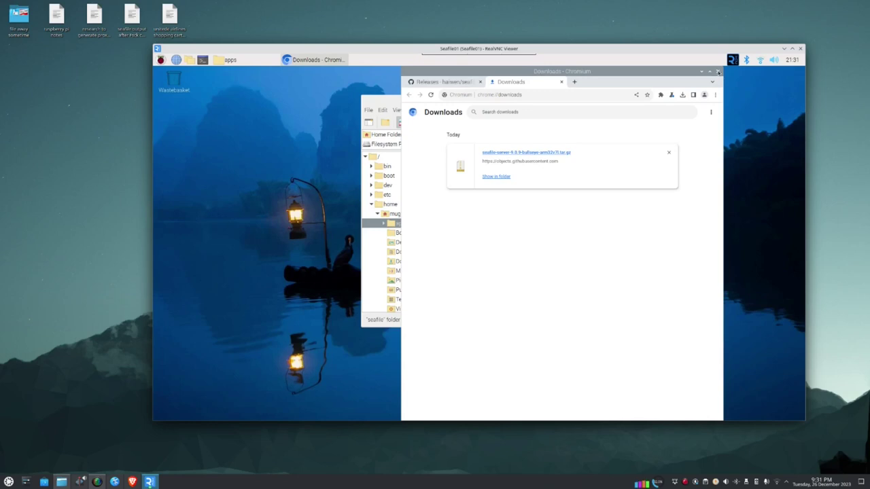
pyautogui.click(717, 72)
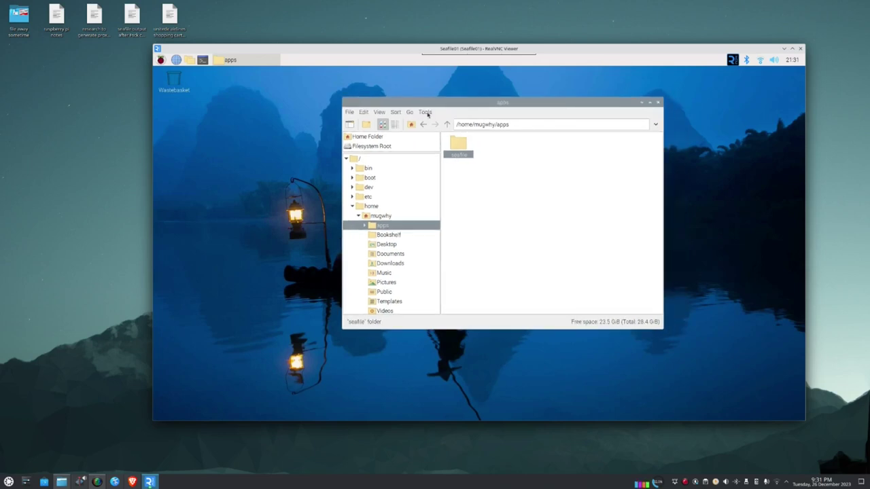
pyautogui.click(425, 113)
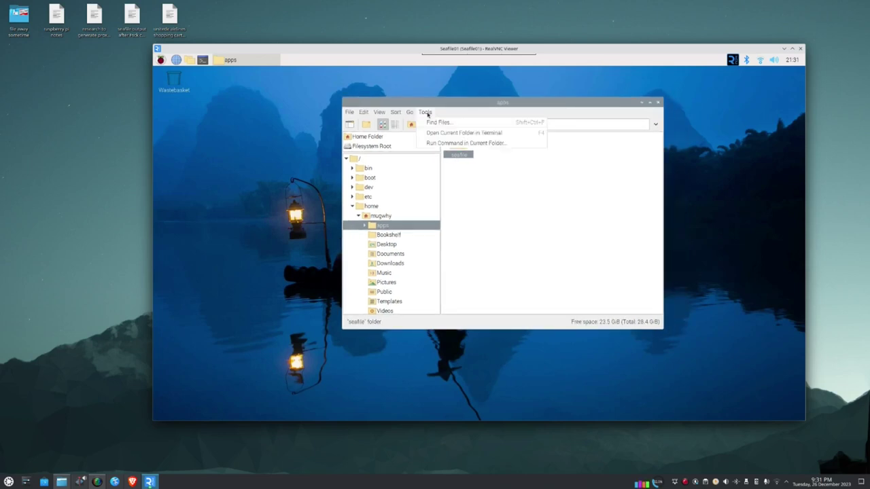
pyautogui.click(501, 110)
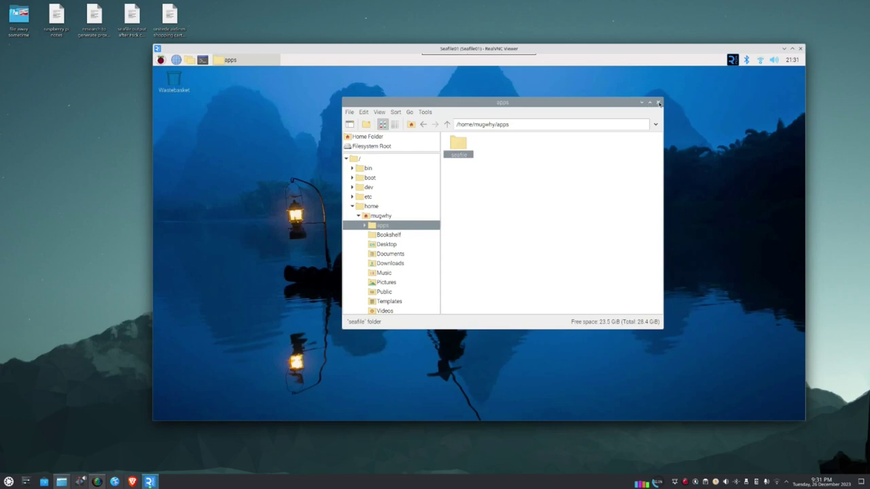
pyautogui.click(659, 102)
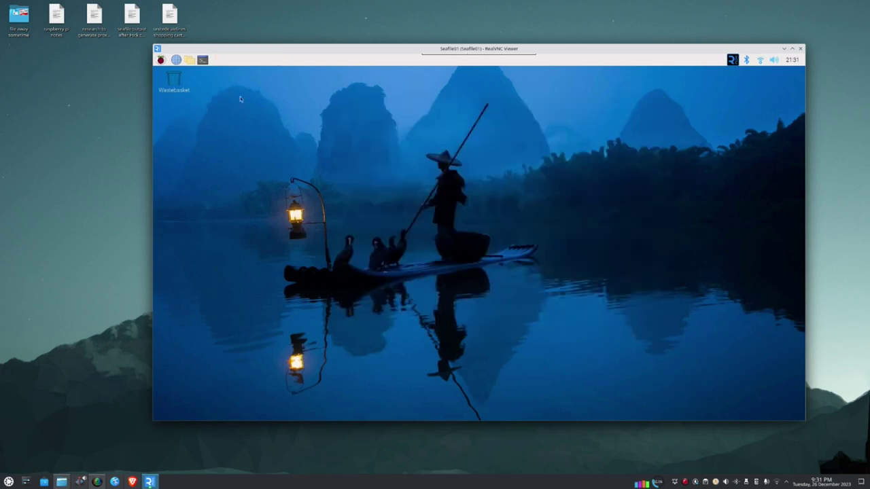
# - Run 'sudo apt install dolphin' in a new terminal and confirm with y to install 147 packages
pyautogui.click(202, 60)
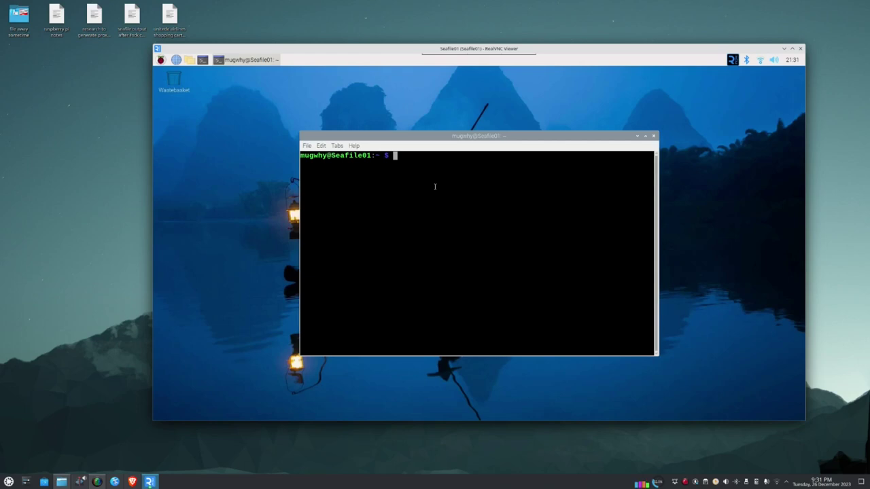
pyautogui.write('sudo apt install dolphin')
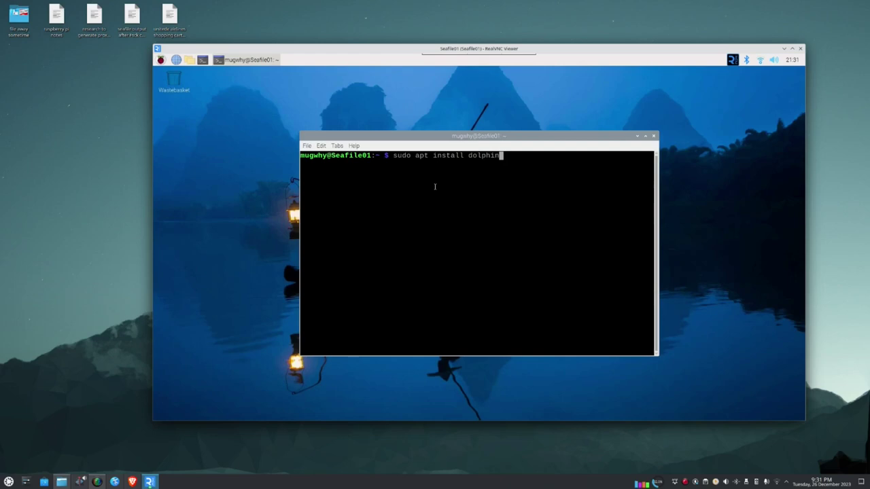
pyautogui.press('Return')
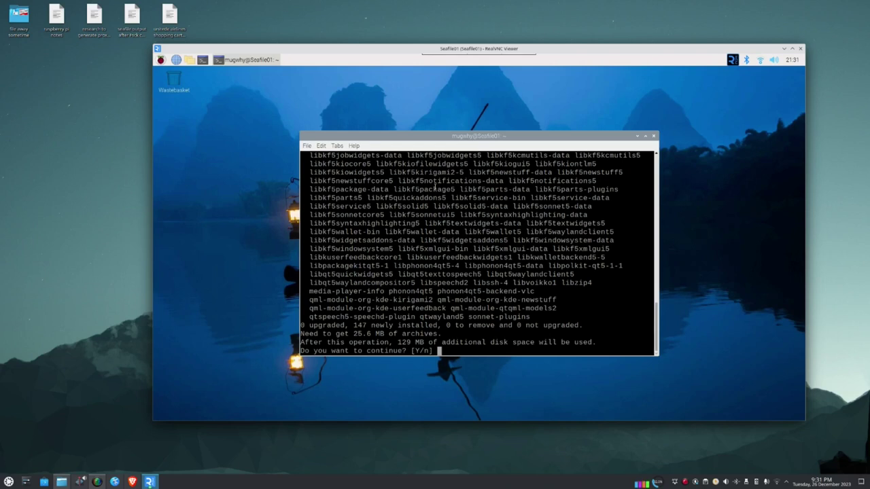
pyautogui.write('y')
pyautogui.press('Return')
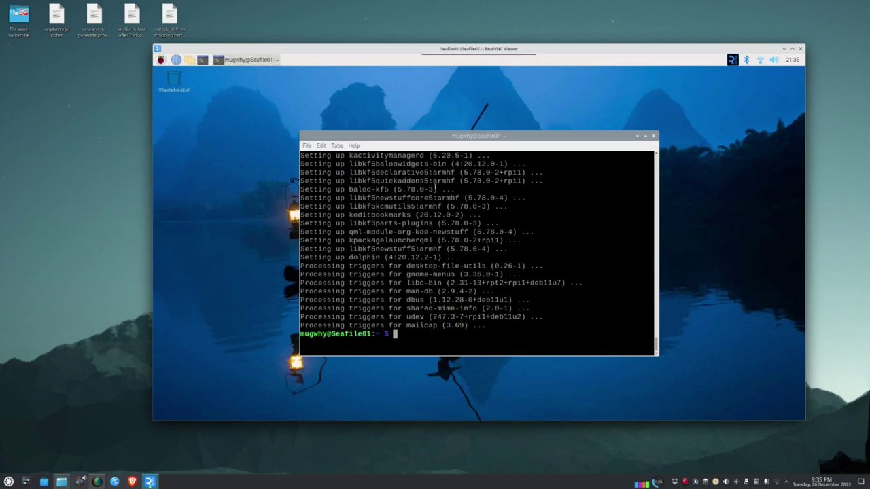
# - Run 'sudo apt install konsole' and confirm installing Konsole with its 5 supporting packages
pyautogui.press('Return')
pyautogui.press('Return')
pyautogui.press('Return')
pyautogui.press('Return')
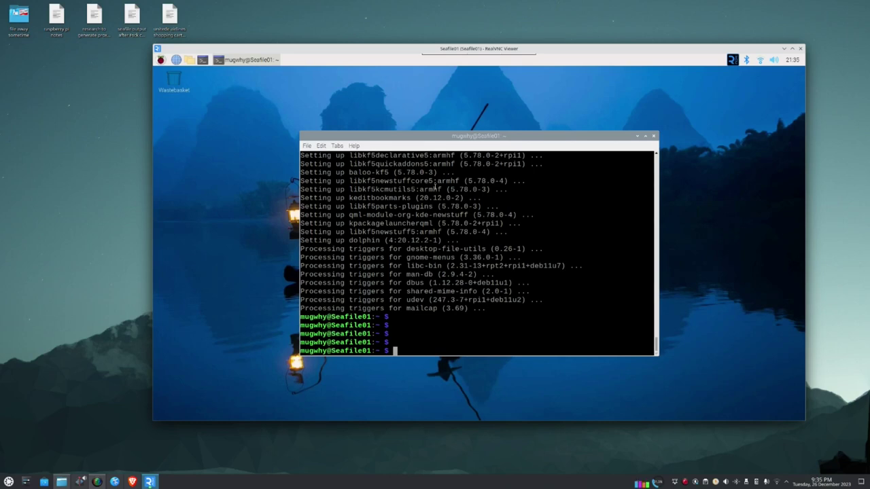
pyautogui.write('sudo apt install konsole')
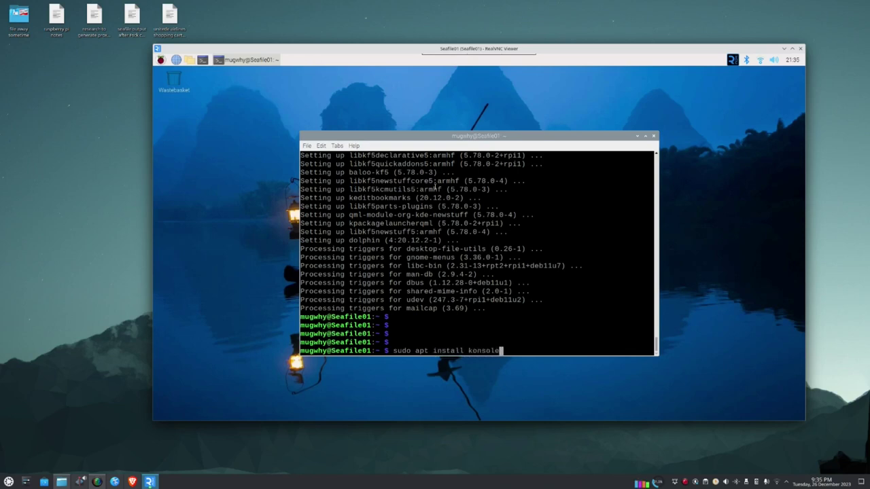
pyautogui.press('Return')
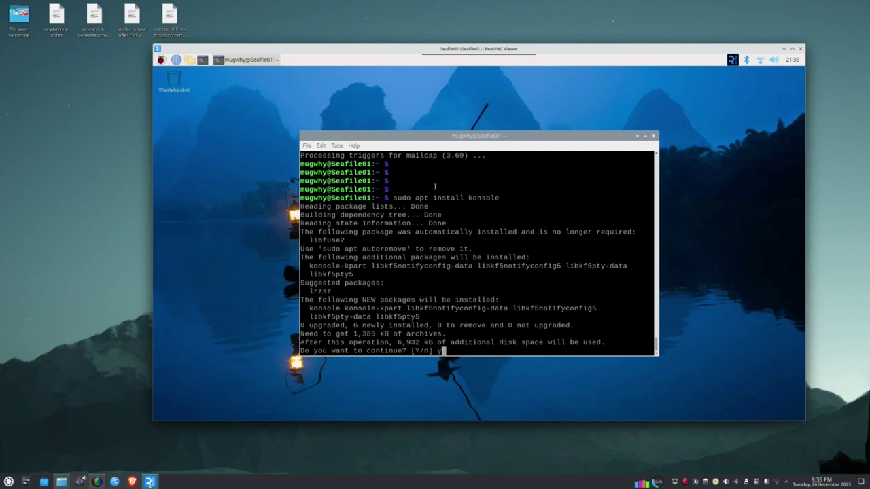
pyautogui.press('Return')
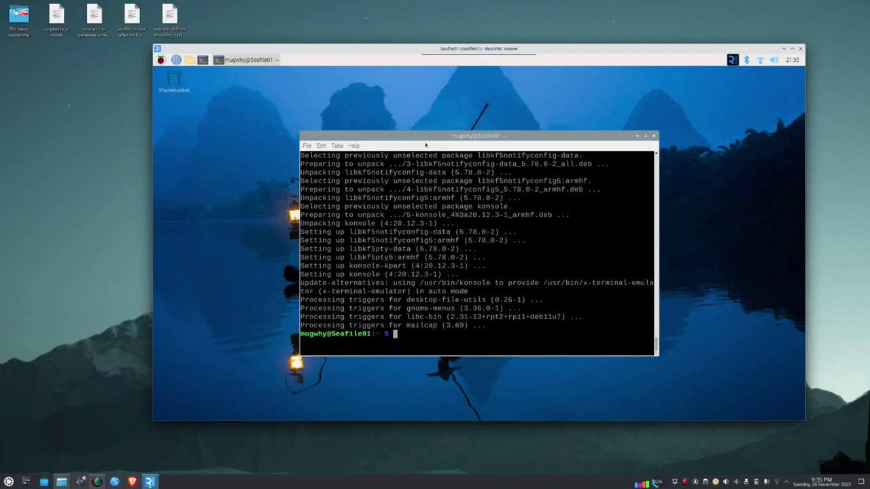
# - Launch Konsole from the System Tools menu and enlarge its window
pyautogui.click(161, 61)
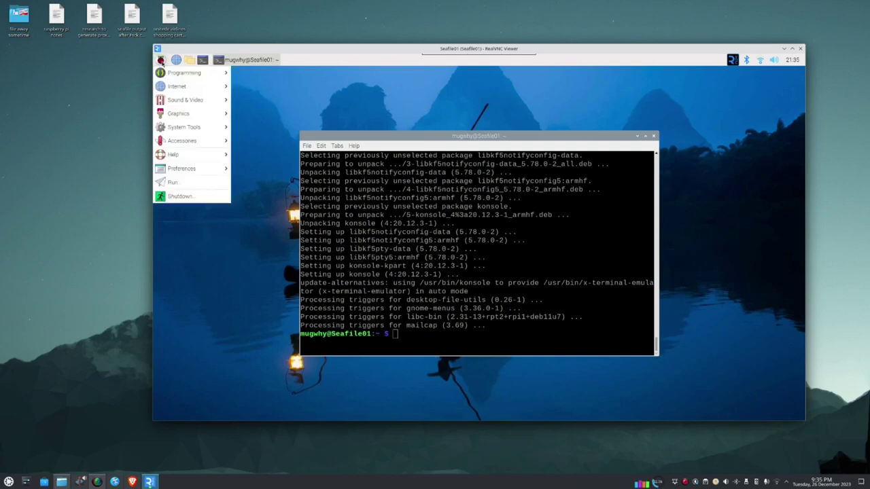
pyautogui.moveTo(185, 127)
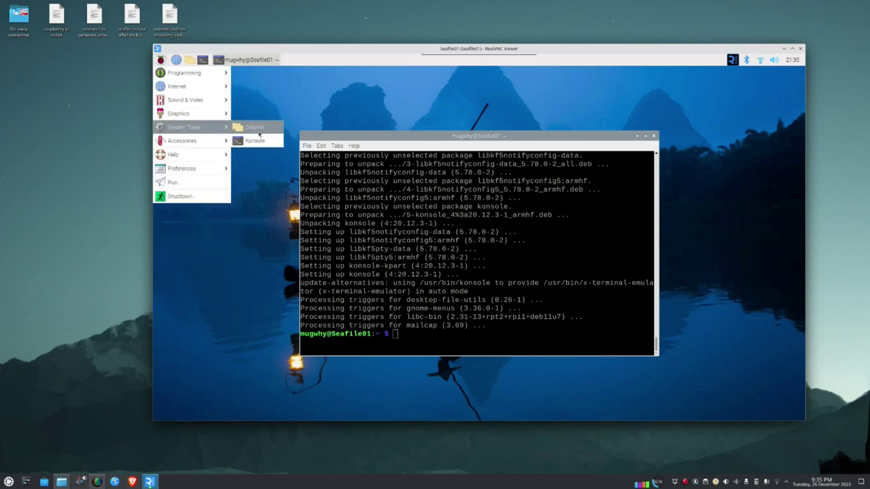
pyautogui.click(238, 257)
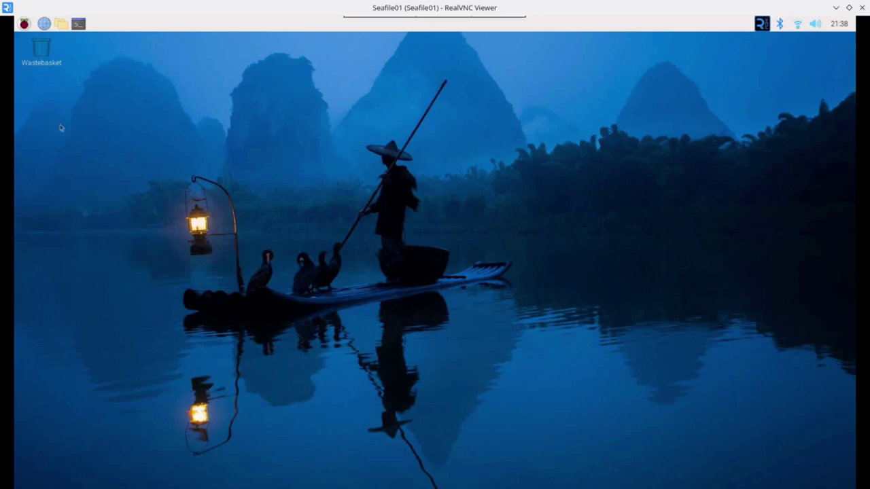
pyautogui.click(23, 24)
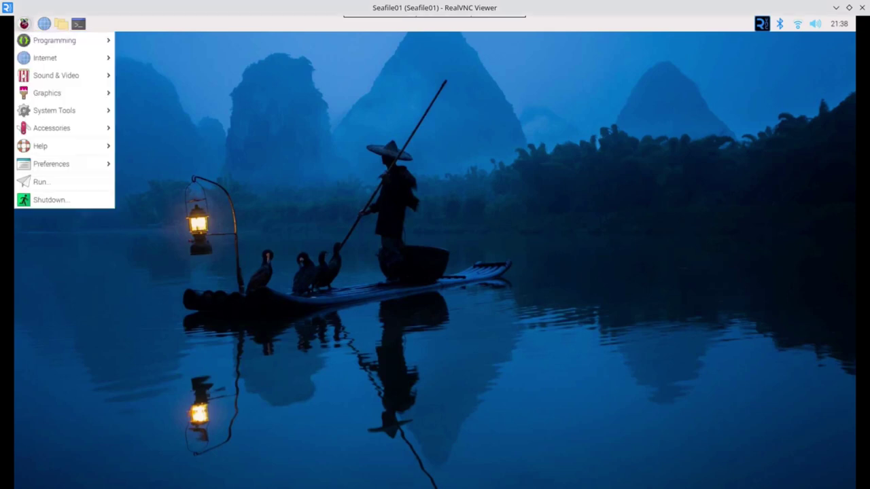
pyautogui.moveTo(65, 115)
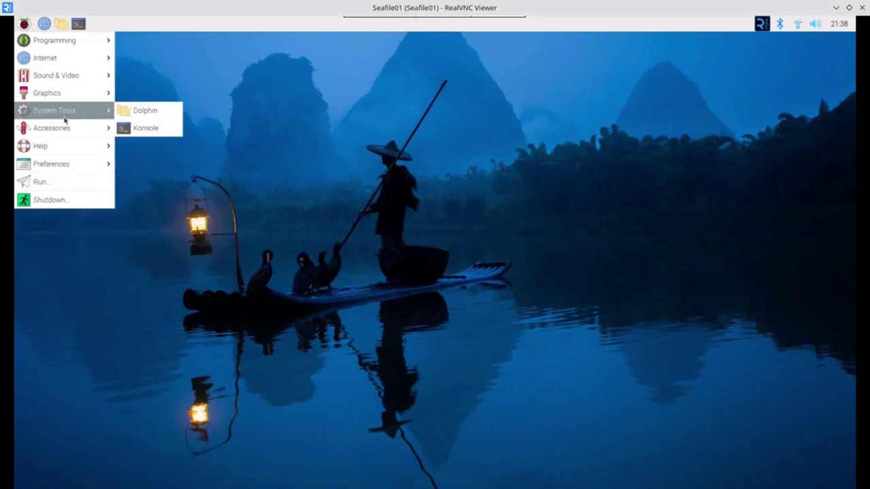
pyautogui.click(163, 128)
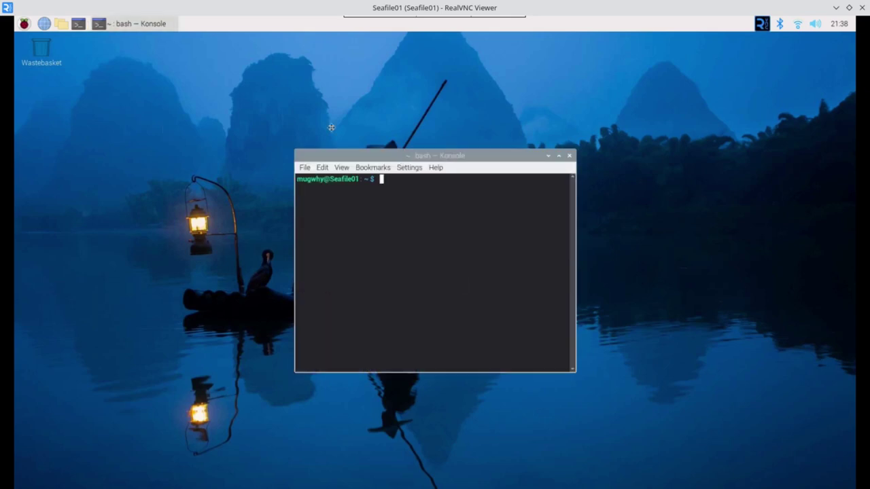
pyautogui.moveTo(452, 319); pyautogui.dragTo(701, 376)
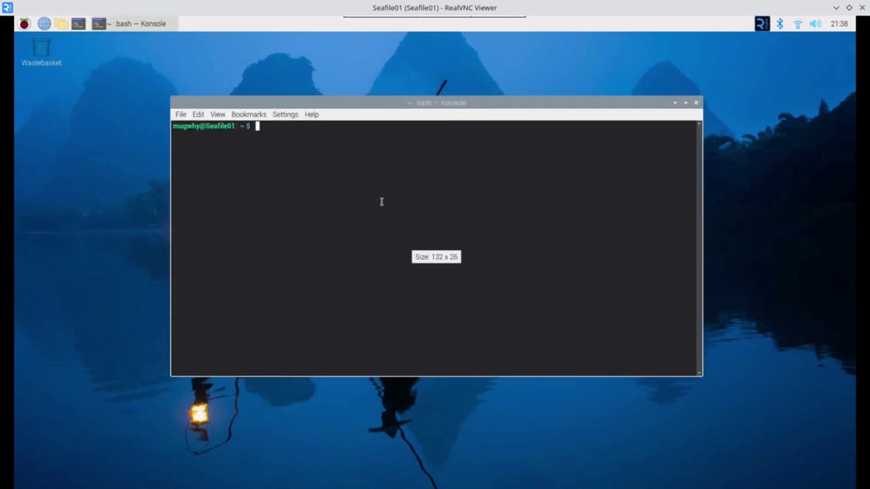
# - Create a new Konsole profile named 'mine'
pyautogui.click(285, 114)
pyautogui.click(339, 222)
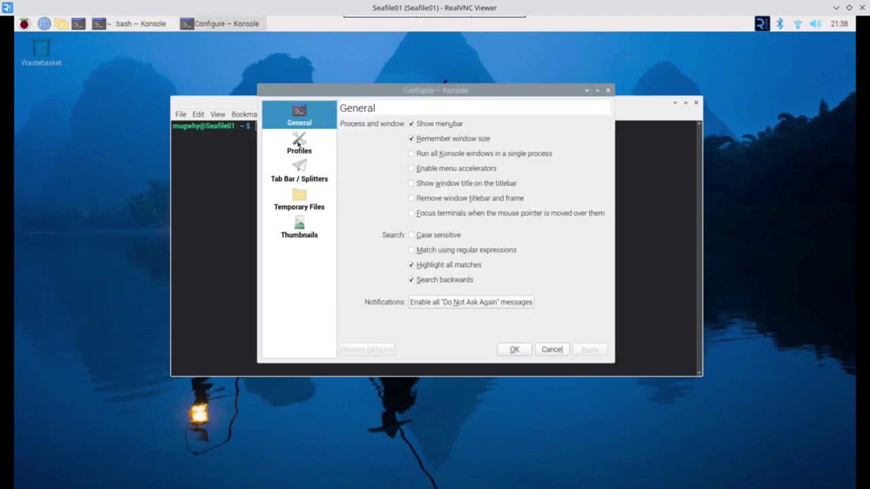
pyautogui.click(298, 144)
pyautogui.click(582, 124)
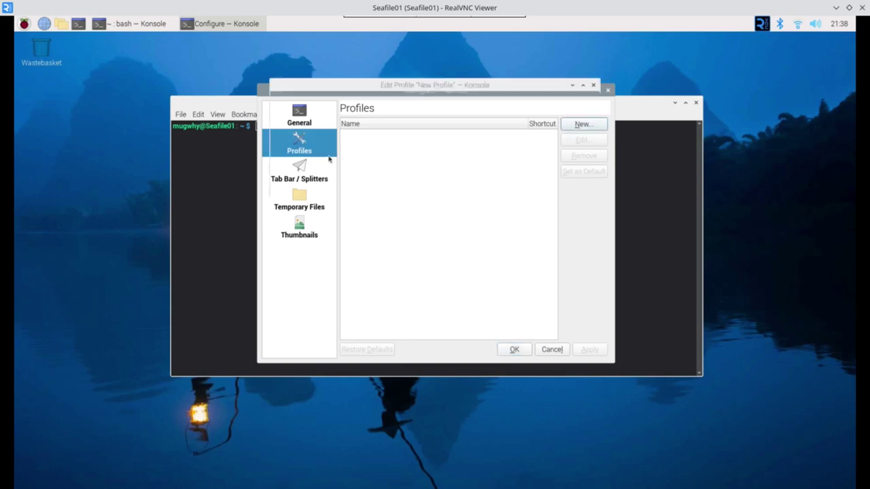
pyautogui.write('mine')
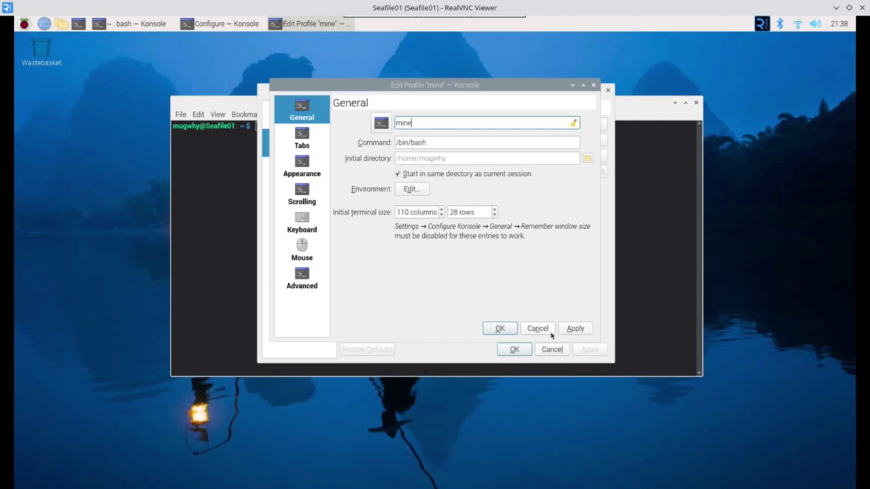
pyautogui.click(500, 329)
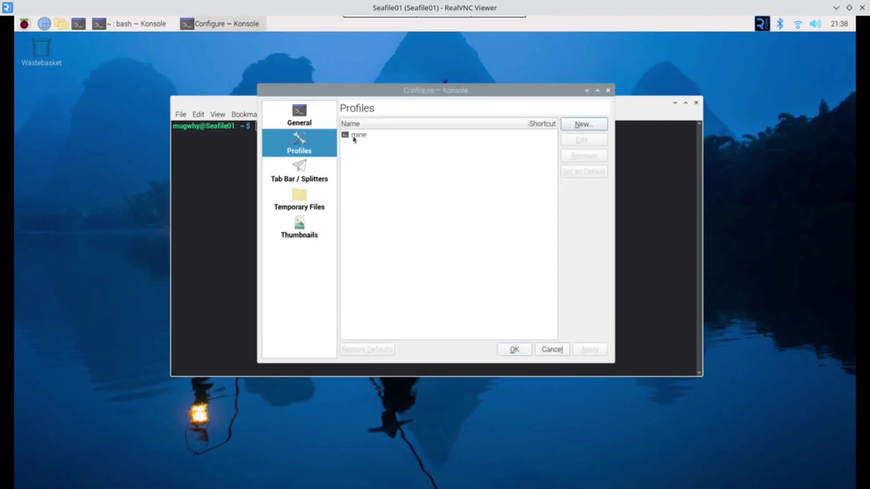
# - Raise the mine profile's font size to 16pt and save the profile
pyautogui.click(353, 137)
pyautogui.click(593, 144)
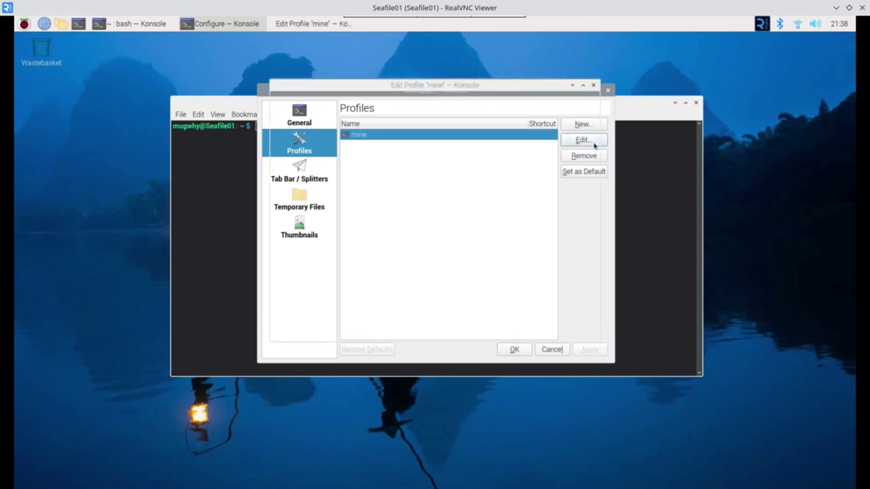
pyautogui.click(299, 185)
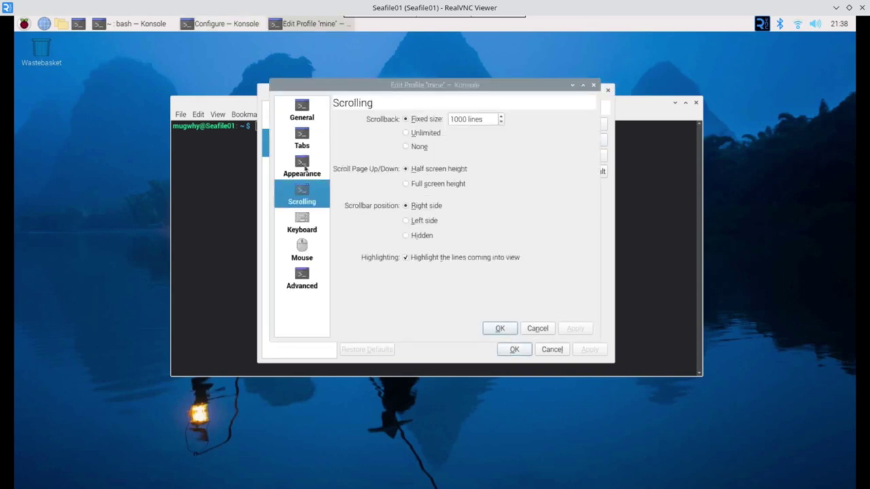
pyautogui.click(305, 170)
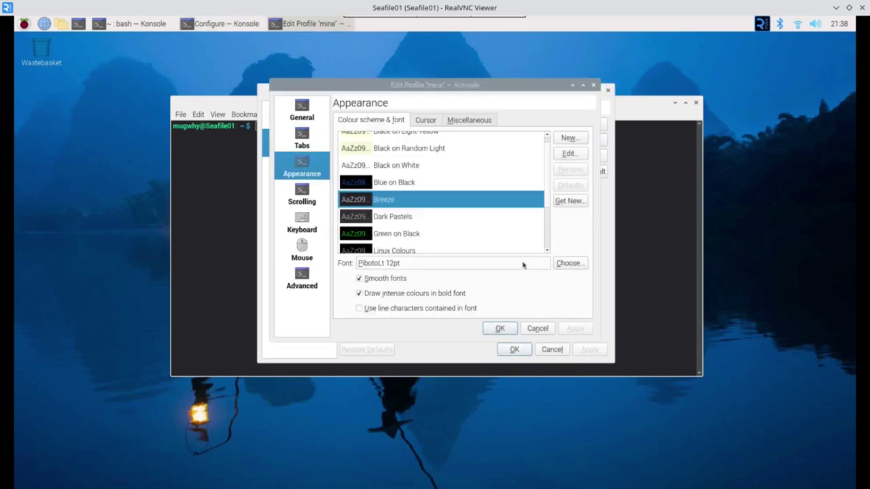
pyautogui.click(569, 263)
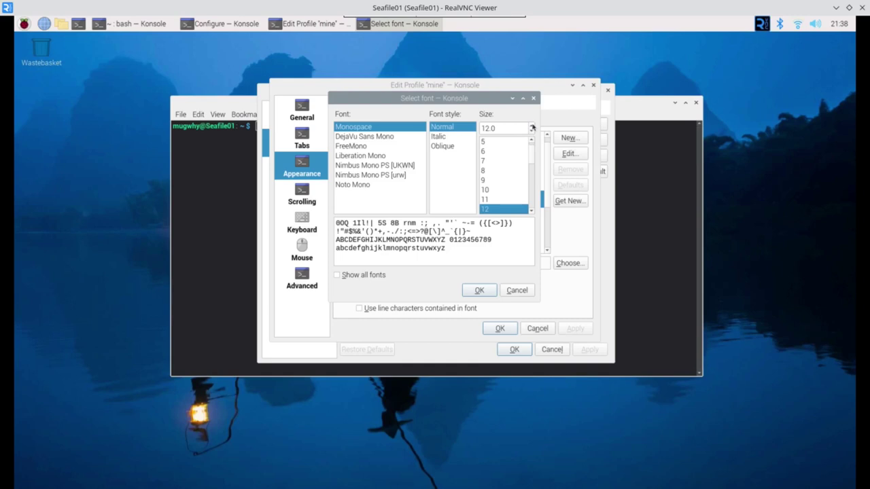
pyautogui.click(532, 127)
pyautogui.click(532, 127)
pyautogui.click(532, 127)
pyautogui.click(532, 127)
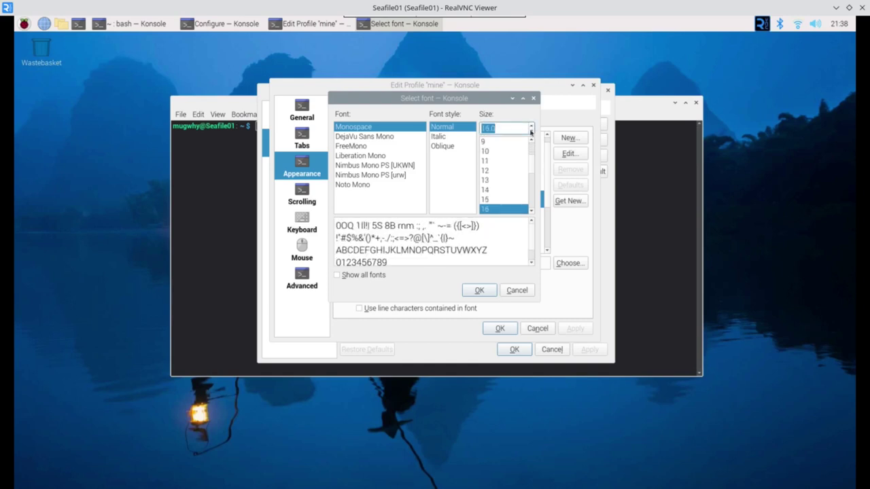
pyautogui.click(480, 291)
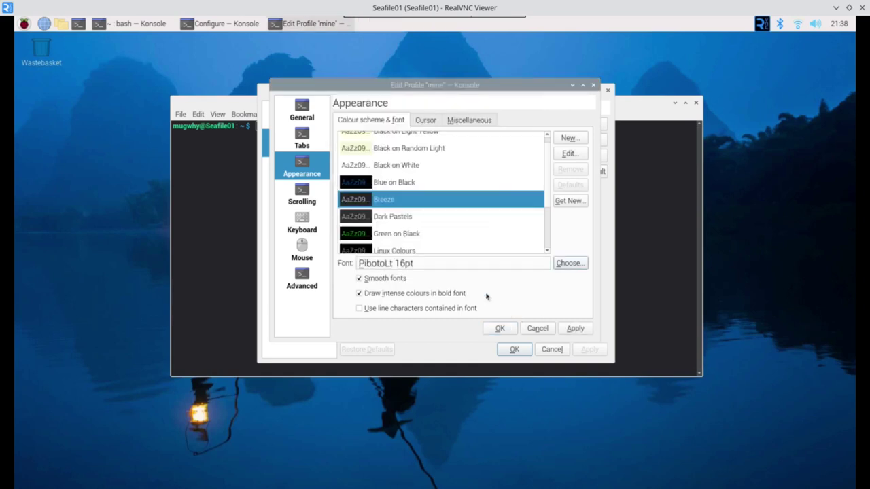
pyautogui.click(576, 328)
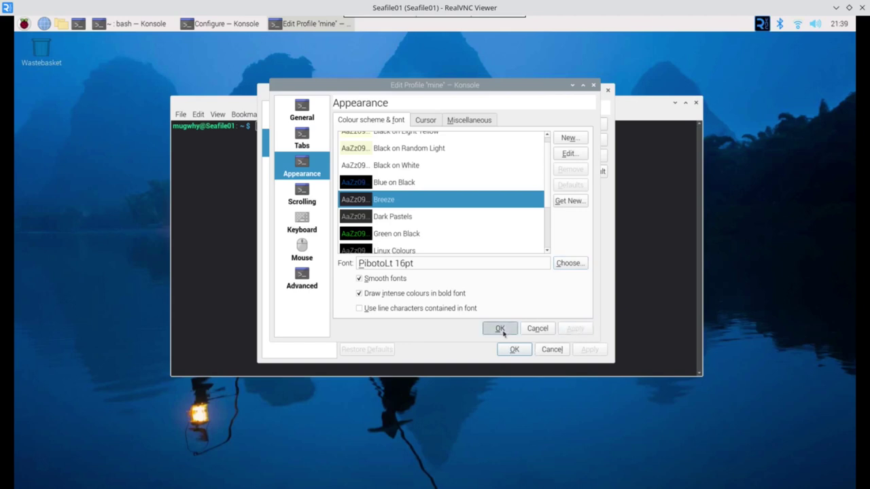
pyautogui.click(501, 329)
# - Make mine the default profile and close the Konsole configuration
pyautogui.click(433, 139)
pyautogui.click(569, 174)
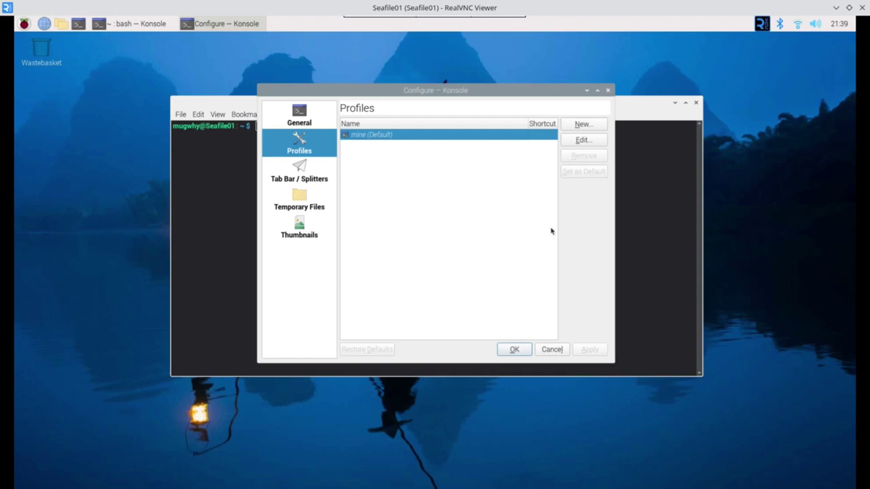
pyautogui.click(522, 352)
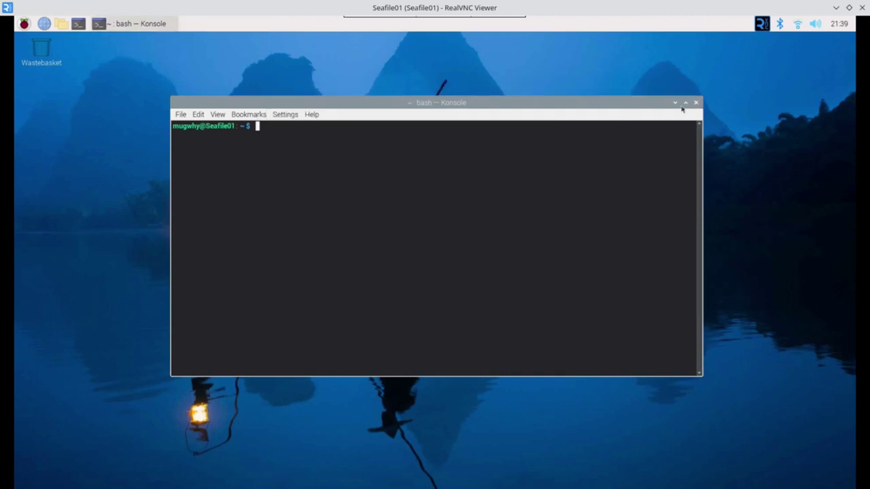
# - Close and relaunch Konsole to check the new profile
pyautogui.click(695, 103)
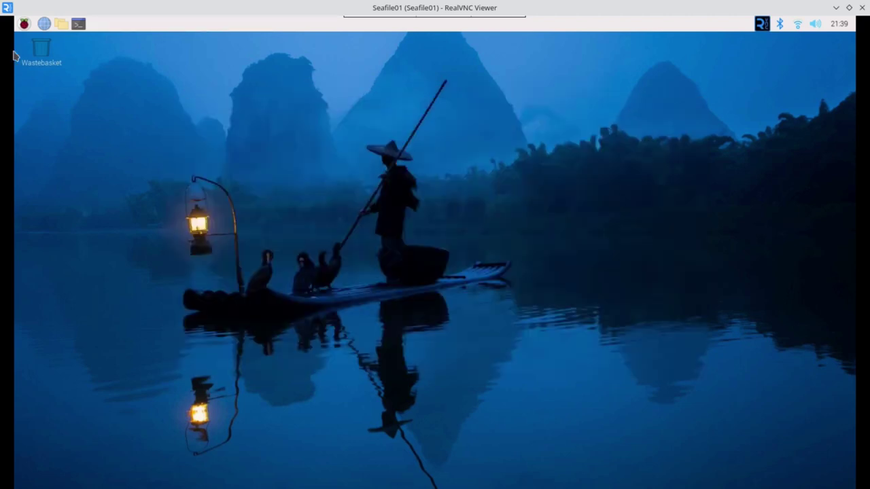
pyautogui.click(24, 23)
pyautogui.moveTo(87, 117)
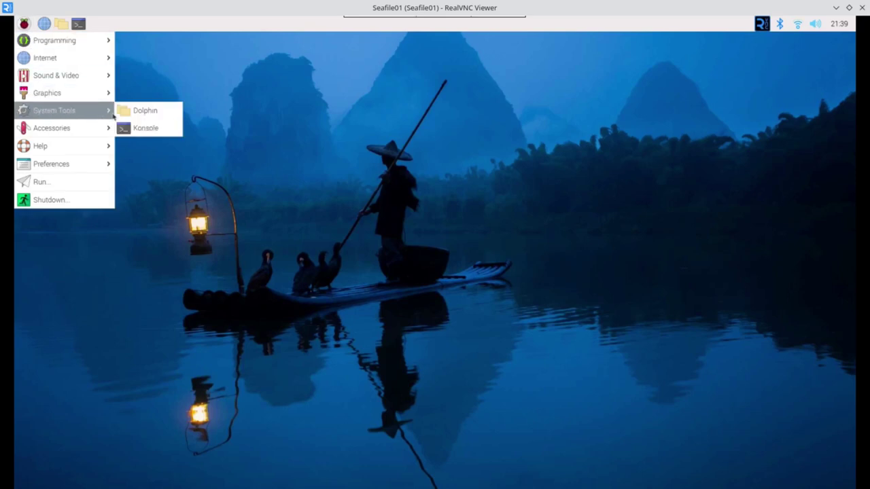
pyautogui.click(168, 130)
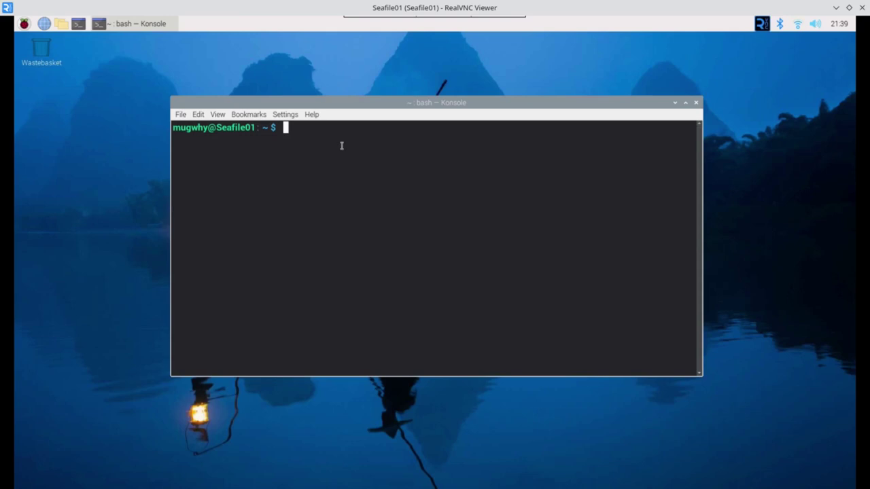
# - Type throwaway test text, trim it to 'rt' plus a row of h's, and bring up Settings
pyautogui.write('rtyhg thy erth erth ')
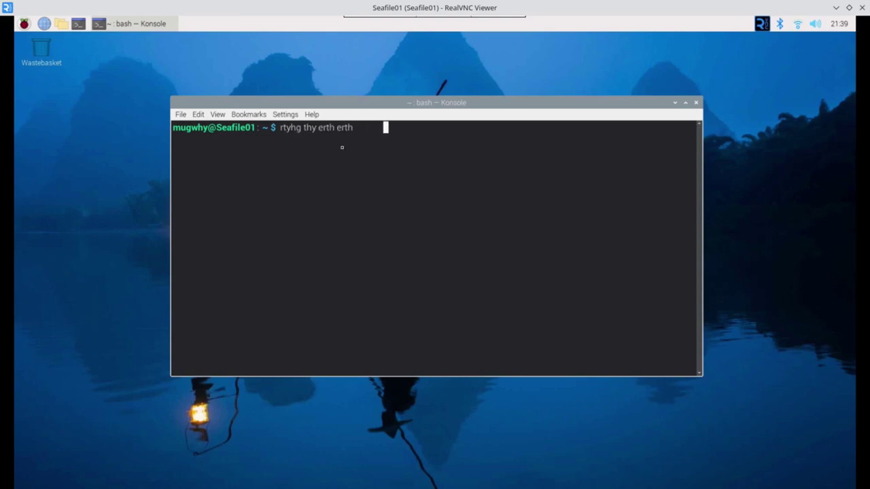
pyautogui.write('rrtghrtgrthgrthgrthg')
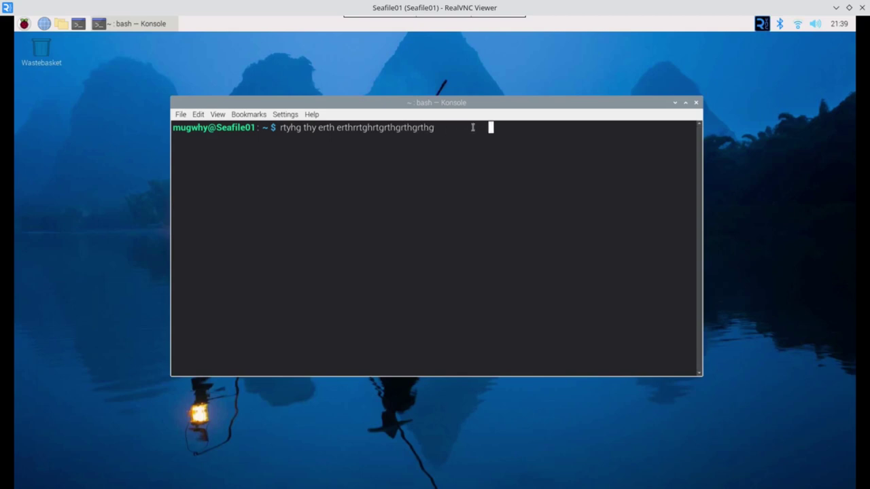
pyautogui.press('BackSpace')
pyautogui.press('BackSpace')
pyautogui.press('BackSpace')
pyautogui.press('BackSpace')
pyautogui.press('BackSpace')
pyautogui.press('BackSpace')
pyautogui.press('BackSpace')
pyautogui.press('BackSpace')
pyautogui.press('BackSpace')
pyautogui.press('BackSpace')
pyautogui.press('BackSpace')
pyautogui.press('BackSpace')
pyautogui.press('BackSpace')
pyautogui.press('BackSpace')
pyautogui.press('BackSpace')
pyautogui.press('BackSpace')
pyautogui.press('BackSpace')
pyautogui.press('BackSpace')
pyautogui.press('BackSpace')
pyautogui.press('BackSpace')
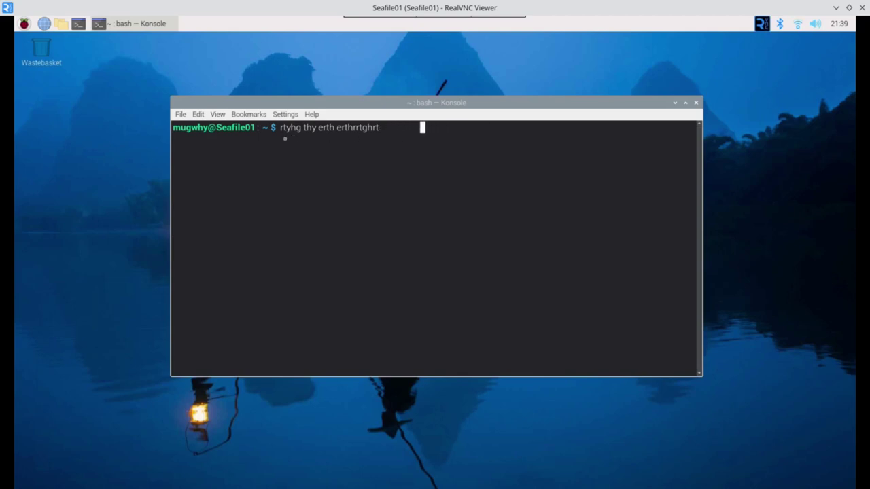
pyautogui.write('h')
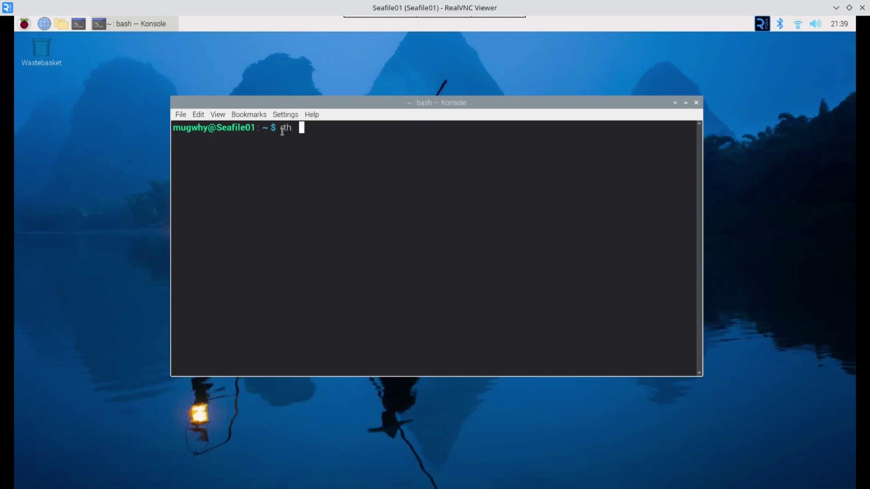
pyautogui.write('hhhhhhhhhhhhhhhh')
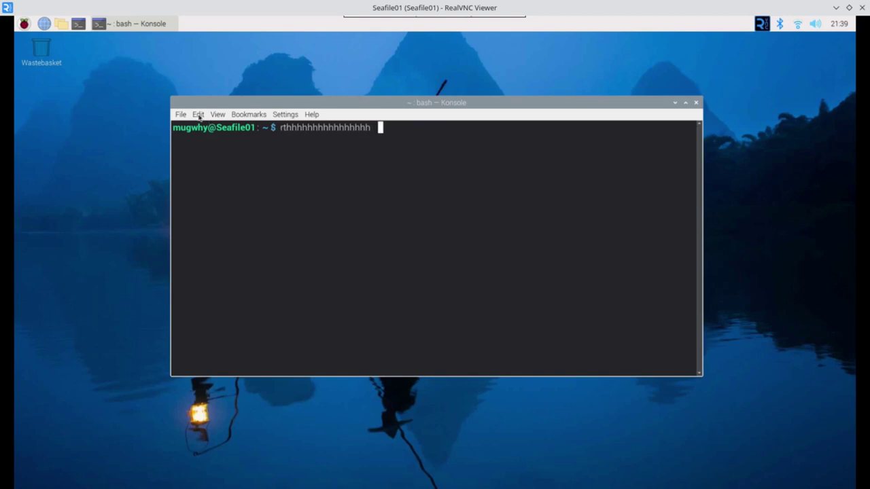
pyautogui.click(197, 116)
pyautogui.press('Escape')
pyautogui.click(289, 115)
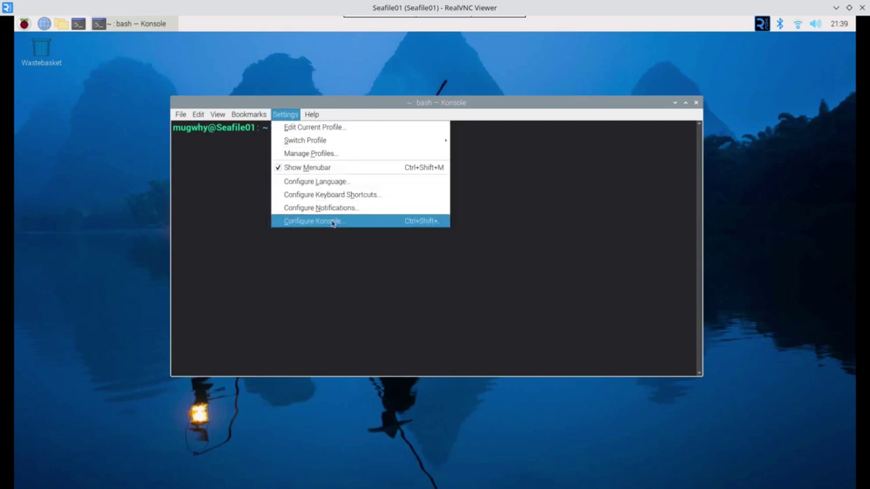
# - Bring up the mine profile's appearance settings in Configure Konsole
pyautogui.click(306, 222)
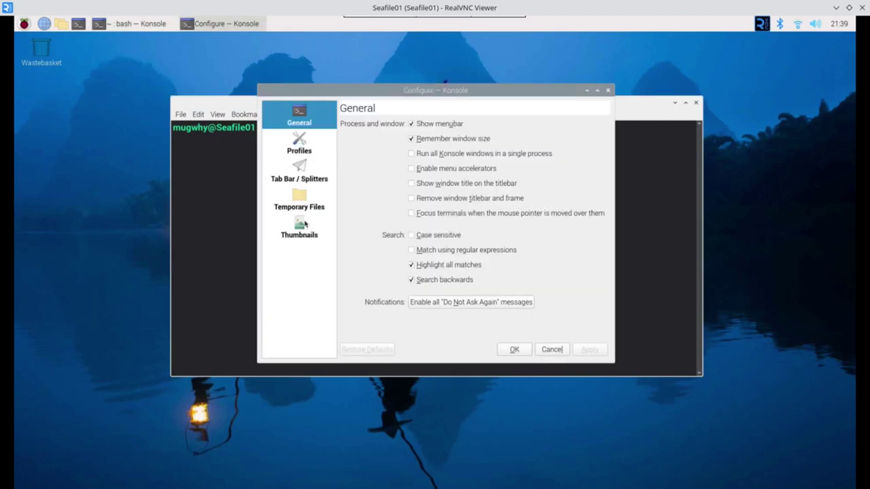
pyautogui.click(302, 141)
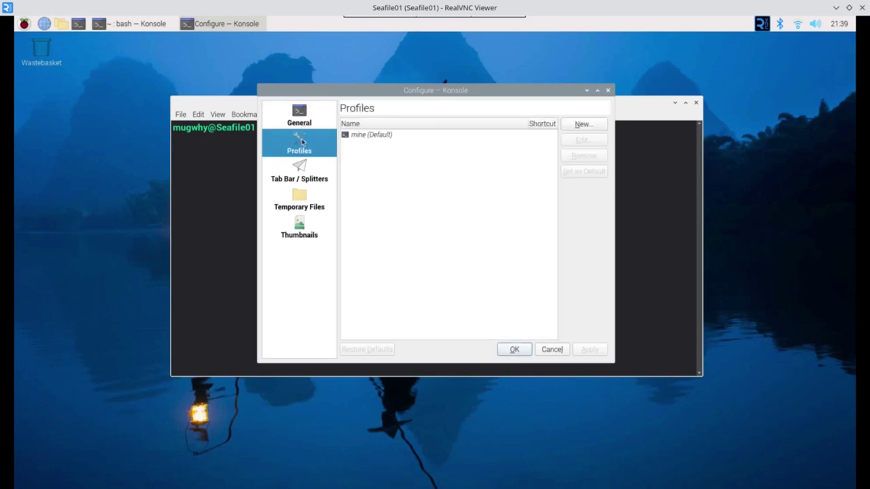
pyautogui.click(362, 136)
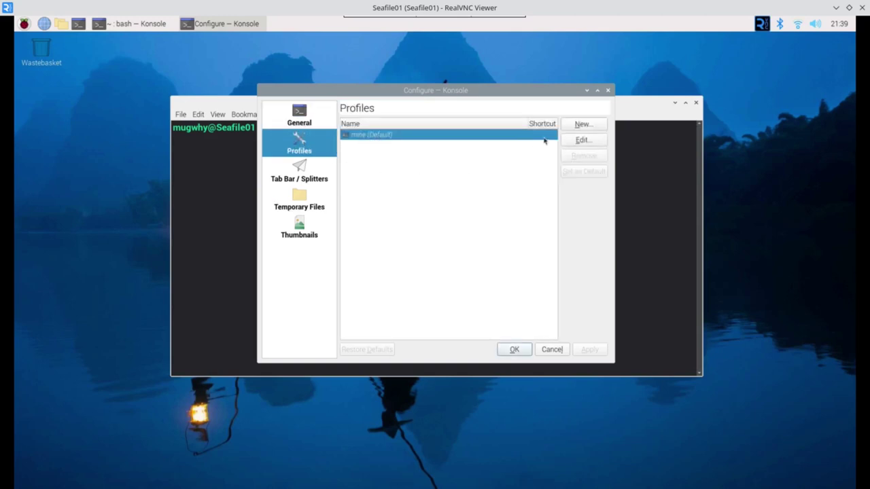
pyautogui.click(581, 140)
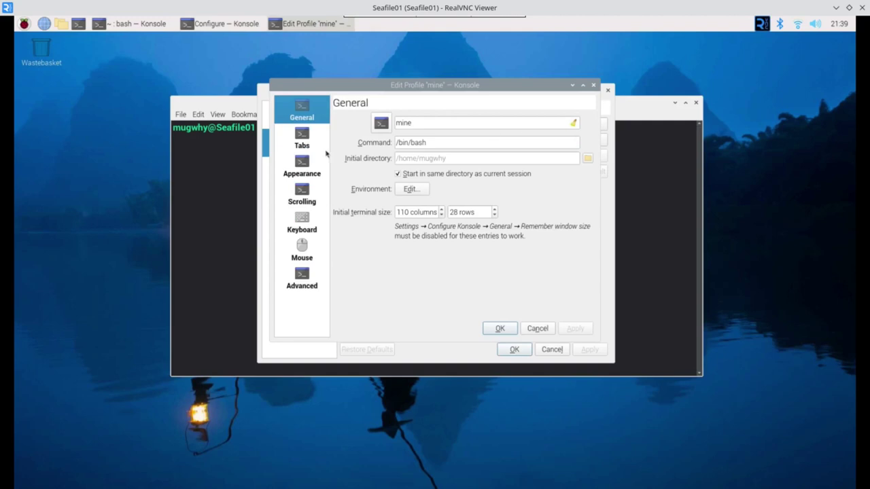
pyautogui.click(302, 170)
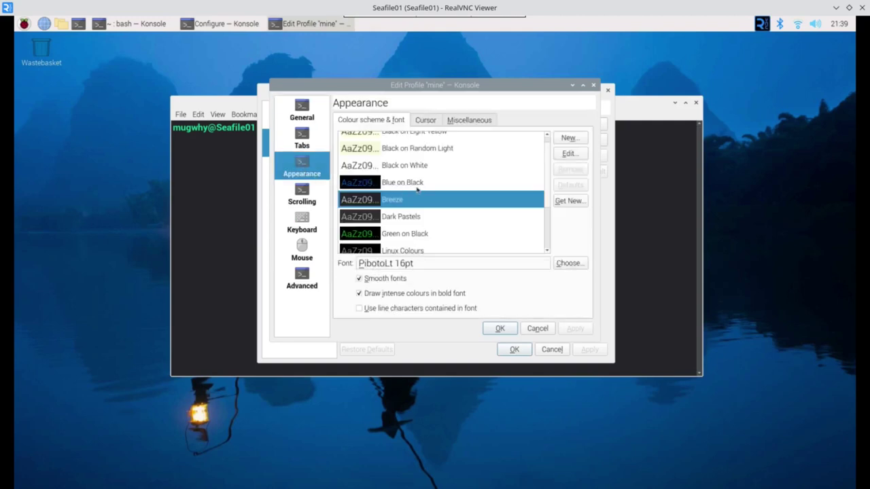
# - Switch the mine profile's font to DejaVu Sans Mono 16pt, save, and clear the test text
pyautogui.click(556, 264)
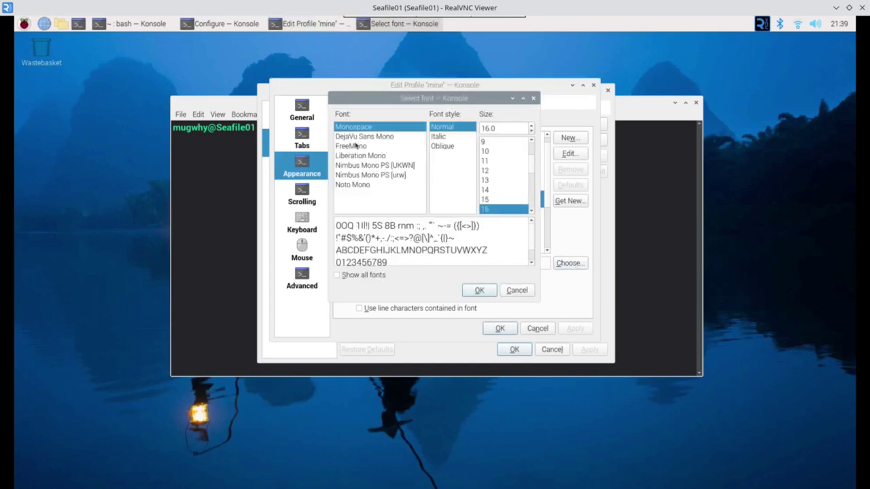
pyautogui.click(355, 147)
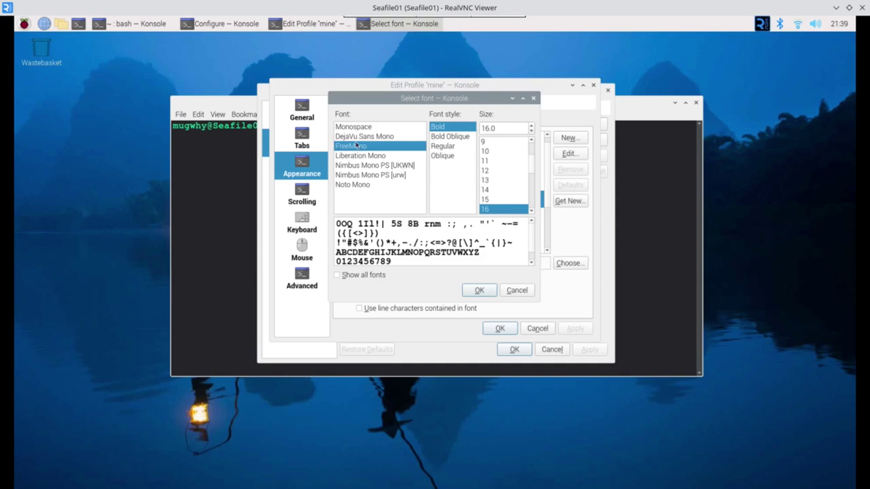
pyautogui.click(360, 137)
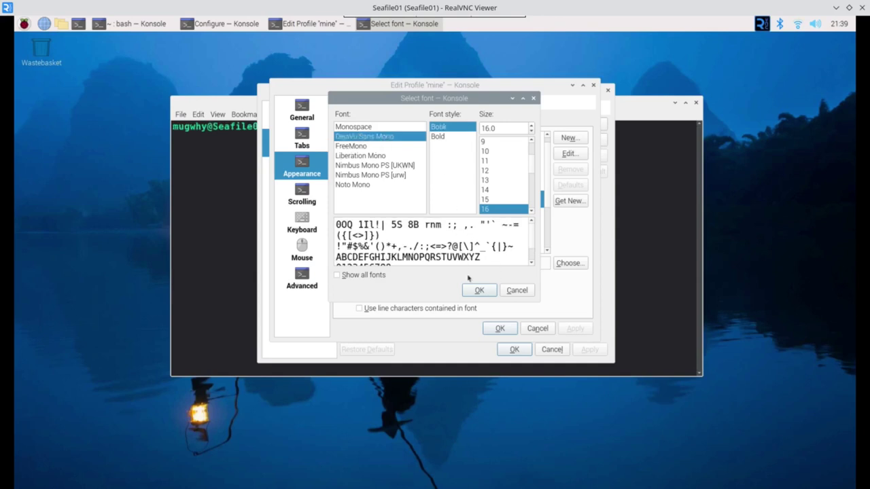
pyautogui.click(492, 292)
pyautogui.click(563, 326)
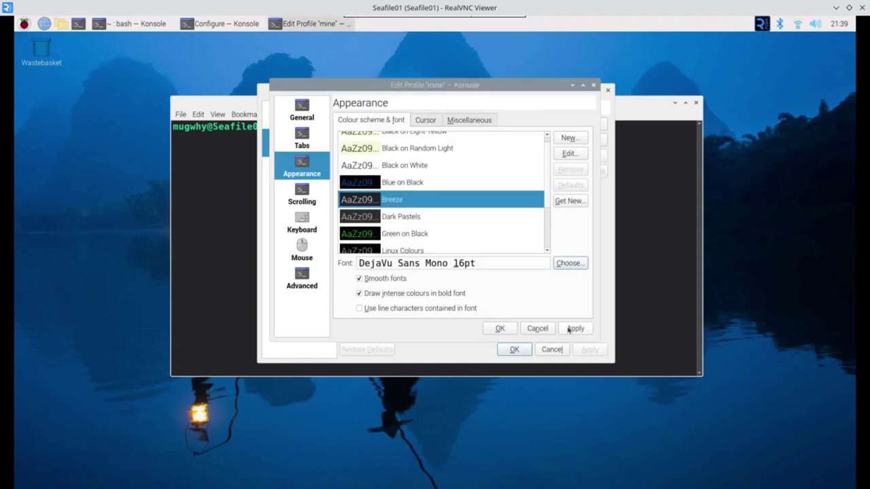
pyautogui.click(500, 328)
pyautogui.click(514, 349)
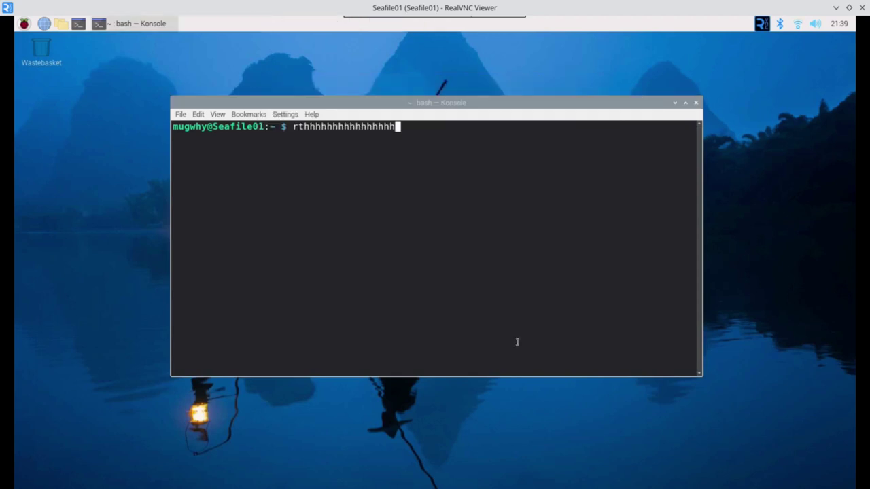
pyautogui.write('tyjh tejrt yj')
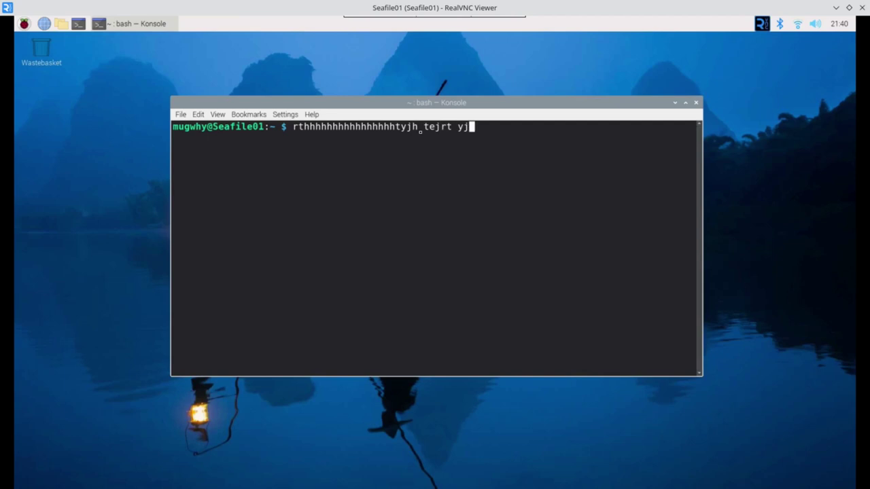
pyautogui.write('rtyujtryu jryujk ryujyu6')
pyautogui.press('BackSpace')
pyautogui.press('BackSpace')
pyautogui.press('BackSpace')
pyautogui.press('BackSpace')
pyautogui.press('BackSpace')
pyautogui.press('BackSpace')
pyautogui.press('BackSpace')
pyautogui.press('BackSpace')
pyautogui.press('BackSpace')
pyautogui.press('BackSpace')
pyautogui.press('BackSpace')
pyautogui.press('BackSpace')
pyautogui.press('BackSpace')
pyautogui.press('BackSpace')
pyautogui.press('BackSpace')
pyautogui.press('BackSpace')
pyautogui.press('BackSpace')
pyautogui.press('BackSpace')
pyautogui.press('BackSpace')
pyautogui.press('BackSpace')
pyautogui.press('BackSpace')
pyautogui.press('BackSpace')
pyautogui.press('BackSpace')
pyautogui.press('BackSpace')
pyautogui.press('BackSpace')
pyautogui.press('BackSpace')
pyautogui.press('BackSpace')
pyautogui.press('BackSpace')
pyautogui.press('BackSpace')
pyautogui.press('BackSpace')
pyautogui.press('BackSpace')
pyautogui.press('BackSpace')
pyautogui.press('BackSpace')
pyautogui.press('BackSpace')
pyautogui.press('BackSpace')
pyautogui.press('BackSpace')
pyautogui.press('BackSpace')
pyautogui.press('BackSpace')
pyautogui.press('BackSpace')
pyautogui.press('BackSpace')
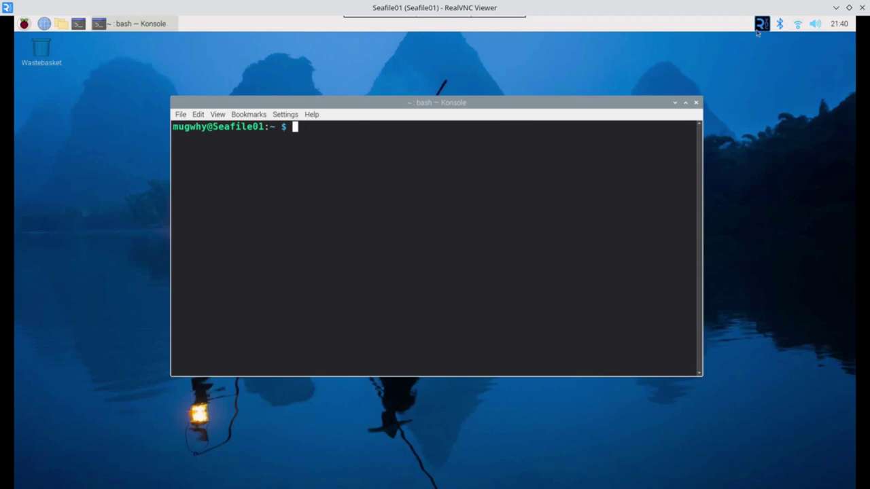
# - Close Konsole and remove the Application Launch Bar from the panel
pyautogui.click(696, 103)
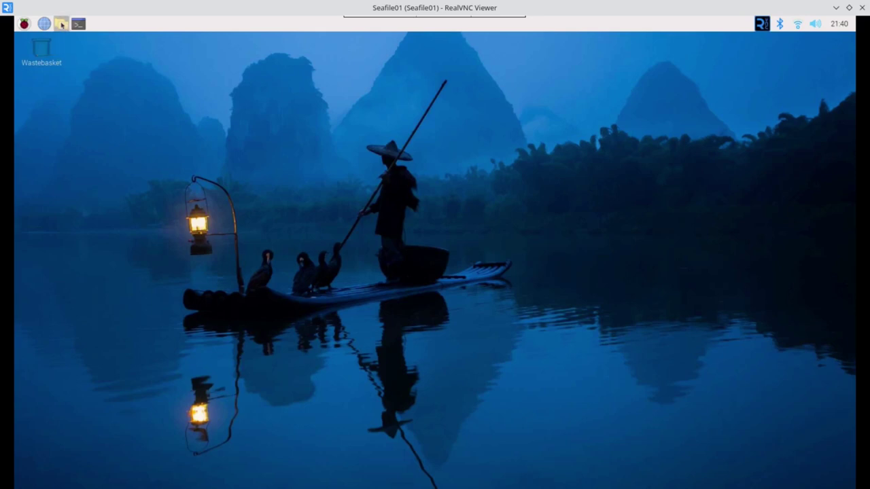
pyautogui.rightClick(62, 24)
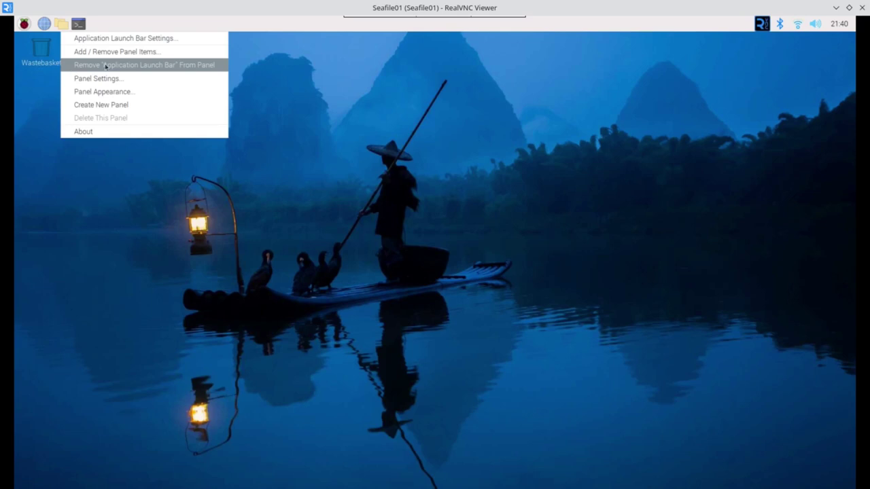
pyautogui.click(106, 65)
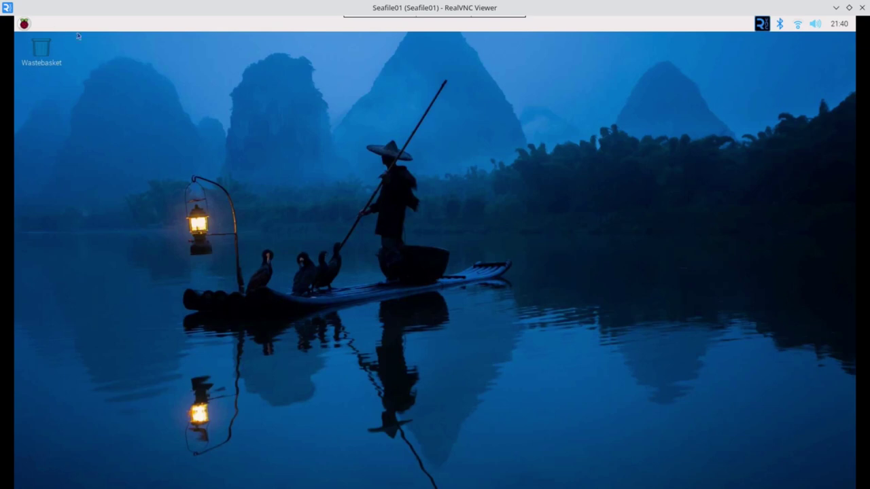
# - Bring up the applications menu's System Tools list showing Dolphin and Konsole
pyautogui.click(23, 24)
pyautogui.click(116, 25)
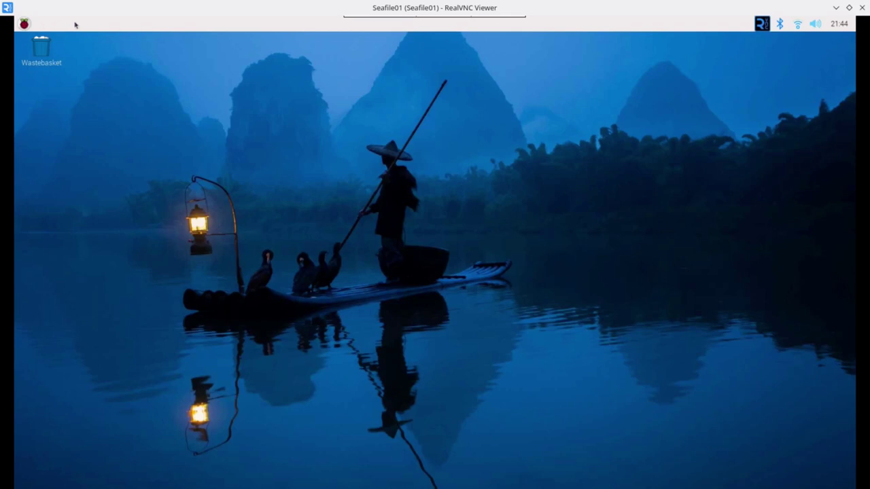
pyautogui.click(24, 24)
pyautogui.moveTo(71, 114)
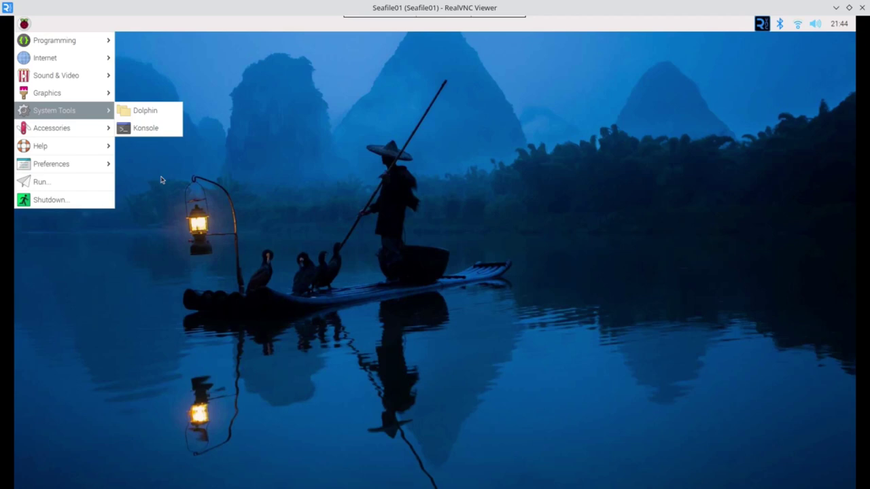
# - Launch Dolphin and set its menubar to always show
pyautogui.click(147, 110)
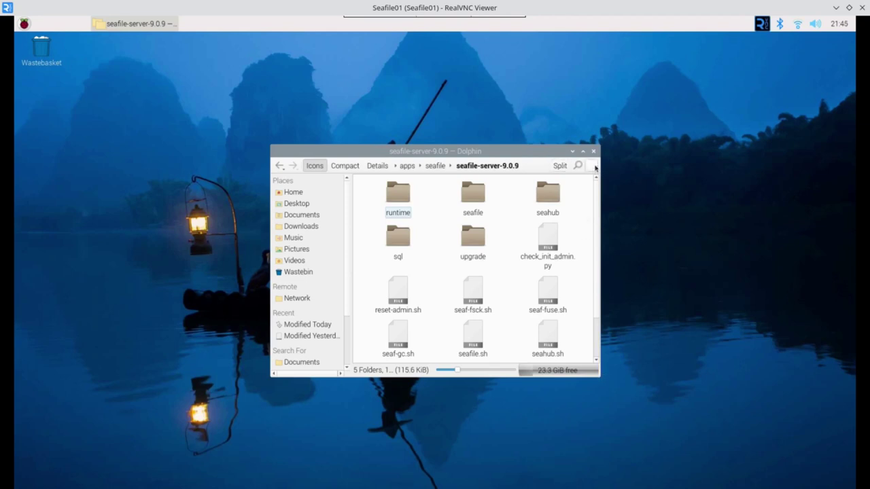
pyautogui.click(593, 167)
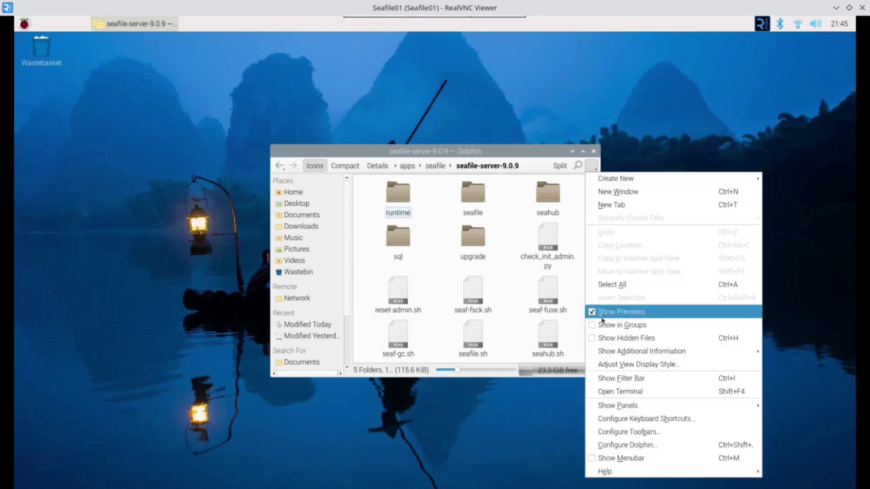
pyautogui.click(591, 459)
pyautogui.moveTo(440, 151); pyautogui.dragTo(420, 94)
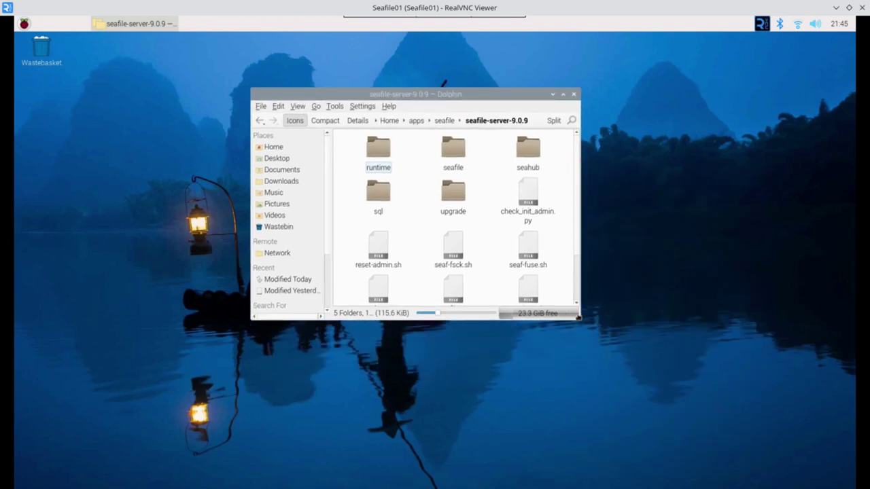
# - Navigate to Home/apps/seafile/seafile-server-9.0.9 and enlarge the Dolphin window
pyautogui.click(274, 147)
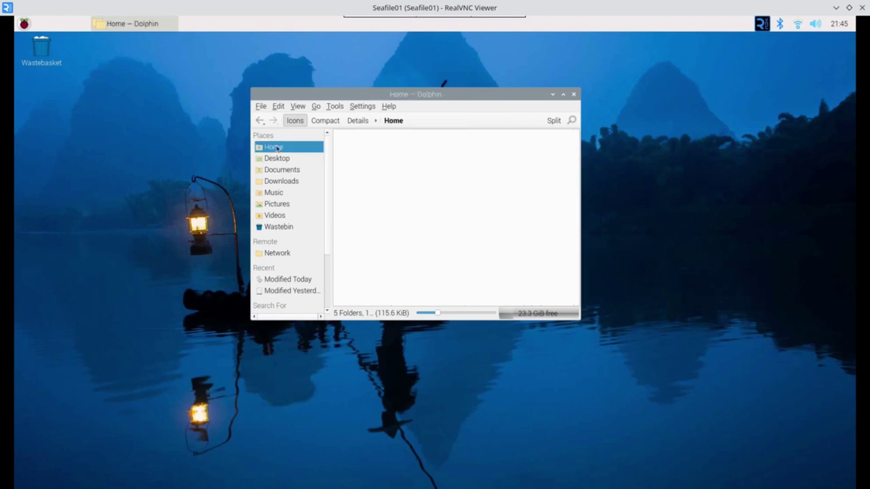
pyautogui.click(362, 155)
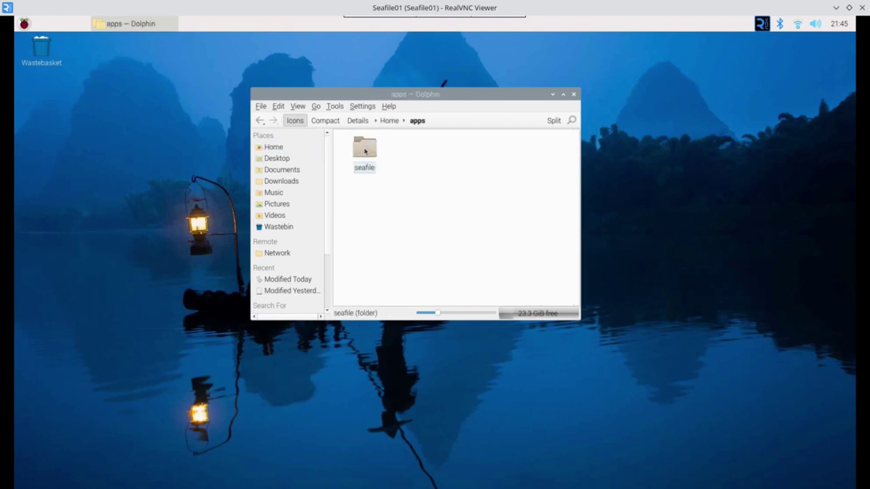
pyautogui.click(367, 152)
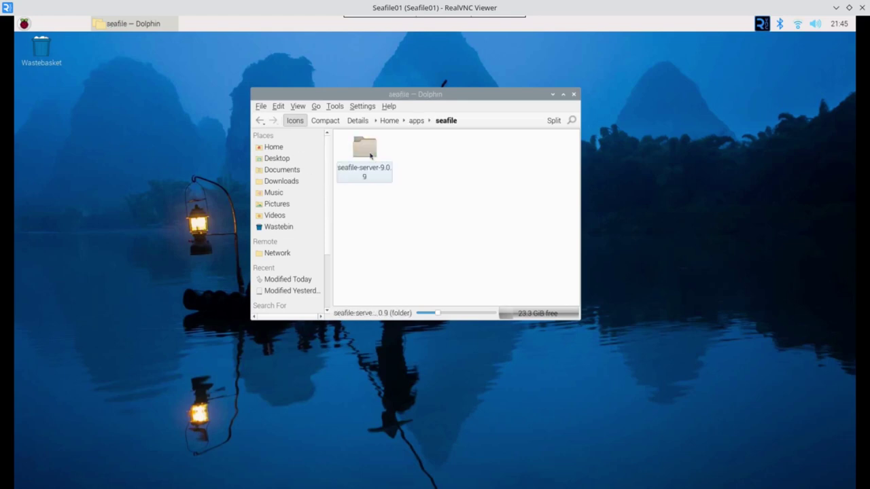
pyautogui.click(366, 161)
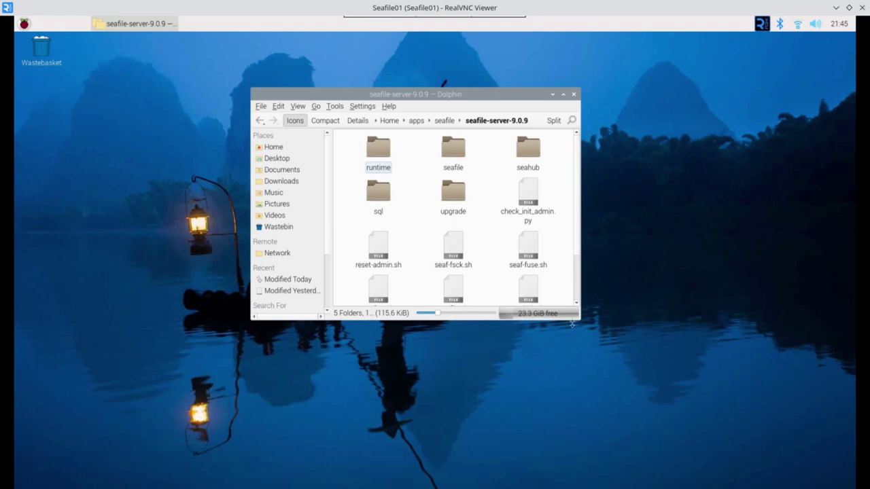
pyautogui.moveTo(581, 321); pyautogui.dragTo(698, 419)
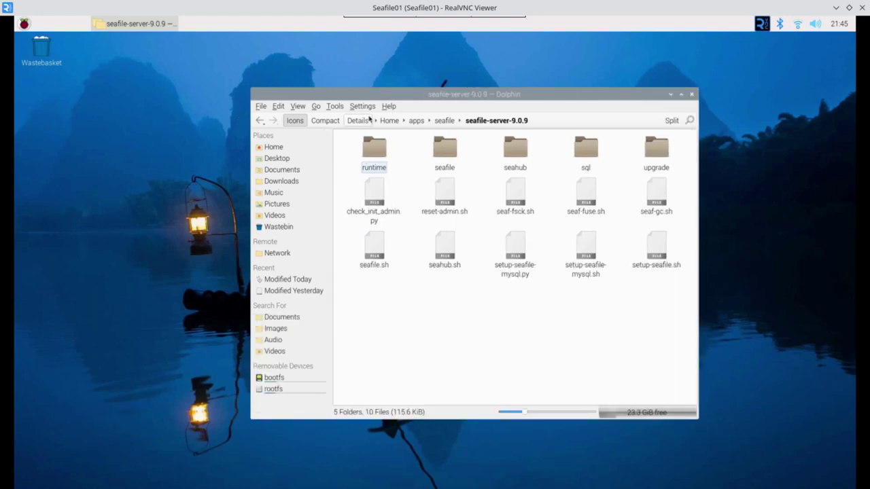
# - Switch Dolphin to Details view and preview seafile-server-9.0.9's contents from the seafile folder
pyautogui.click(356, 120)
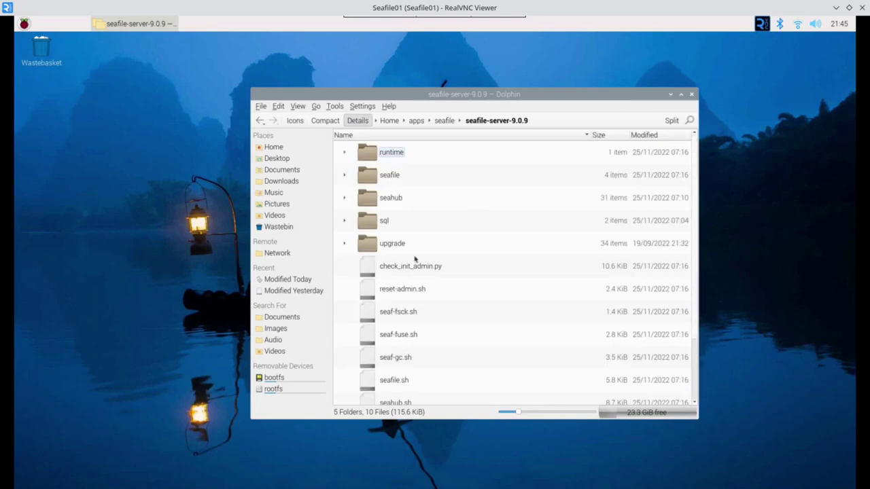
pyautogui.scroll(-1, 393, 251)
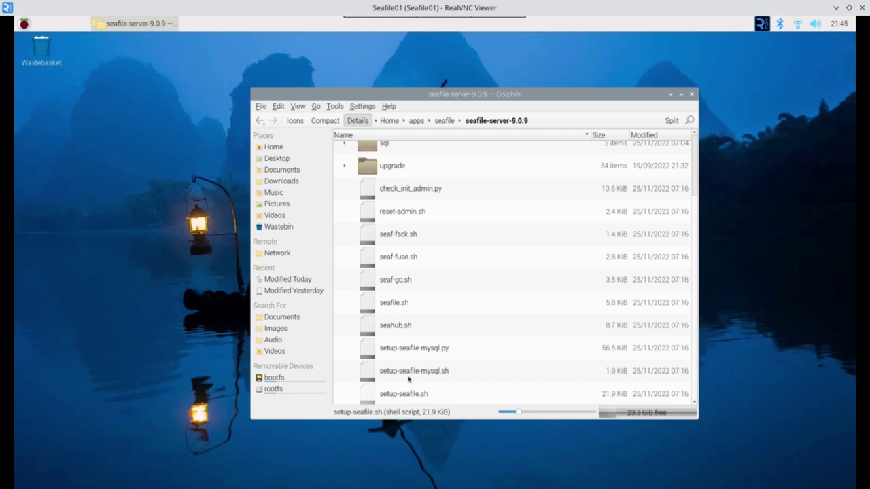
pyautogui.moveTo(448, 69); pyautogui.dragTo(447, 69)
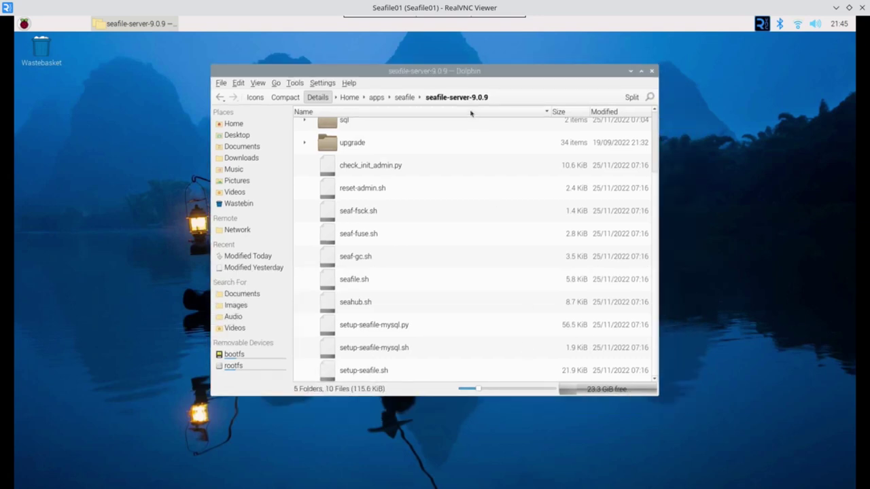
pyautogui.click(222, 99)
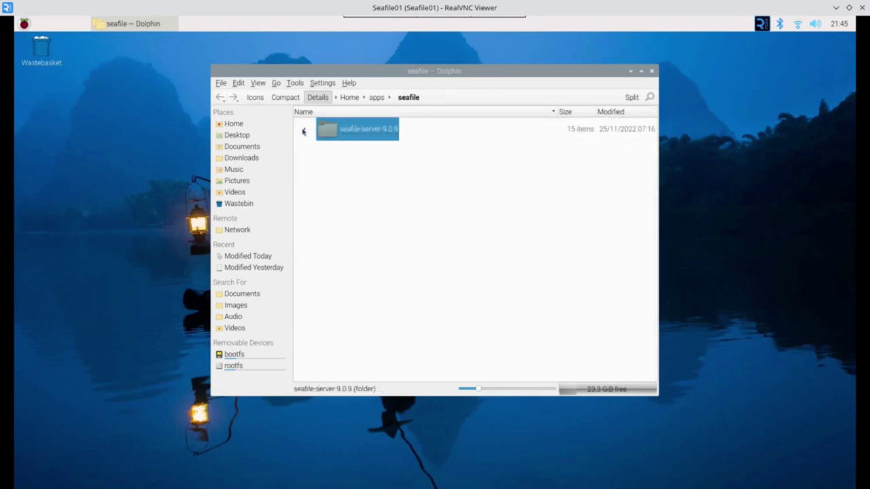
pyautogui.click(303, 132)
pyautogui.scroll(-2, 300, 130)
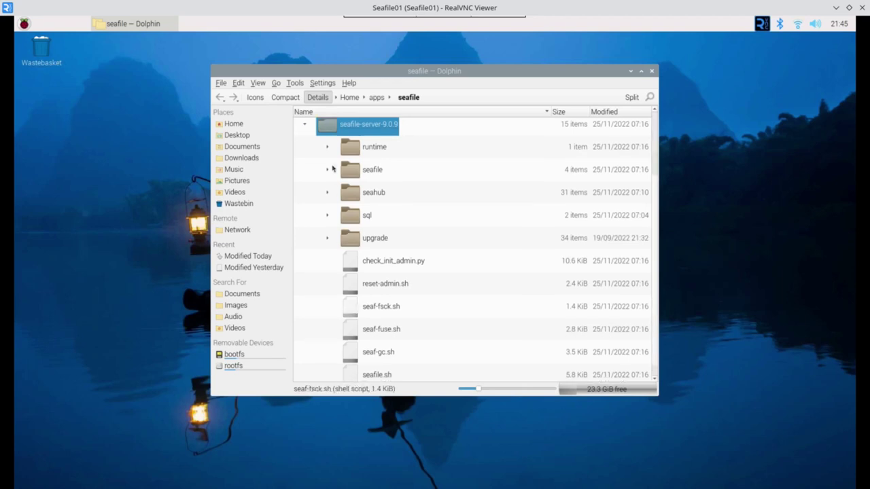
pyautogui.scroll(2, 301, 129)
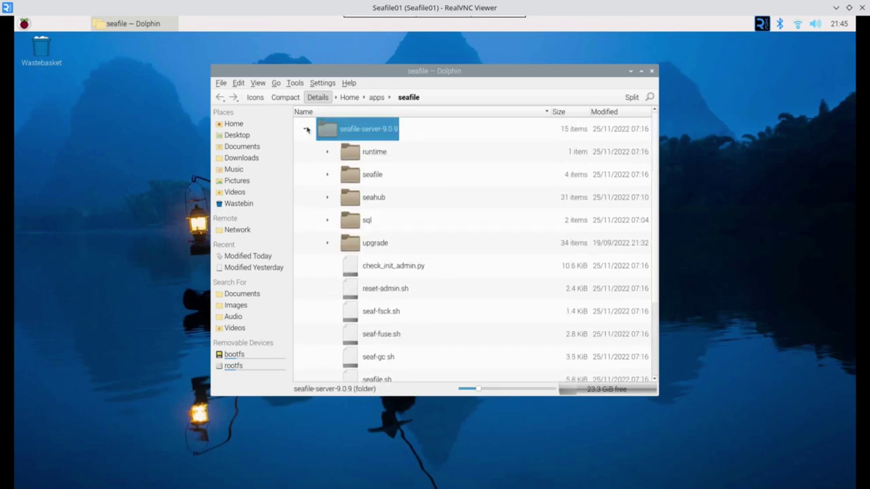
pyautogui.click(304, 129)
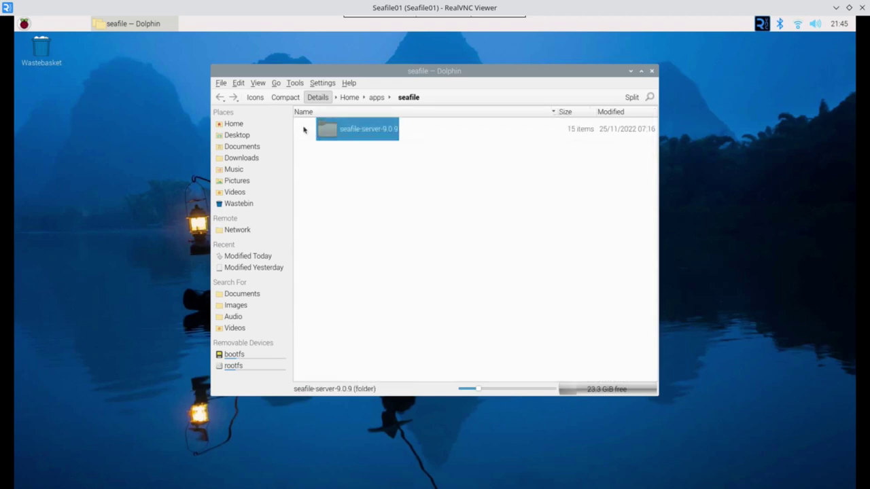
# - From Home > apps > seafile, open a terminal in the seafile-server-9.0.9 folder
pyautogui.click(237, 126)
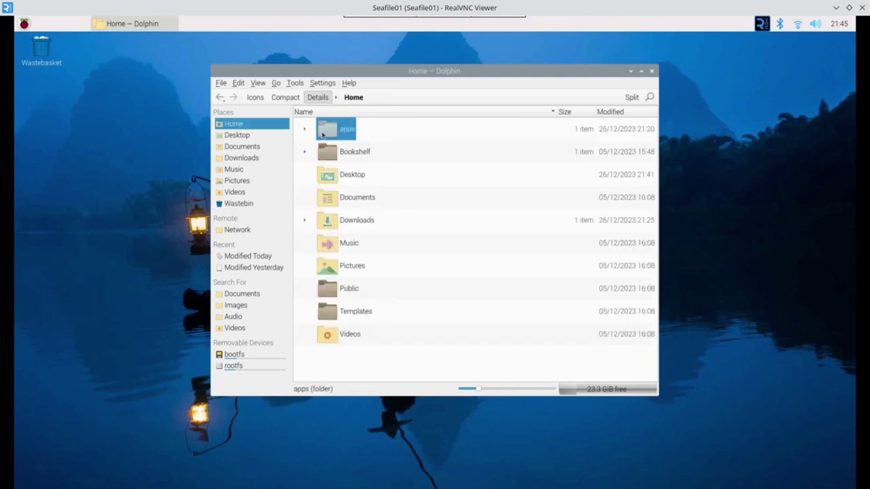
pyautogui.doubleClick(323, 133)
pyautogui.doubleClick(342, 134)
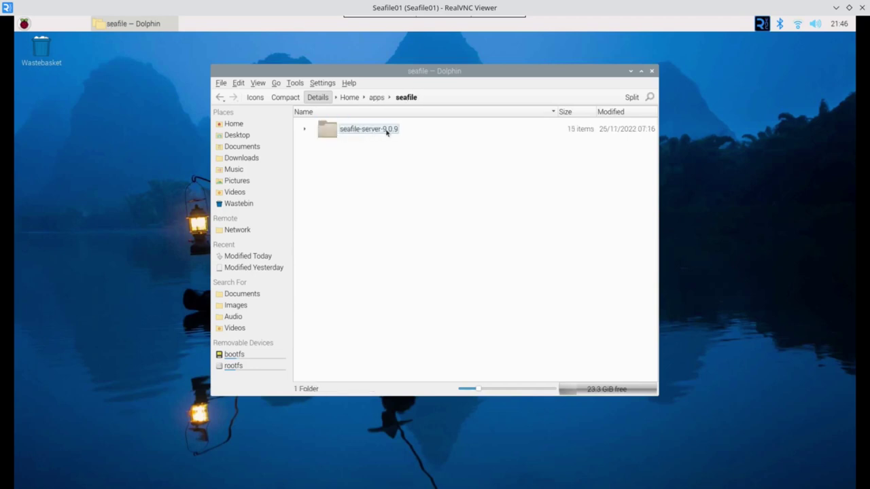
pyautogui.rightClick(385, 134)
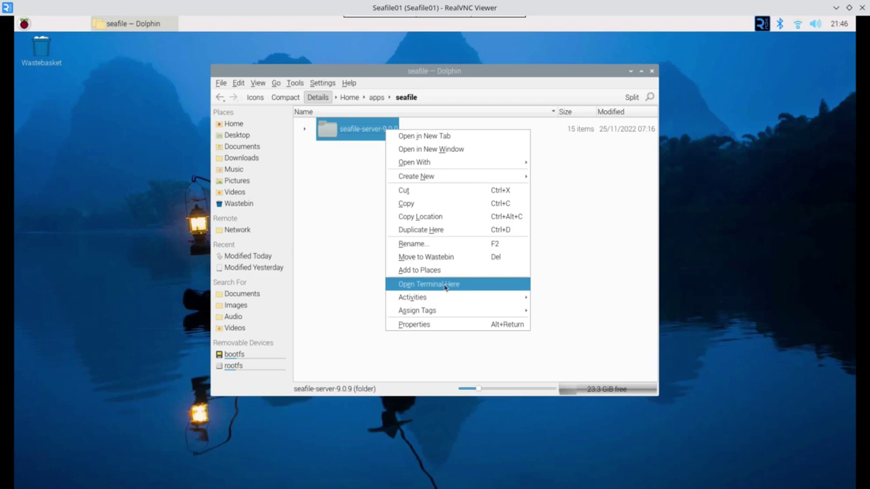
pyautogui.click(454, 285)
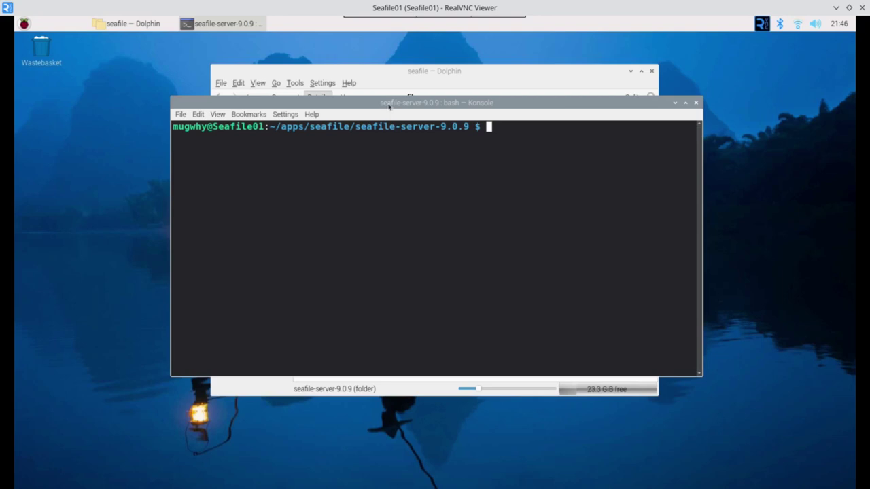
# - List the server folder's files with dir
pyautogui.moveTo(388, 110); pyautogui.dragTo(328, 218)
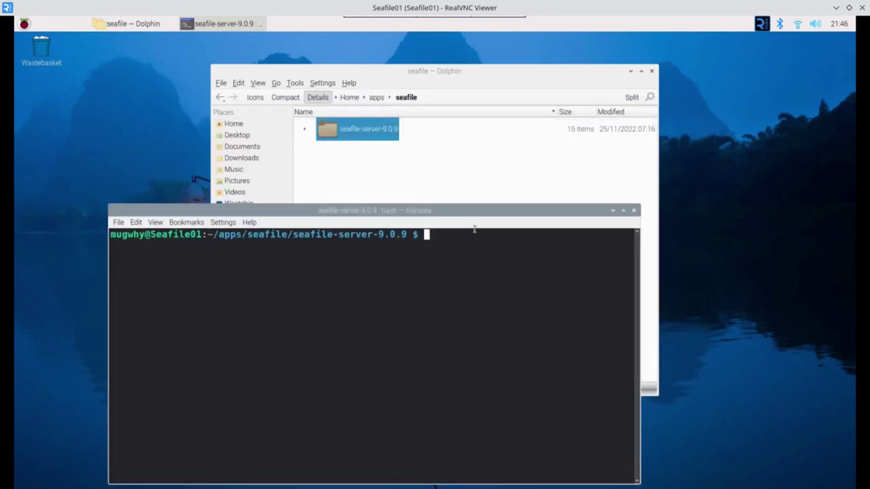
pyautogui.press('Return')
pyautogui.press('Return')
pyautogui.press('Return')
pyautogui.press('Return')
pyautogui.write('dir')
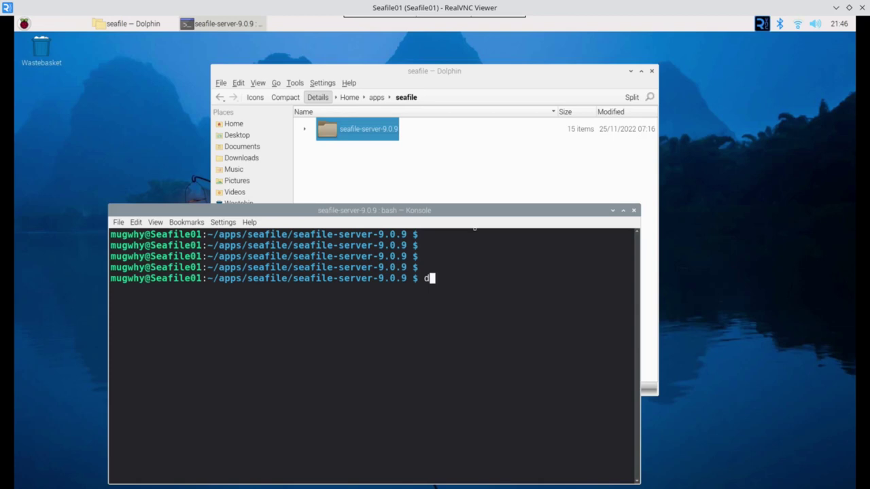
pyautogui.press('Return')
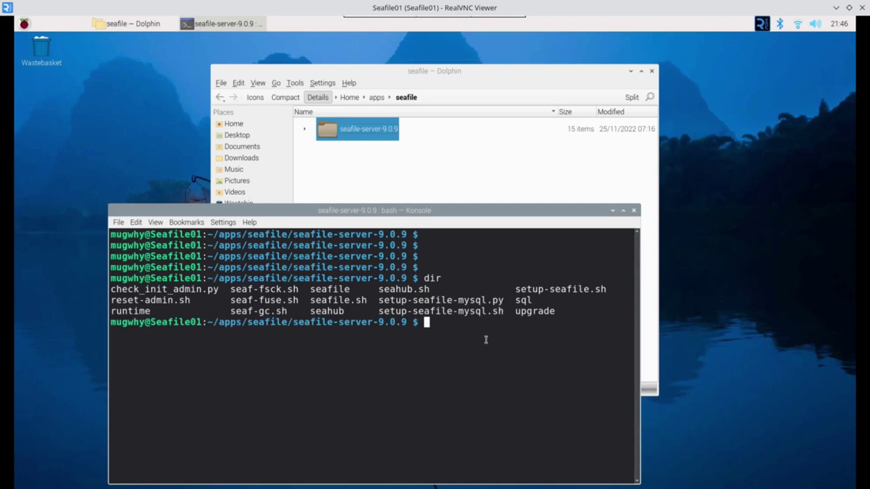
# - Run ./setup-seafile.sh to start the Seafile setup
pyautogui.press('Return')
pyautogui.press('Return')
pyautogui.press('Return')
pyautogui.press('Return')
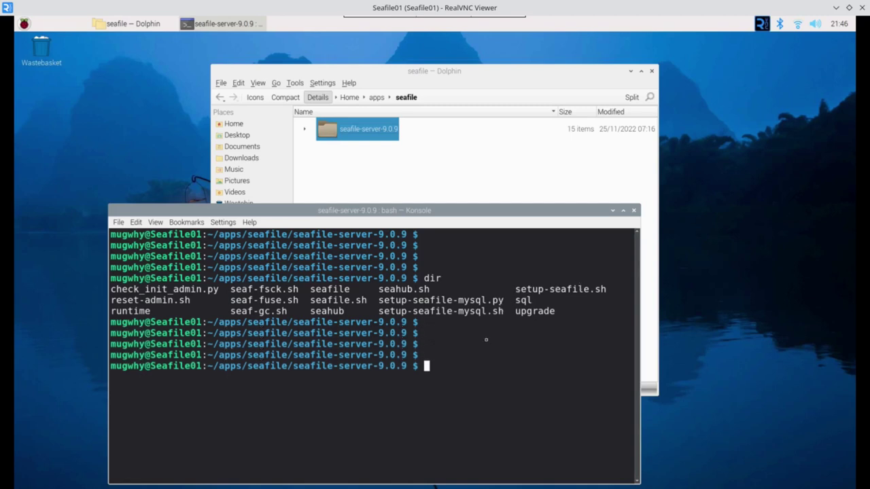
pyautogui.write('./setup-seaf')
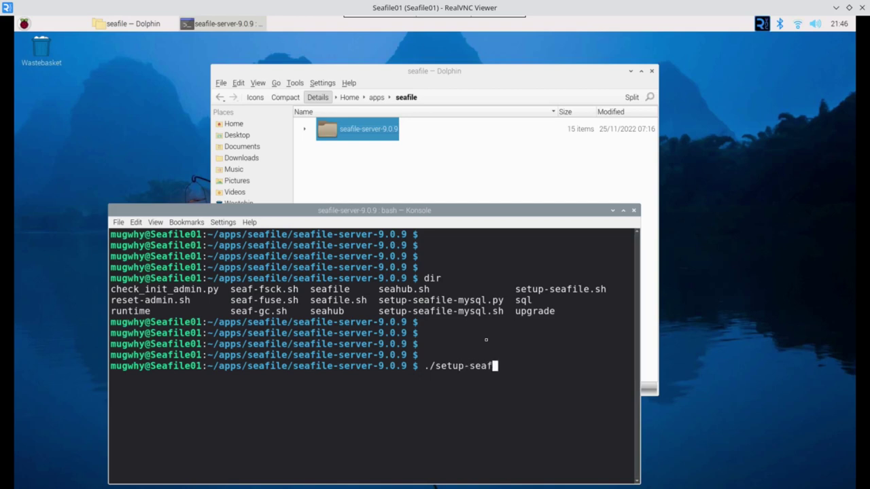
pyautogui.write('ile.sh')
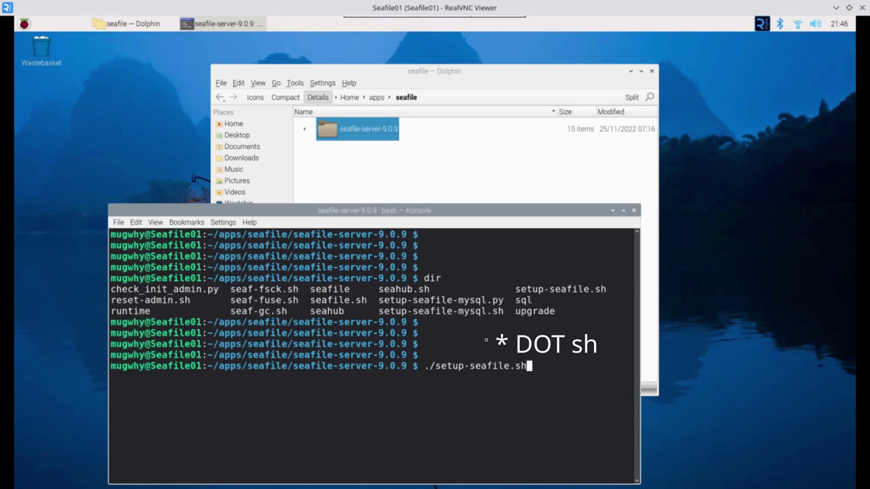
pyautogui.press('Return')
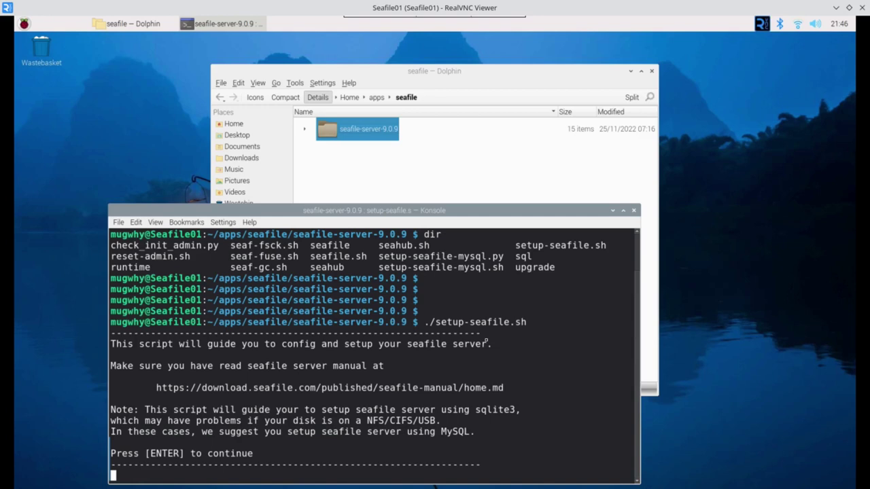
# - Continue past the setup intro and copy the suggested 'apt-get install sqlite3' command
pyautogui.press('Return')
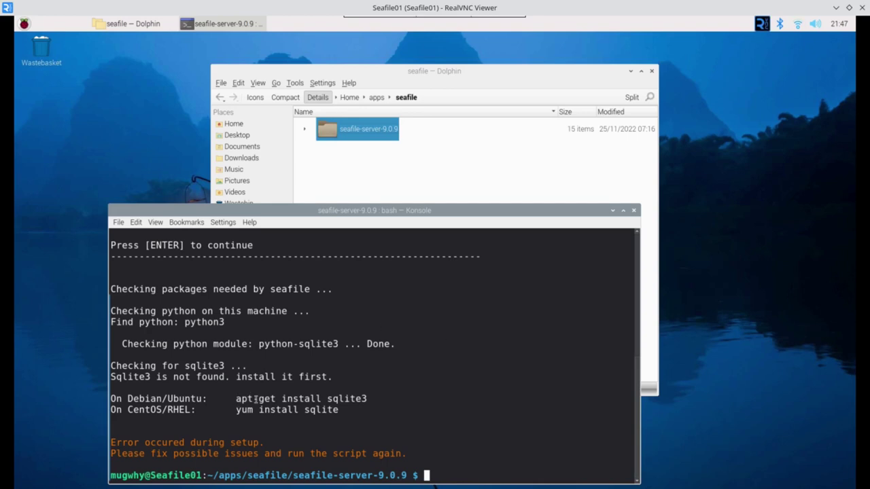
pyautogui.moveTo(236, 398); pyautogui.dragTo(367, 398)
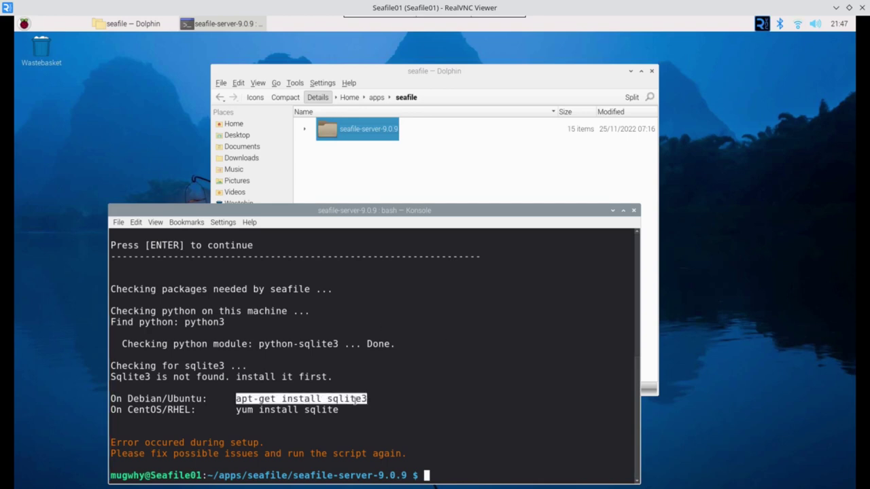
pyautogui.rightClick(355, 399)
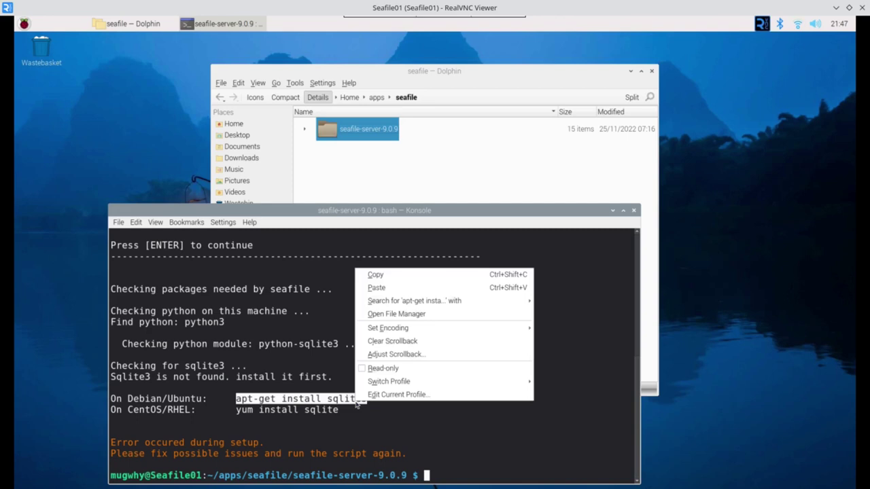
pyautogui.click(373, 275)
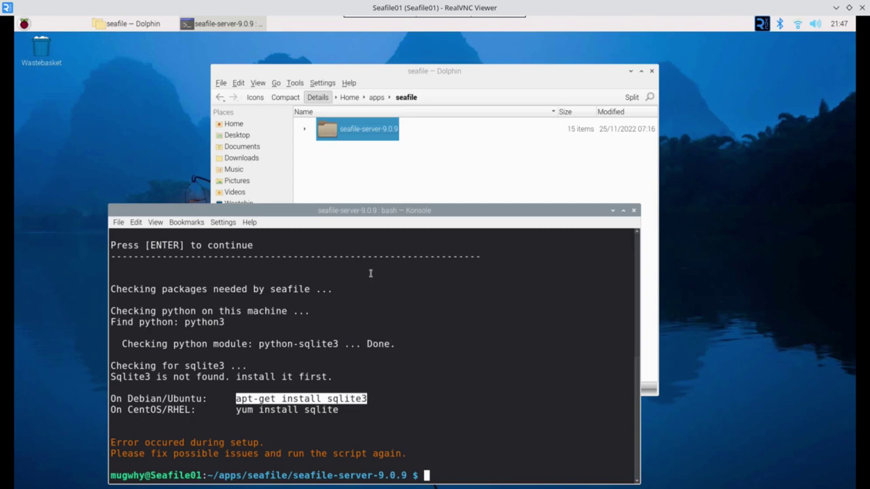
# - Open a second terminal window and run the pasted 'apt-get install sqlite3' command
pyautogui.click(30, 25)
pyautogui.moveTo(62, 160)
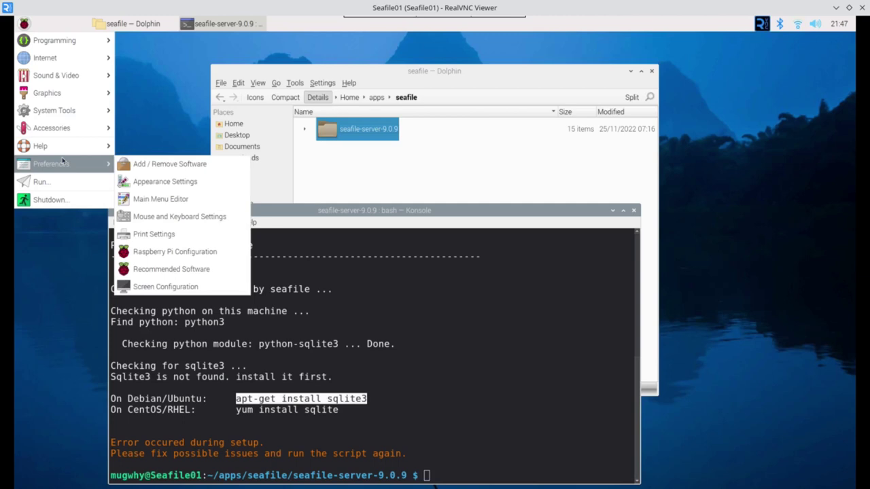
pyautogui.moveTo(88, 108)
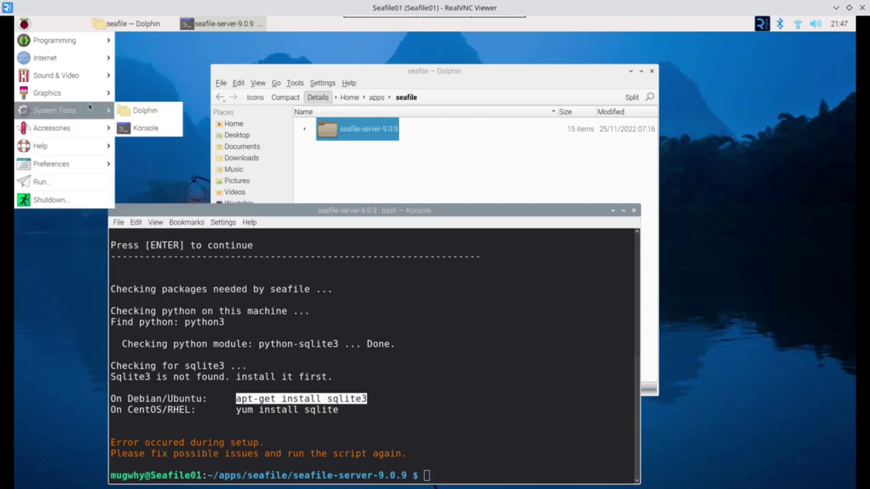
pyautogui.click(147, 132)
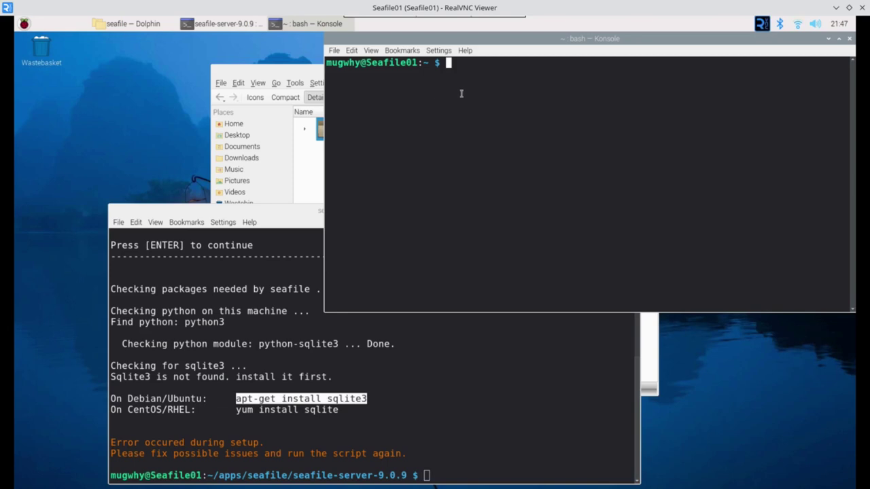
pyautogui.rightClick(462, 93)
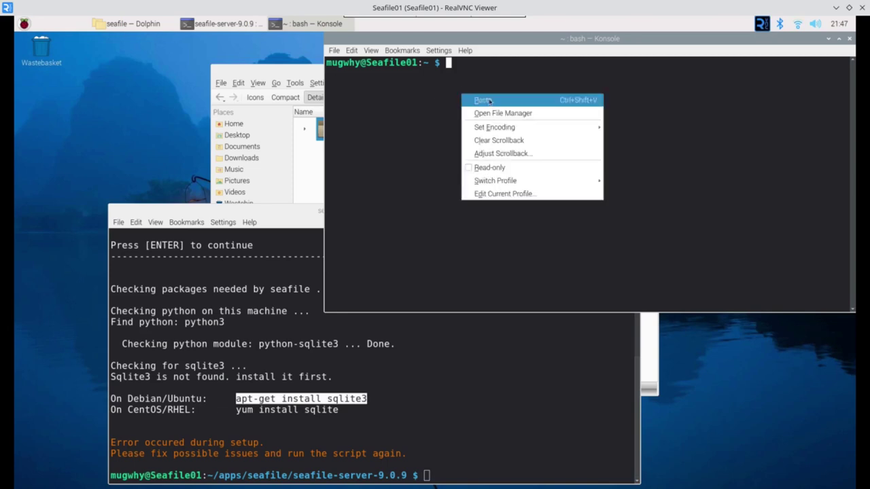
pyautogui.click(483, 101)
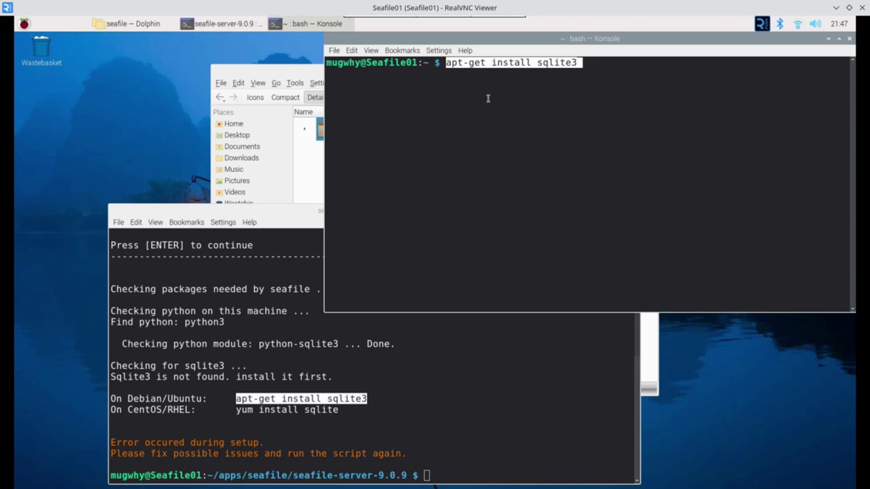
pyautogui.press('Return')
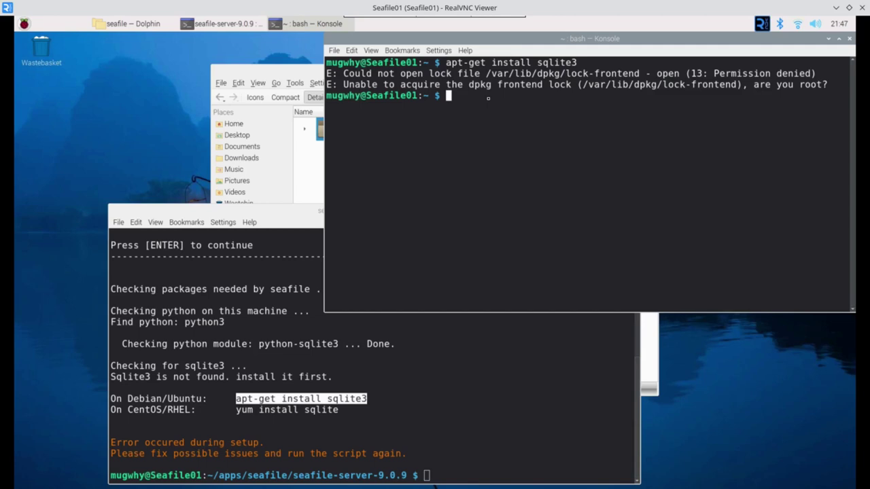
# - Install sqlite3 with 'sudo apt-get install sqlite3', then close the second terminal window
pyautogui.rightClick(511, 130)
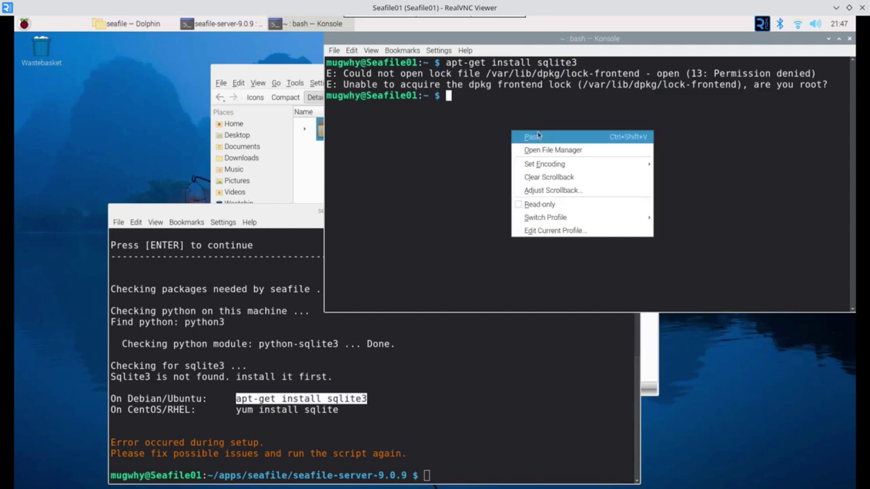
pyautogui.click(534, 137)
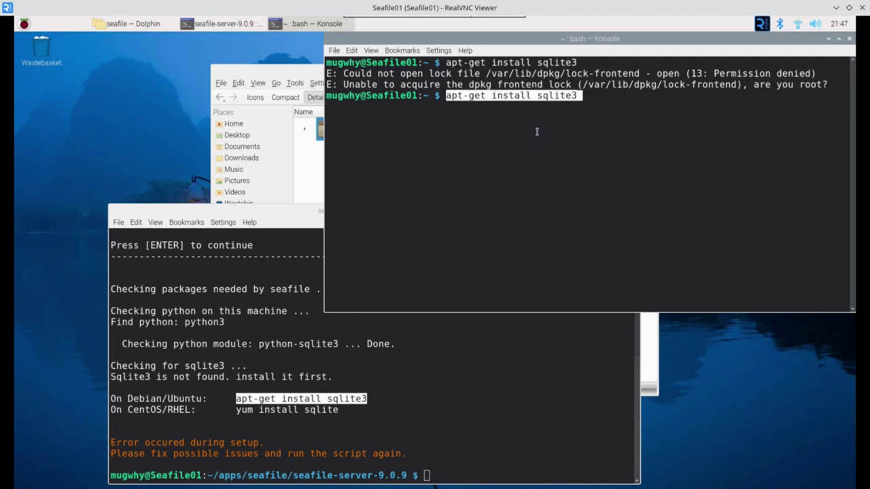
pyautogui.press('Home')
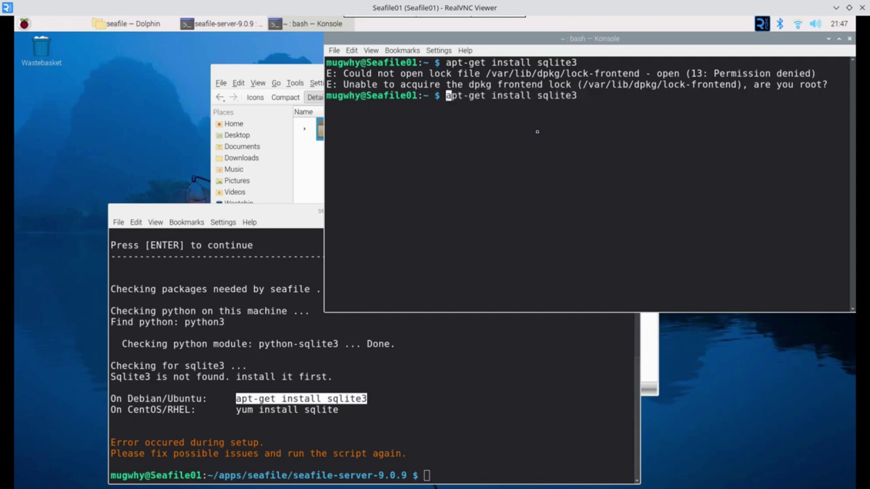
pyautogui.write('sudo')
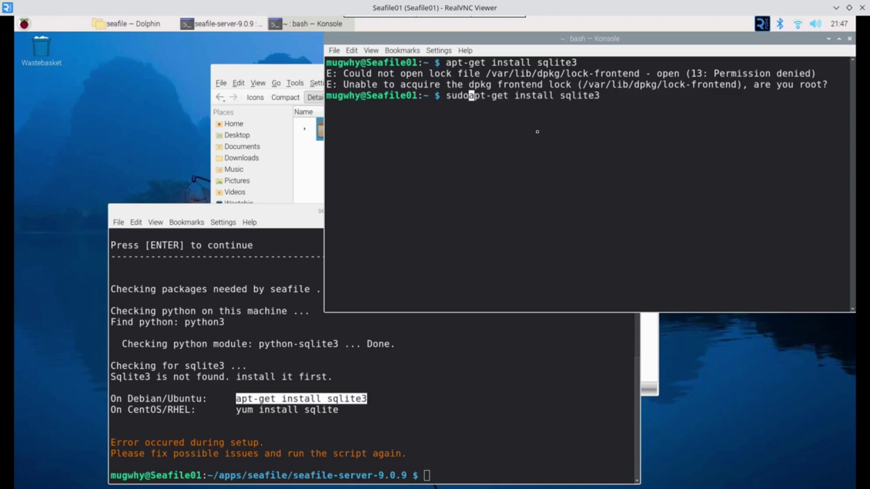
pyautogui.press('End')
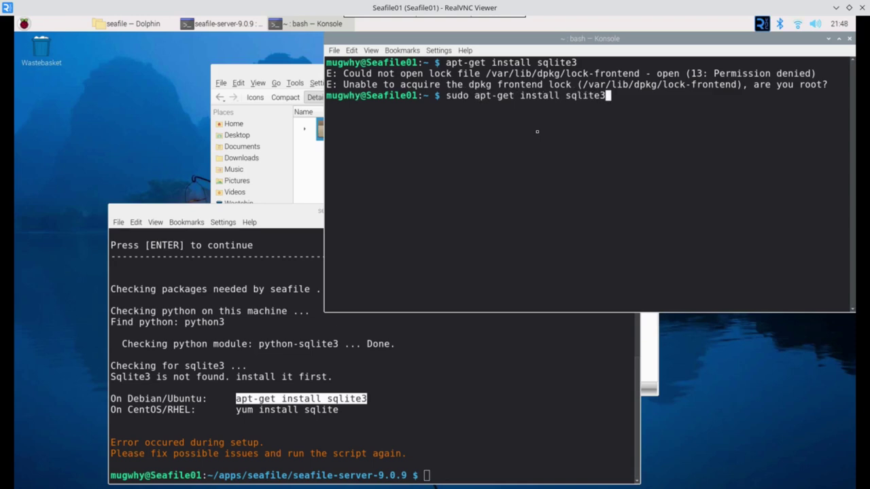
pyautogui.press('Return')
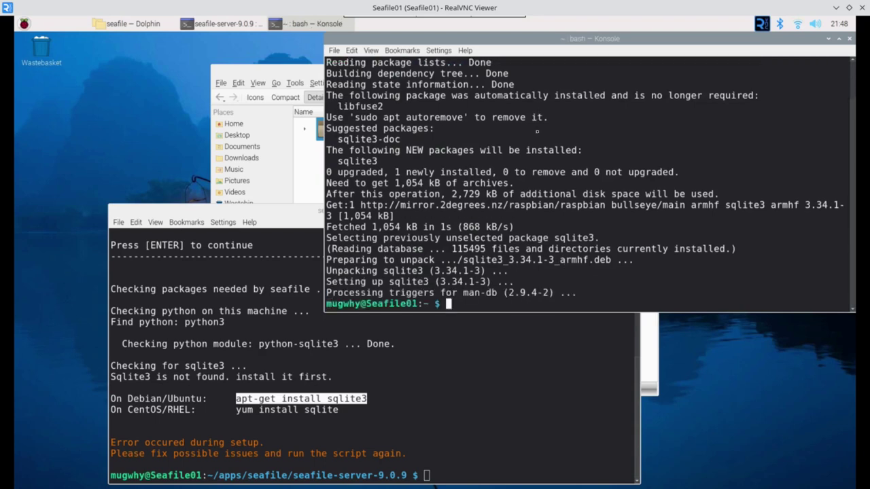
pyautogui.press('Return')
pyautogui.press('Return')
pyautogui.press('Return')
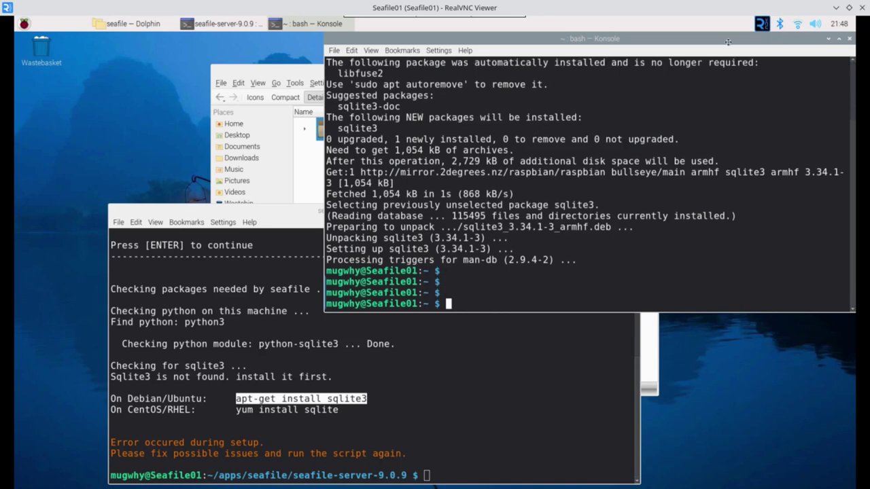
pyautogui.moveTo(728, 42); pyautogui.dragTo(599, 56)
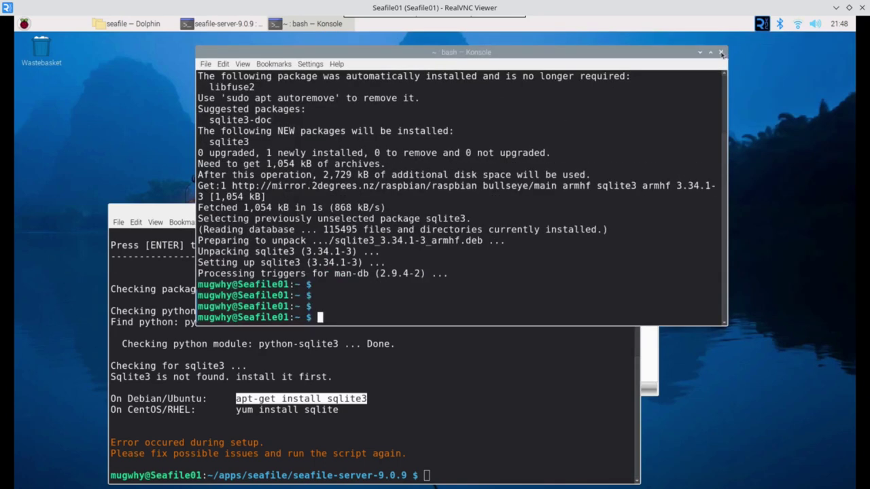
pyautogui.click(721, 52)
# - Recall and rerun ./setup-seafile.sh, continuing past its introduction to the server name prompt
pyautogui.click(473, 407)
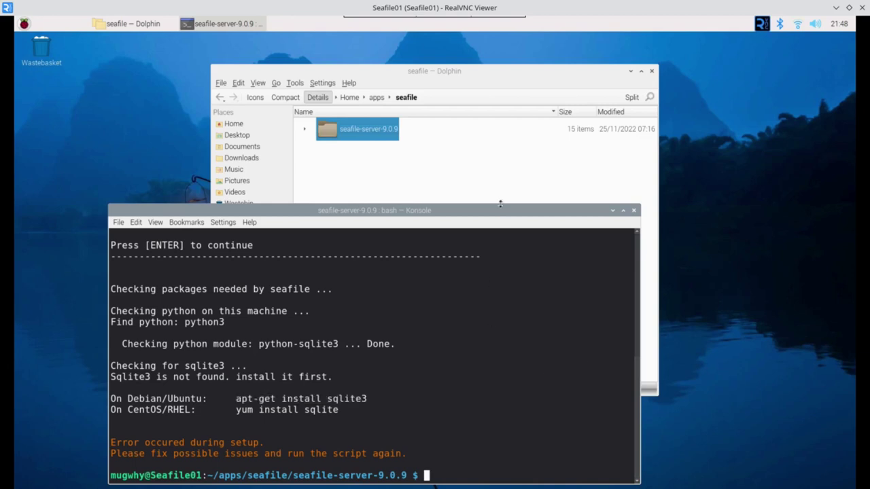
pyautogui.moveTo(502, 204); pyautogui.dragTo(493, 125)
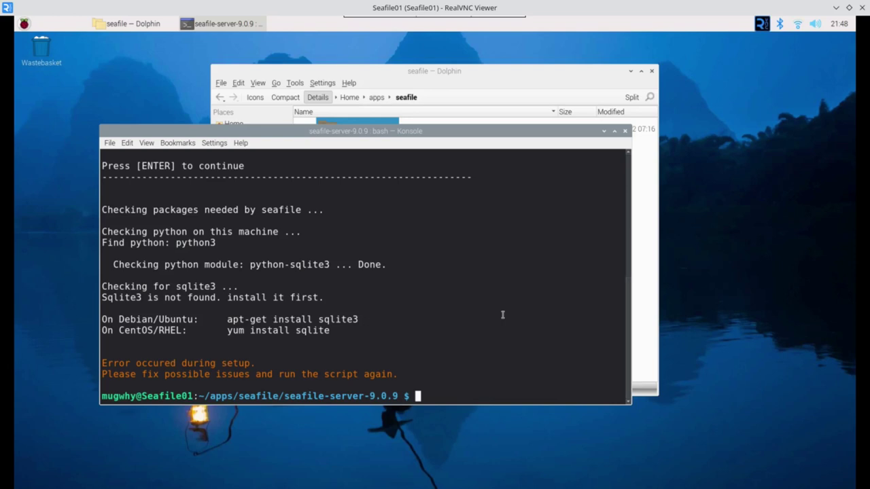
pyautogui.press('Up')
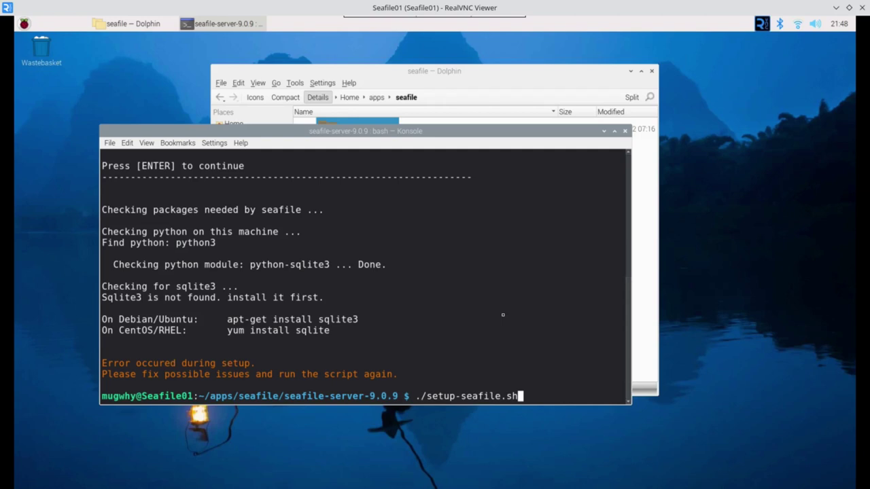
pyautogui.press('Return')
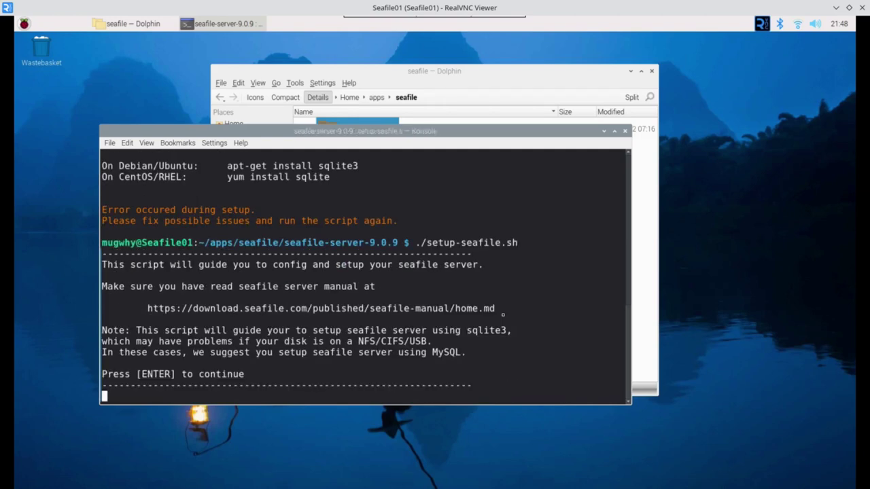
pyautogui.press('Return')
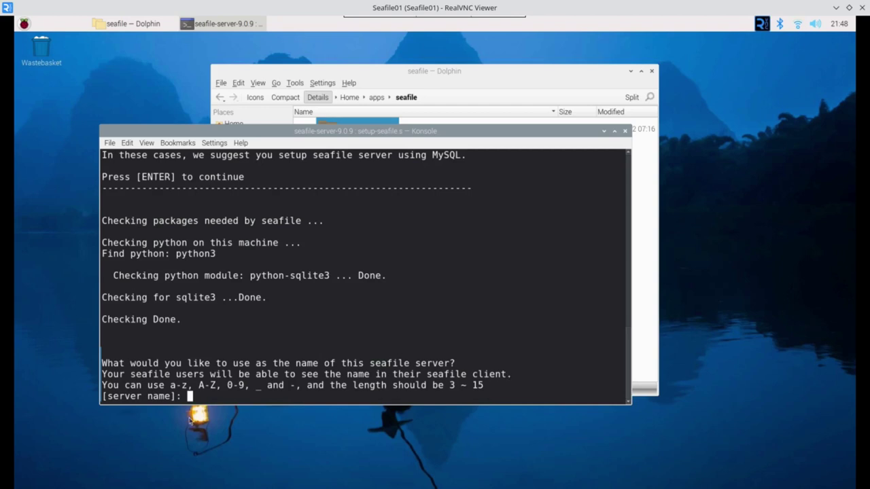
# - Enter seafile01 as the server name, then open Wireless & Wired Network Settings
pyautogui.write('seafile01')
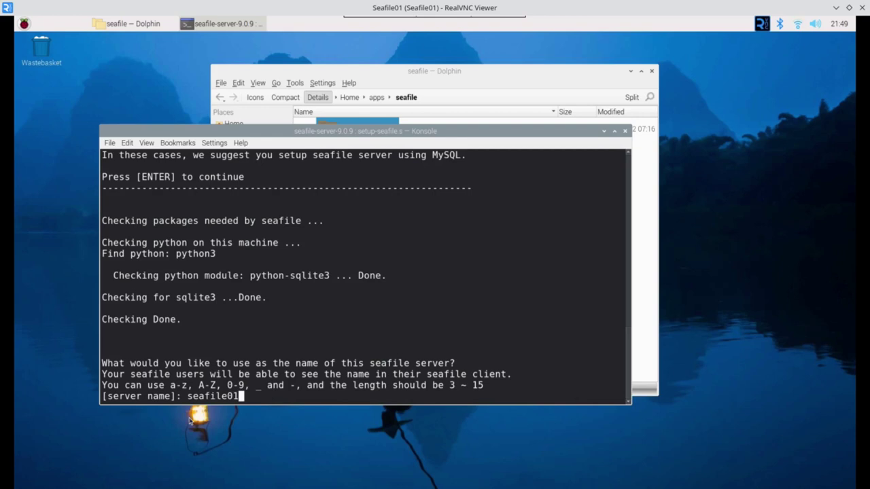
pyautogui.press('Return')
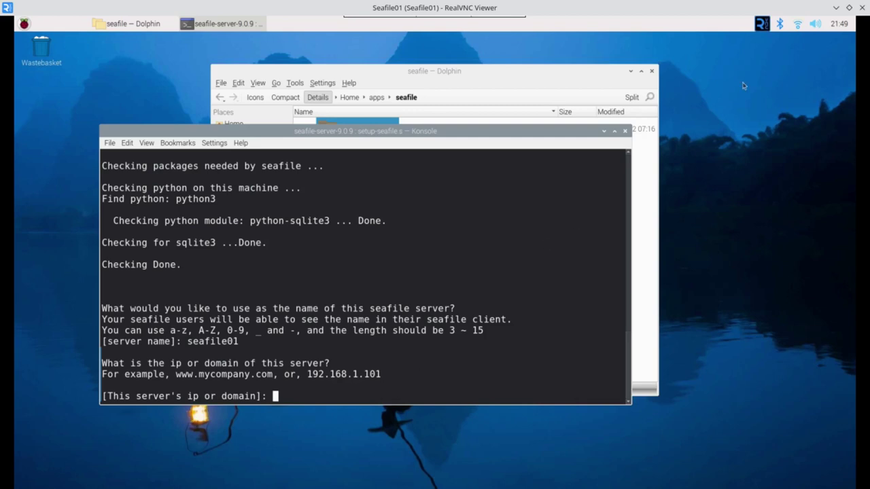
pyautogui.rightClick(798, 25)
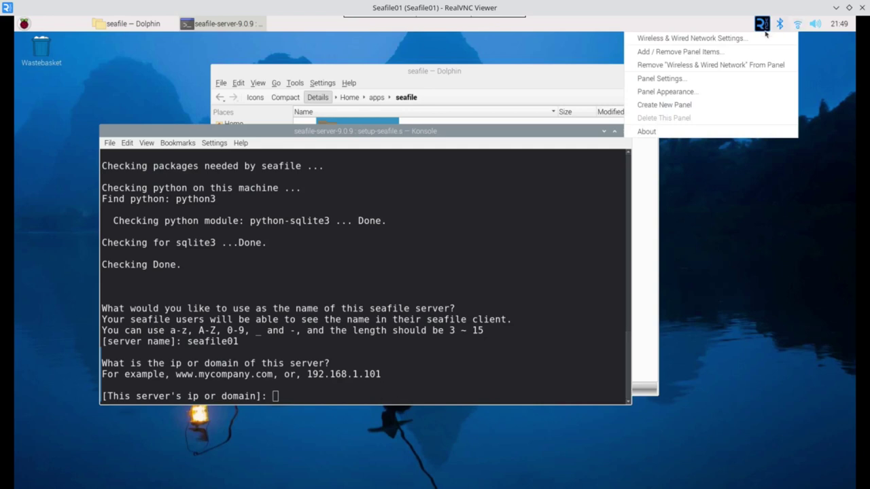
pyautogui.click(699, 40)
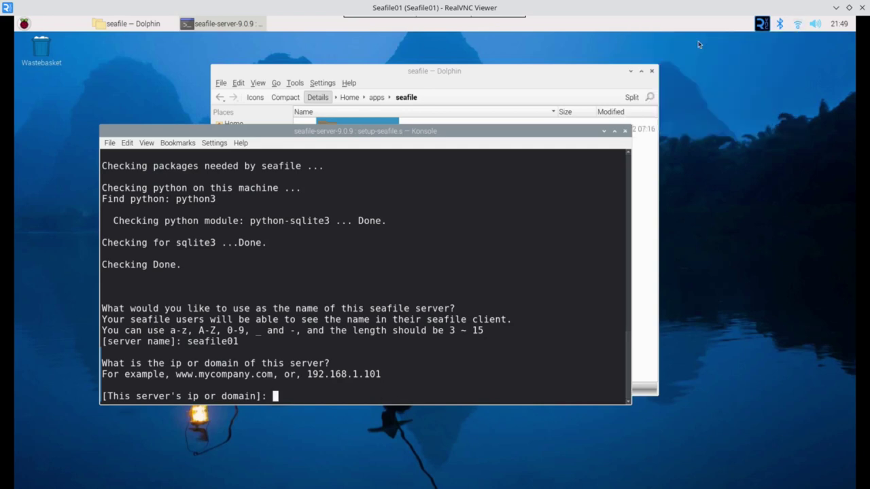
# - Select wlan0 in Network Preferences, confirm its IPv4 address 192.168.1.91, and close the dialog
pyautogui.click(485, 204)
pyautogui.click(484, 219)
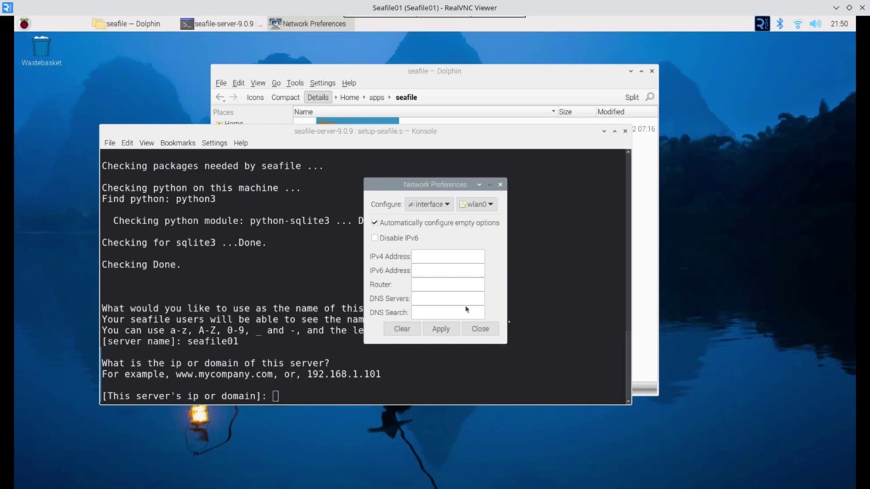
pyautogui.click(441, 257)
pyautogui.write('192.1')
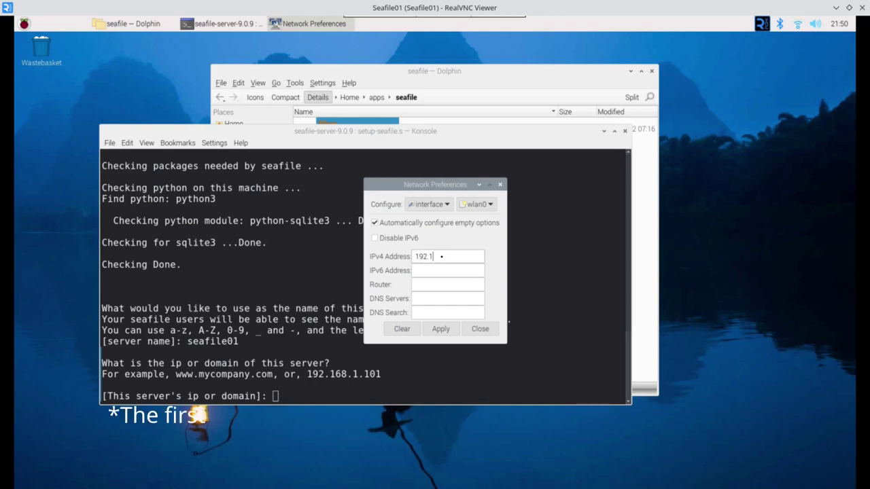
pyautogui.write('68')
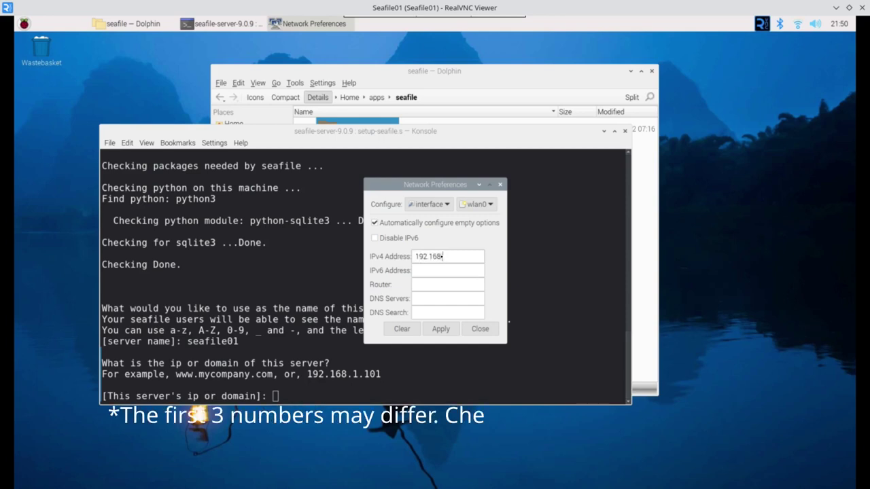
pyautogui.write('.1.91')
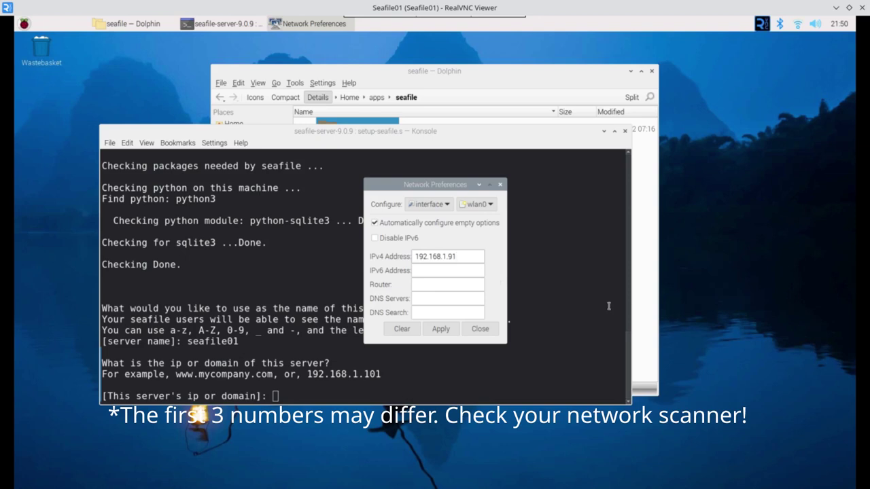
pyautogui.click(441, 329)
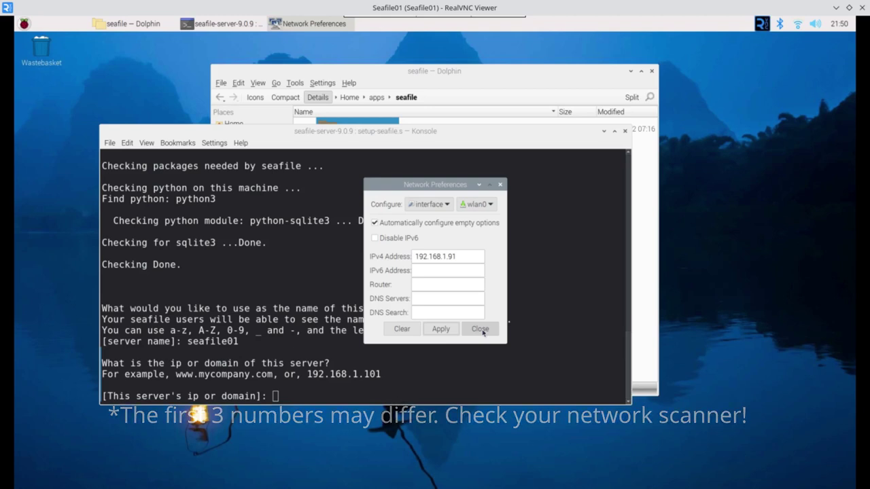
pyautogui.click(480, 330)
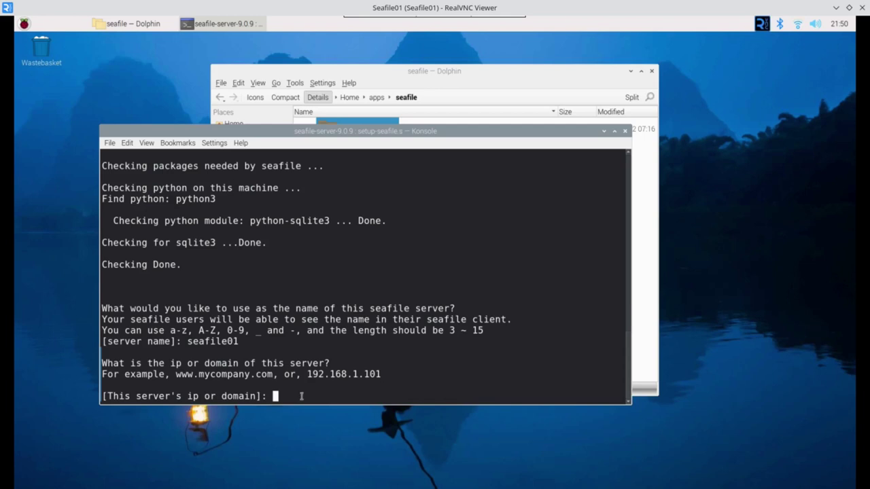
# - Enter 192.168.1.91 at the server IP prompt, then switch to the host desktop
pyautogui.write('192.1')
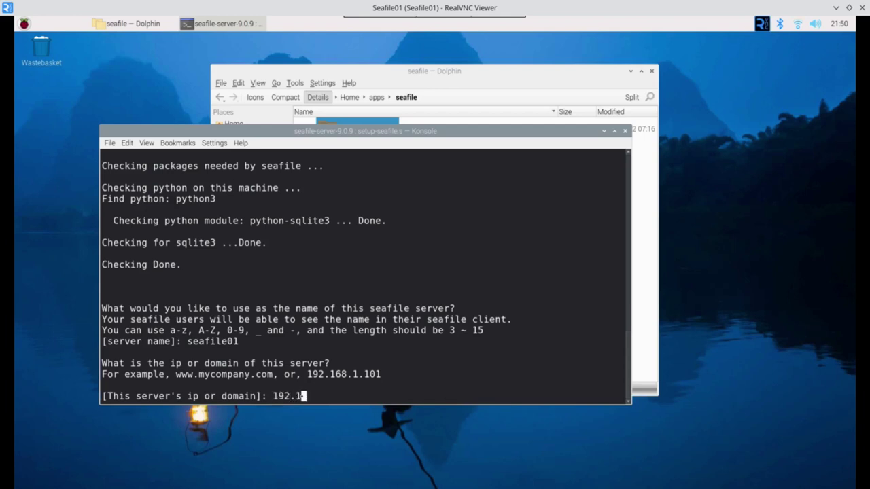
pyautogui.write('68.1.91')
pyautogui.click(150, 481)
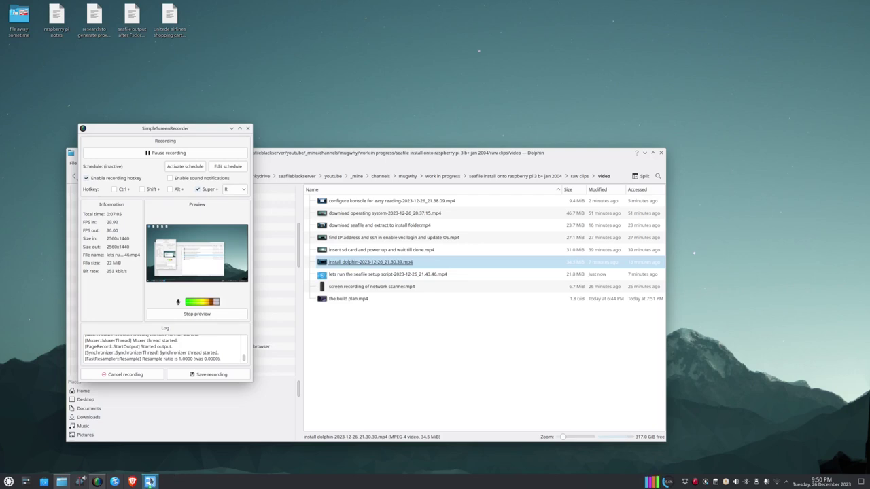
# - In the VNC address book, check Seafile02's properties (192.168.1.92:5900) and cancel unchanged
pyautogui.click(149, 481)
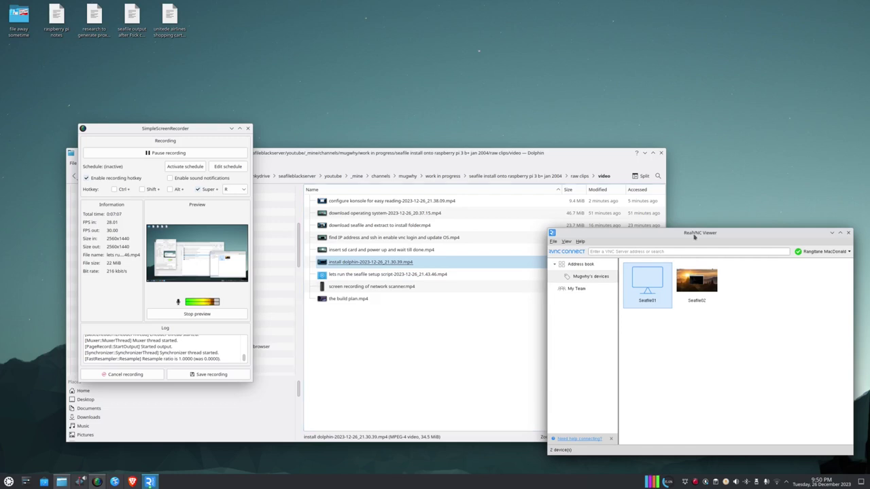
pyautogui.moveTo(694, 236); pyautogui.dragTo(625, 225)
pyautogui.click(634, 274)
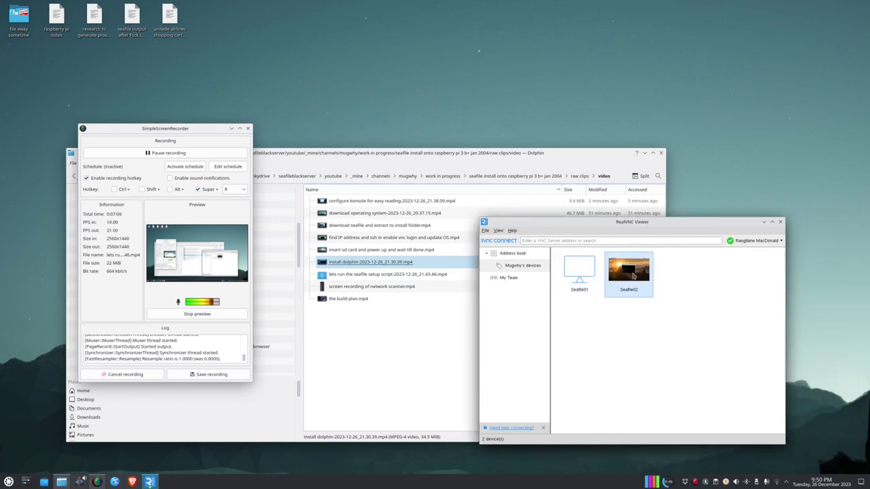
pyautogui.rightClick(634, 274)
pyautogui.click(654, 305)
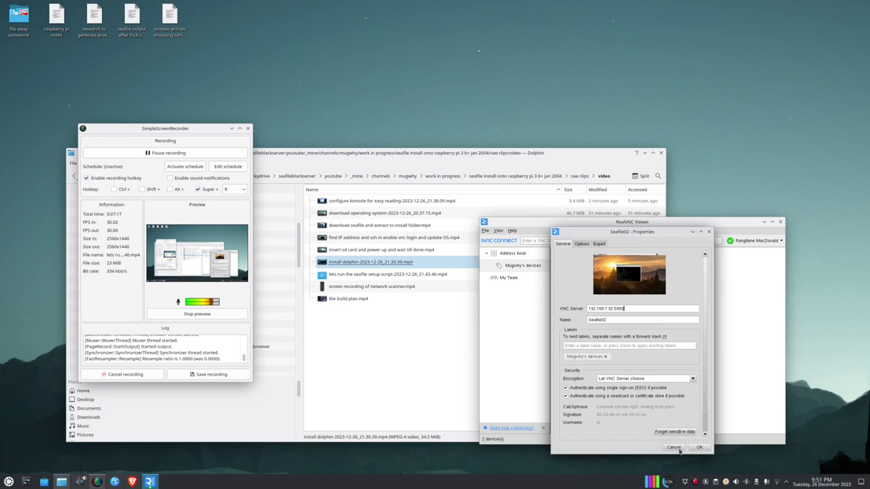
pyautogui.click(672, 447)
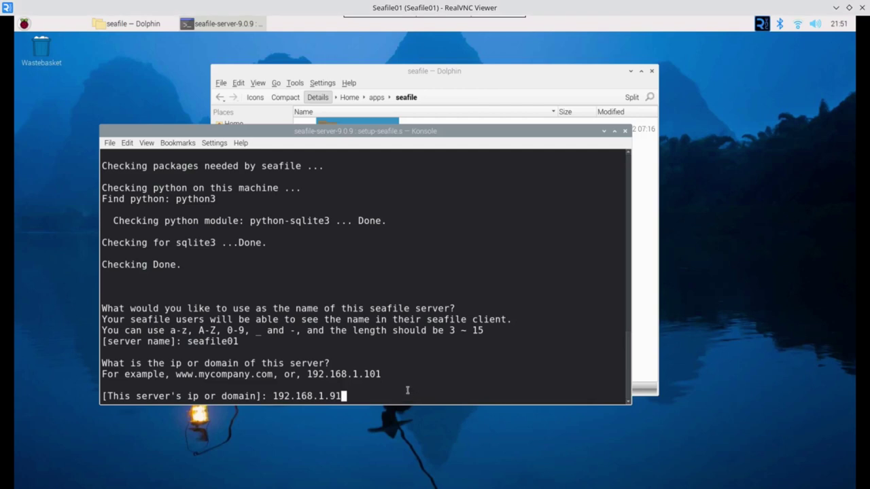
# - Accept 192.168.1.91 as the server IP and keep the default fileserver port 8082
pyautogui.press('Return')
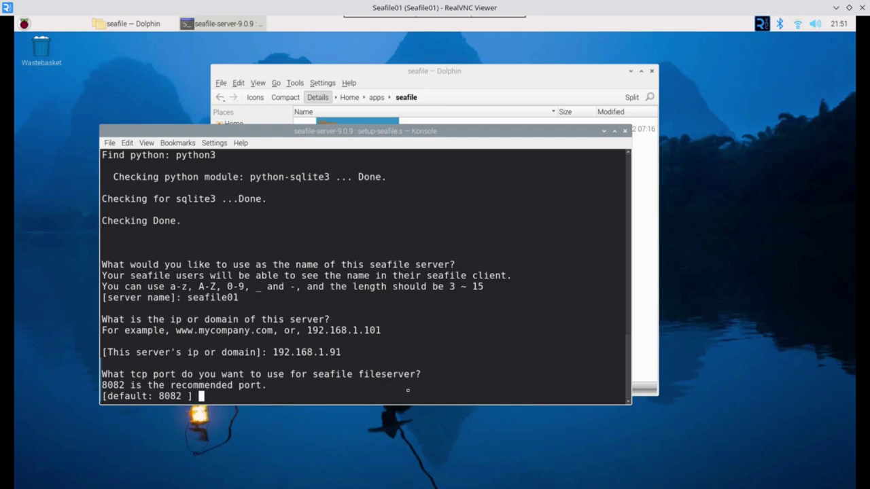
pyautogui.press('Return')
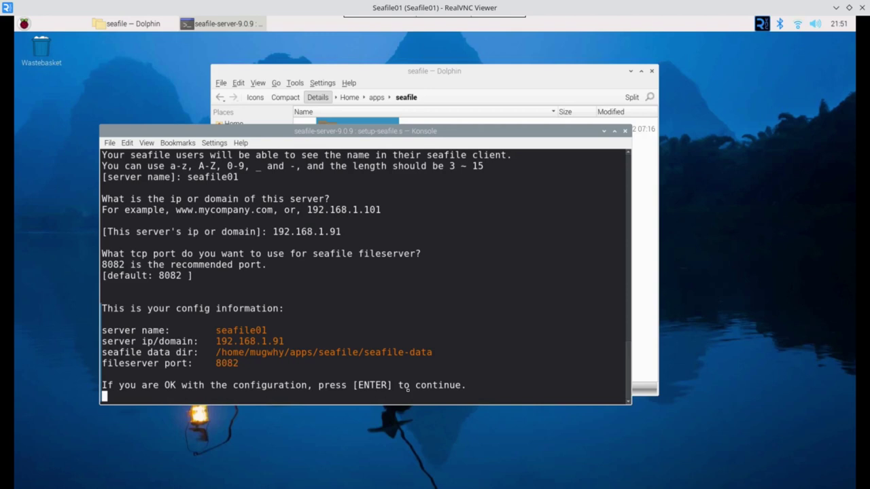
# - Confirm the config summary and continue through Seahub setup until the databases are created
pyautogui.press('Return')
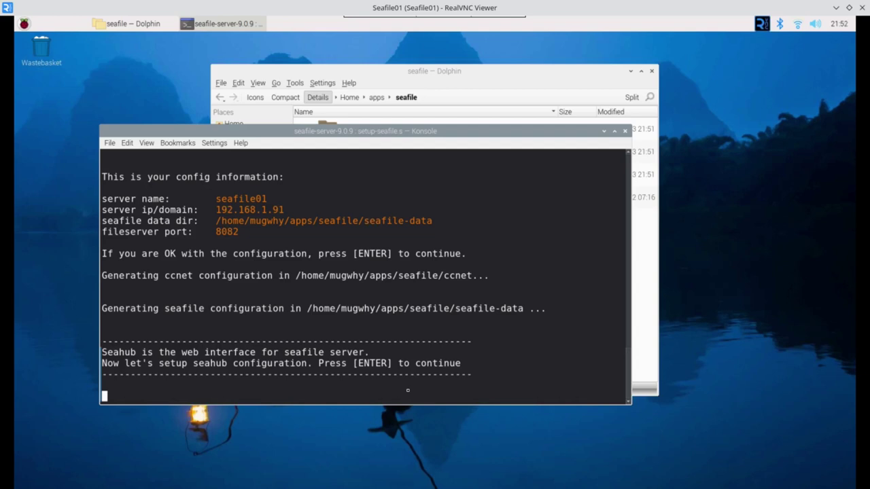
pyautogui.press('Return')
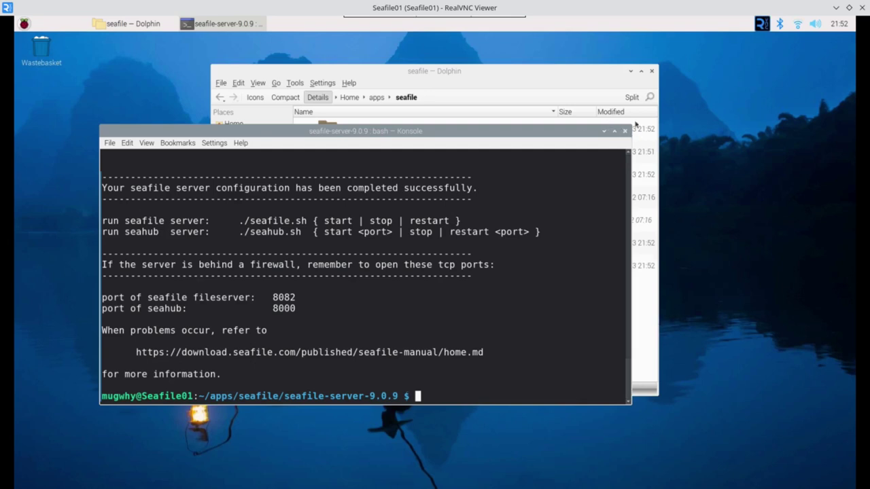
# - Close Konsole and Dolphin, then reboot the Pi from the raspberry menu's Shutdown options
pyautogui.click(625, 131)
pyautogui.click(652, 71)
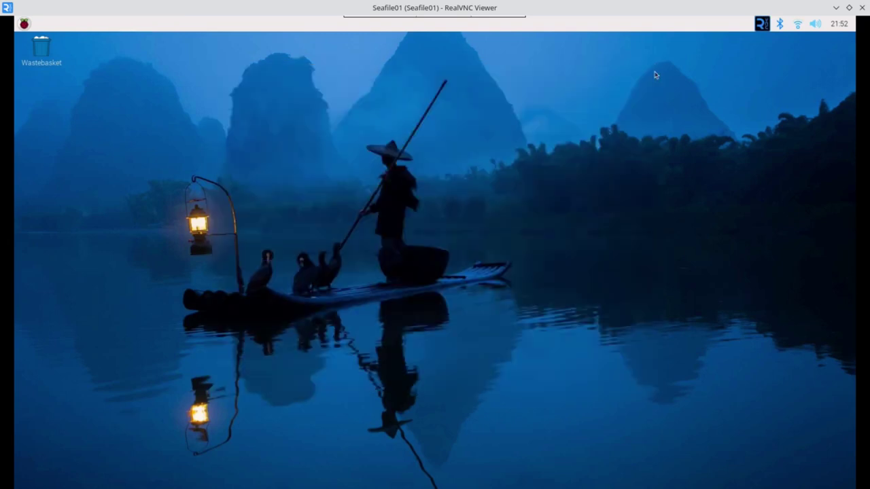
pyautogui.click(24, 23)
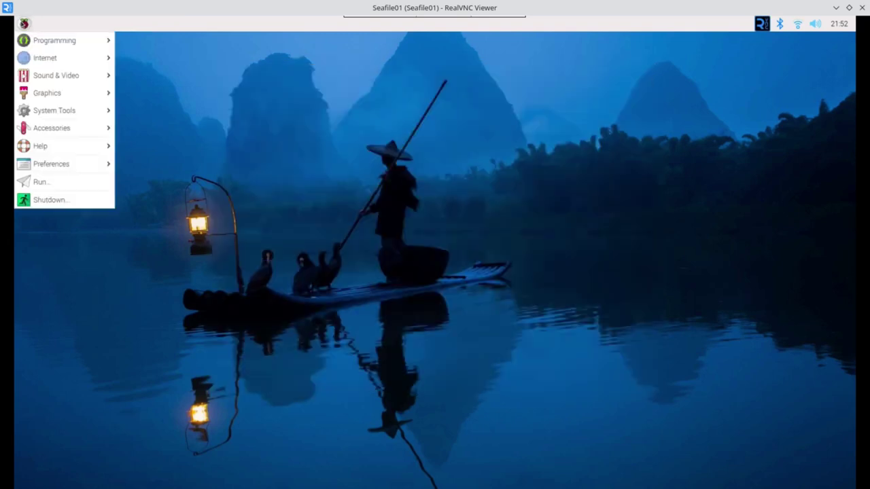
pyautogui.click(58, 205)
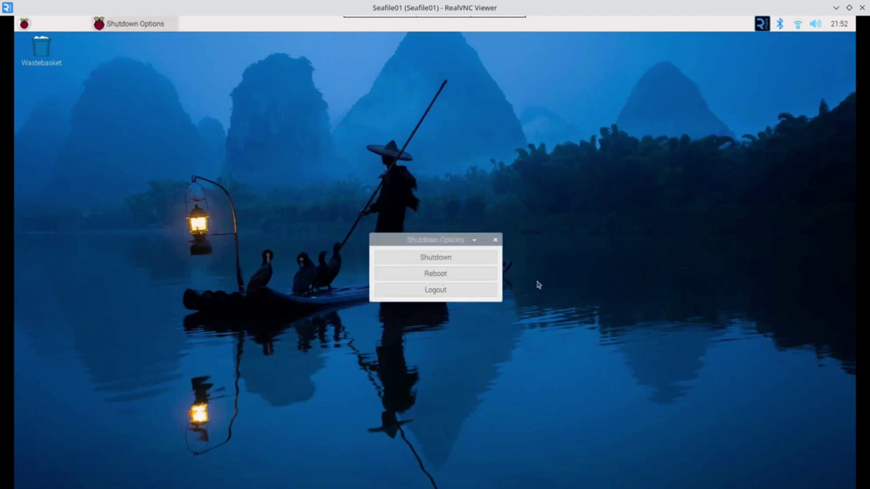
pyautogui.click(455, 275)
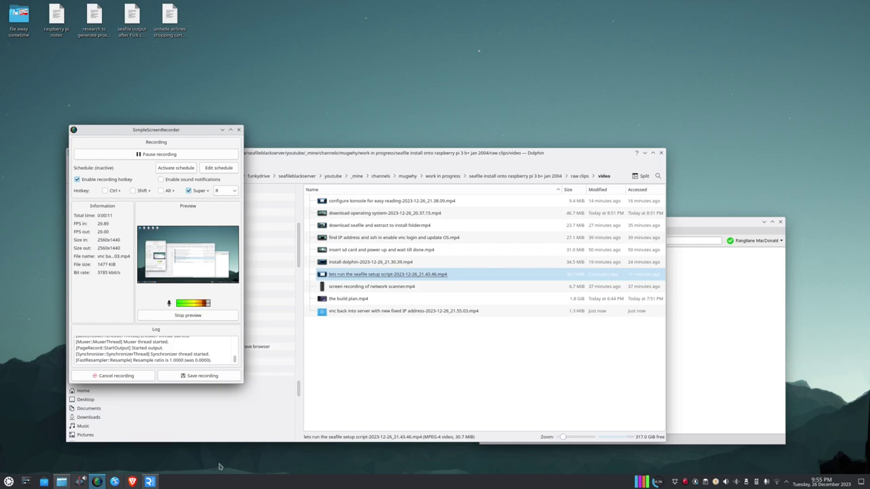
# - Change Seafile01's VNC Server address to 192.168.1.91 in its Properties
pyautogui.click(151, 481)
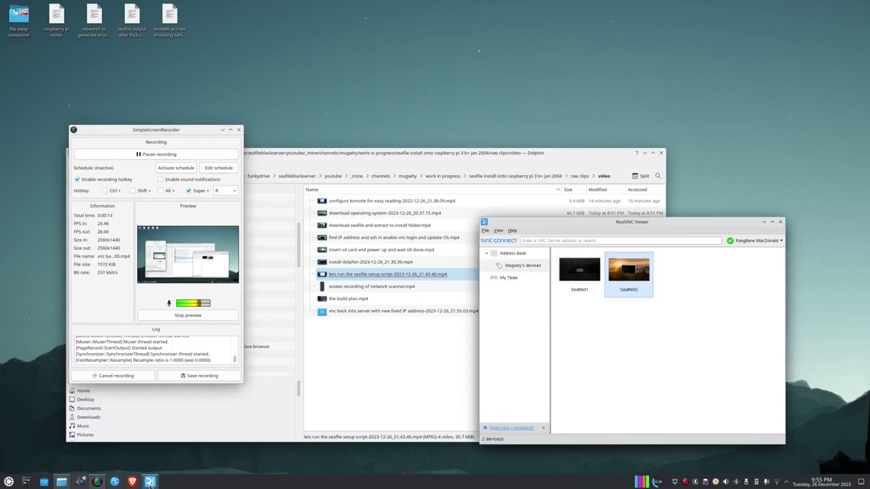
pyautogui.rightClick(578, 276)
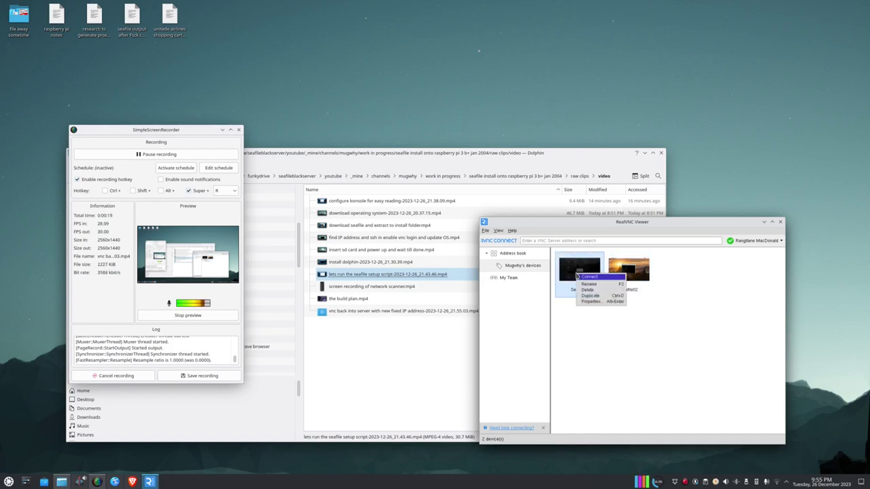
pyautogui.click(602, 301)
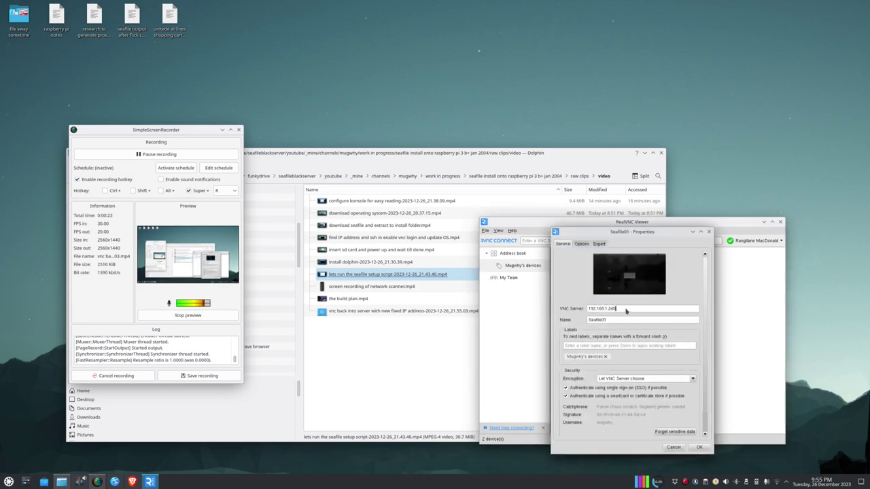
pyautogui.press('BackSpace')
pyautogui.press('BackSpace')
pyautogui.press('BackSpace')
pyautogui.write('91')
pyautogui.click(699, 447)
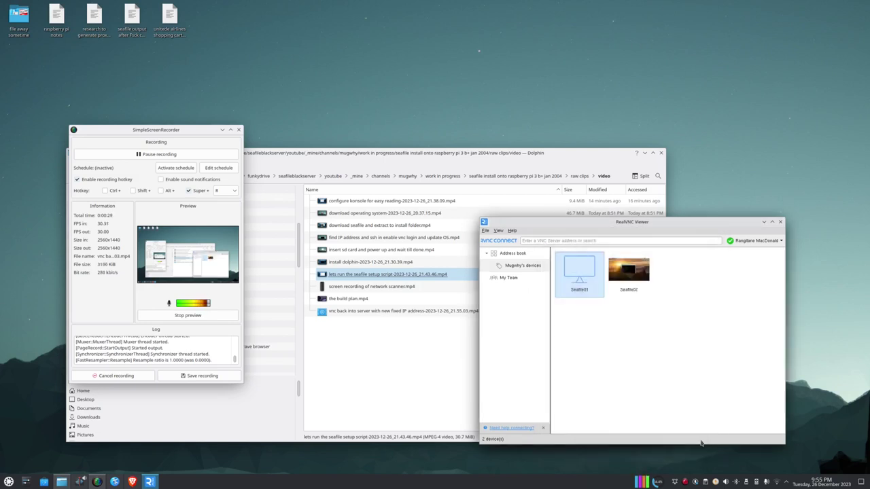
# - Reconnect to Seafile01, accepting its changed identity and entering the VNC password
pyautogui.doubleClick(573, 284)
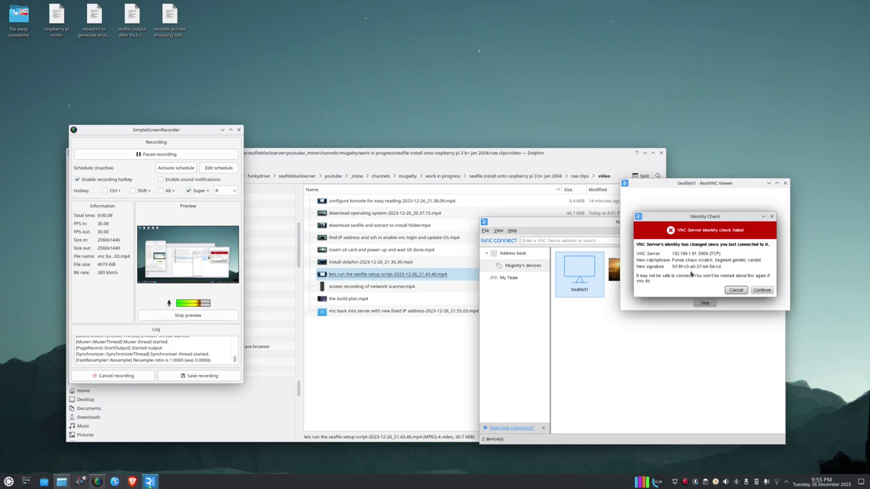
pyautogui.click(769, 292)
pyautogui.write('*****')
pyautogui.press('Return')
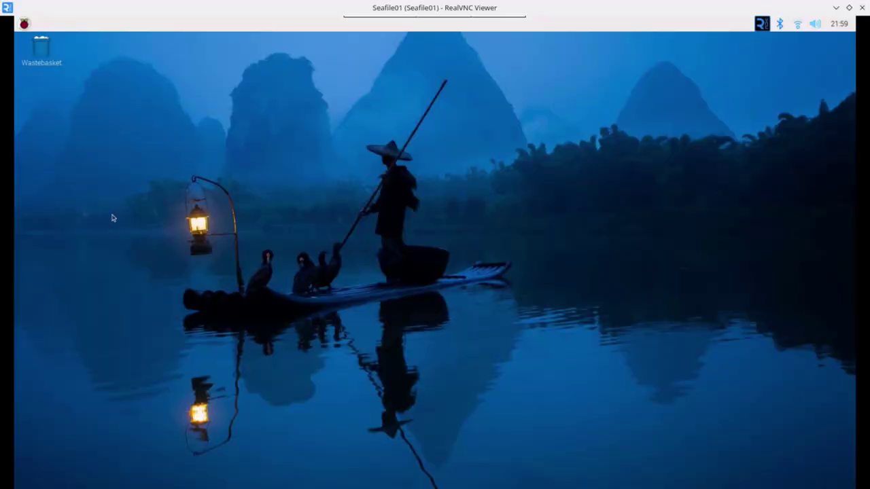
pyautogui.click(24, 24)
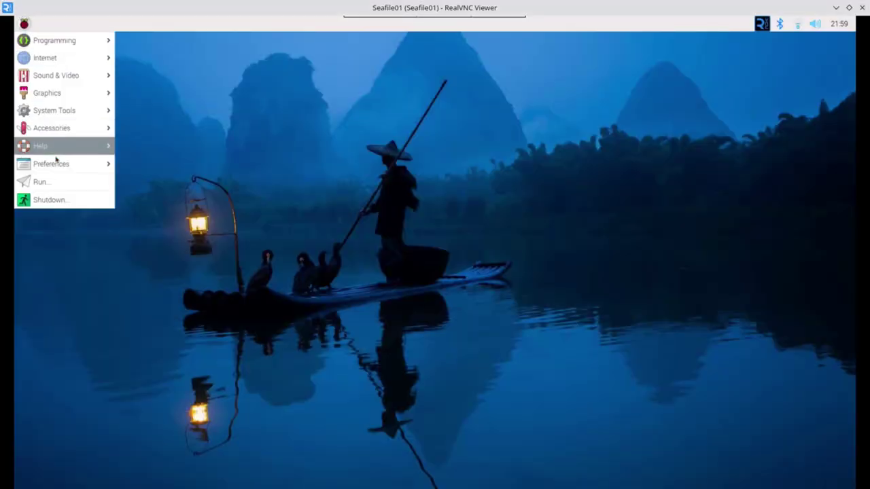
# - Launch Dolphin and browse to Home › apps › seafile
pyautogui.click(135, 117)
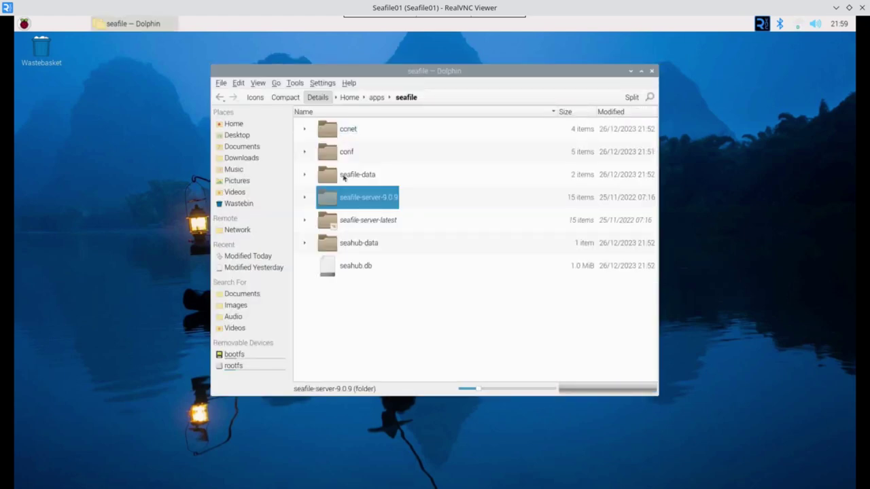
pyautogui.click(235, 125)
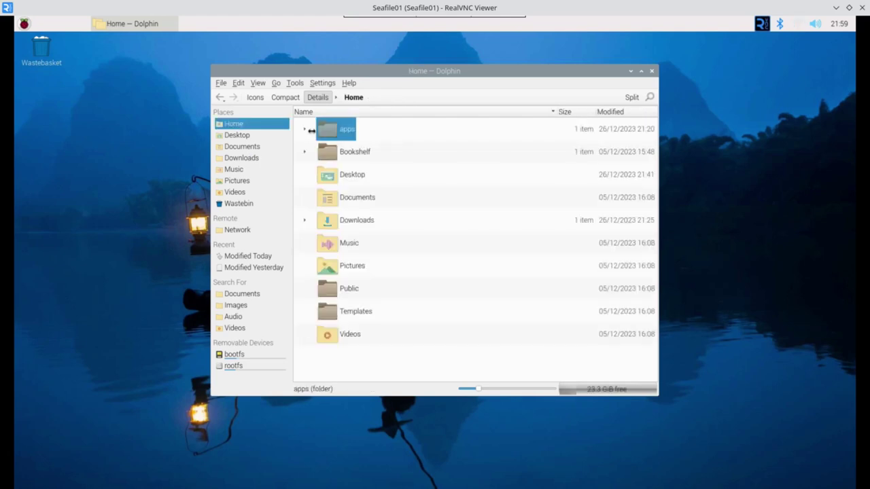
pyautogui.doubleClick(337, 130)
pyautogui.doubleClick(340, 134)
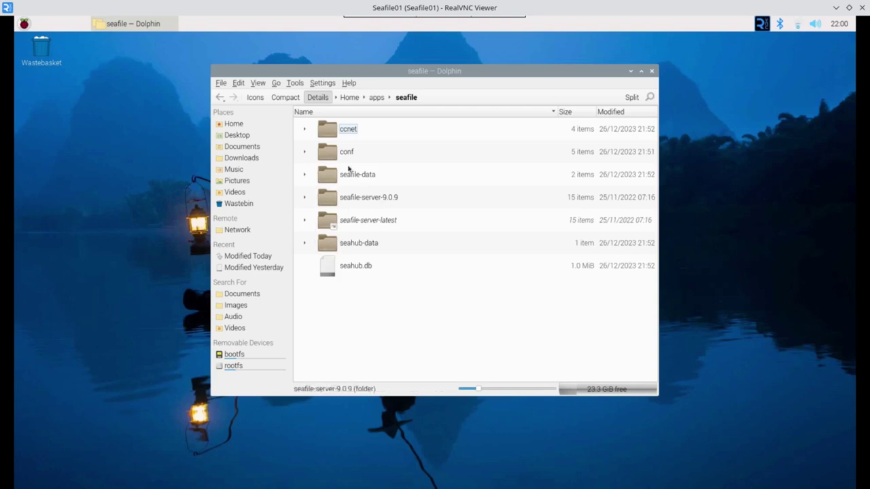
# - Expand the conf folder and open gunicorn.conf.py with the Text Editor
pyautogui.click(304, 153)
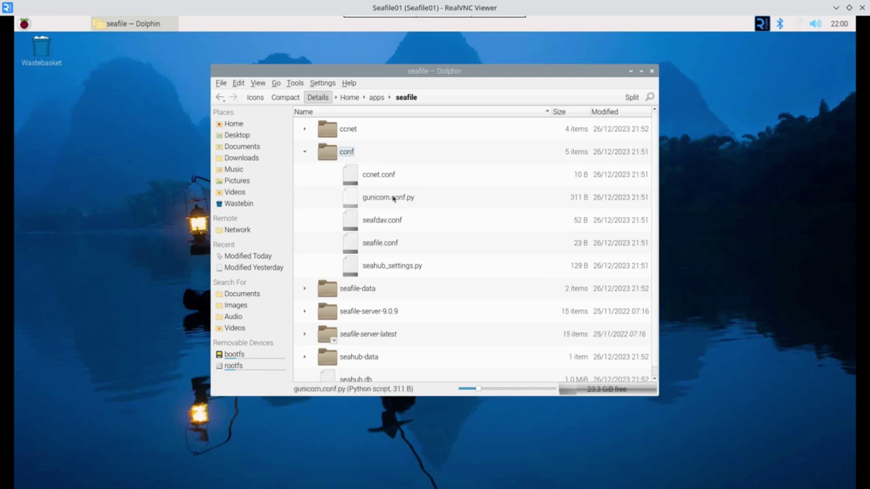
pyautogui.rightClick(388, 199)
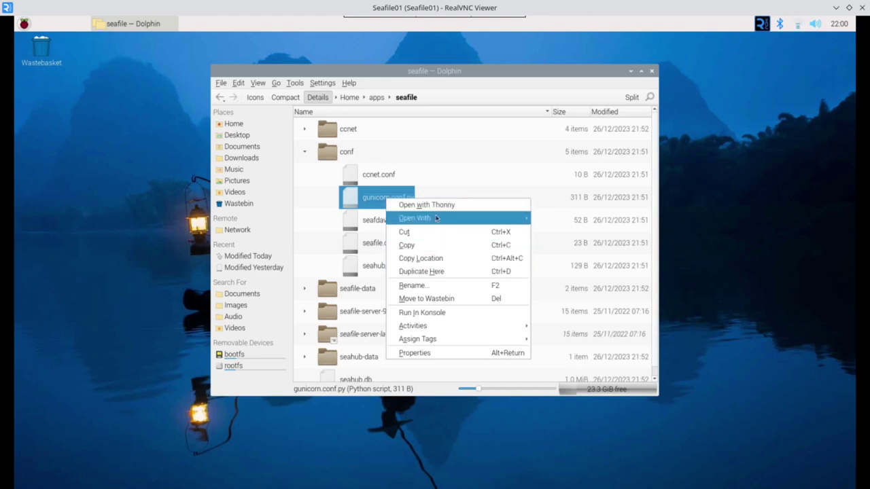
pyautogui.moveTo(514, 221)
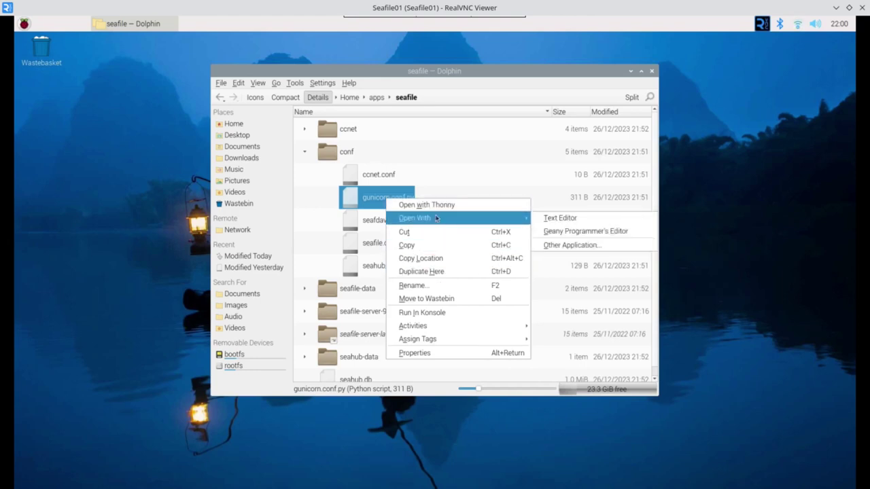
pyautogui.click(588, 219)
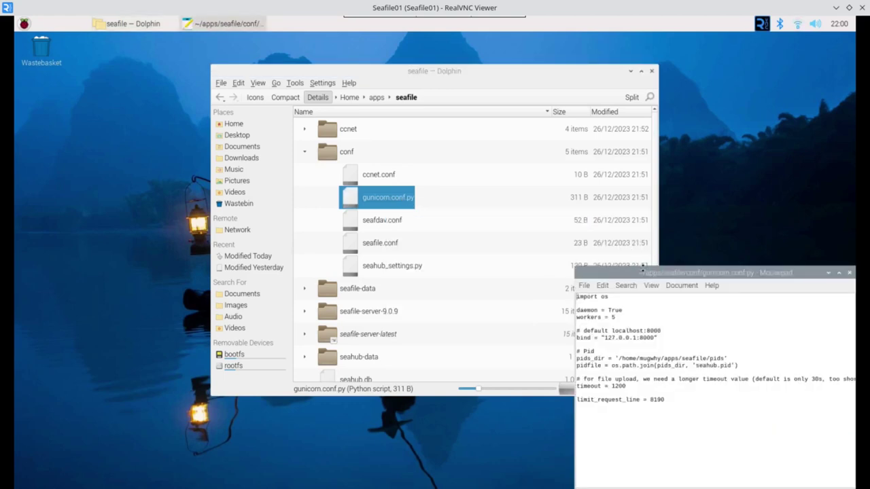
# - Replace 127.0.0.1 on the bind line with 192.168.1.91, keeping port 8000
pyautogui.moveTo(647, 275); pyautogui.dragTo(276, 138)
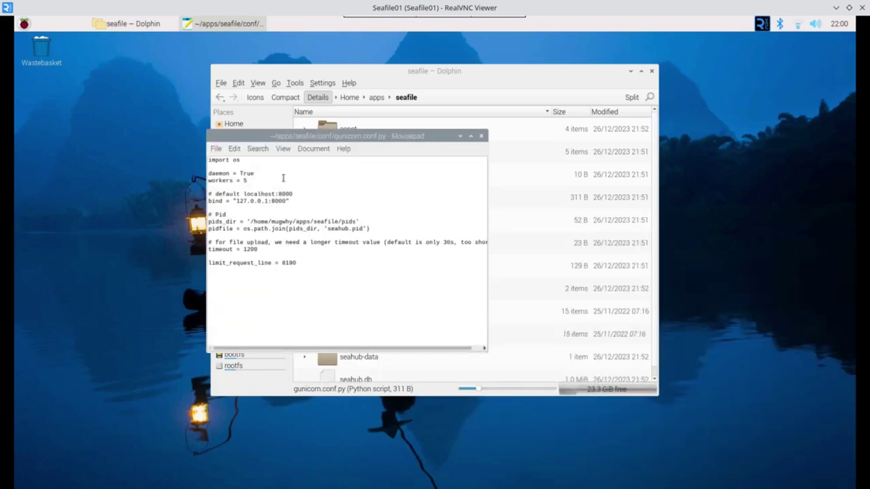
pyautogui.click(272, 193)
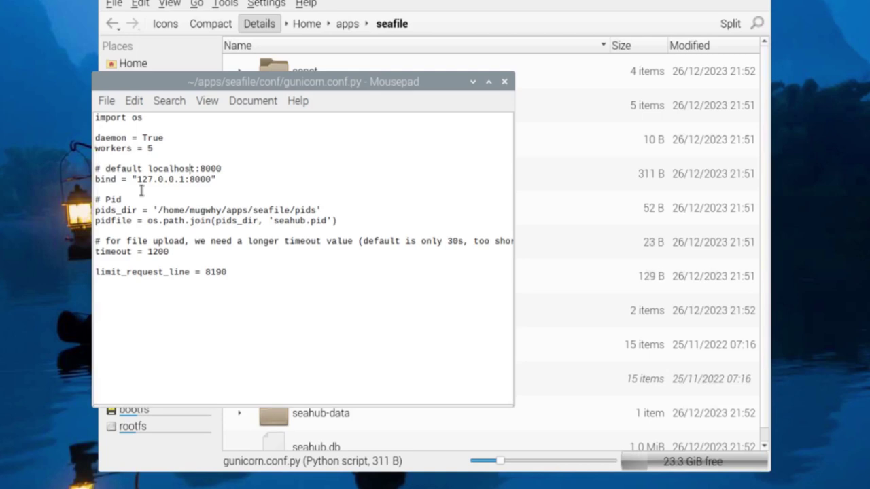
pyautogui.press('Down')
pyautogui.press('Left')
pyautogui.press('Left')
pyautogui.press('Left')
pyautogui.press('Left')
pyautogui.press('Left')
pyautogui.press('Left')
pyautogui.press('Left')
pyautogui.press('Left')
pyautogui.press('Left')
pyautogui.press('Left')
pyautogui.press('Delete')
pyautogui.press('Delete')
pyautogui.press('Delete')
pyautogui.press('Delete')
pyautogui.press('Delete')
pyautogui.press('Delete')
pyautogui.press('Delete')
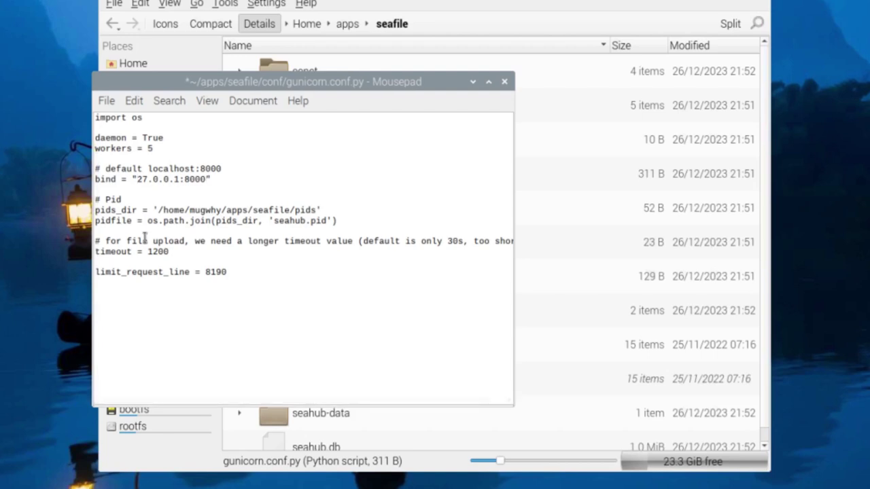
pyautogui.press('Delete')
pyautogui.press('Delete')
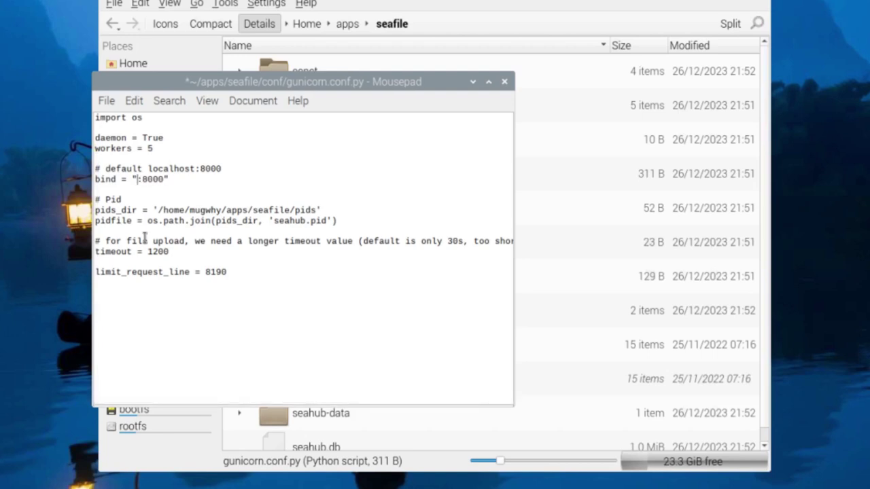
pyautogui.write('192.168.1')
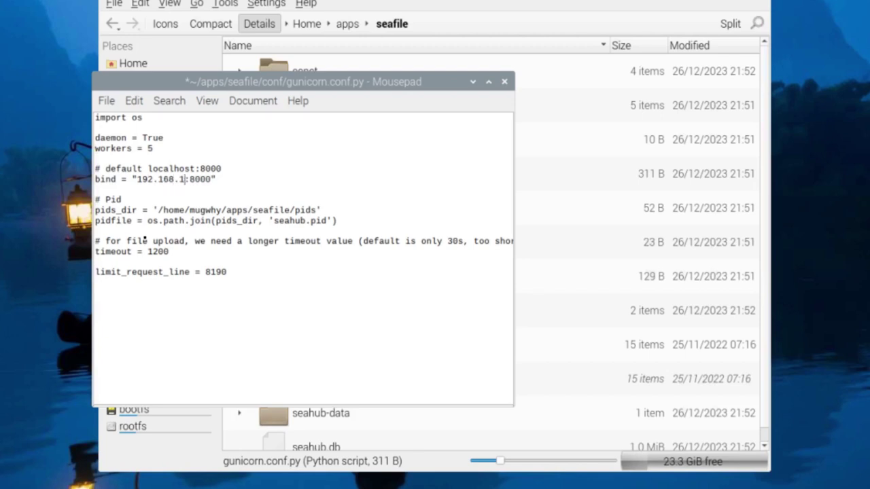
pyautogui.write('.91')
# - Save gunicorn.conf.py and close Mousepad
pyautogui.click(103, 102)
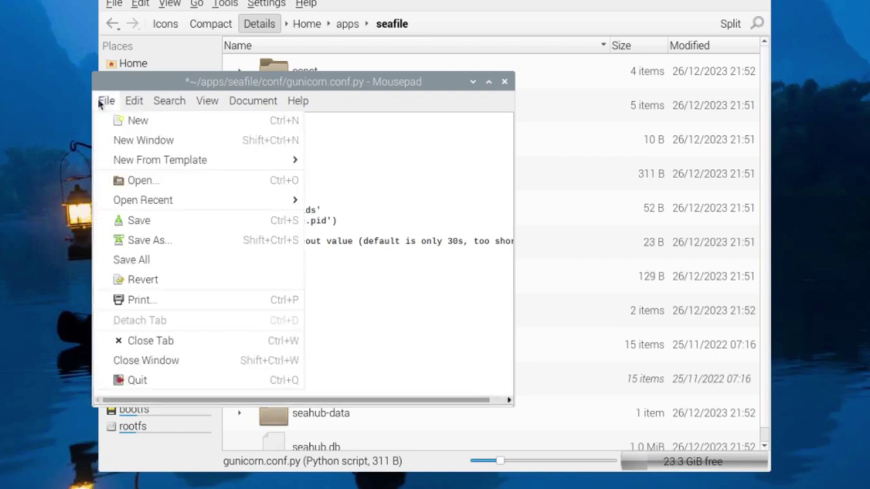
pyautogui.click(151, 220)
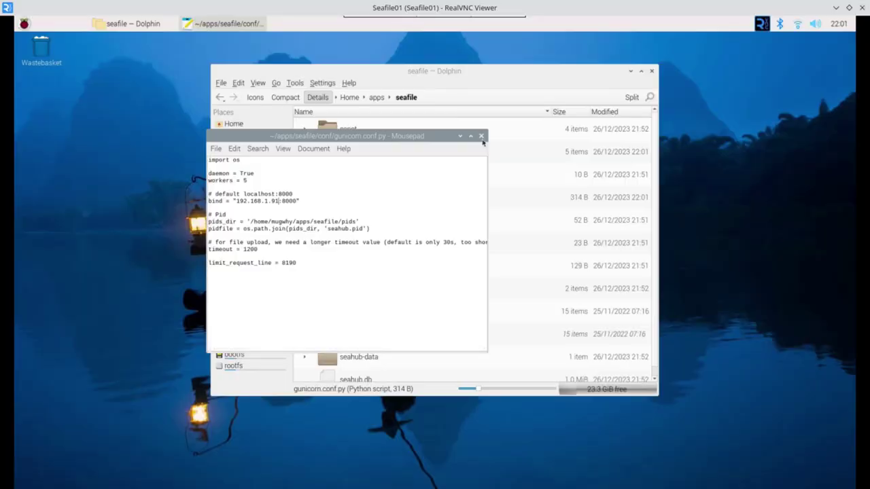
pyautogui.click(481, 137)
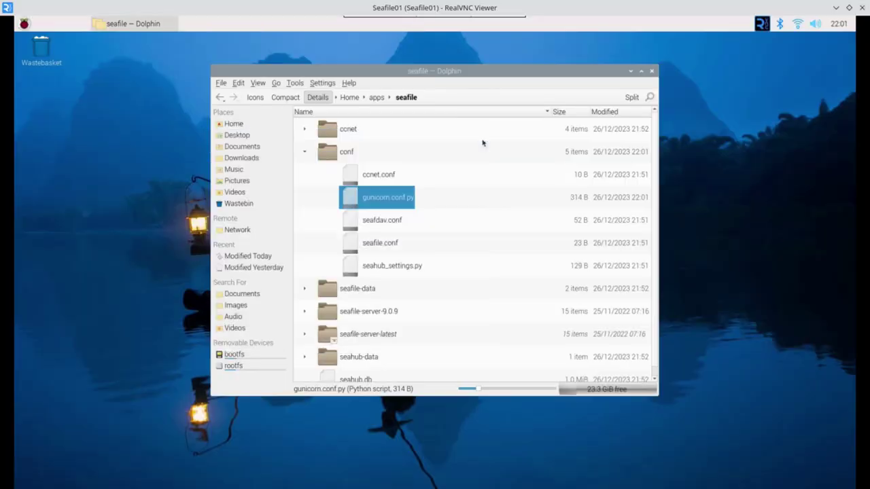
# - Collapse conf and inspect seafile-data, library-template and seahub-data, collapsing each afterwards
pyautogui.click(305, 155)
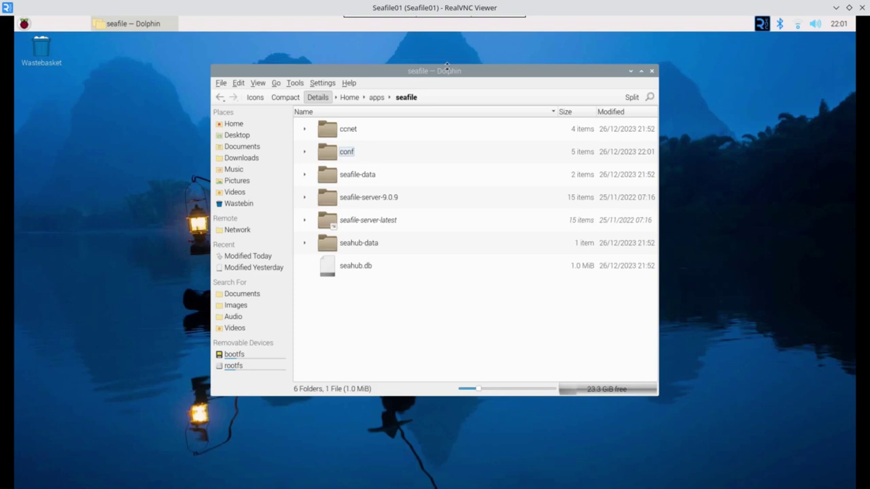
pyautogui.click(305, 176)
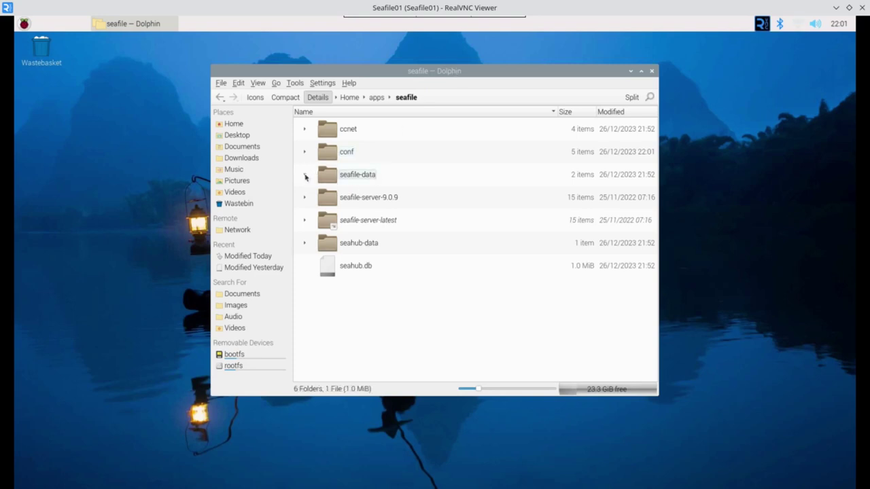
pyautogui.click(306, 177)
pyautogui.click(328, 197)
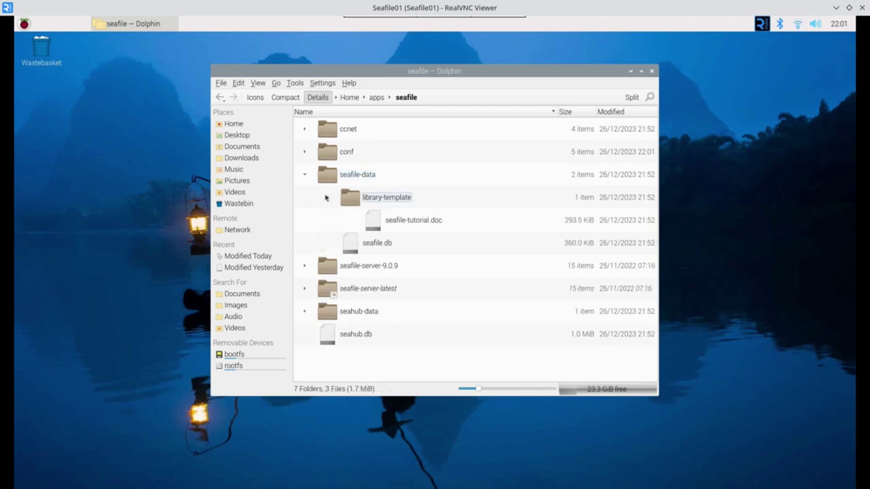
pyautogui.click(326, 197)
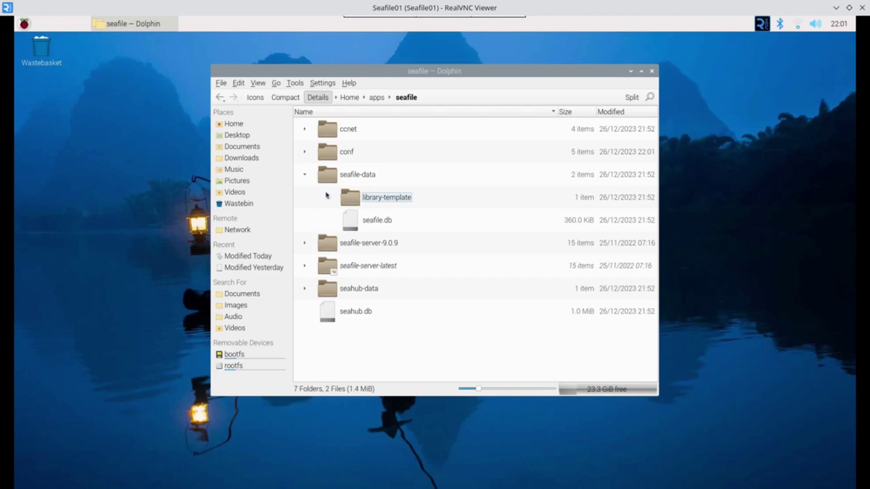
pyautogui.click(305, 289)
pyautogui.click(306, 289)
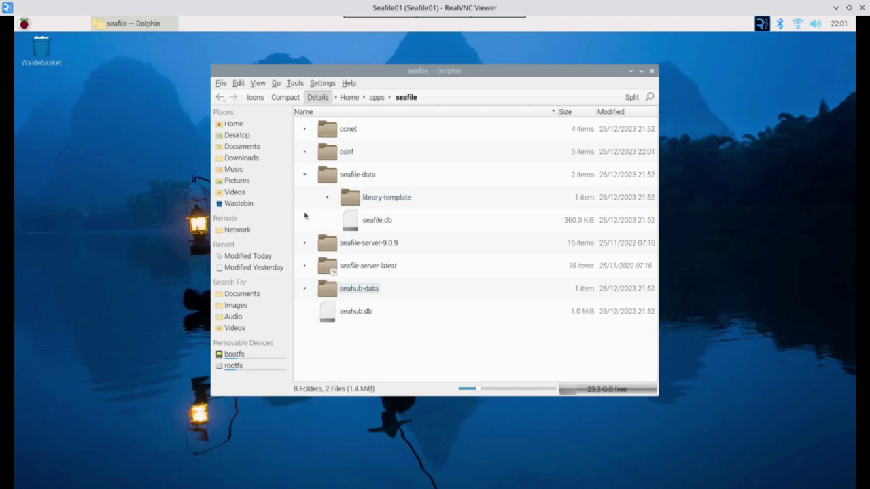
pyautogui.click(303, 175)
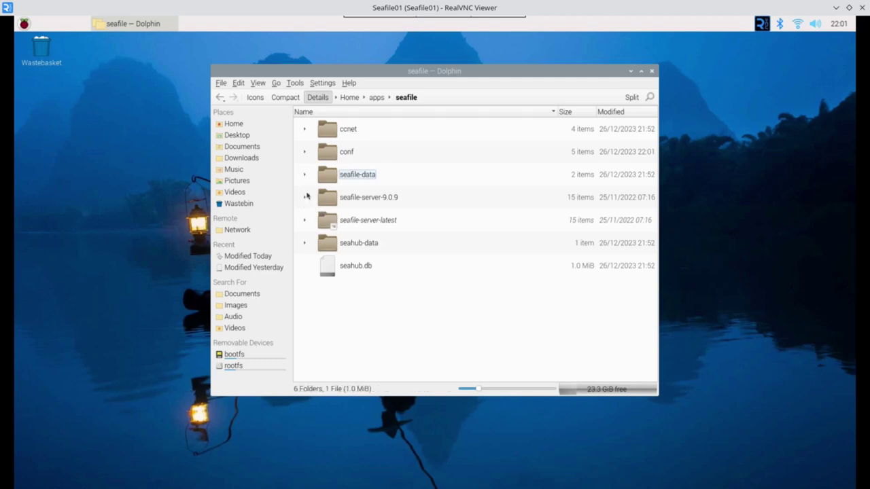
# - Expand seafile-server-9.0.9 to review its contents, then collapse it again
pyautogui.click(305, 197)
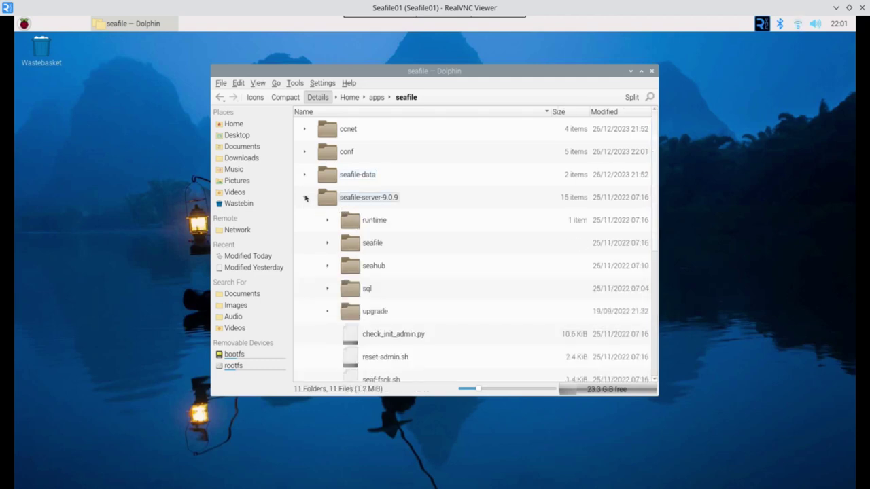
pyautogui.scroll(-4, 456, 262)
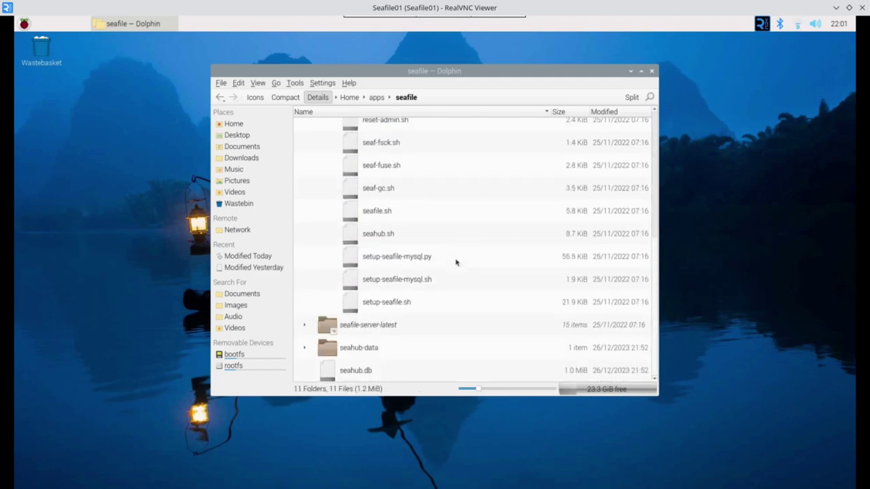
pyautogui.scroll(4, 456, 262)
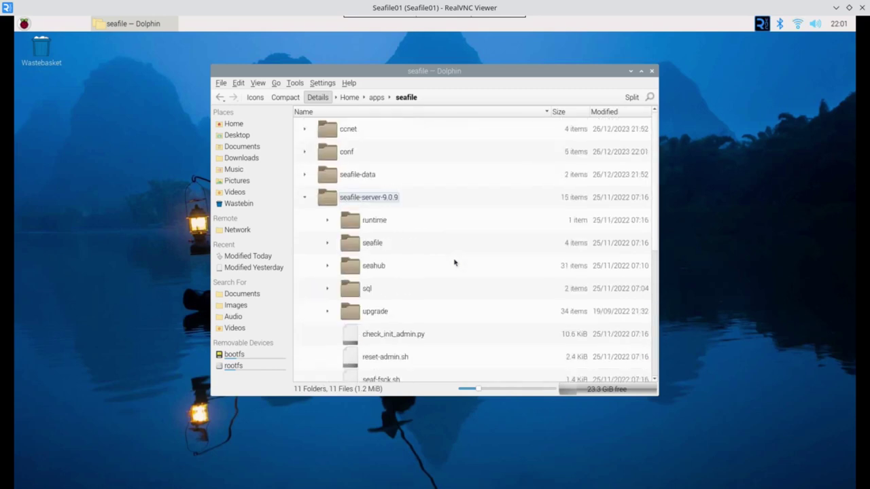
pyautogui.click(305, 197)
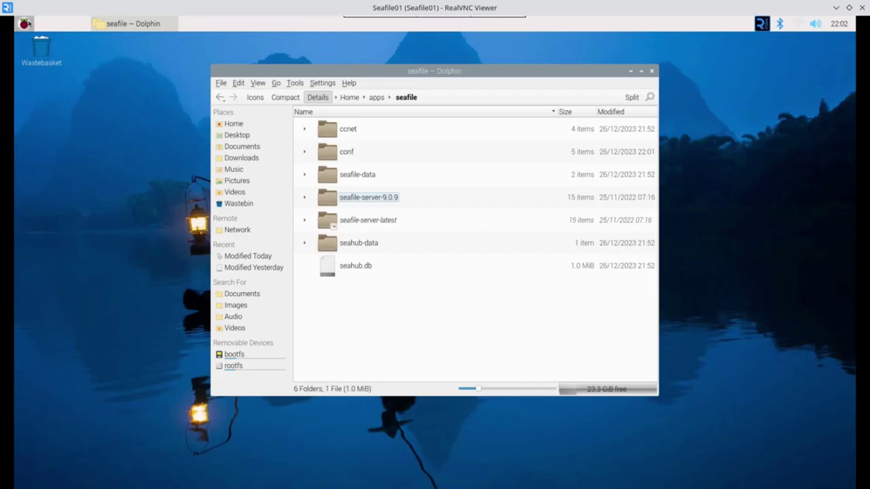
# - Open and close the Raspberry Pi menu and nudge Dolphin right while the BlueTranscend drive mounts
pyautogui.click(26, 23)
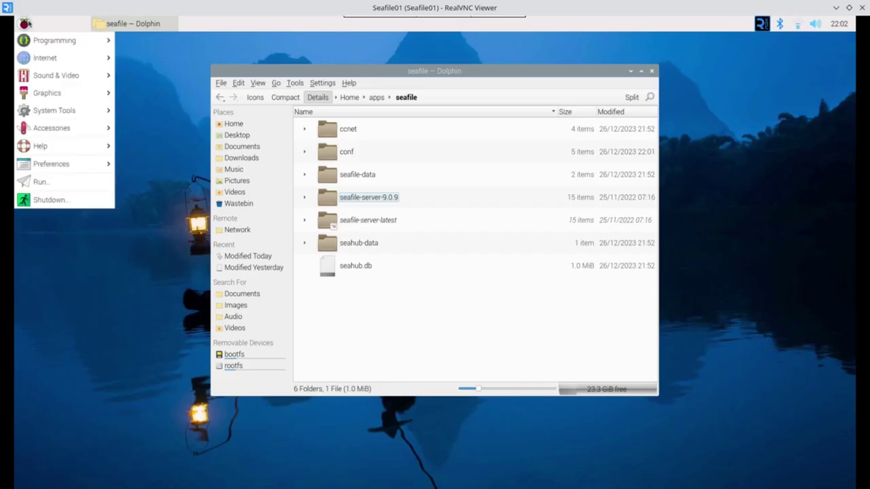
pyautogui.moveTo(67, 101)
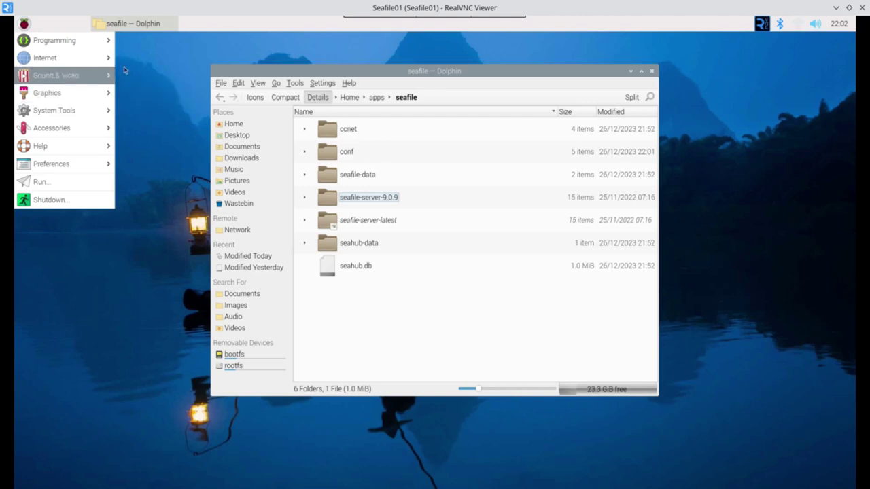
pyautogui.click(174, 51)
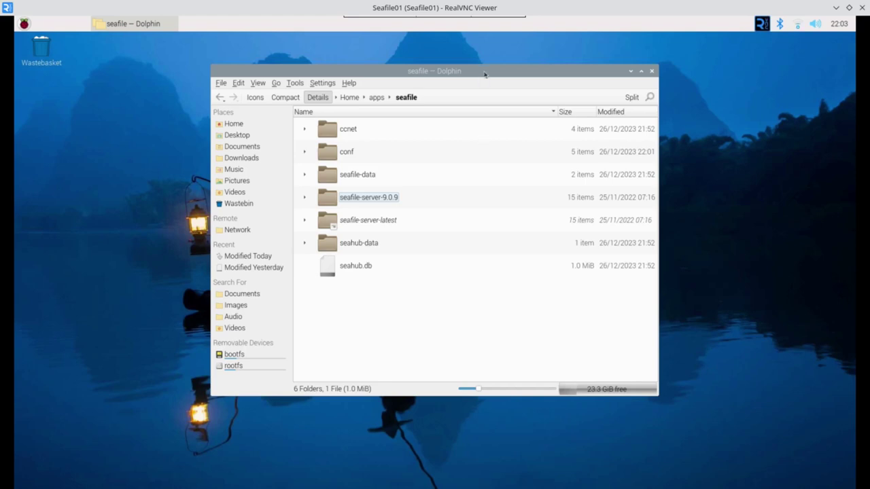
pyautogui.moveTo(485, 73); pyautogui.dragTo(539, 69)
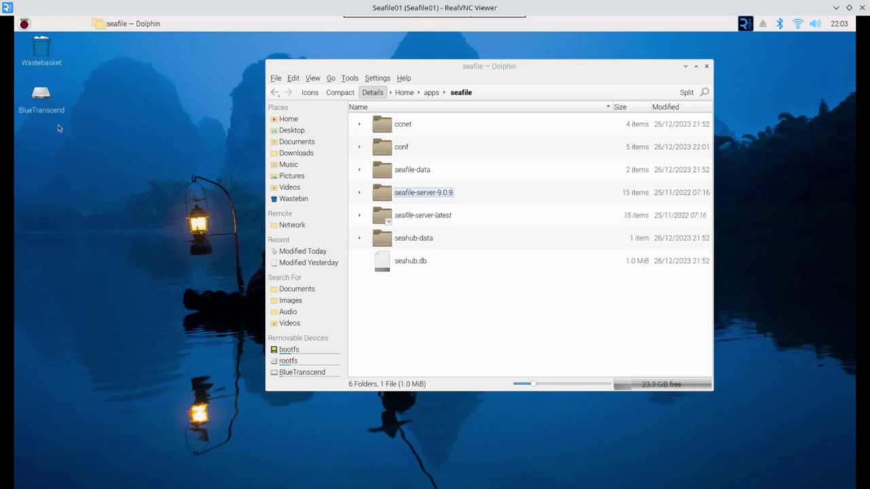
# - Open the BlueTranscend drive from its desktop icon and reposition its window
pyautogui.click(48, 110)
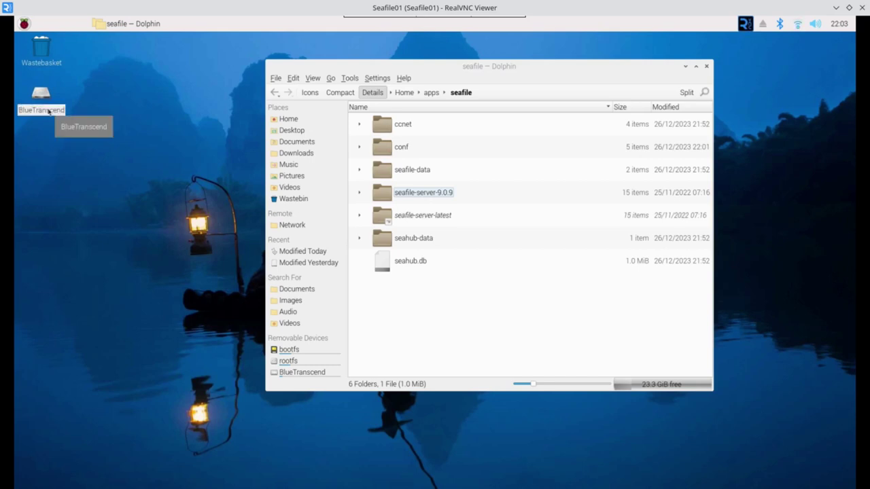
pyautogui.doubleClick(49, 111)
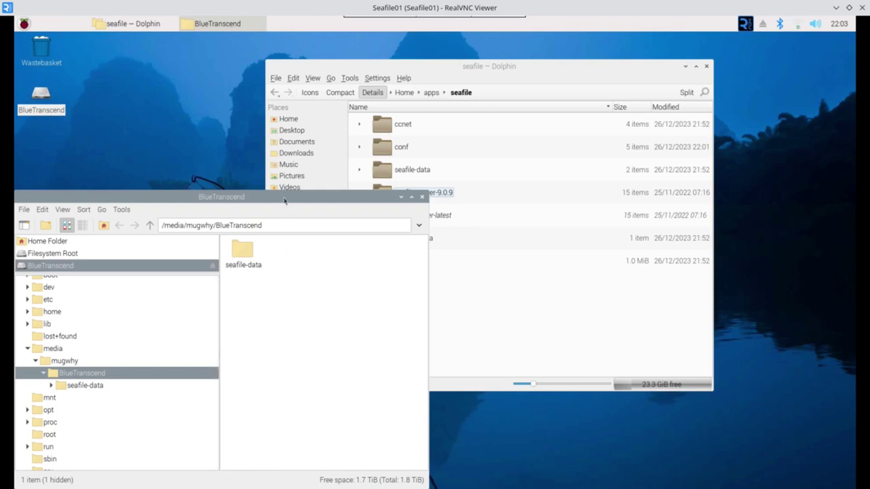
pyautogui.moveTo(286, 197); pyautogui.dragTo(435, 148)
# - Permanently delete the old seafile-data folder from the drive, bypassing the wastebasket
pyautogui.click(395, 202)
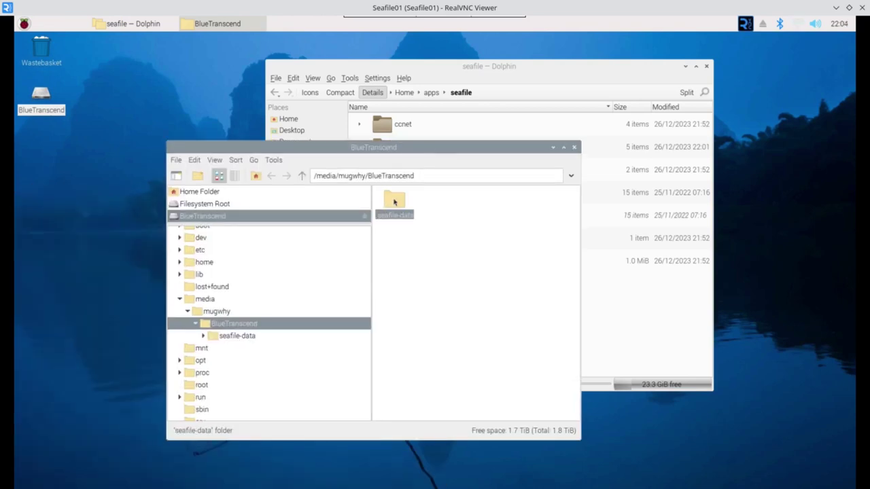
pyautogui.rightClick(394, 202)
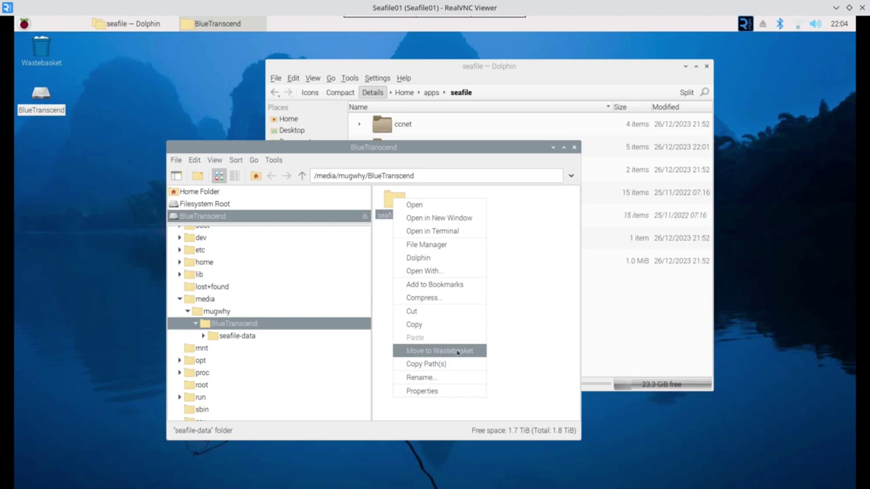
pyautogui.press('shift')
pyautogui.click(434, 351)
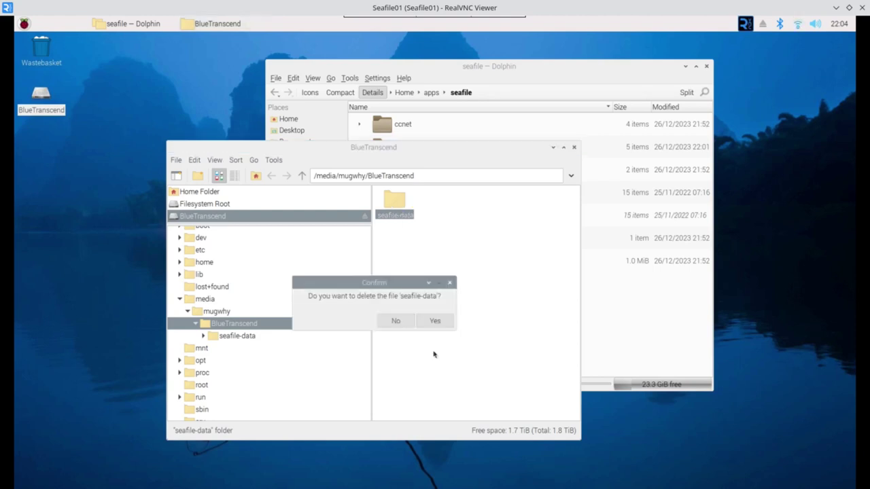
pyautogui.click(439, 321)
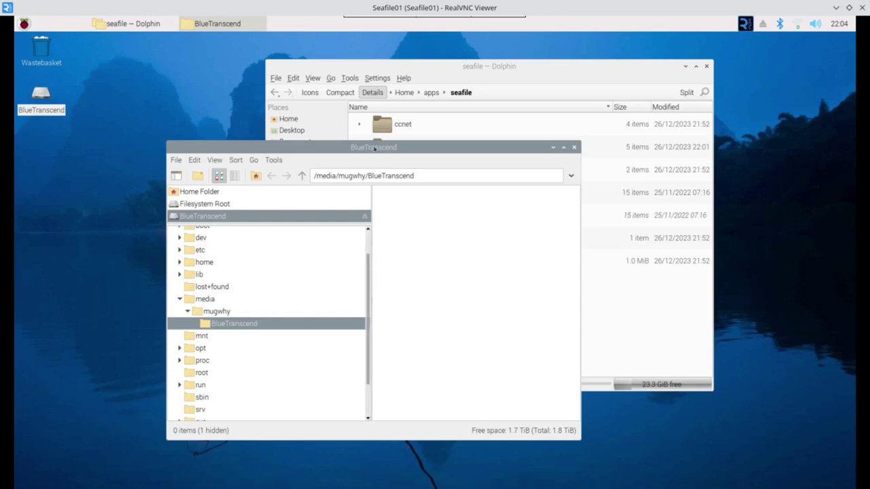
# - Move the BlueTranscend window lower and cut seafile-data from the seafile folder
pyautogui.moveTo(377, 147); pyautogui.dragTo(326, 149)
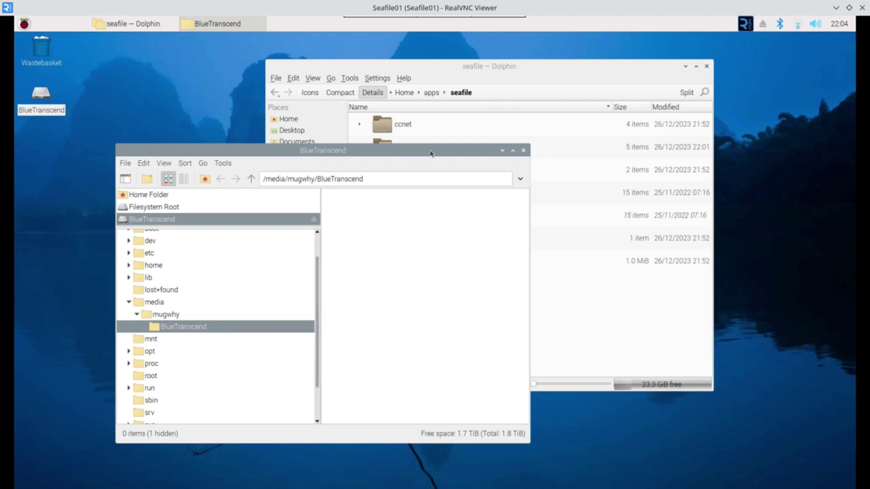
pyautogui.moveTo(429, 155); pyautogui.dragTo(425, 267)
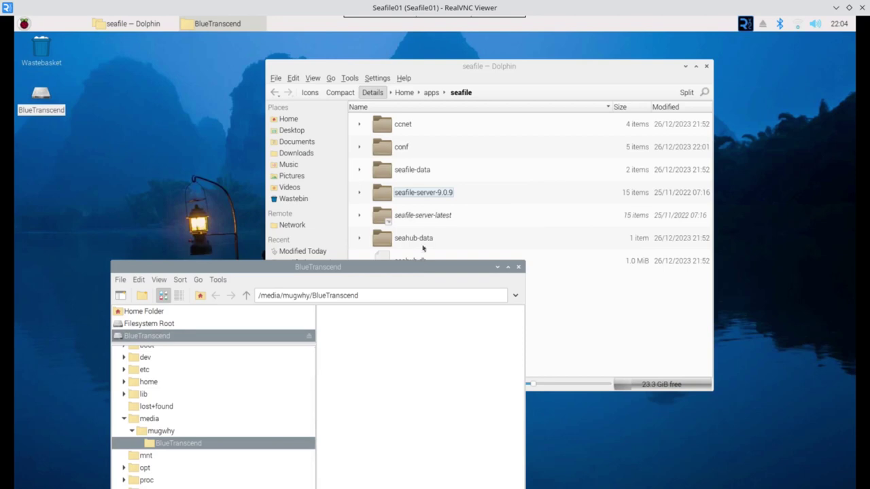
pyautogui.click(418, 173)
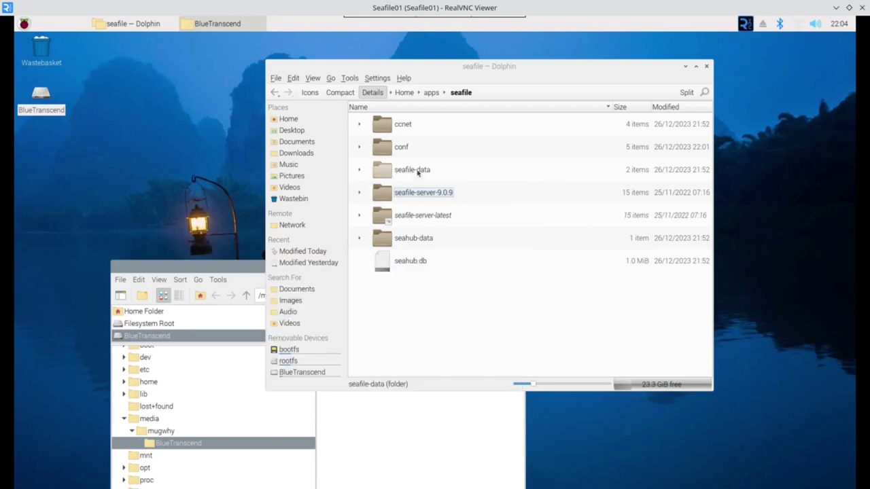
pyautogui.rightClick(418, 172)
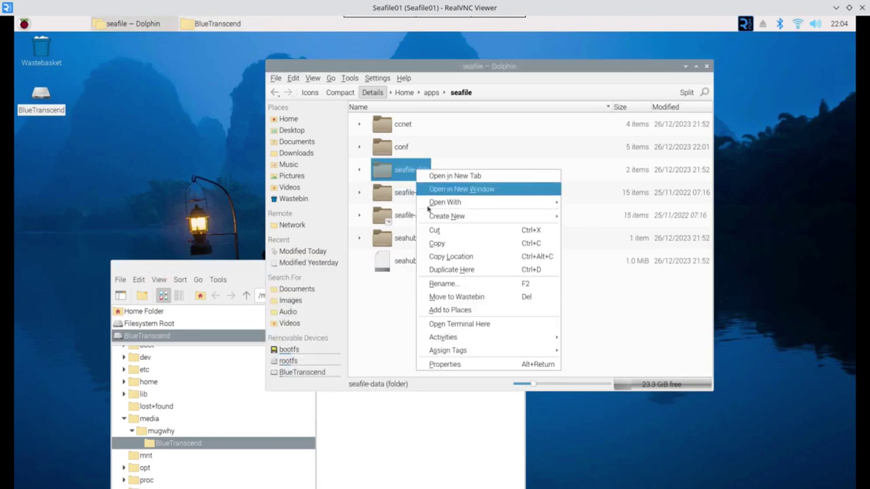
pyautogui.click(441, 321)
# - Paste the seafile-data folder onto the empty BlueTranscend drive and rearrange the two file manager windows
pyautogui.click(392, 433)
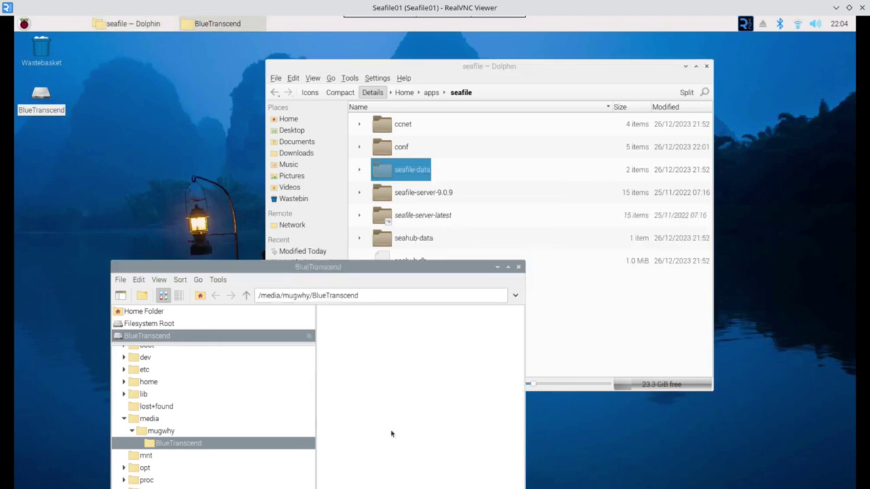
pyautogui.moveTo(375, 270); pyautogui.dragTo(352, 163)
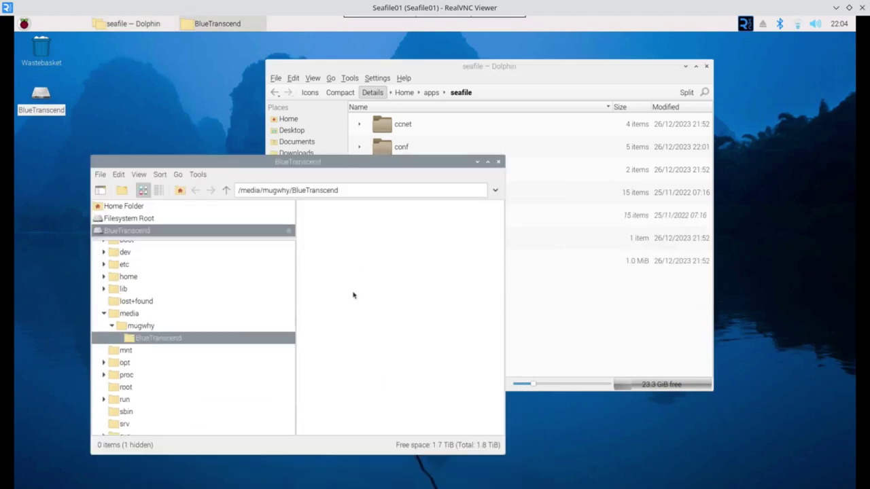
pyautogui.rightClick(354, 312)
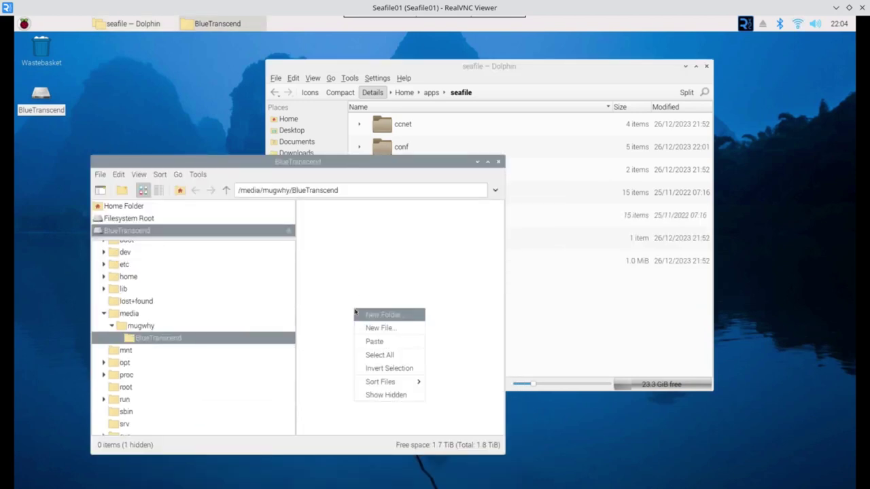
pyautogui.click(396, 342)
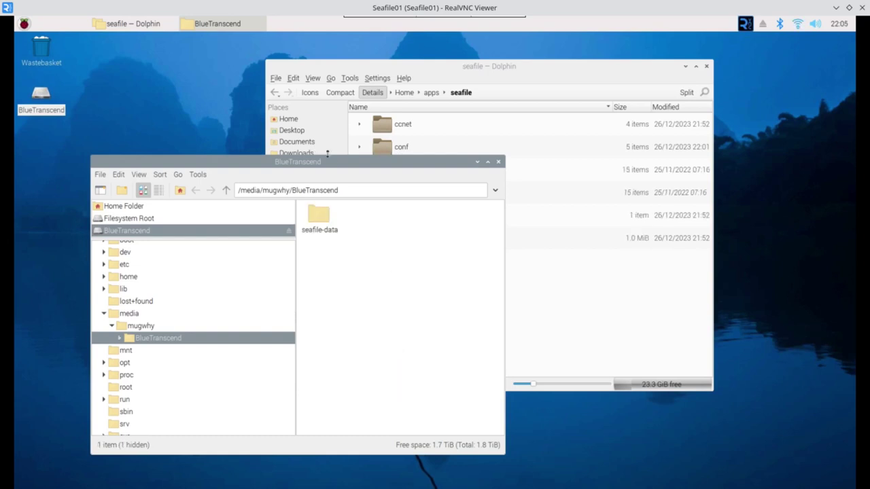
pyautogui.moveTo(338, 169); pyautogui.dragTo(351, 276)
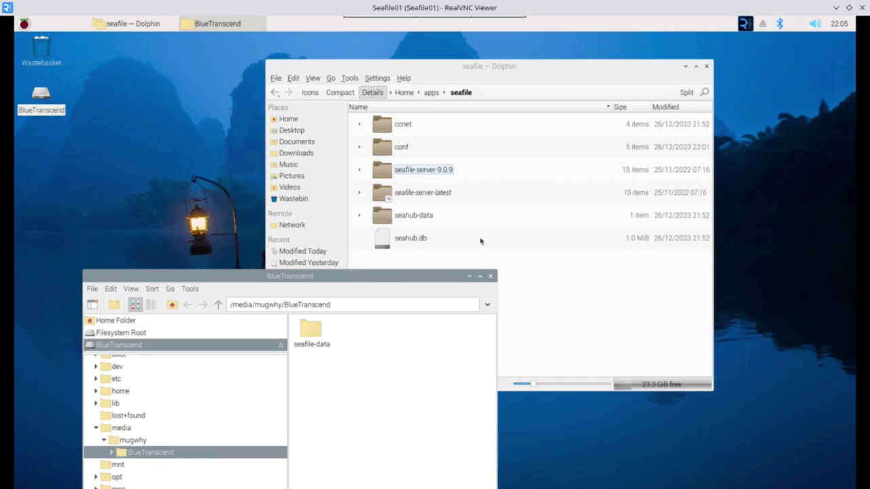
pyautogui.moveTo(365, 279); pyautogui.dragTo(328, 82)
pyautogui.moveTo(487, 68); pyautogui.dragTo(618, 101)
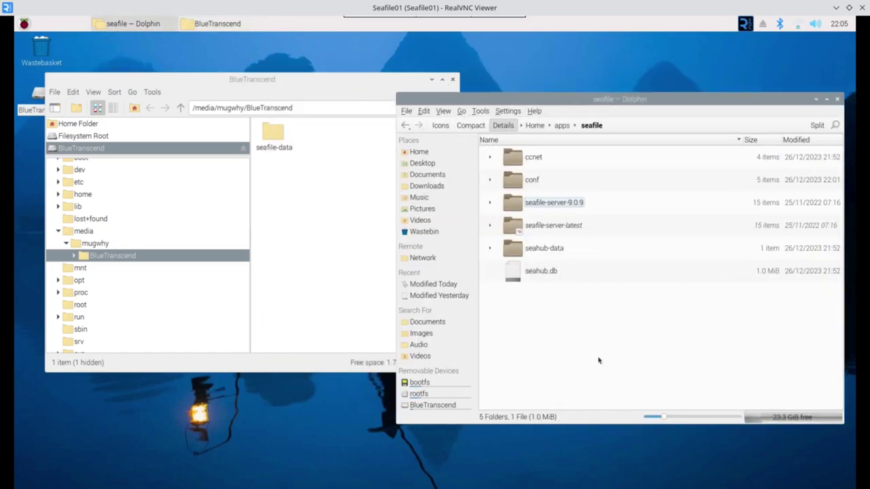
# - Start a Basic Link to File or Directory in the seafile folder and browse for a target directory
pyautogui.rightClick(561, 319)
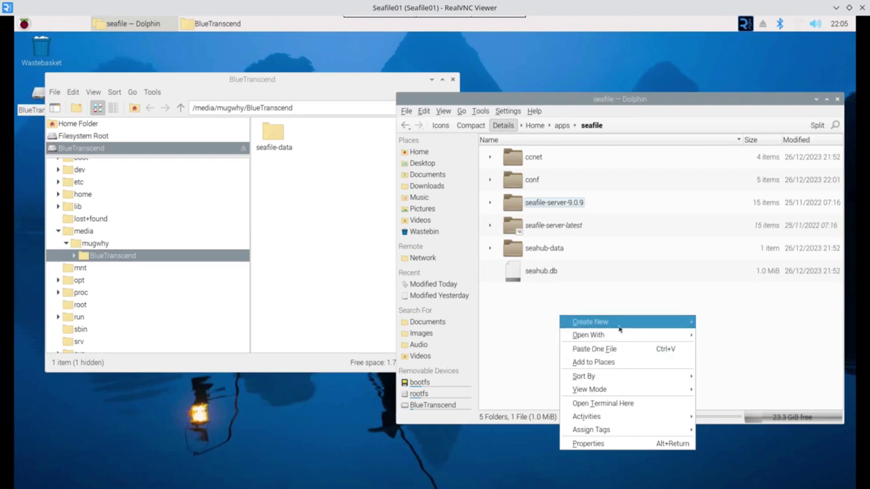
pyautogui.moveTo(617, 324)
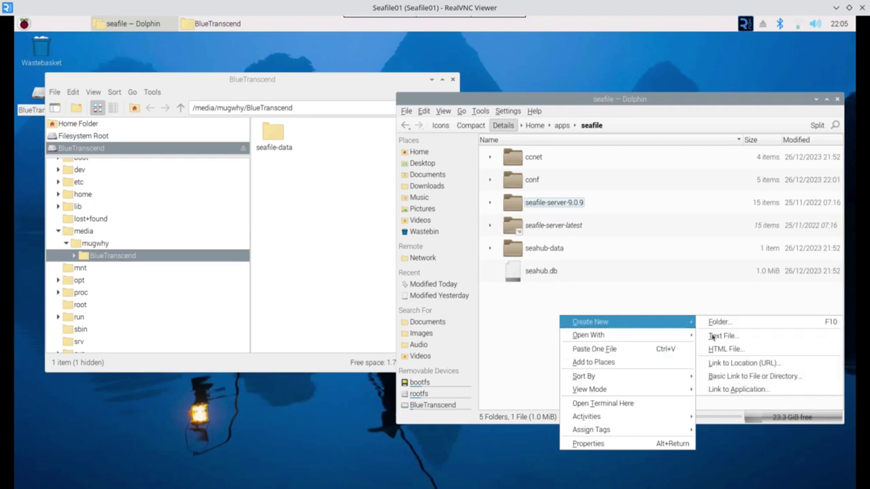
pyautogui.click(744, 383)
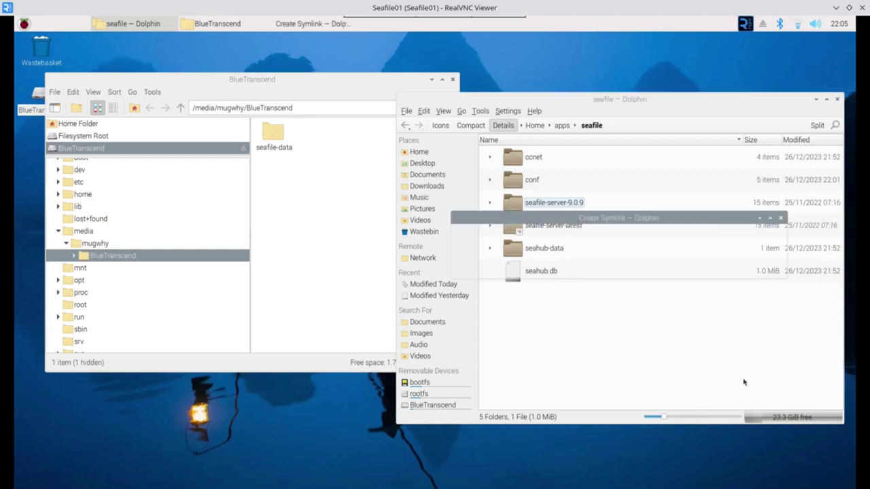
pyautogui.click(774, 253)
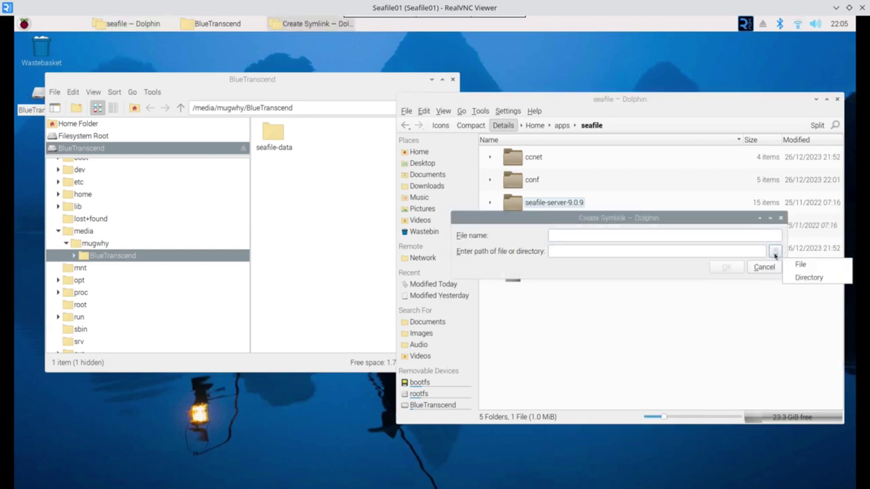
pyautogui.click(806, 278)
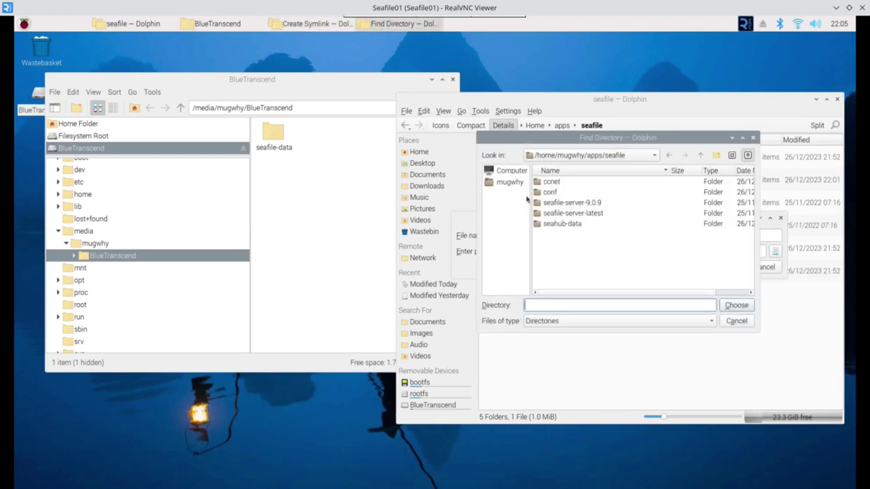
# - Point the link at seafile-data on the BlueTranscend drive under /media and create it
pyautogui.click(505, 184)
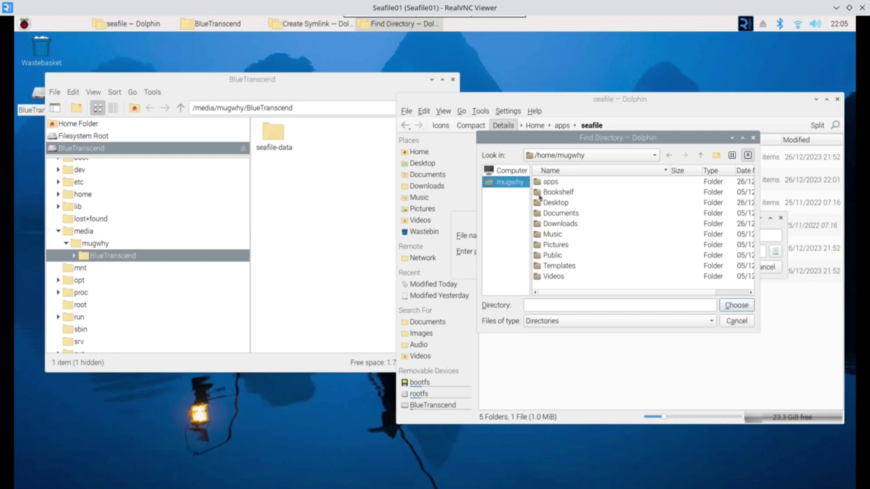
pyautogui.click(504, 175)
pyautogui.doubleClick(545, 182)
pyautogui.doubleClick(552, 257)
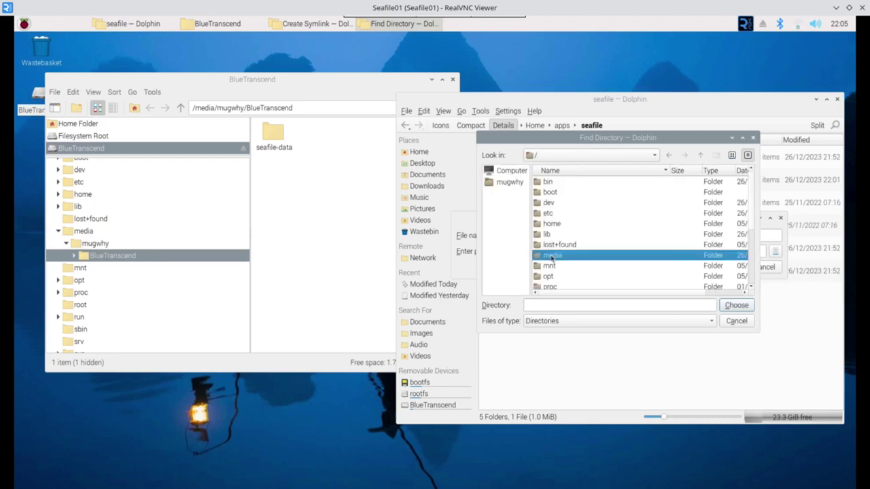
pyautogui.doubleClick(562, 186)
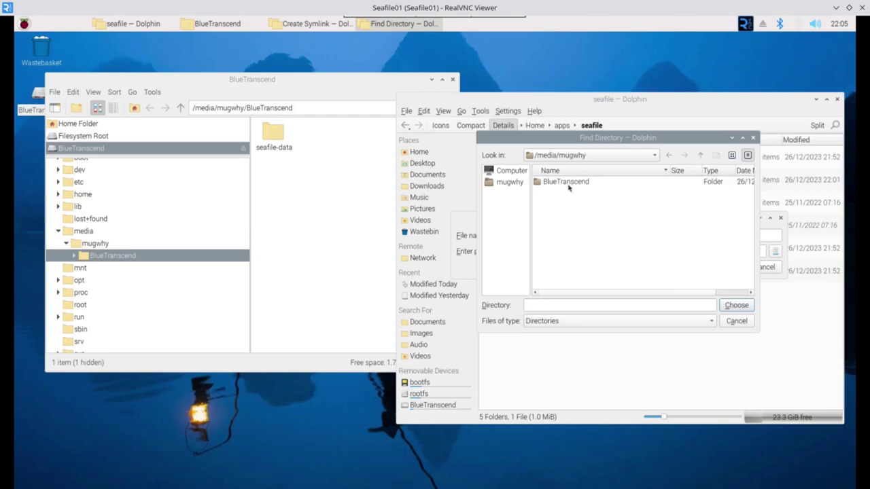
pyautogui.doubleClick(567, 184)
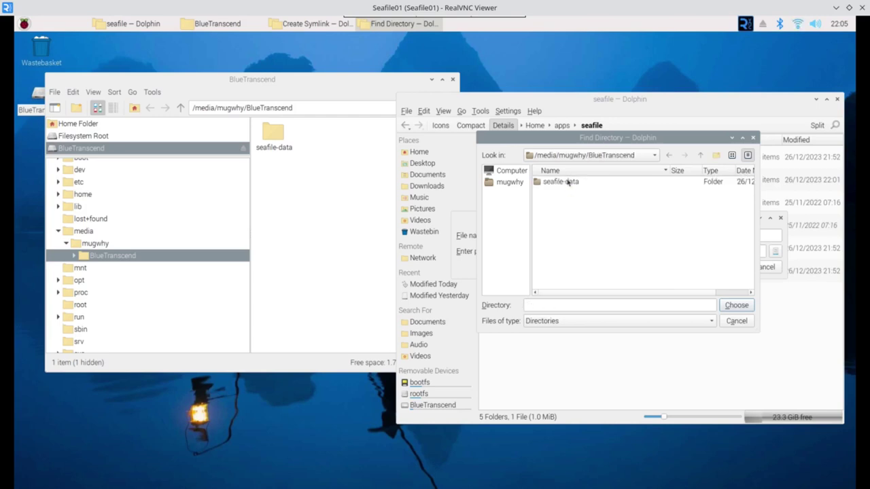
pyautogui.click(568, 182)
pyautogui.click(737, 306)
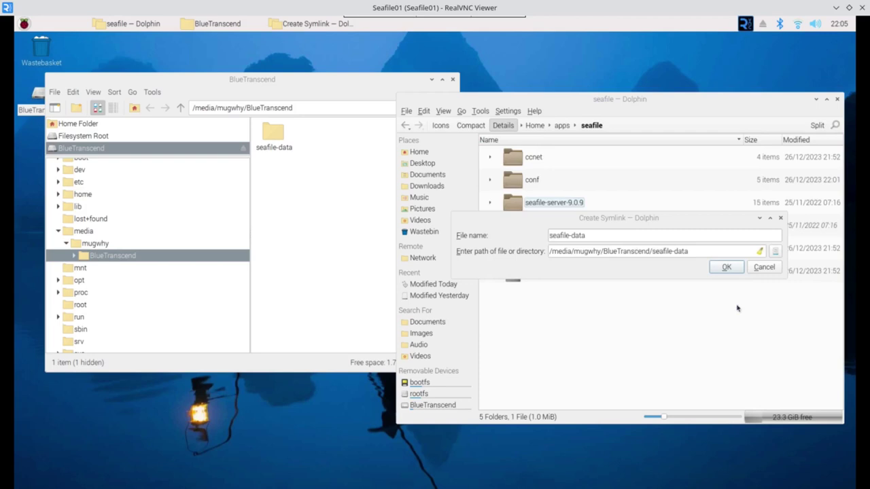
pyautogui.click(725, 267)
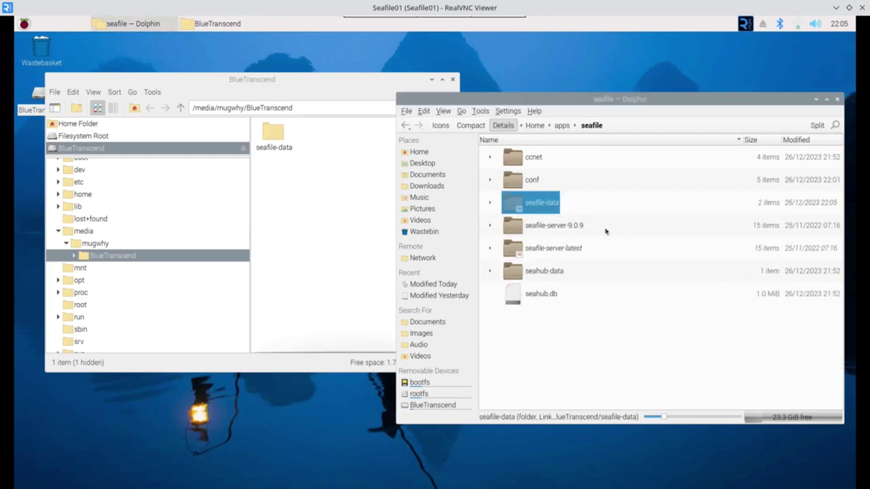
pyautogui.click(575, 331)
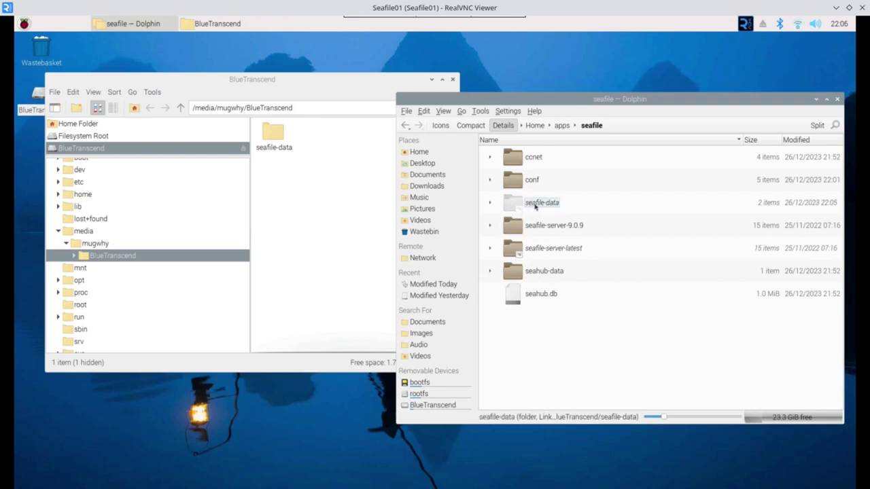
# - Confirm the linked seafile-data holds library-template and seafile.db, then relaunch the file manager from System Tools
pyautogui.doubleClick(535, 205)
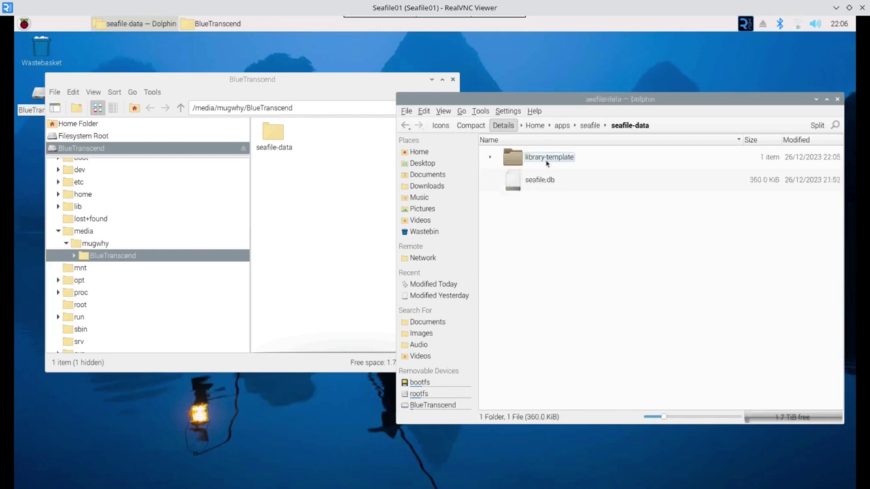
pyautogui.doubleClick(281, 141)
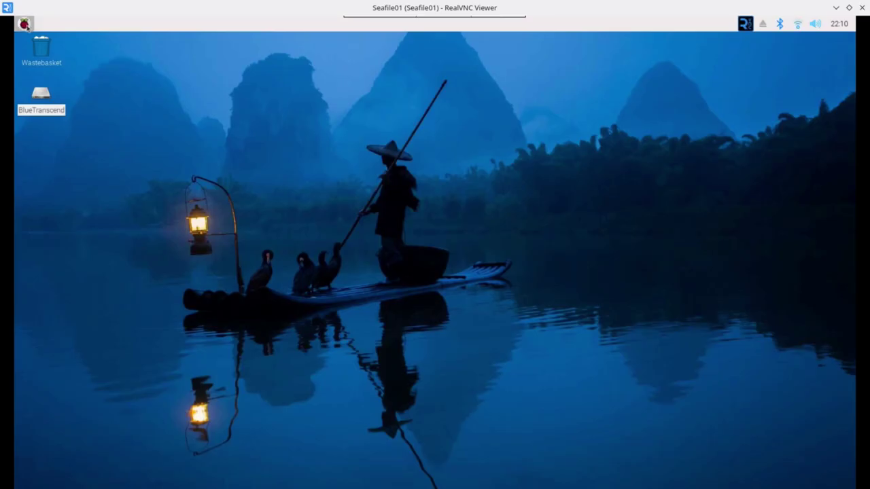
pyautogui.click(25, 25)
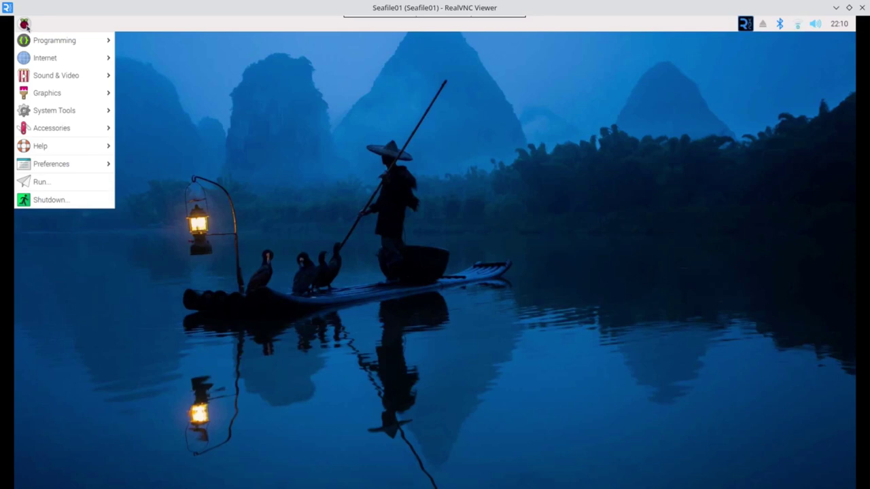
pyautogui.moveTo(80, 110)
pyautogui.click(172, 117)
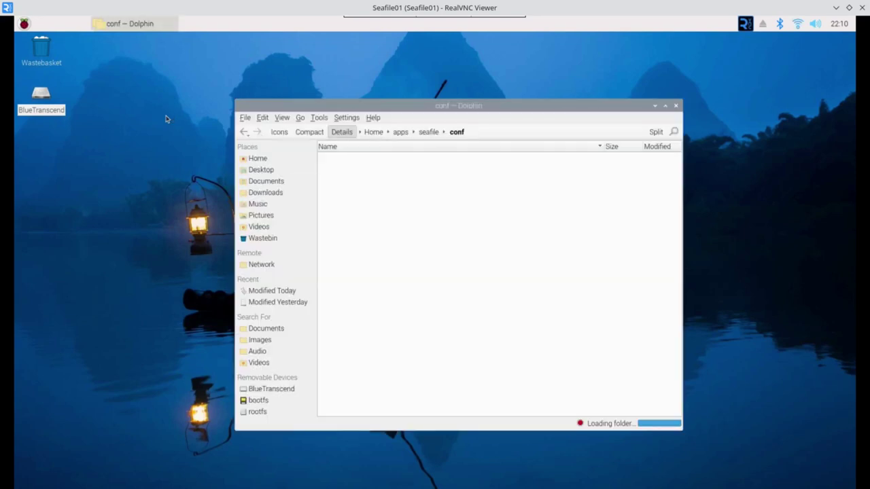
# - Go to Home › apps › seafile and bring up the actions for seafile-server-latest
pyautogui.click(265, 159)
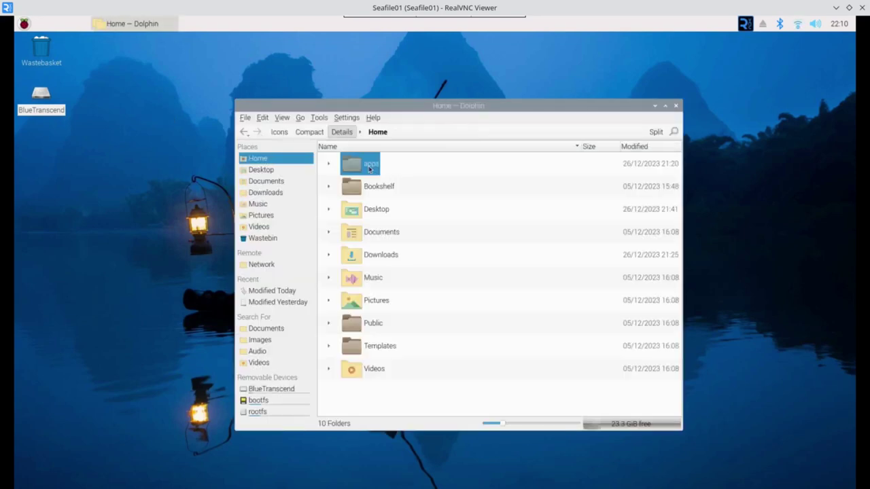
pyautogui.click(361, 163)
pyautogui.click(369, 166)
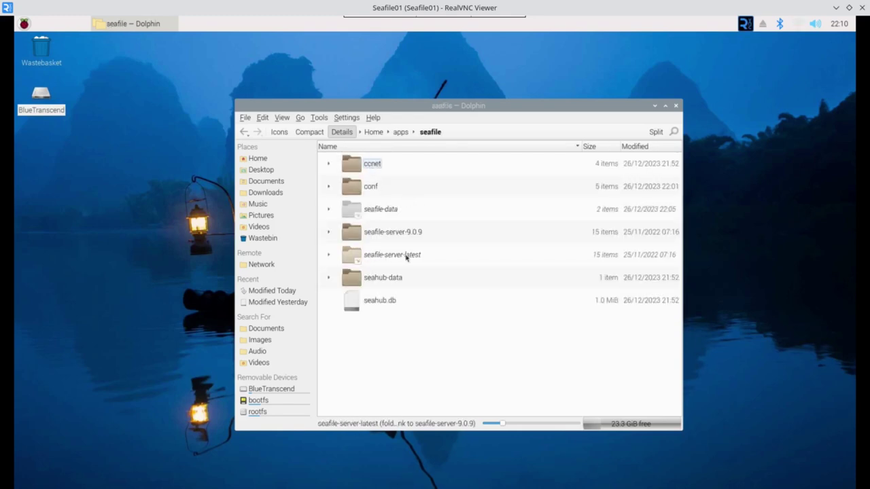
pyautogui.click(406, 256)
pyautogui.rightClick(406, 257)
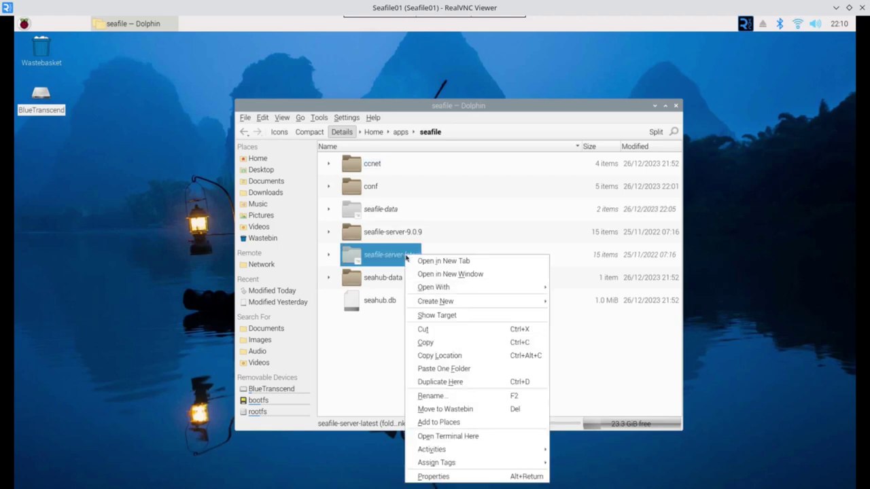
# - Open a terminal in seafile-server-latest, widen and reposition it, and list the folder's scripts with dir
pyautogui.click(474, 443)
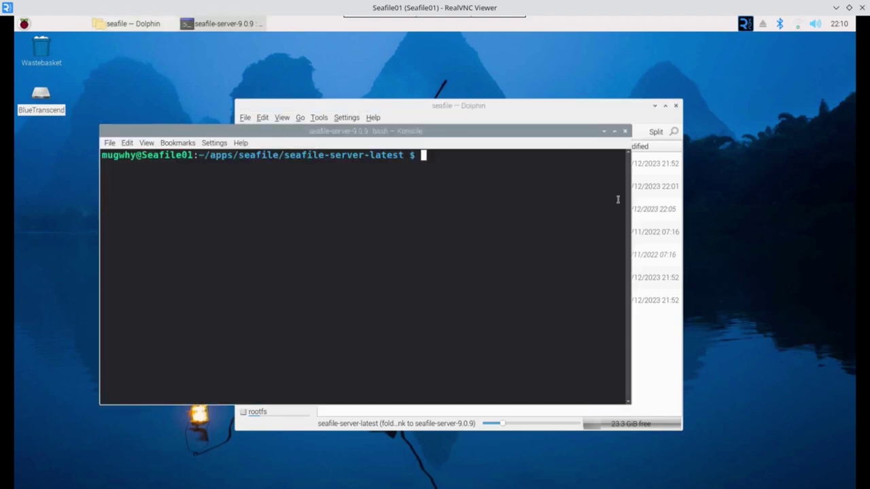
pyautogui.moveTo(632, 203); pyautogui.dragTo(738, 206)
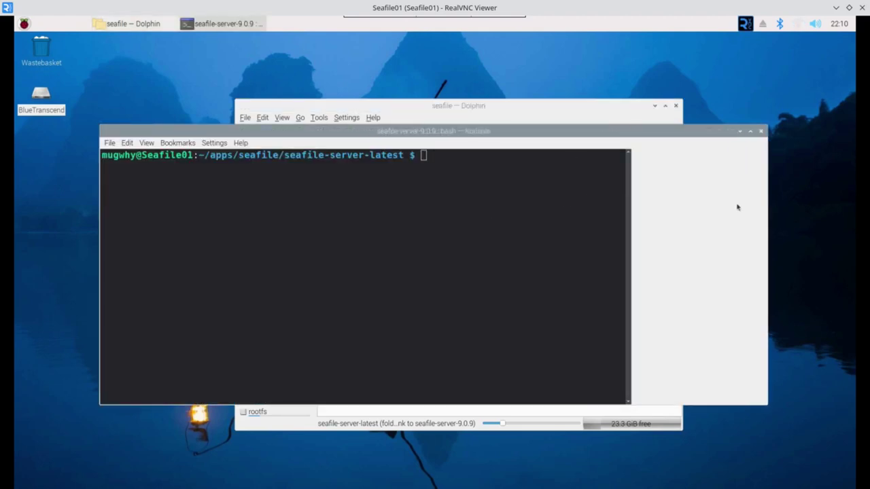
pyautogui.moveTo(500, 130); pyautogui.dragTo(443, 104)
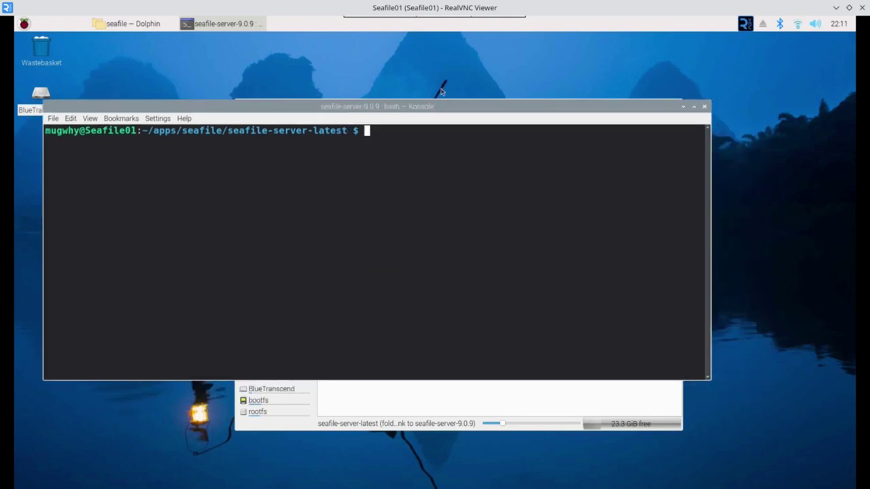
pyautogui.write('dir')
pyautogui.press('Return')
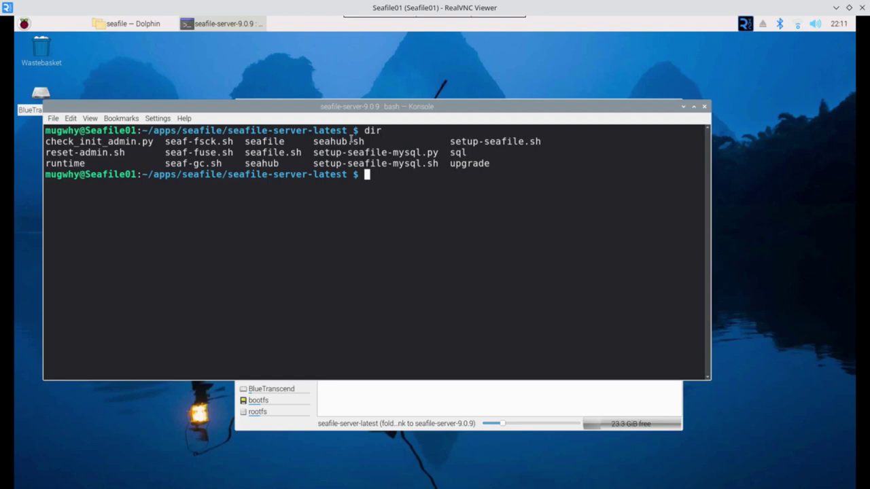
pyautogui.press('Return')
pyautogui.press('Return')
pyautogui.press('Return')
pyautogui.press('Return')
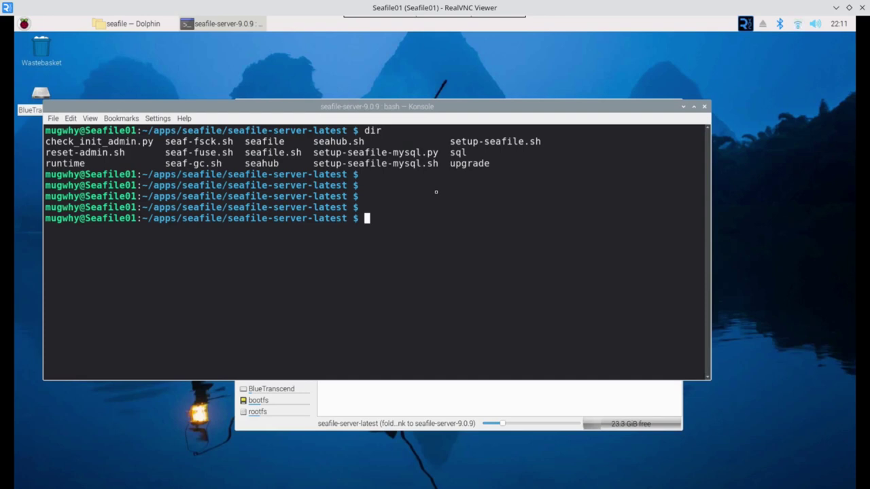
# - Run ./seafile.sh start so the Seafile server reports it has started
pyautogui.write('./seafile')
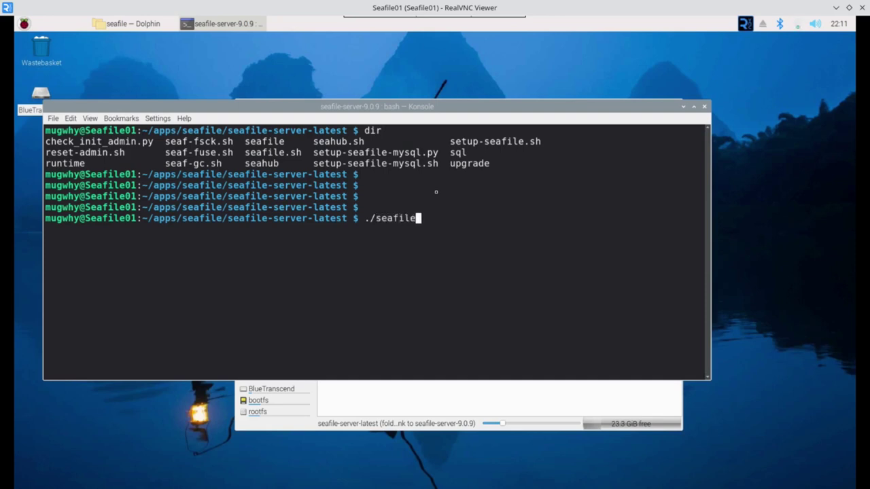
pyautogui.write('.sh start')
pyautogui.press('Return')
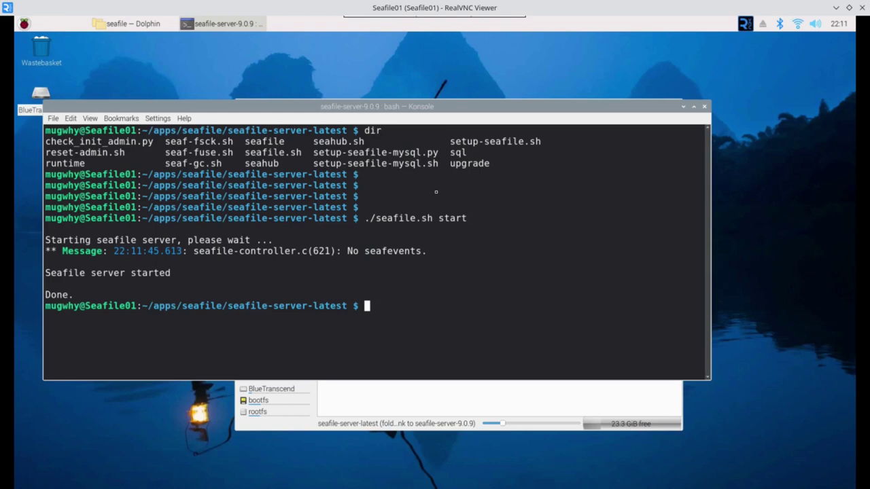
pyautogui.press('Return')
pyautogui.press('Return')
pyautogui.press('Return')
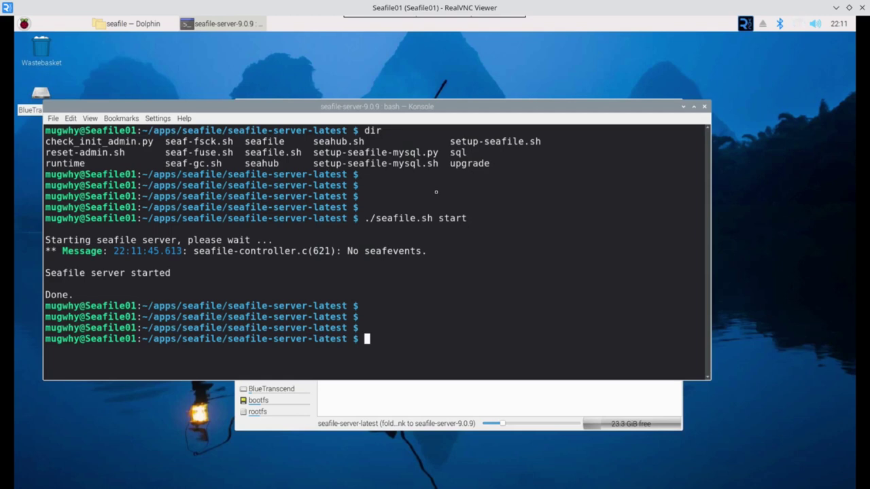
# - Start Seahub on port 8000 with ./seahub.sh start and enter the admin account's e-mail address
pyautogui.write('./seahub')
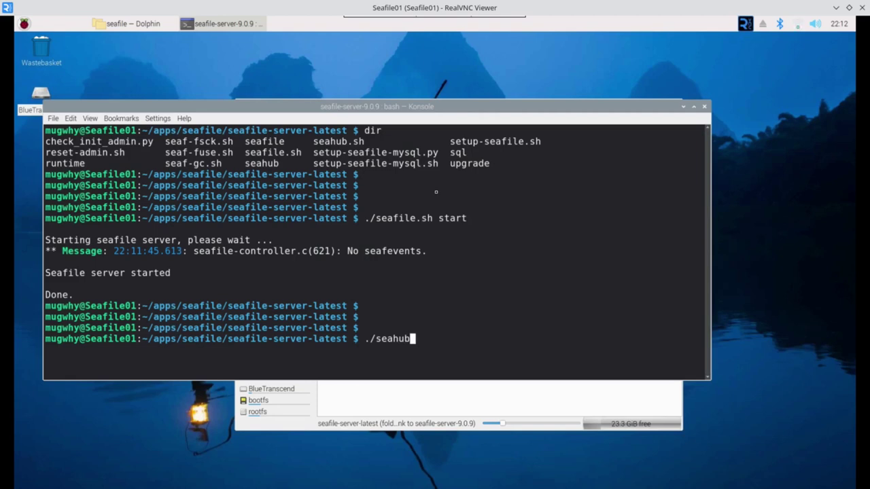
pyautogui.write('.sh start')
pyautogui.press('Return')
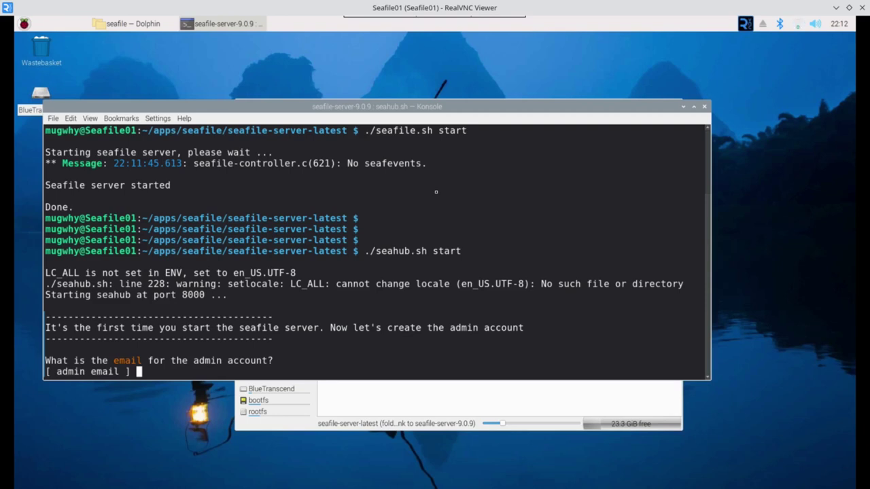
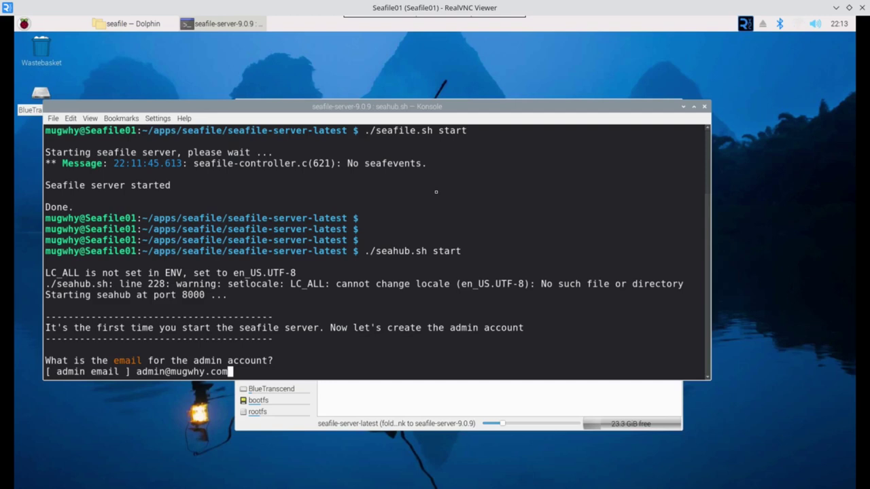
pyautogui.press('Return')
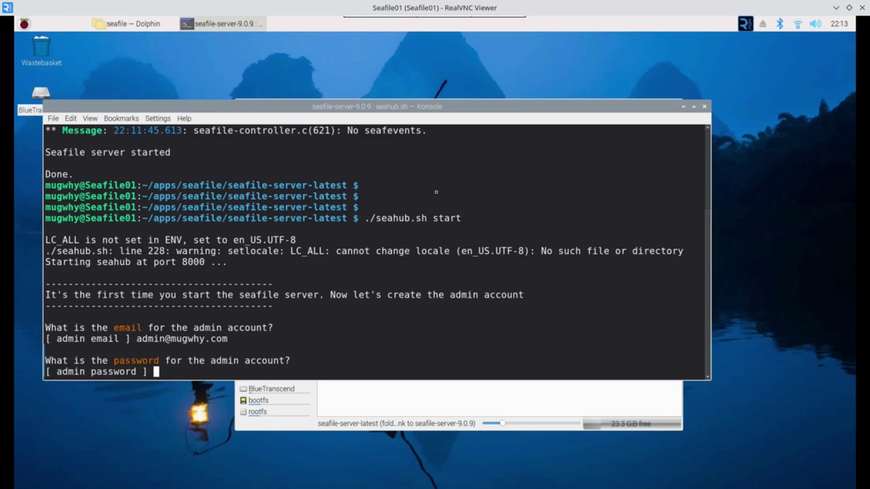
# - Enter and confirm the admin password, then bring the host's Brave browser to the front
pyautogui.press('Return')
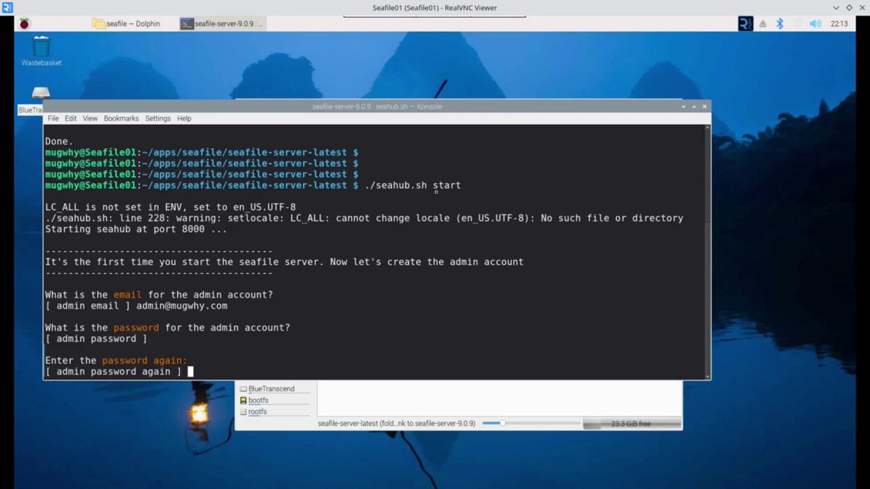
pyautogui.press('Return')
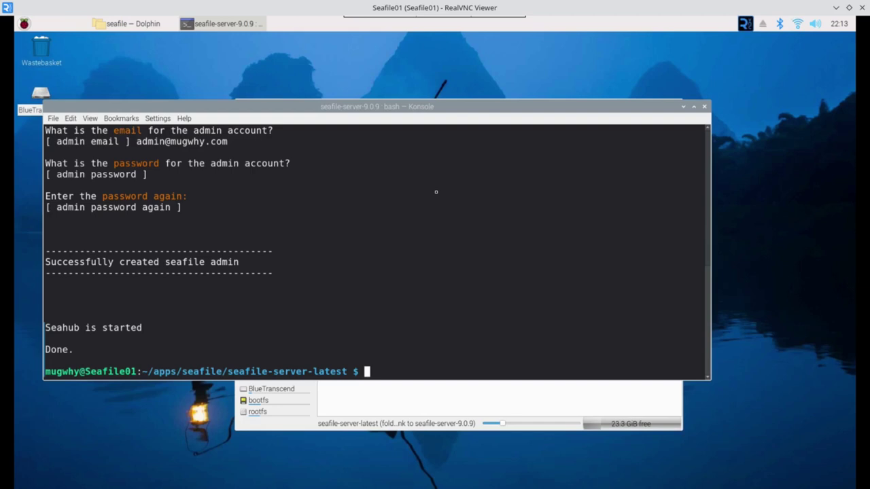
pyautogui.press('Return')
pyautogui.press('Return')
pyautogui.press('Return')
pyautogui.press('Return')
pyautogui.press('Return')
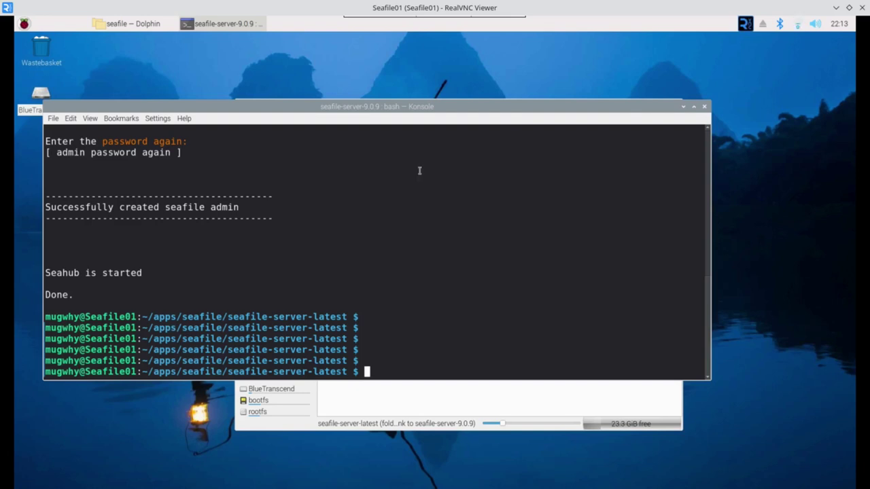
pyautogui.moveTo(802, 24)
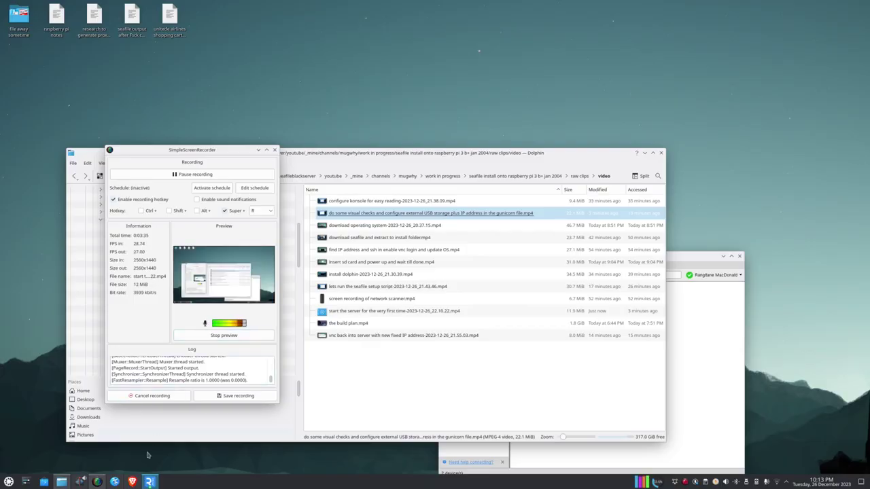
pyautogui.click(132, 482)
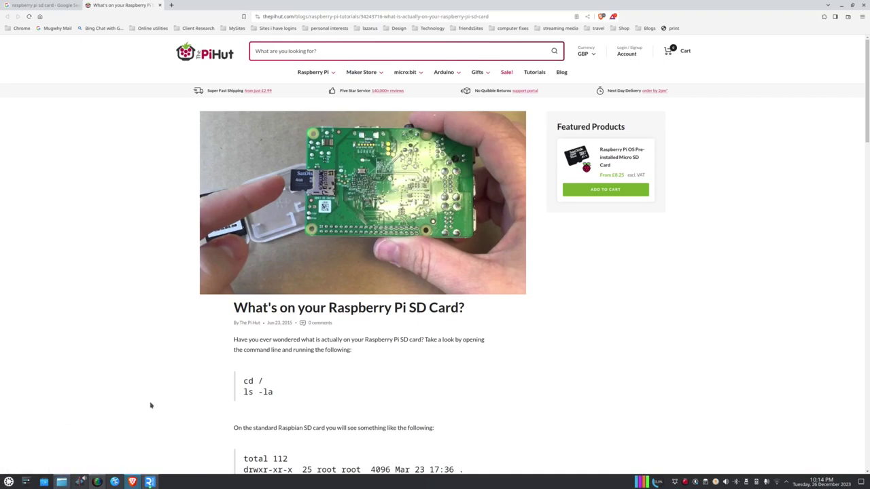
# - Load 192.168.1.91:8000 in Brave's address bar to reach the Seafile log-in page
pyautogui.press('super')
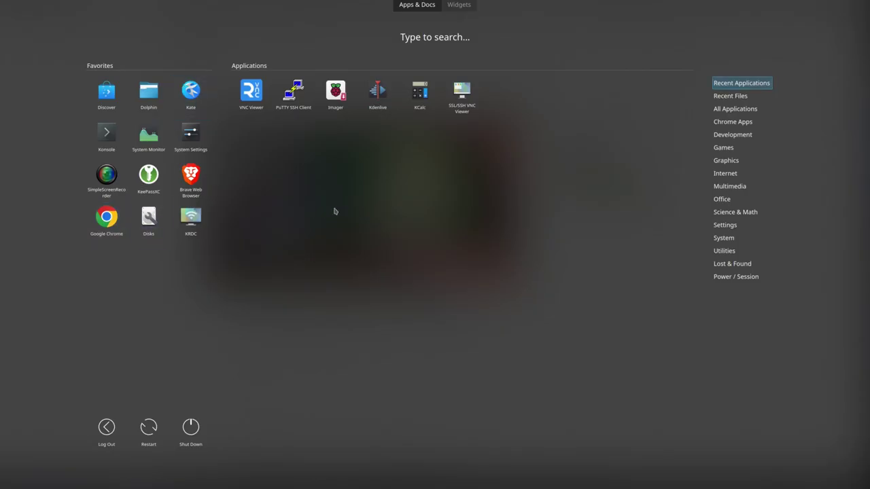
pyautogui.press('Escape')
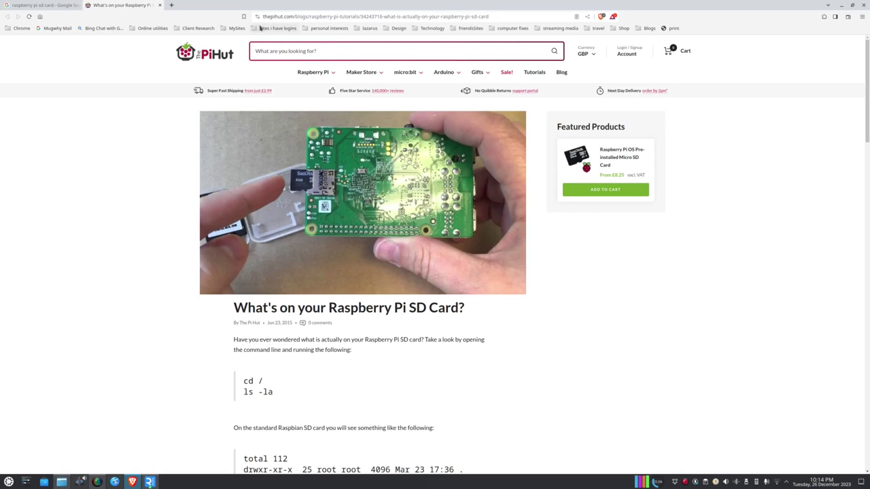
pyautogui.click(271, 16)
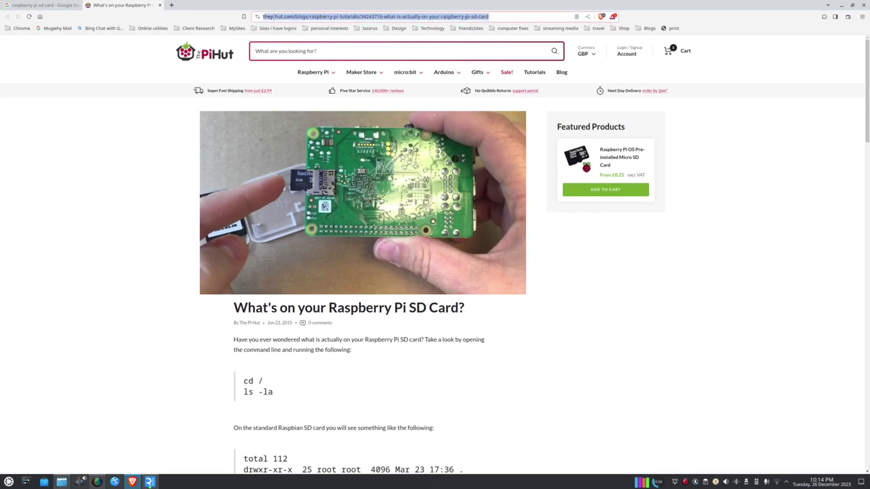
pyautogui.write('192.16')
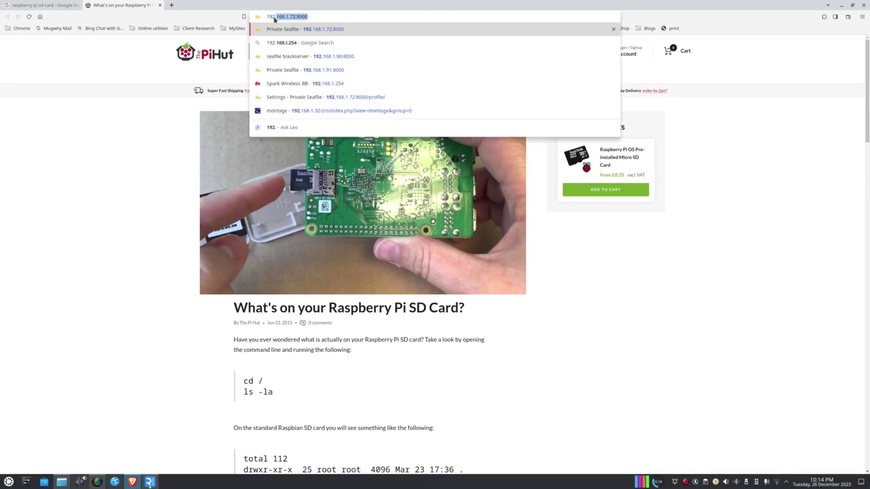
pyautogui.write('8.1.')
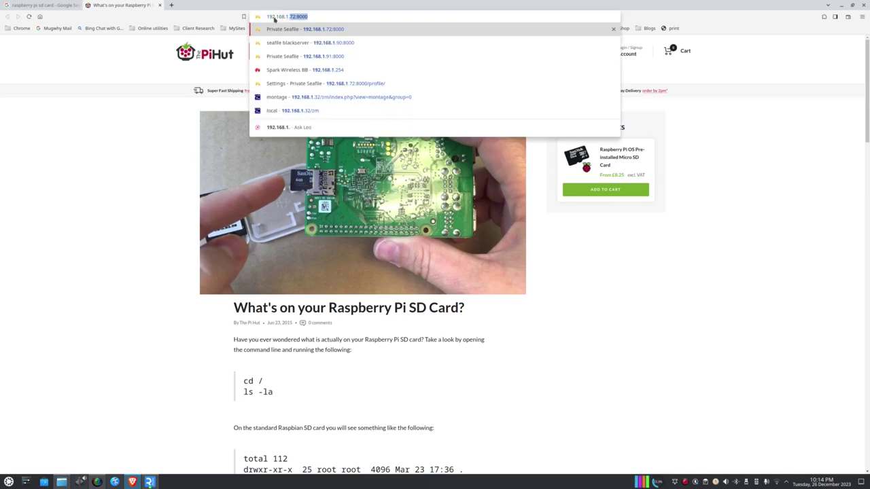
pyautogui.write('91')
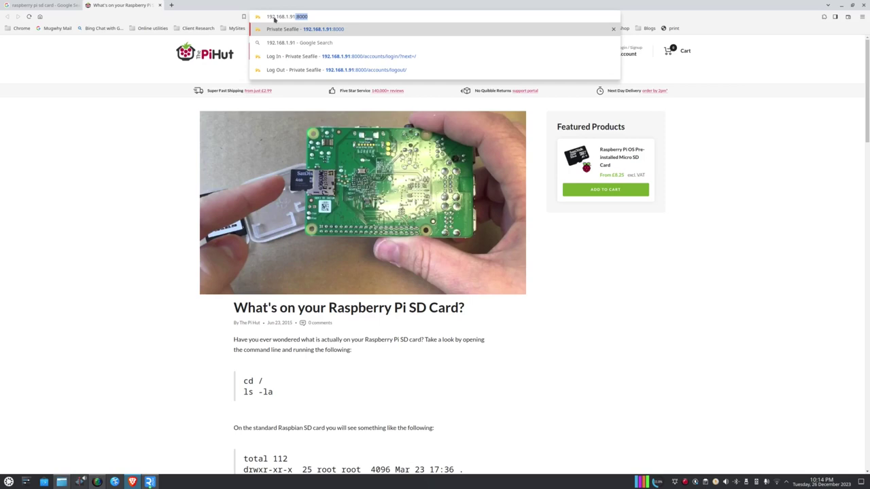
pyautogui.write(':8000')
pyautogui.press('Return')
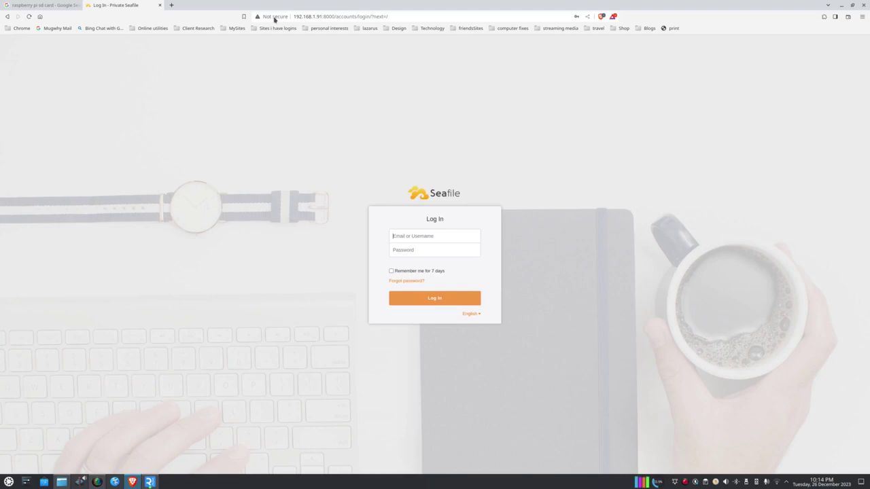
# - Log in with the admin e-mail and password, save the login in Brave, and close the Welcome dialog
pyautogui.press('Tab')
pyautogui.write('a')
pyautogui.press('Return')
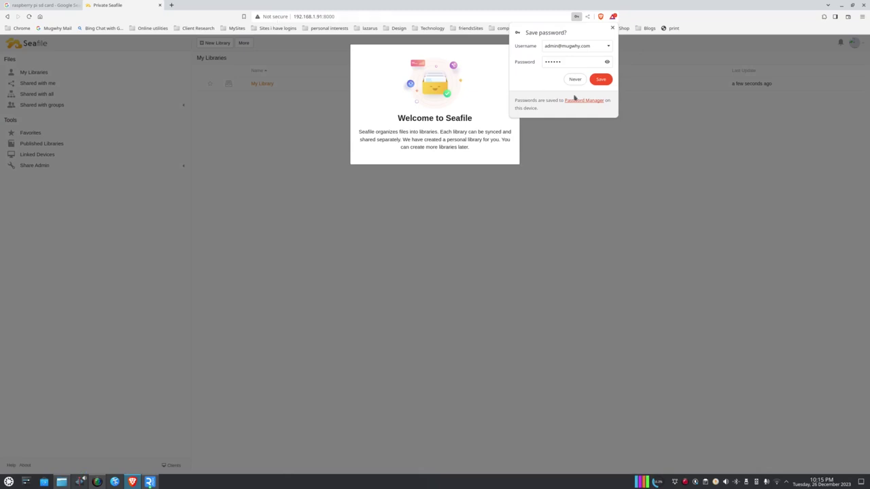
pyautogui.click(602, 80)
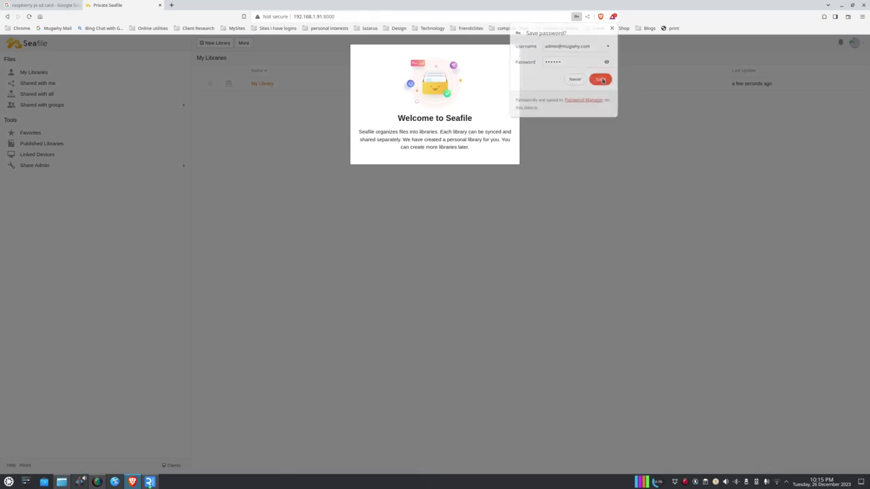
pyautogui.click(511, 53)
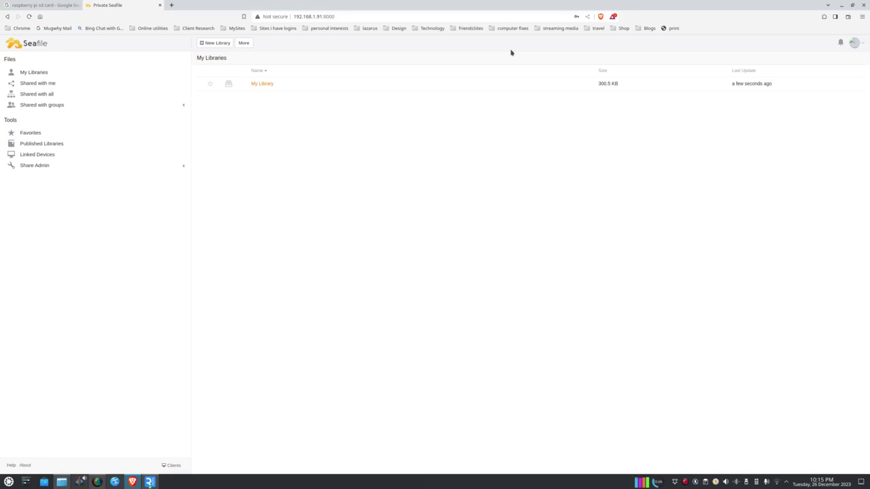
pyautogui.click(855, 45)
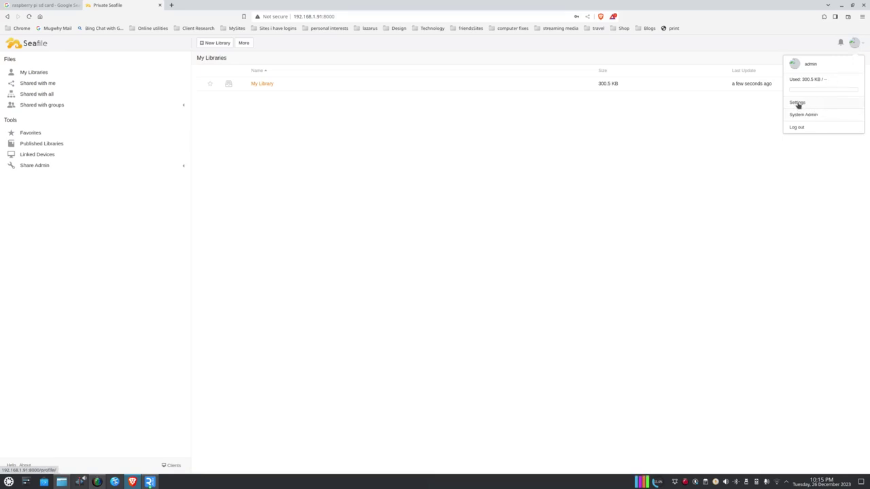
pyautogui.click(809, 116)
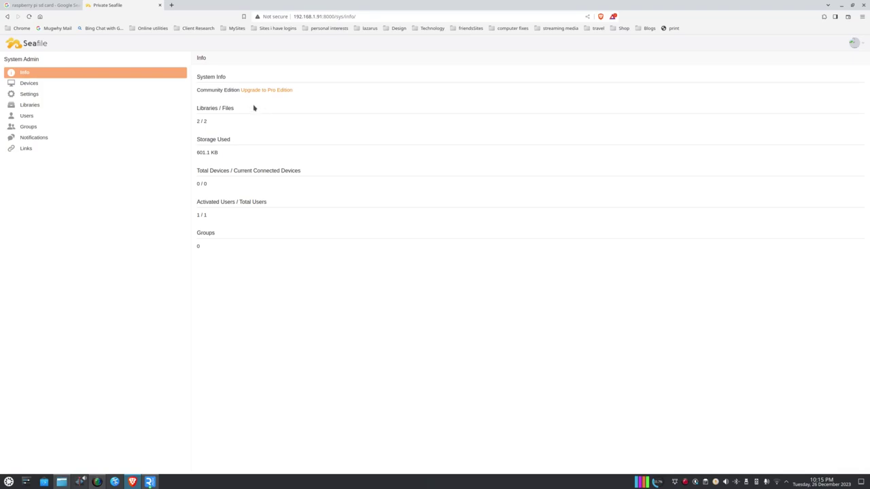
pyautogui.click(25, 94)
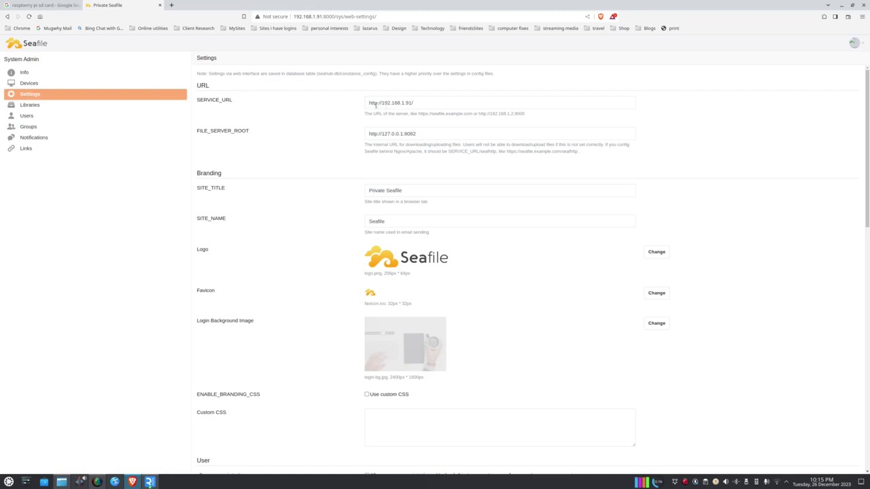
pyautogui.click(421, 101)
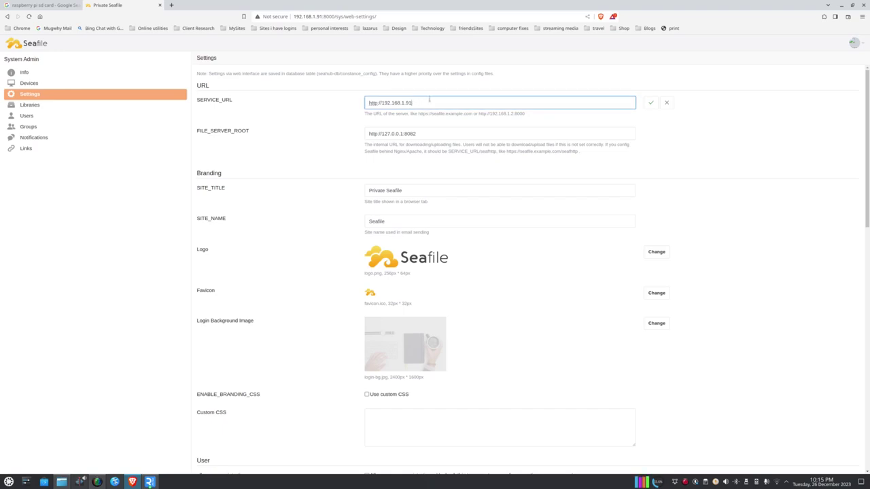
pyautogui.write(':8000')
pyautogui.click(650, 105)
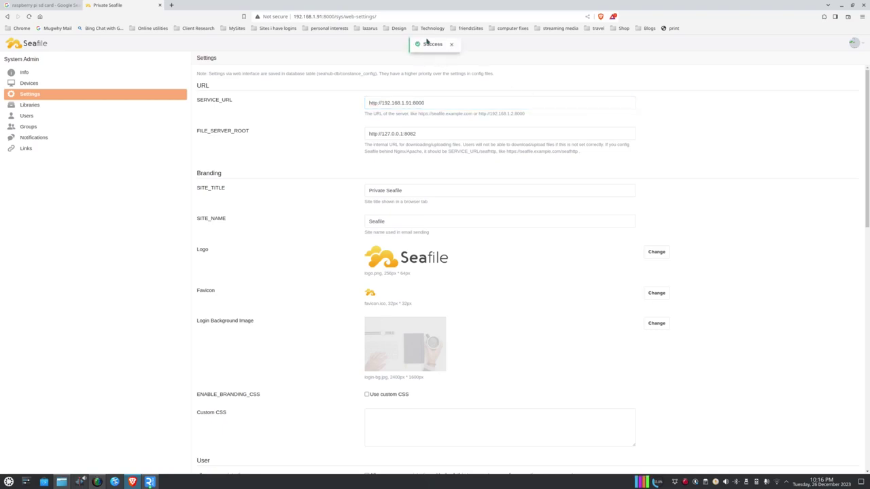
pyautogui.click(384, 133)
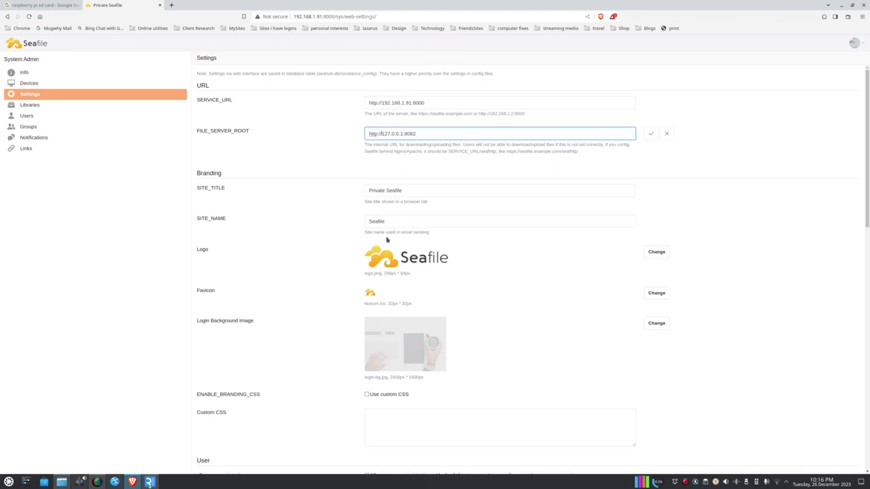
pyautogui.press('Delete')
pyautogui.press('Delete')
pyautogui.press('Delete')
pyautogui.write('192')
pyautogui.press('Right')
pyautogui.press('Delete')
pyautogui.write('168')
pyautogui.press('Right')
pyautogui.press('Delete')
pyautogui.write('19')
pyautogui.click(650, 135)
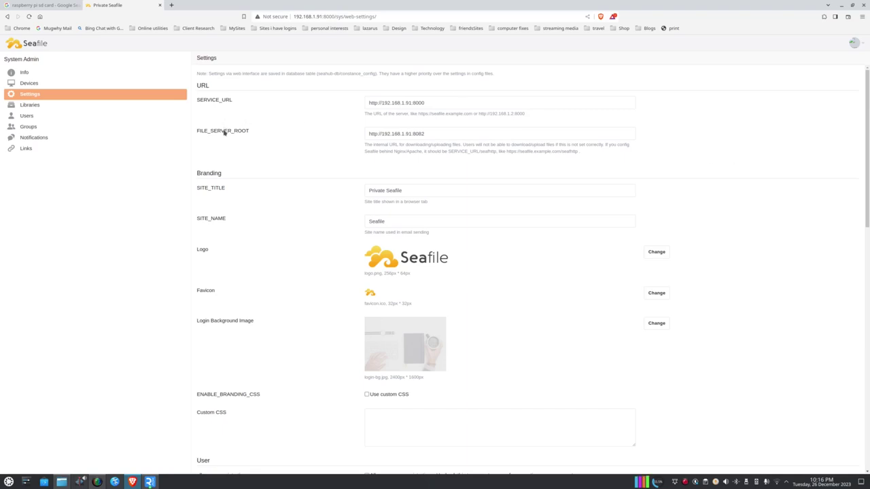
pyautogui.click(27, 117)
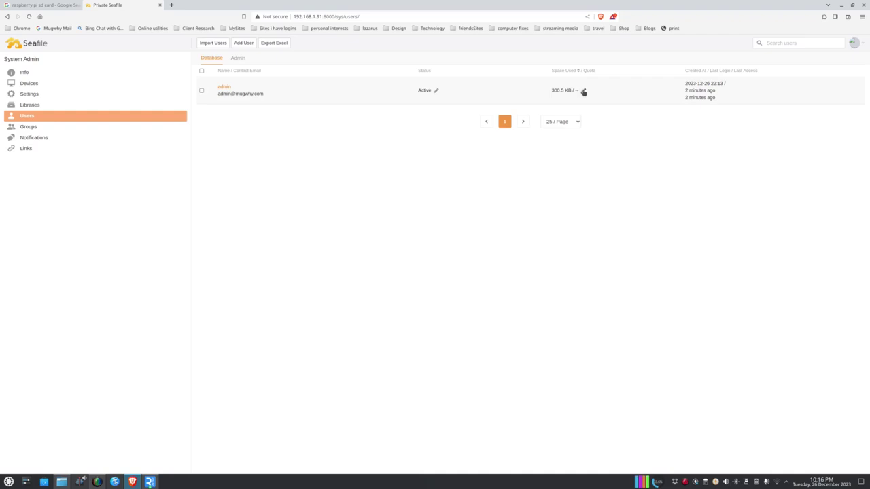
# - Set the admin account's quota to 10000 MB (10.0 GB) in the Set Quota dialog
pyautogui.click(582, 90)
pyautogui.click(418, 77)
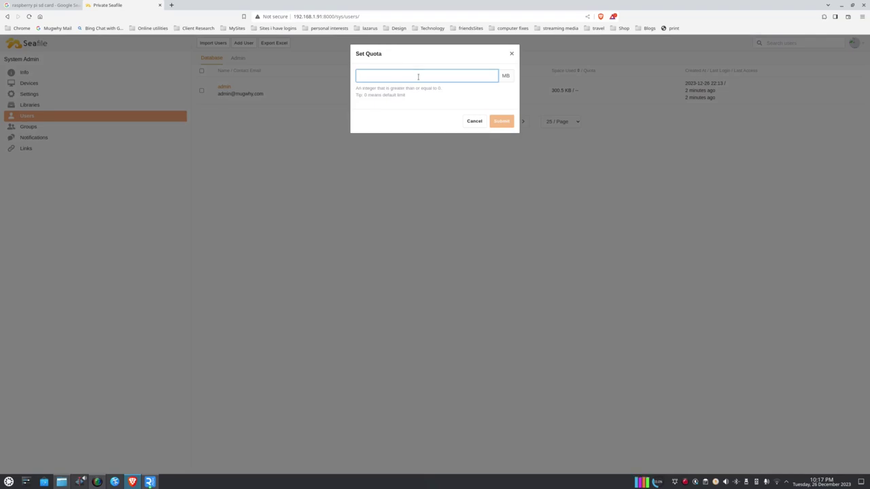
pyautogui.write('10000')
pyautogui.press('Return')
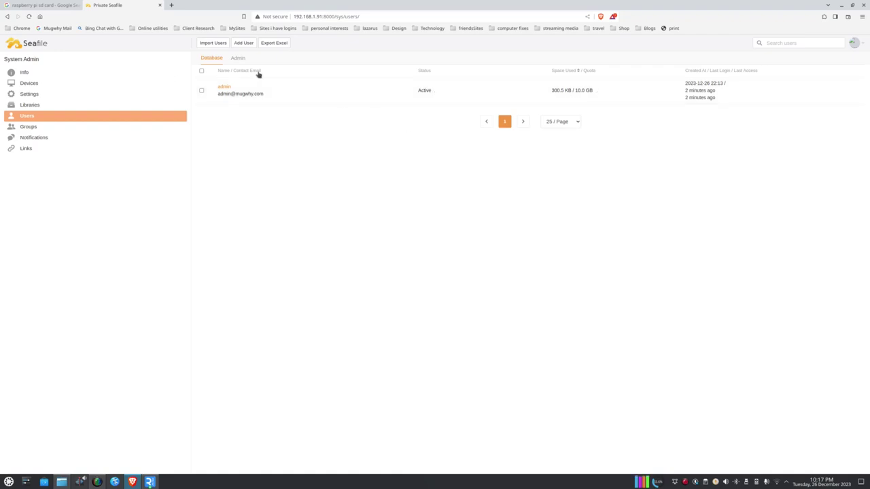
# - Upload me.jpg from InternalSATA > seafileclearserver > profile pics as the admin's profile avatar
pyautogui.click(851, 45)
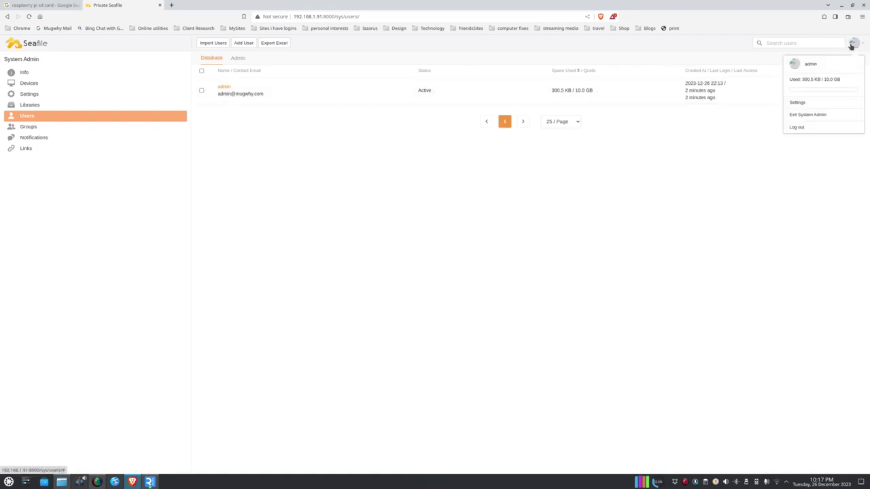
pyautogui.click(798, 103)
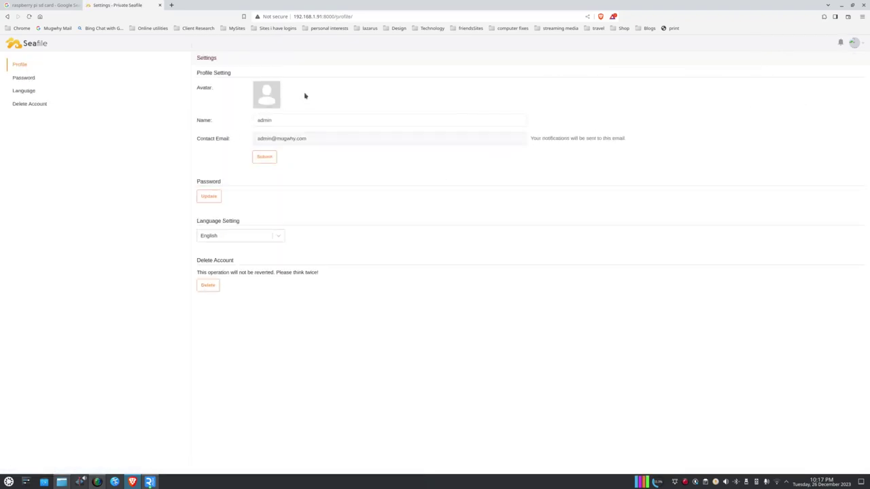
pyautogui.click(269, 91)
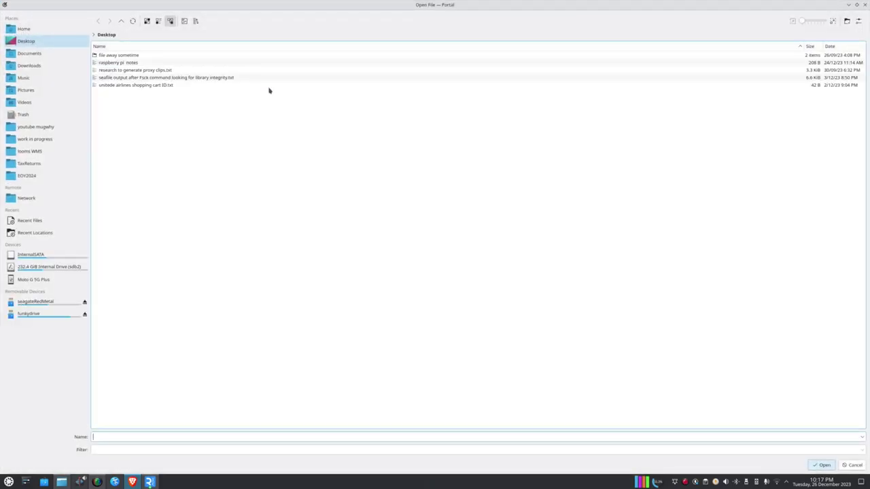
pyautogui.click(37, 254)
pyautogui.doubleClick(127, 76)
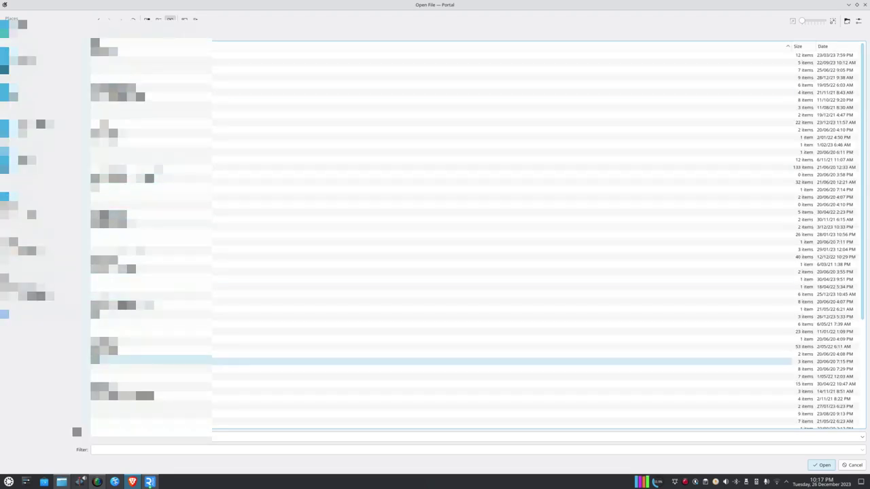
pyautogui.doubleClick(123, 315)
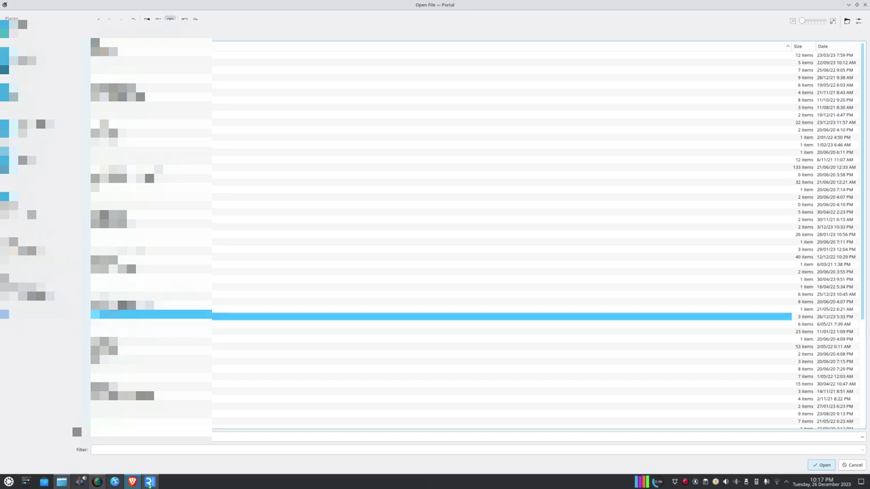
pyautogui.click(109, 71)
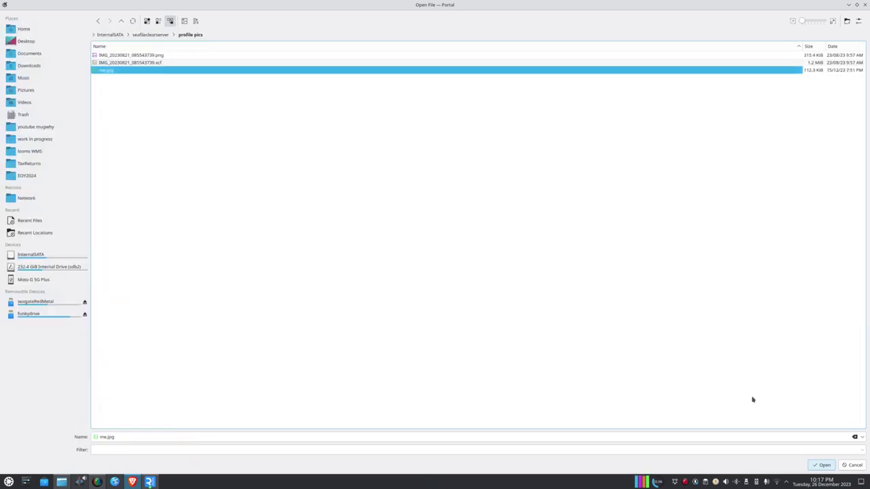
pyautogui.click(817, 466)
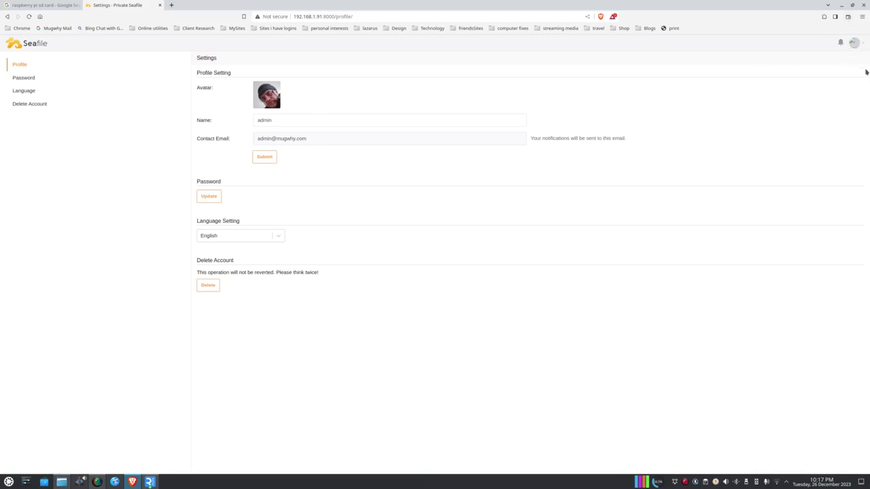
# - Log out of Seafile from the avatar menu, then log back in to the My Libraries page
pyautogui.click(862, 45)
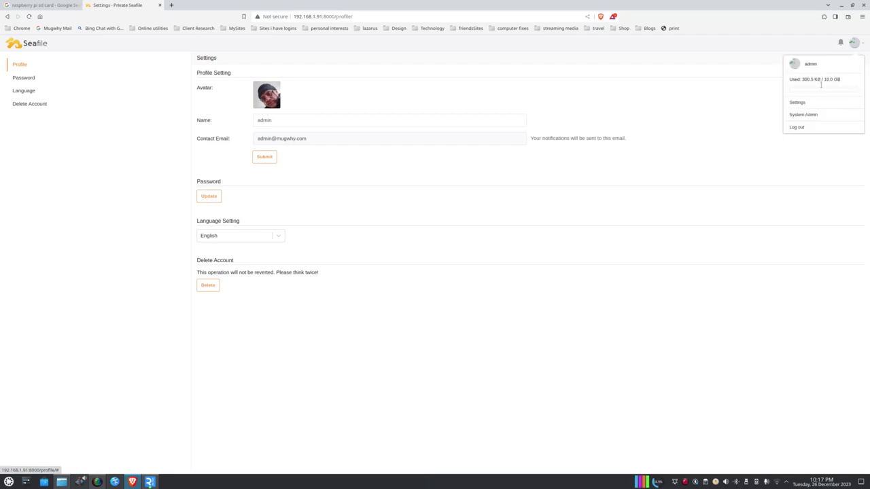
pyautogui.click(801, 126)
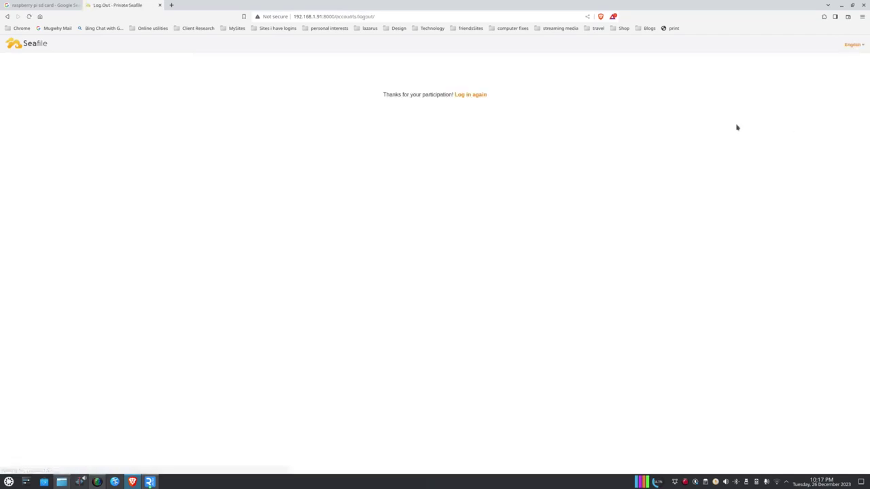
pyautogui.click(472, 95)
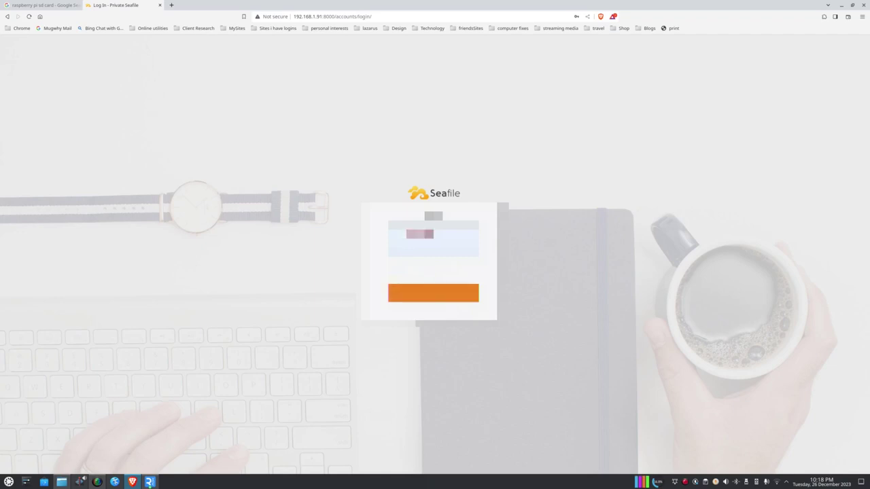
pyautogui.press('Return')
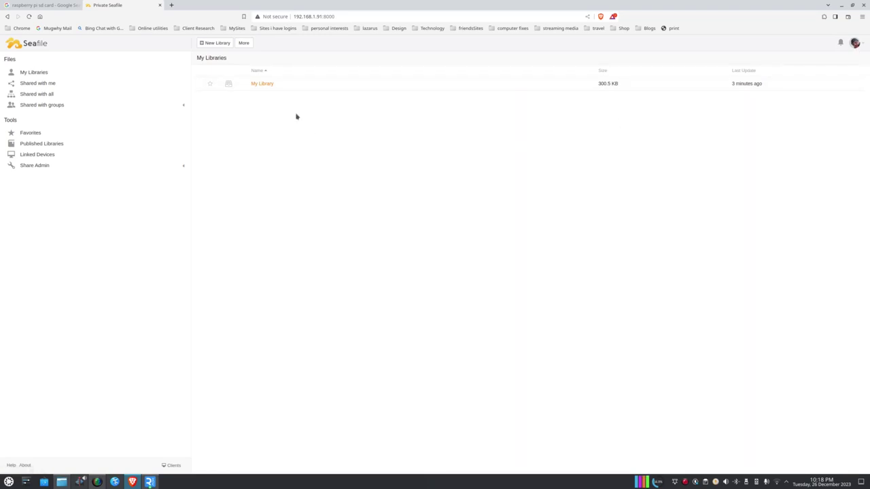
# - Create a new file named notes.txt in My Library
pyautogui.click(263, 85)
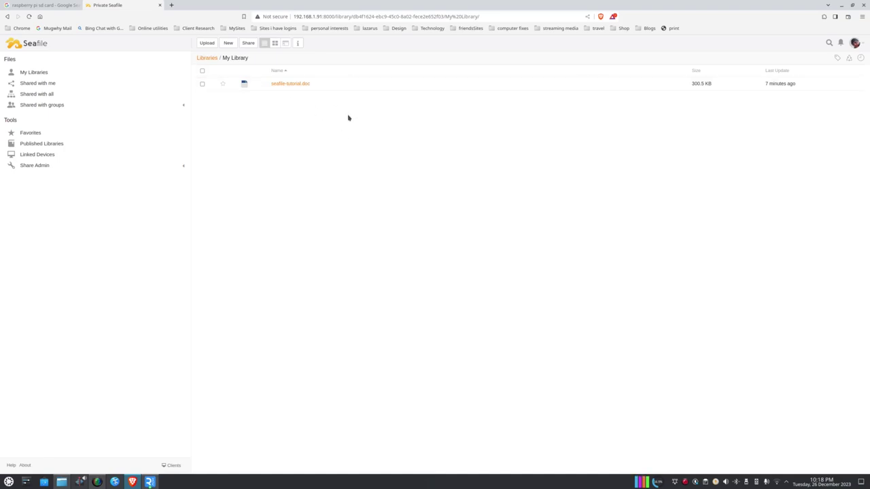
pyautogui.click(228, 43)
pyautogui.click(246, 68)
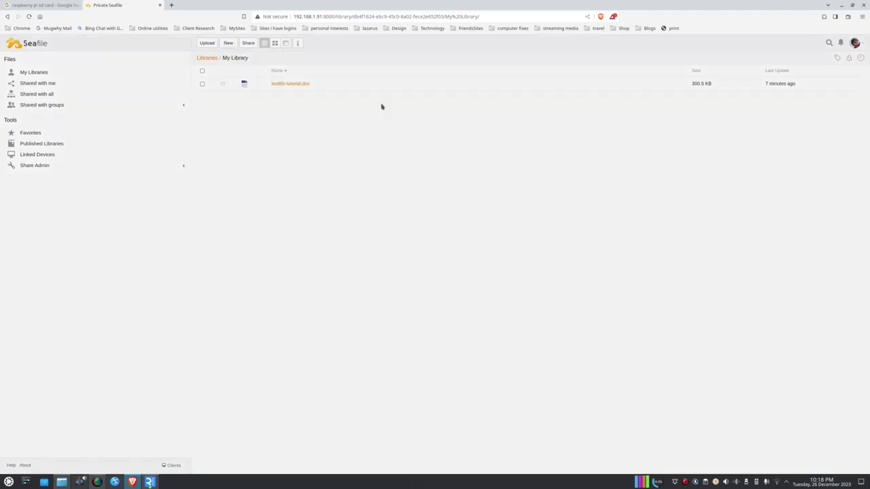
pyautogui.write('no')
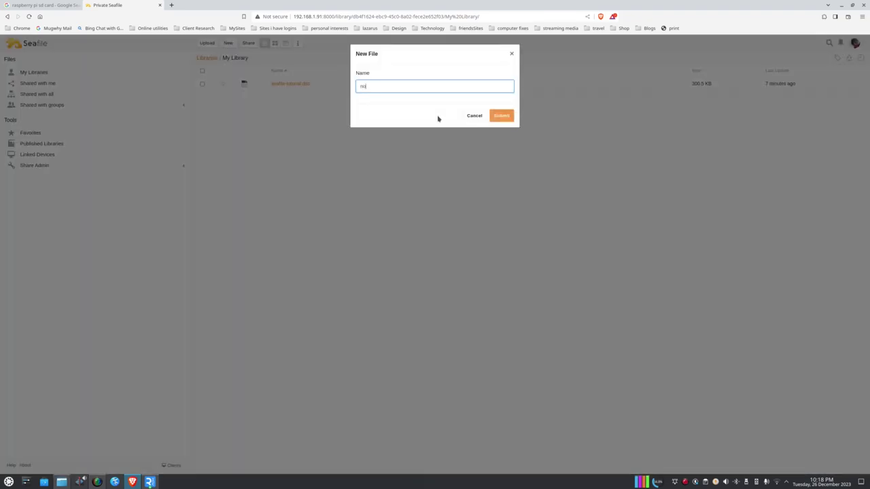
pyautogui.write('tes.txt')
pyautogui.press('Return')
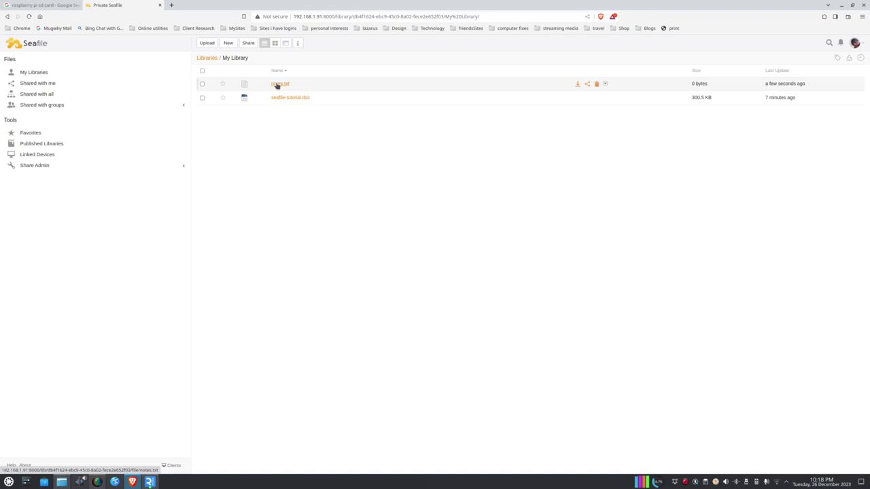
# - Write 'this is a test' in notes.txt and save it
pyautogui.click(276, 85)
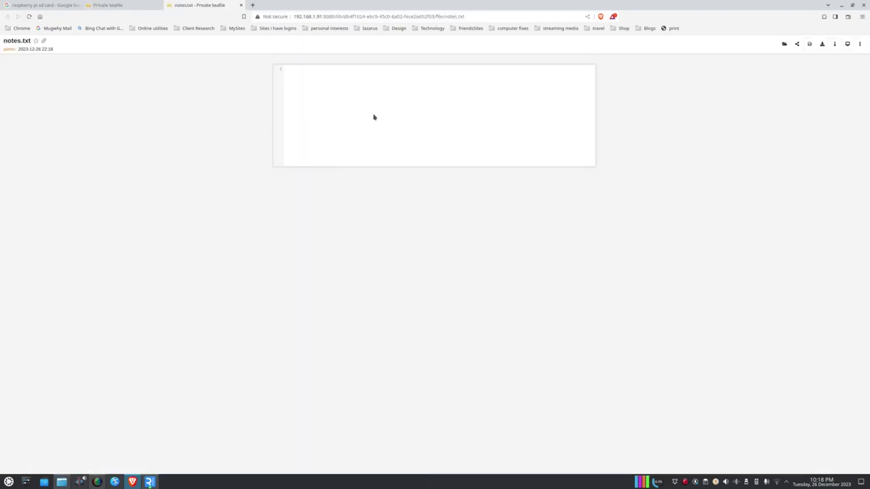
pyautogui.write('this is a test')
pyautogui.click(809, 44)
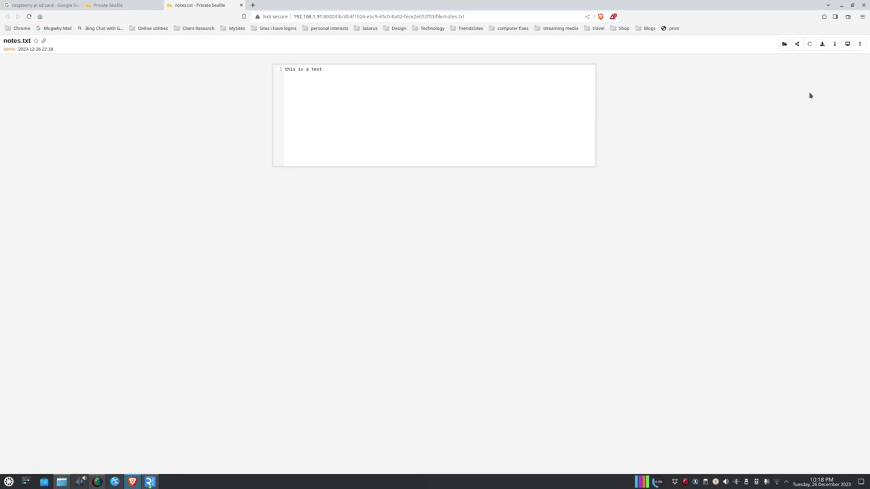
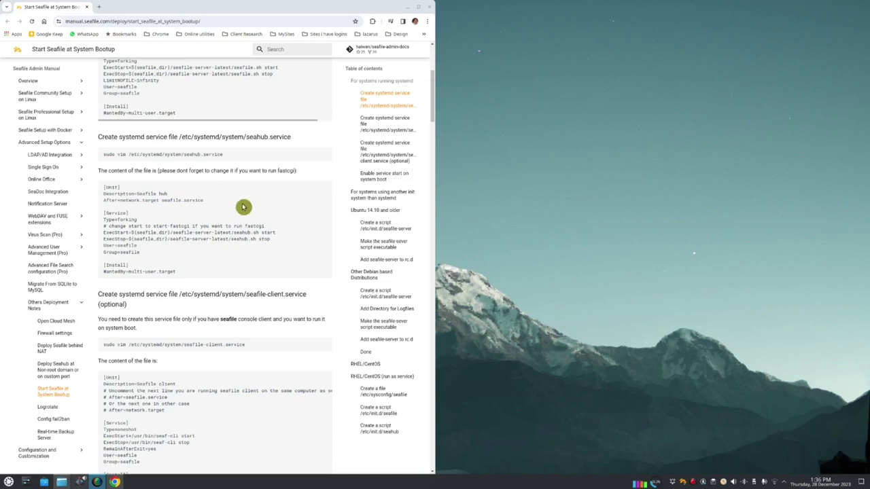
# - Start VNC Viewer and log in to Seafile01 with its password
pyautogui.scroll(3, 239, 218)
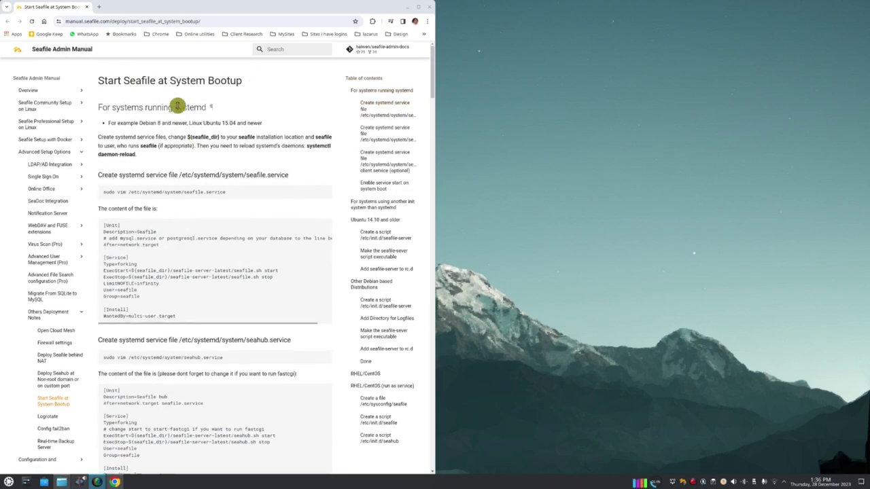
pyautogui.scroll(-5, 178, 106)
pyautogui.scroll(5, 211, 215)
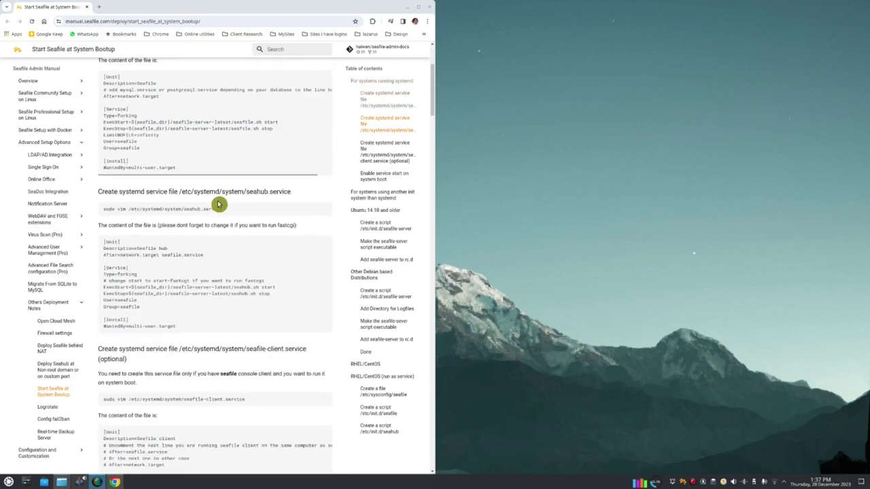
pyautogui.scroll(-1, 221, 171)
pyautogui.scroll(-15, 221, 172)
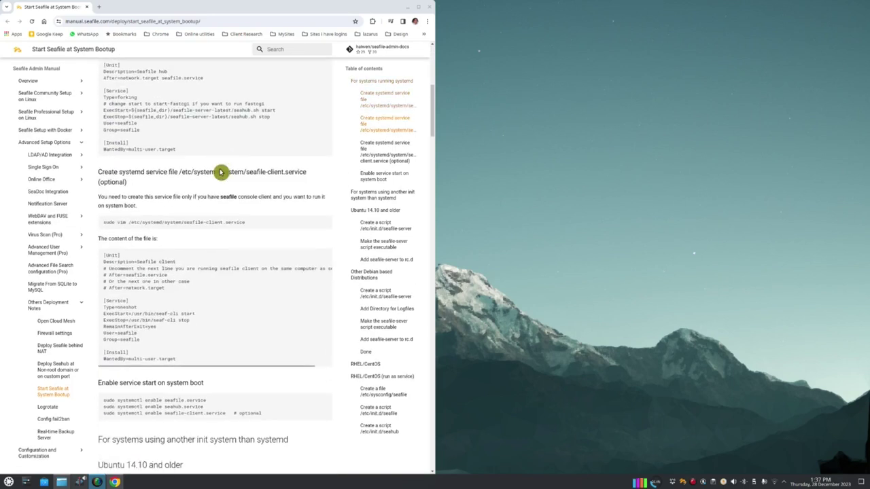
pyautogui.scroll(-10, 221, 173)
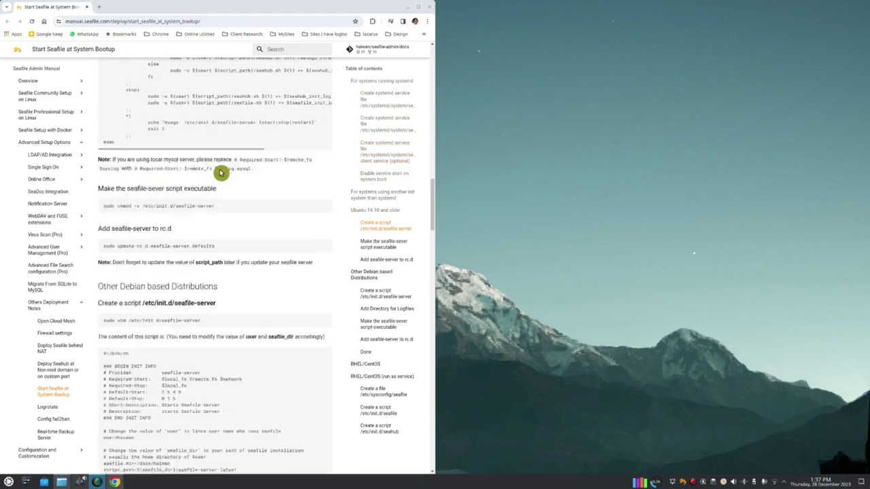
pyautogui.scroll(-5, 221, 172)
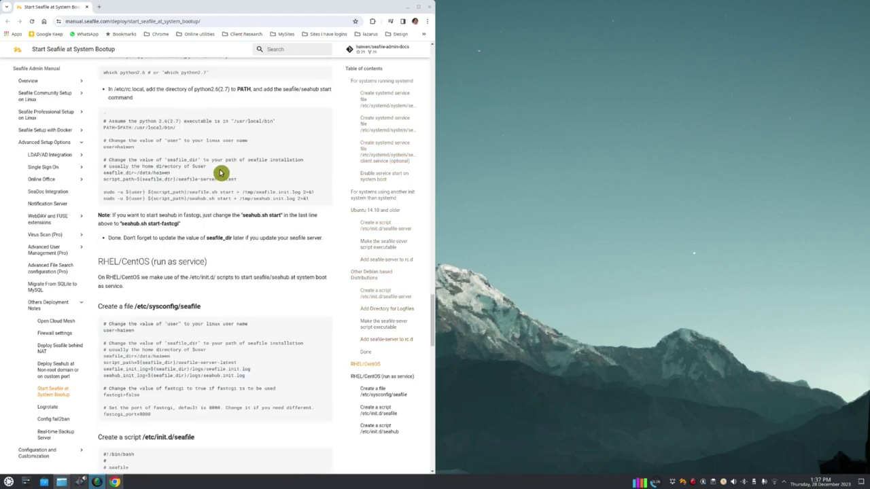
pyautogui.scroll(7, 221, 173)
pyautogui.scroll(15, 221, 172)
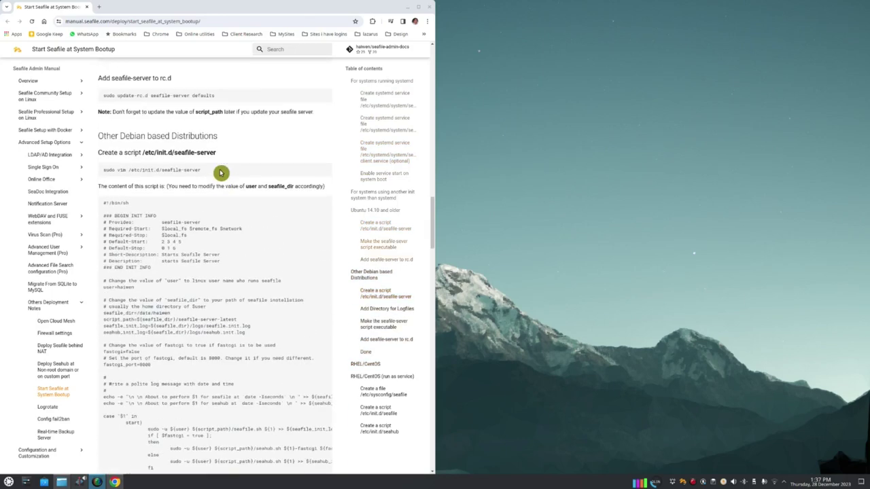
pyautogui.scroll(10, 221, 173)
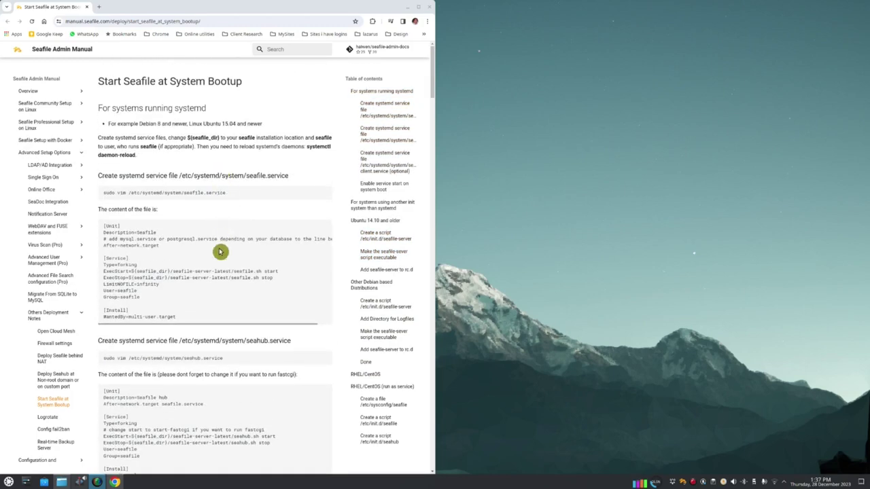
pyautogui.scroll(-3, 220, 252)
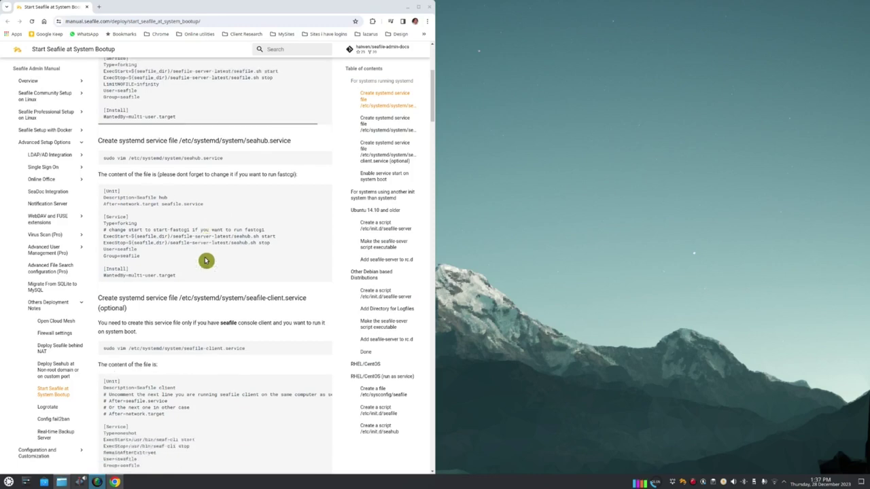
pyautogui.scroll(-3, 206, 261)
pyautogui.scroll(-2, 209, 268)
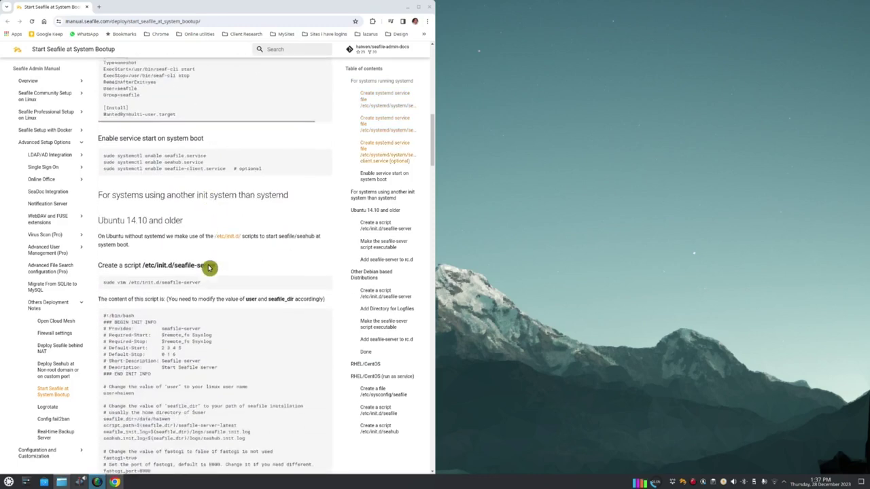
pyautogui.scroll(-3, 209, 268)
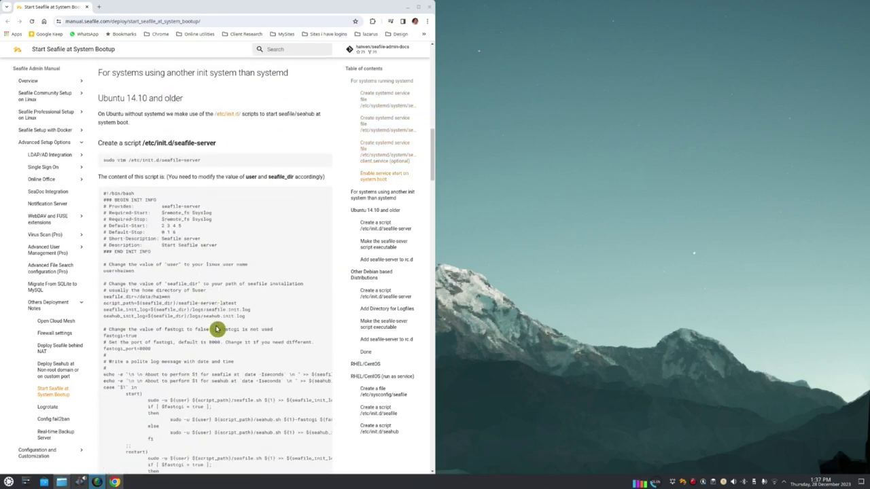
pyautogui.scroll(5, 215, 328)
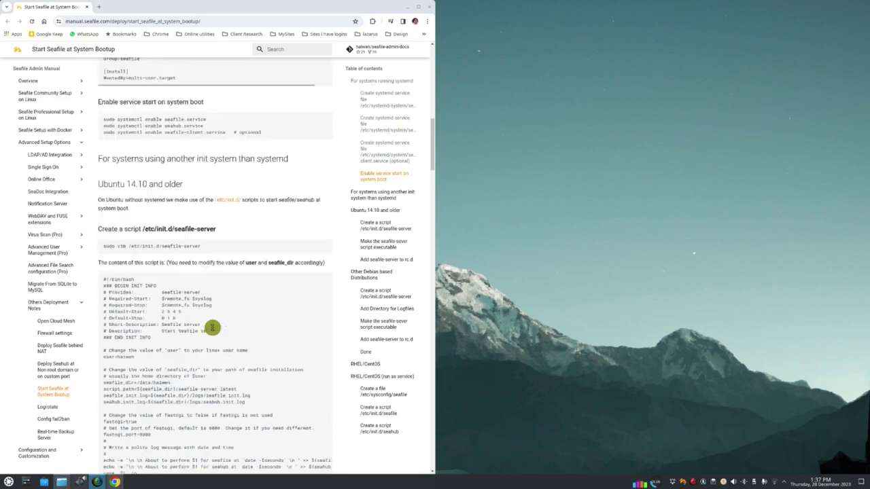
pyautogui.scroll(8, 212, 328)
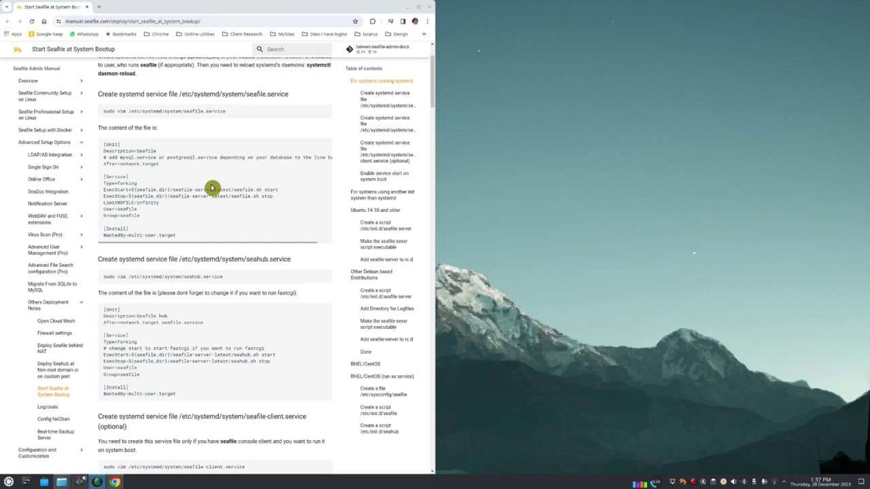
pyautogui.scroll(2, 177, 192)
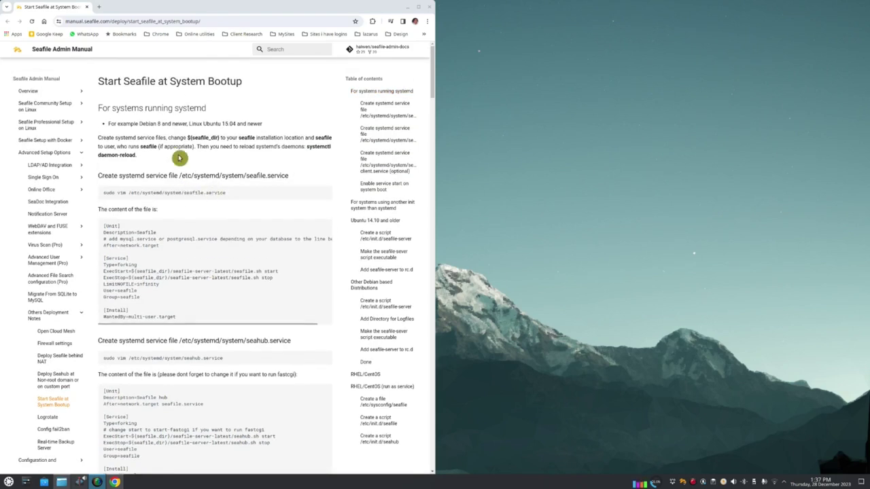
pyautogui.scroll(-4, 180, 159)
pyautogui.scroll(-3, 176, 245)
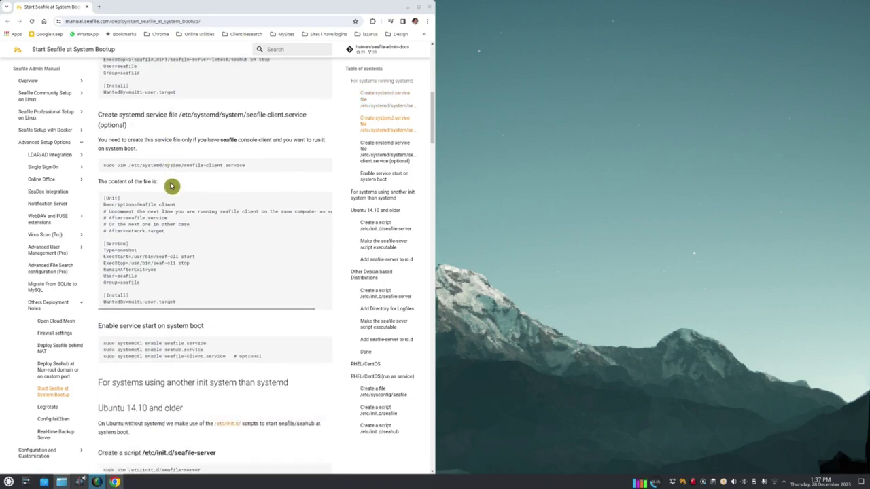
pyautogui.scroll(-4, 172, 371)
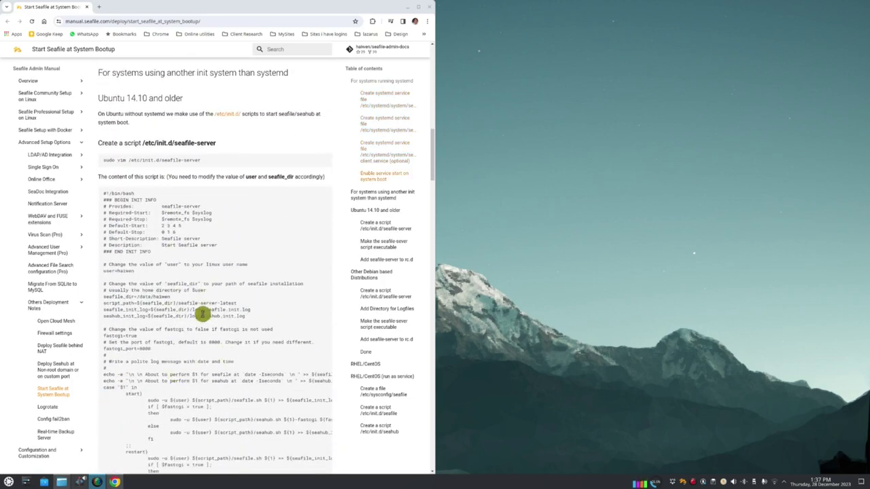
pyautogui.scroll(-5, 201, 314)
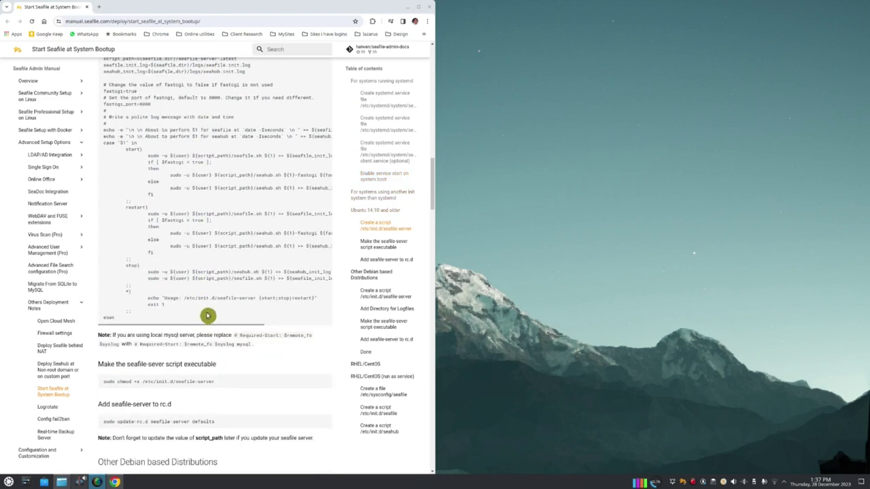
pyautogui.scroll(2, 207, 315)
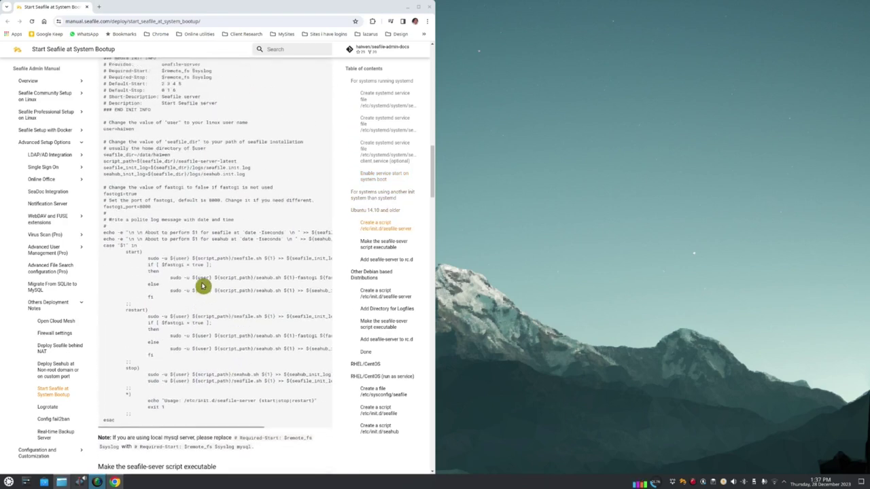
pyautogui.scroll(2, 201, 286)
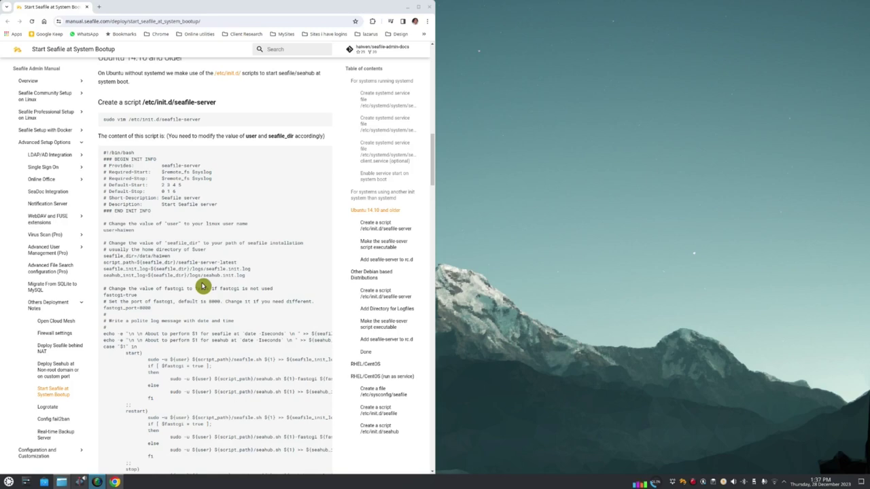
pyautogui.scroll(5, 250, 224)
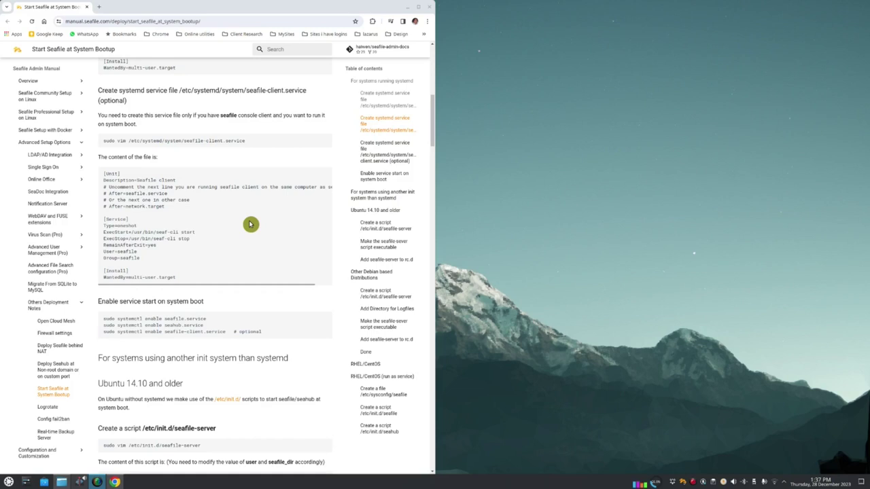
pyautogui.scroll(5, 250, 224)
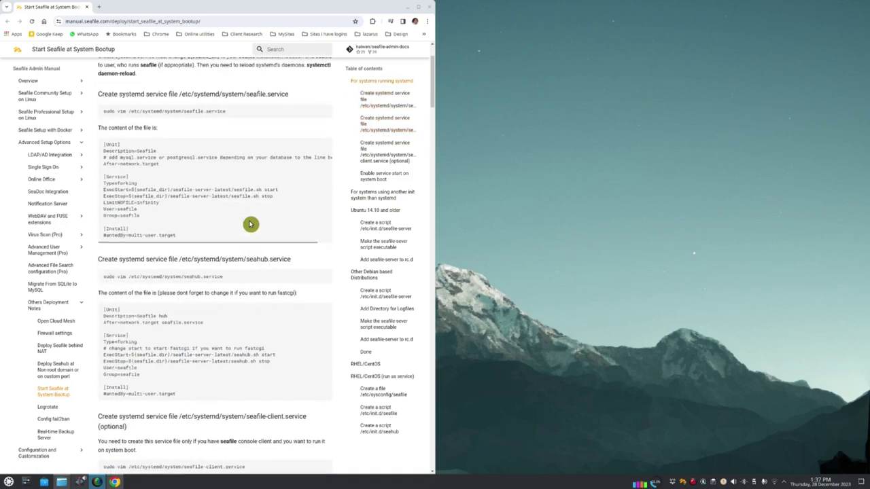
pyautogui.scroll(2, 250, 225)
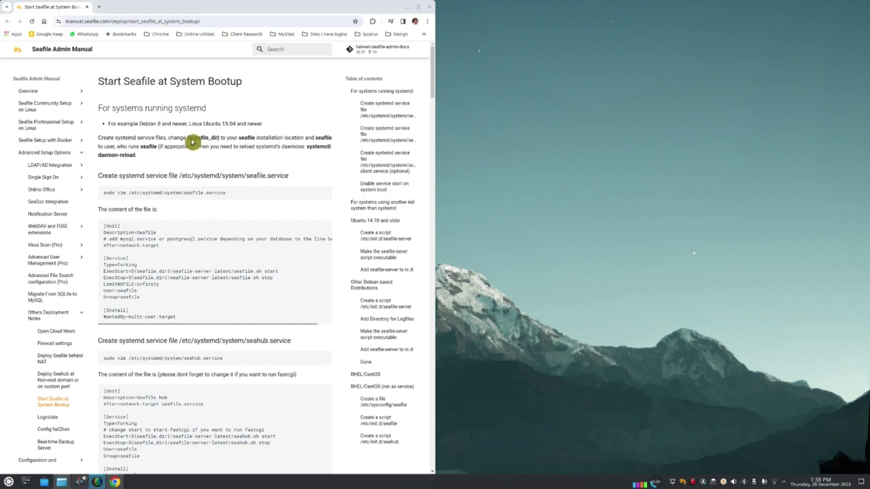
pyautogui.scroll(-2, 205, 170)
pyautogui.scroll(-3, 205, 178)
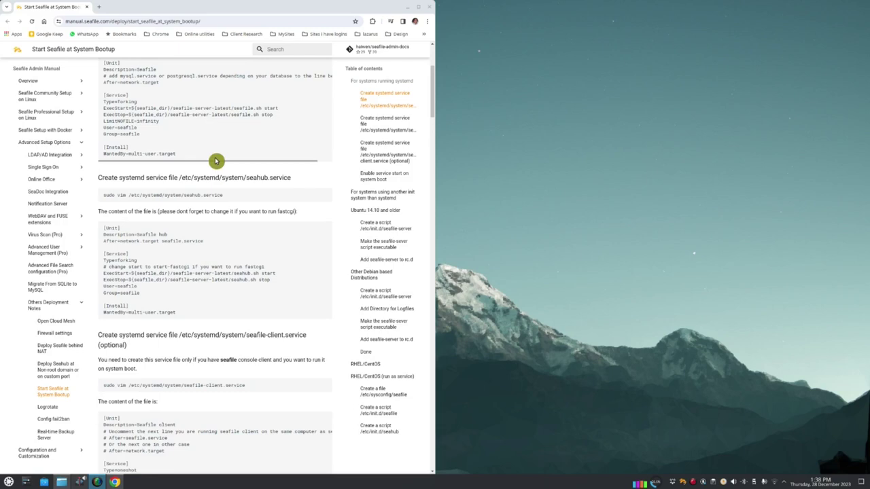
pyautogui.scroll(5, 219, 141)
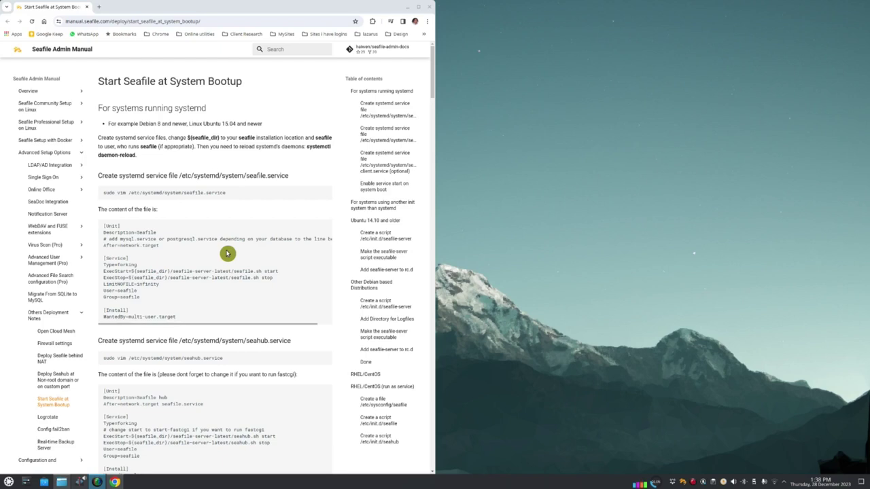
pyautogui.scroll(-5, 228, 254)
pyautogui.scroll(4, 227, 255)
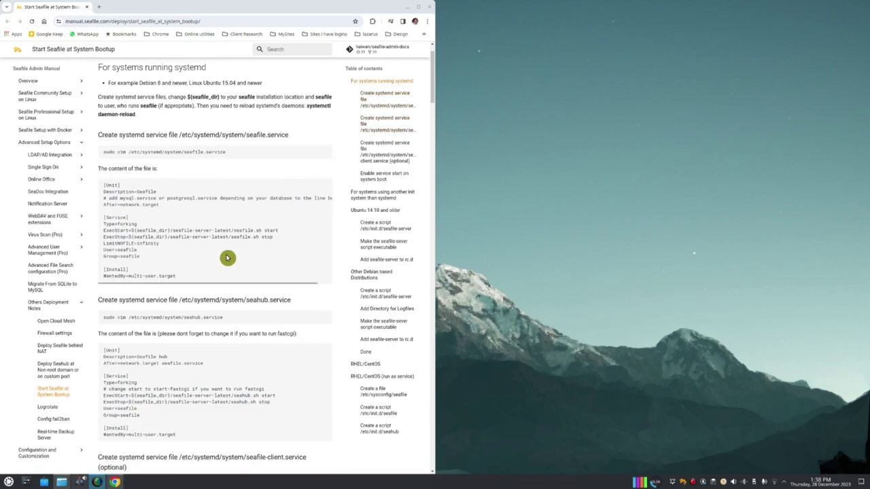
pyautogui.scroll(1, 227, 257)
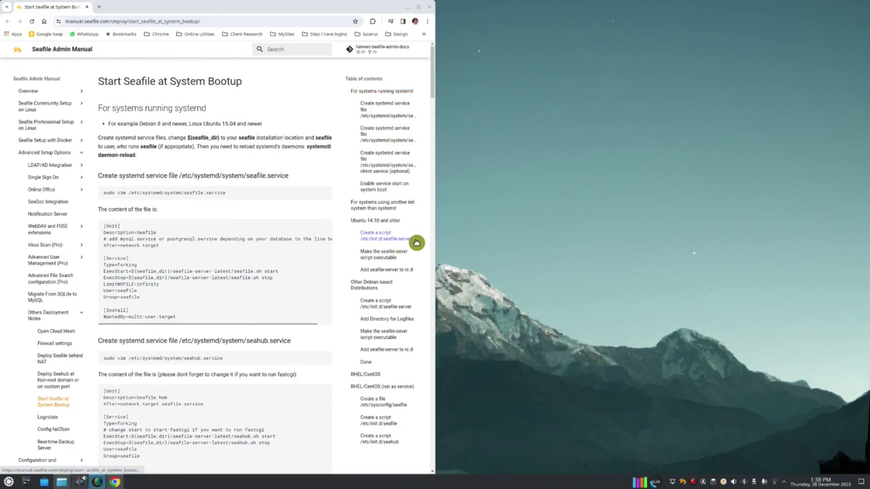
pyautogui.press('super')
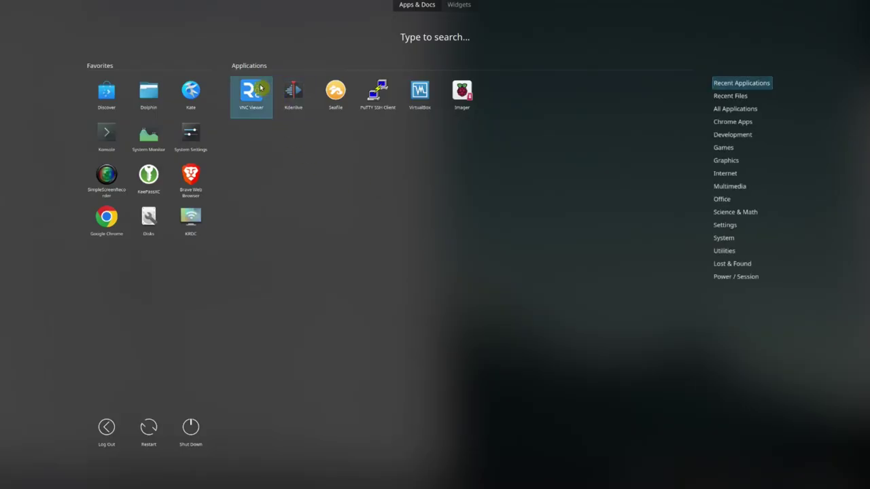
pyautogui.click(260, 88)
pyautogui.doubleClick(656, 201)
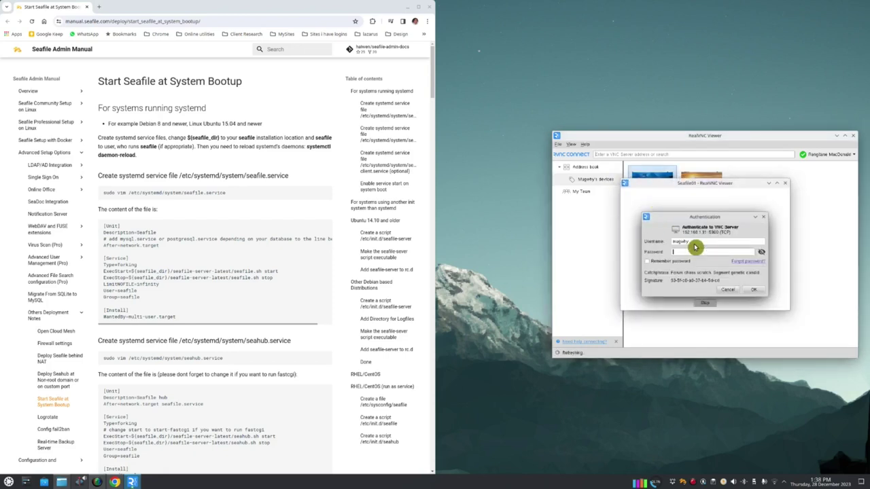
pyautogui.write('*****')
pyautogui.press('Return')
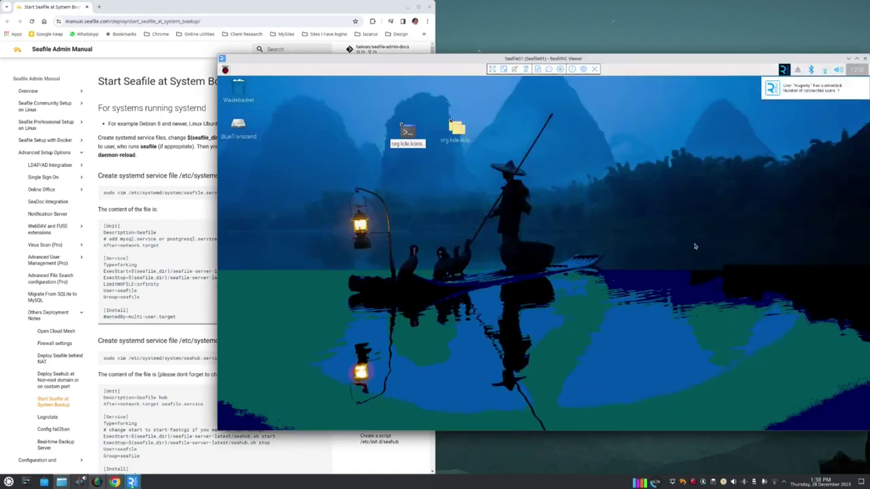
# - Reposition the remote desktop window and minimize Chrome and the VNC address book
pyautogui.moveTo(653, 61); pyautogui.dragTo(520, 72)
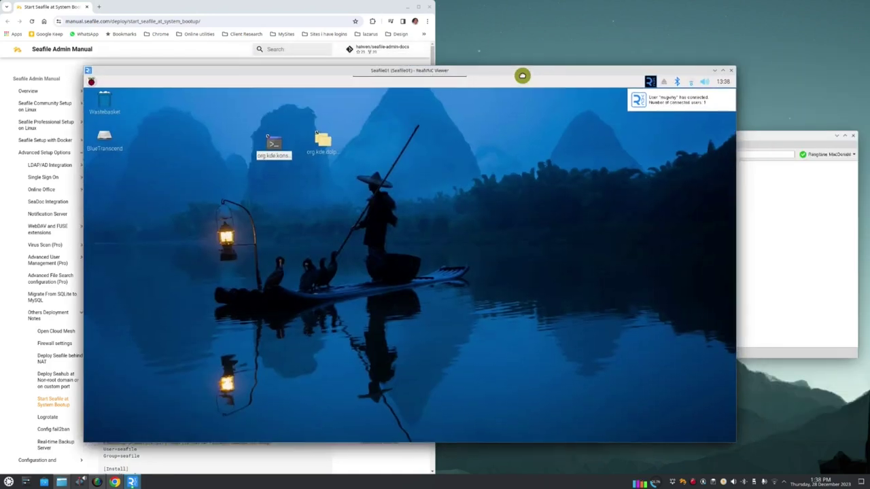
pyautogui.click(408, 10)
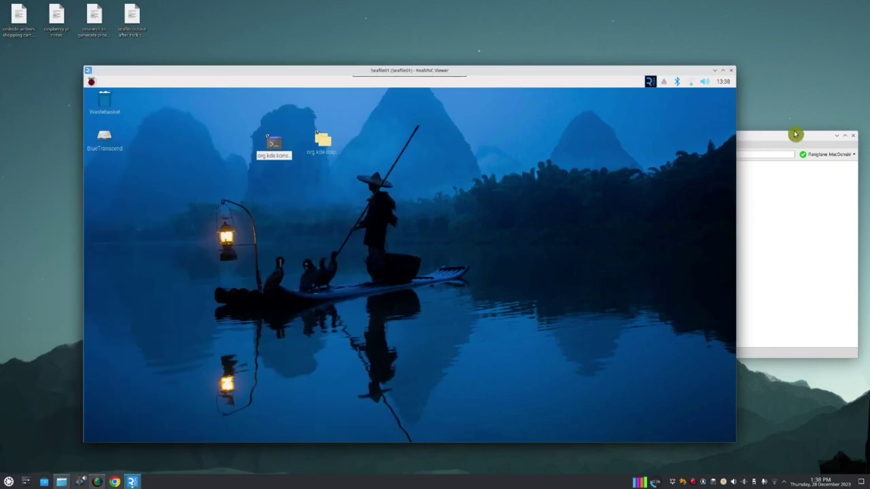
pyautogui.click(836, 136)
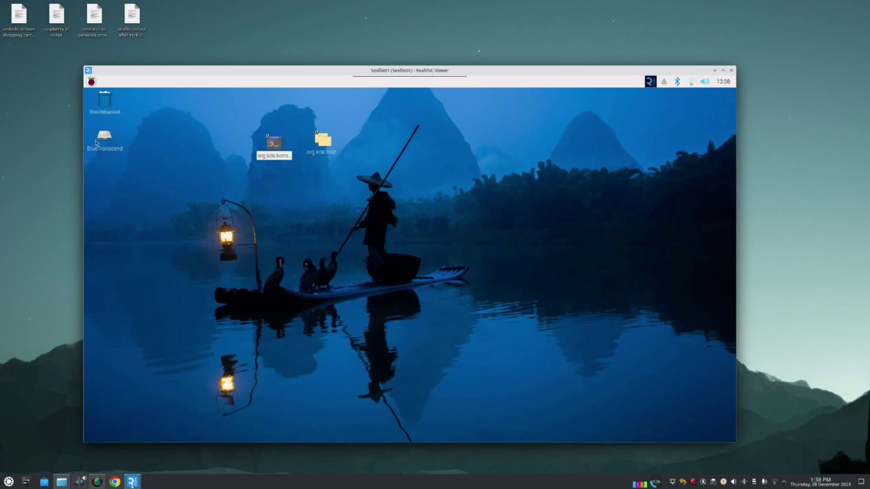
# - Launch Dolphin on the Pi and move its window lower and right
pyautogui.click(322, 142)
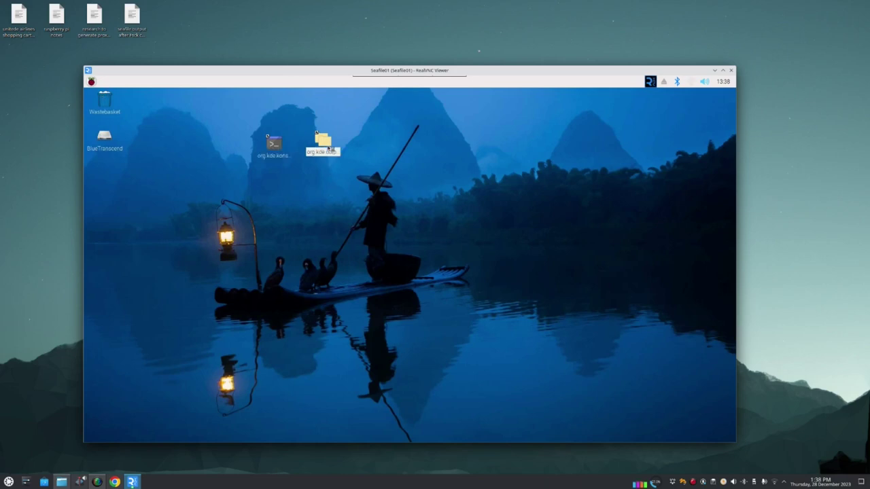
pyautogui.press('Return')
pyautogui.scroll(-1, 476, 259)
pyautogui.click(417, 259)
pyautogui.moveTo(370, 126); pyautogui.dragTo(380, 184)
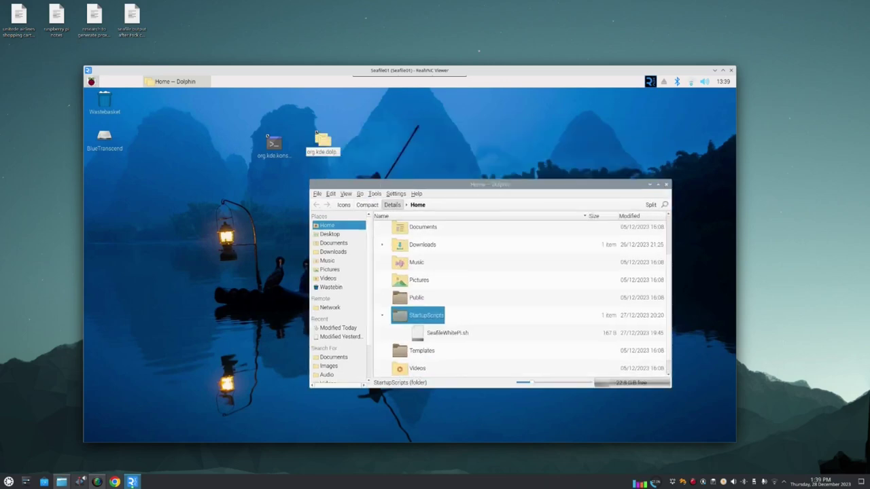
pyautogui.click(92, 82)
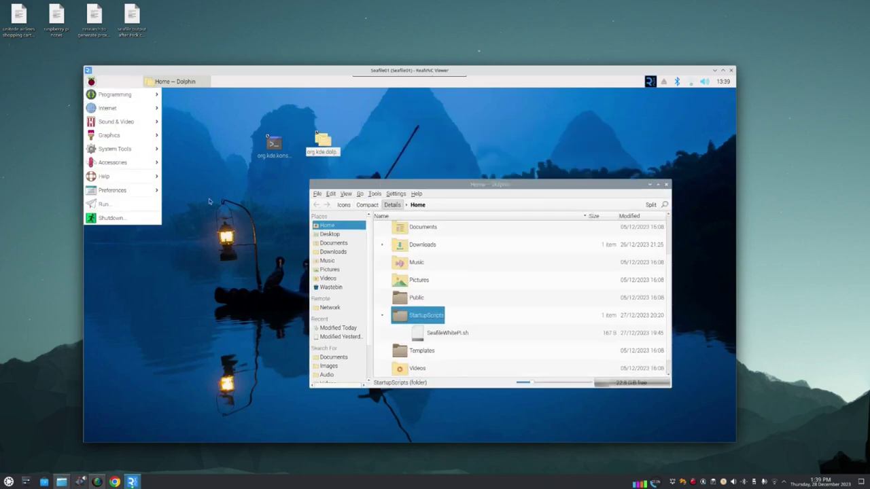
pyautogui.click(461, 252)
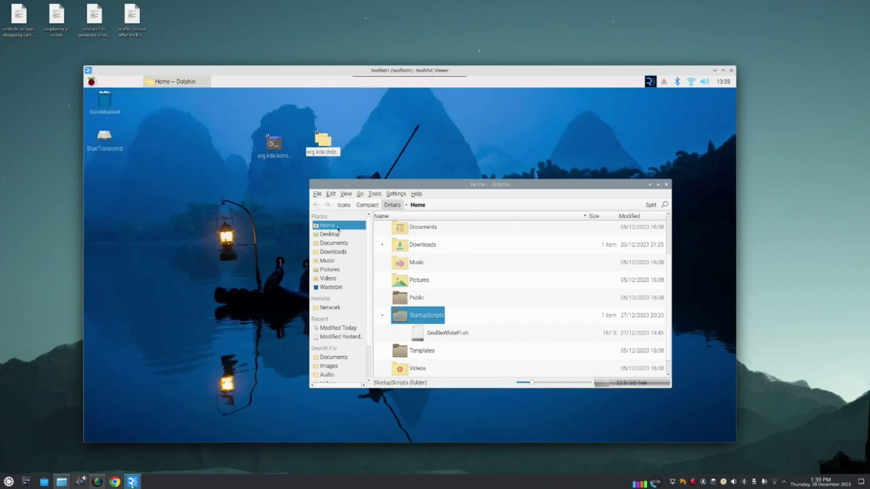
# - Expand apps and StartupScripts in Details view to reveal seafile and SeafileWhitePi.sh
pyautogui.scroll(3, 490, 289)
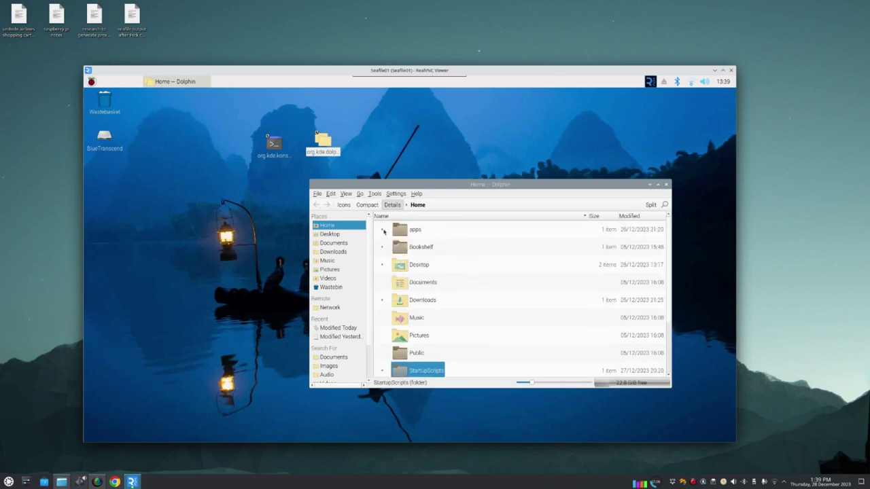
pyautogui.click(381, 229)
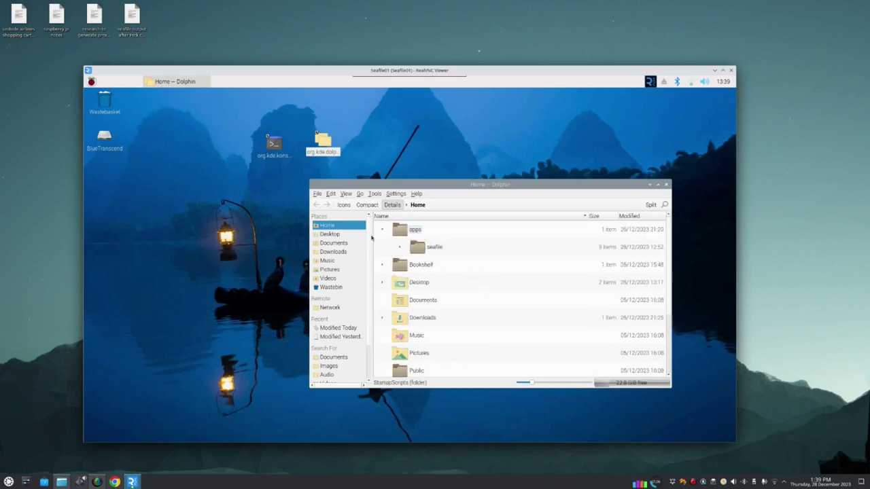
pyautogui.scroll(-2, 435, 309)
pyautogui.click(426, 303)
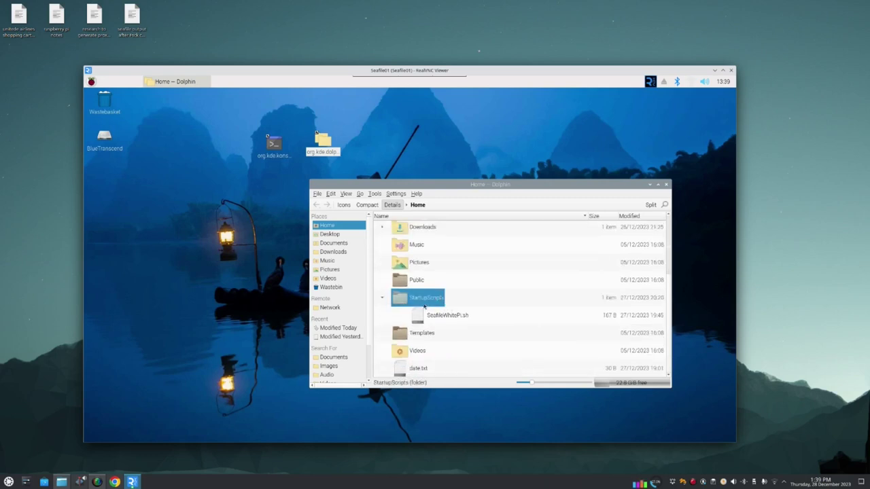
pyautogui.scroll(2, 425, 306)
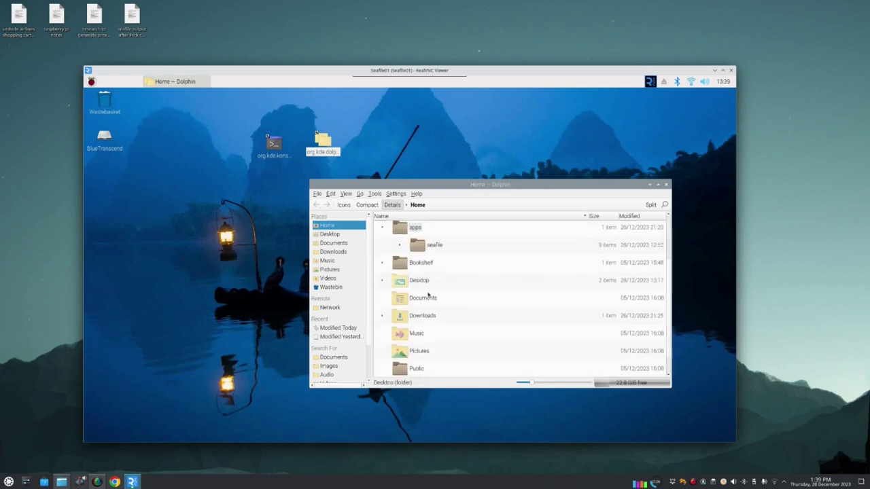
pyautogui.scroll(-2, 435, 306)
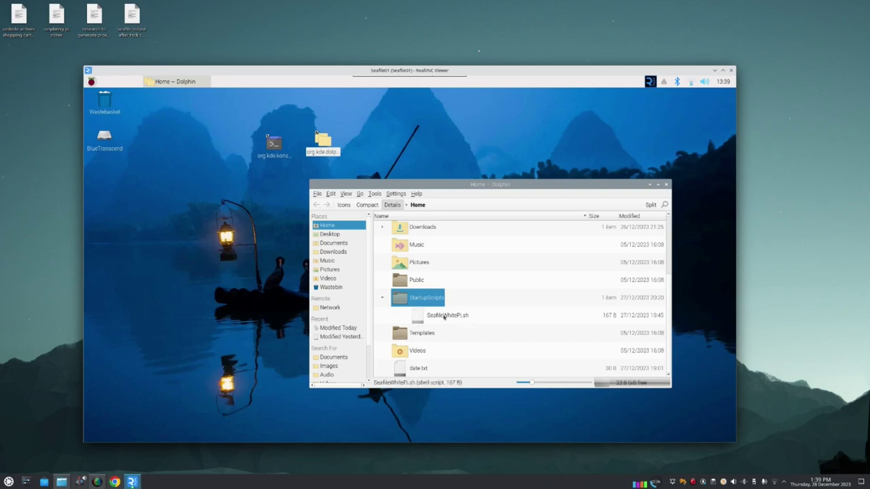
pyautogui.click(444, 317)
pyautogui.rightClick(443, 317)
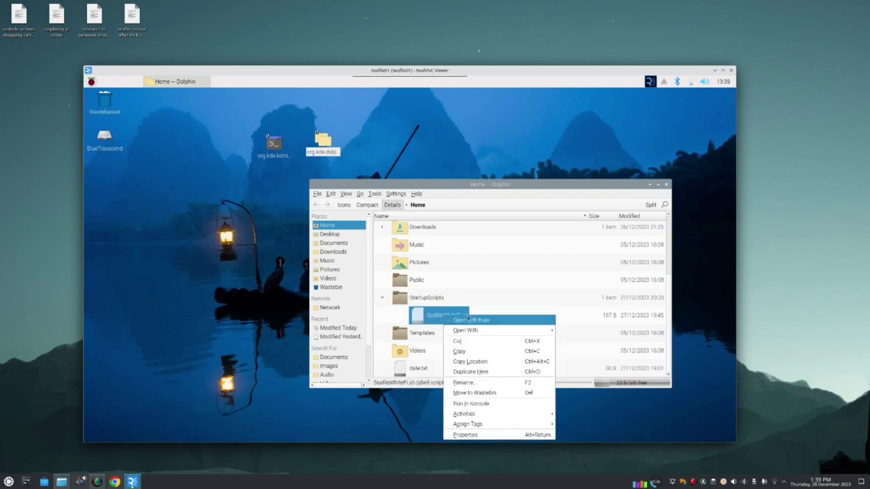
pyautogui.click(514, 320)
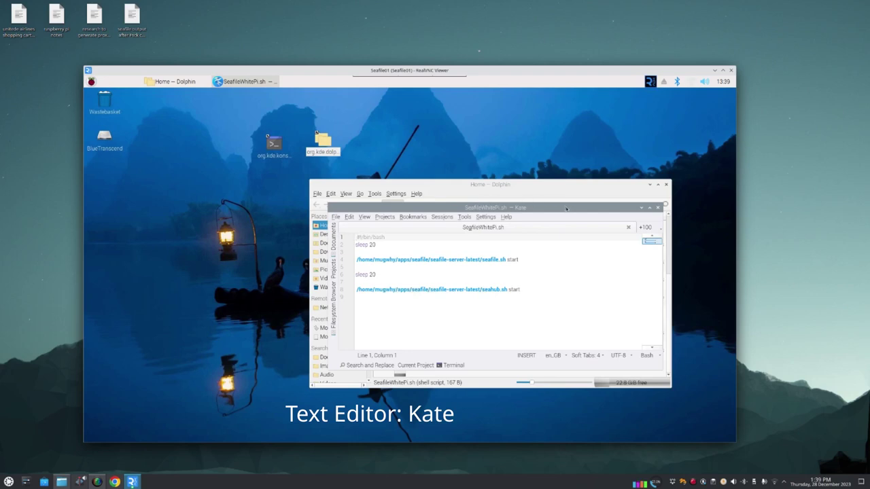
pyautogui.moveTo(567, 208); pyautogui.dragTo(565, 148)
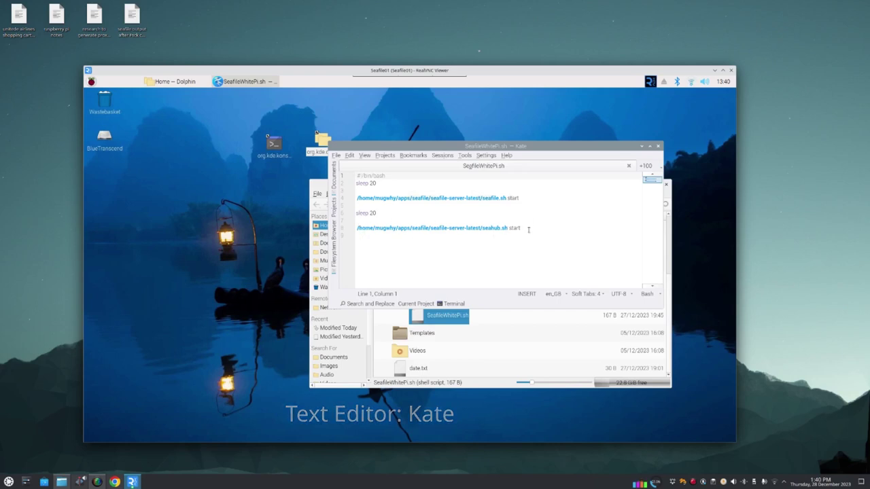
pyautogui.moveTo(386, 176); pyautogui.dragTo(355, 175)
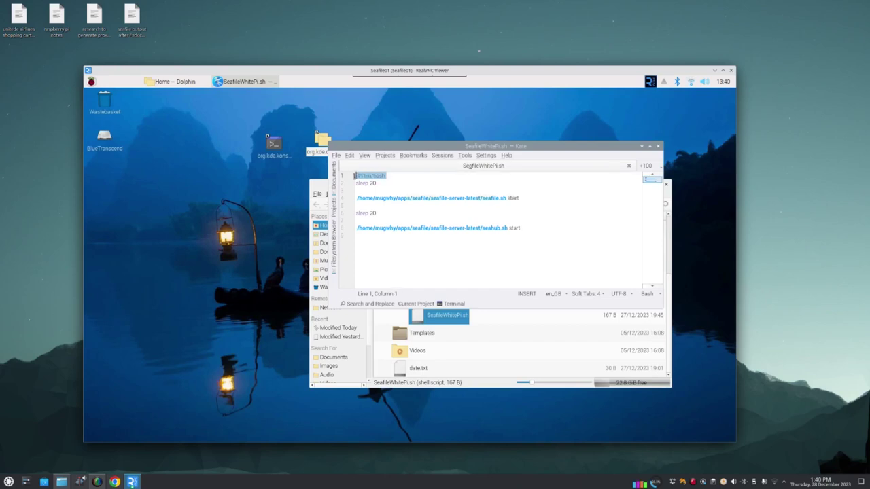
pyautogui.click(407, 260)
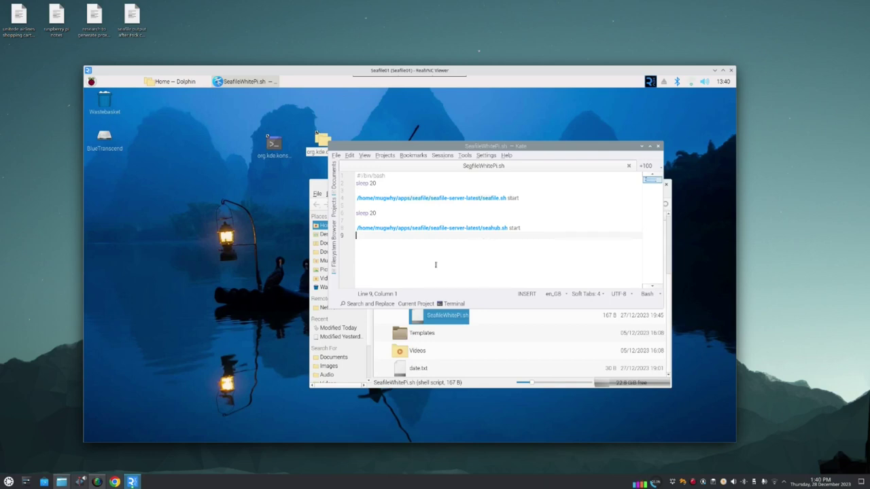
# - Close Kate and open a Konsole terminal inside the StartupScripts folder
pyautogui.click(658, 146)
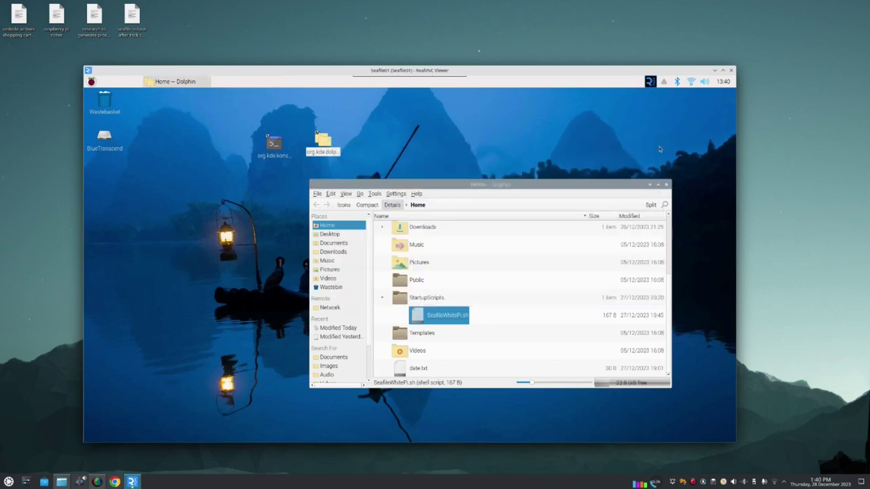
pyautogui.moveTo(559, 188); pyautogui.dragTo(540, 158)
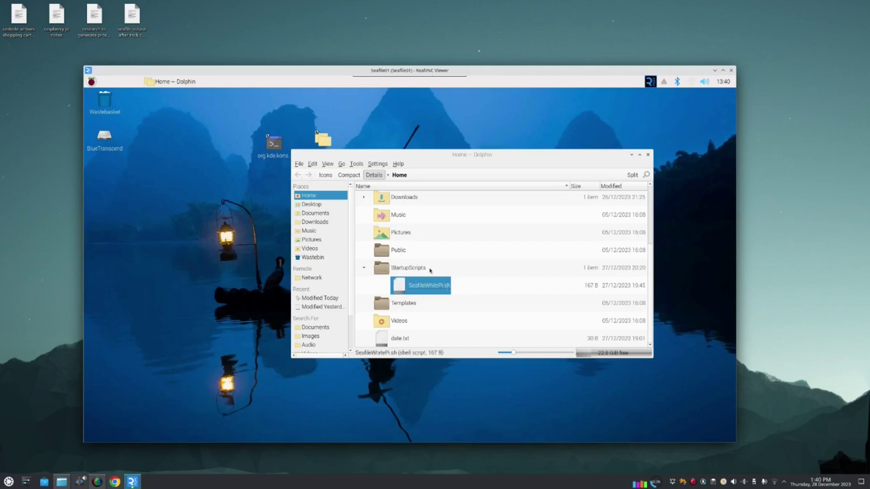
pyautogui.click(400, 270)
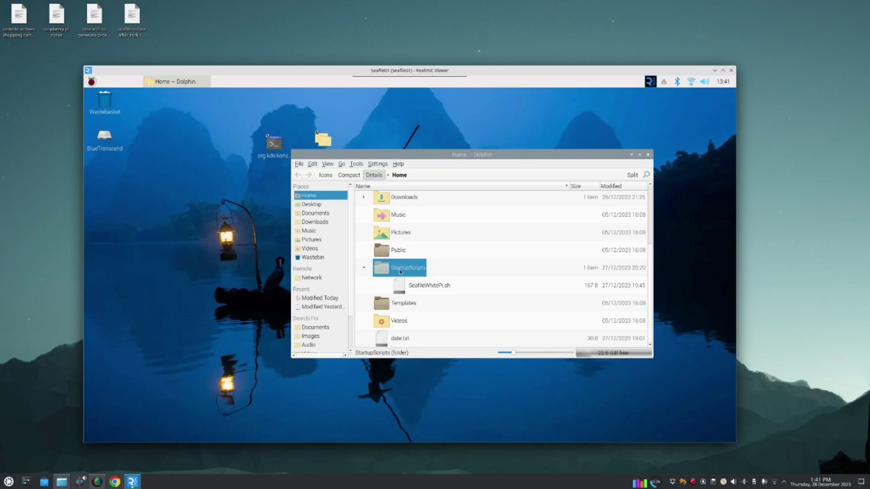
pyautogui.rightClick(400, 270)
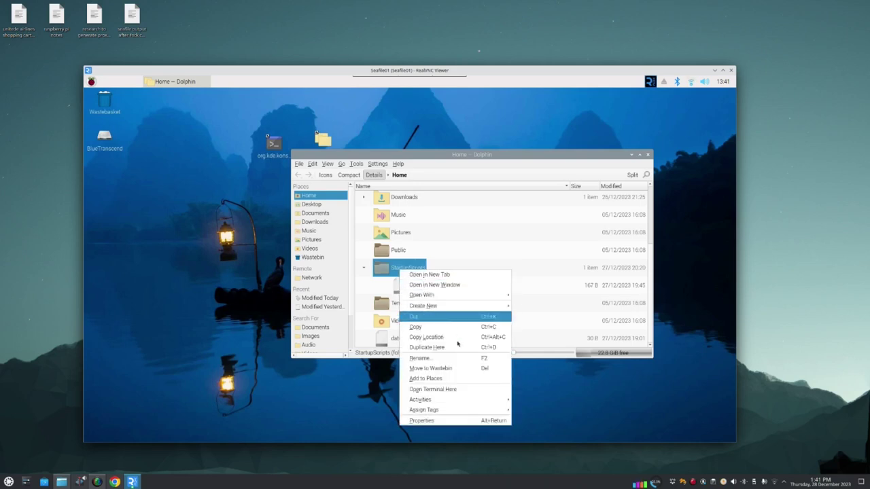
pyautogui.click(456, 390)
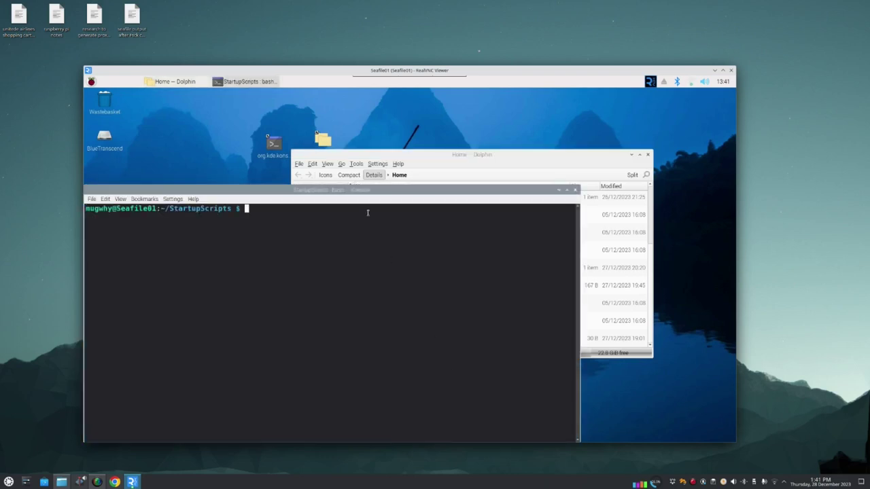
pyautogui.moveTo(475, 163); pyautogui.dragTo(522, 128)
pyautogui.moveTo(302, 191); pyautogui.dragTo(438, 152)
# - Run dir to list SeafileWhitePi.sh and select the script in Dolphin
pyautogui.write('dir')
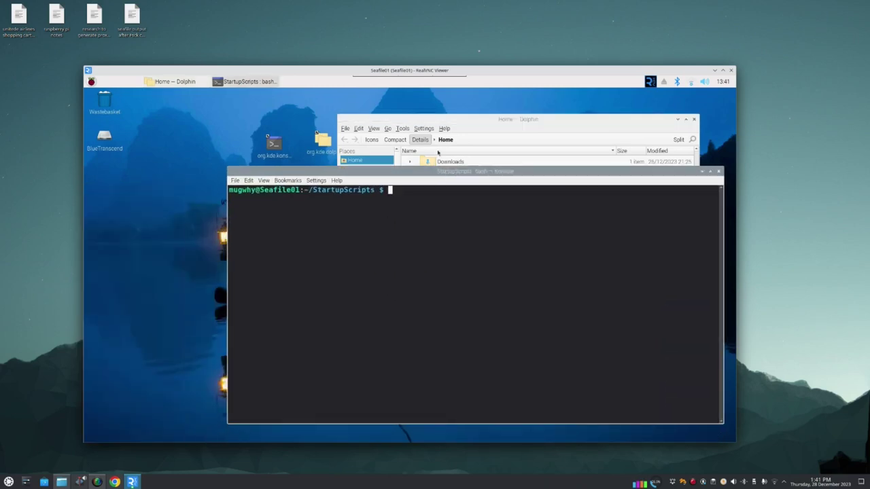
pyautogui.press('Return')
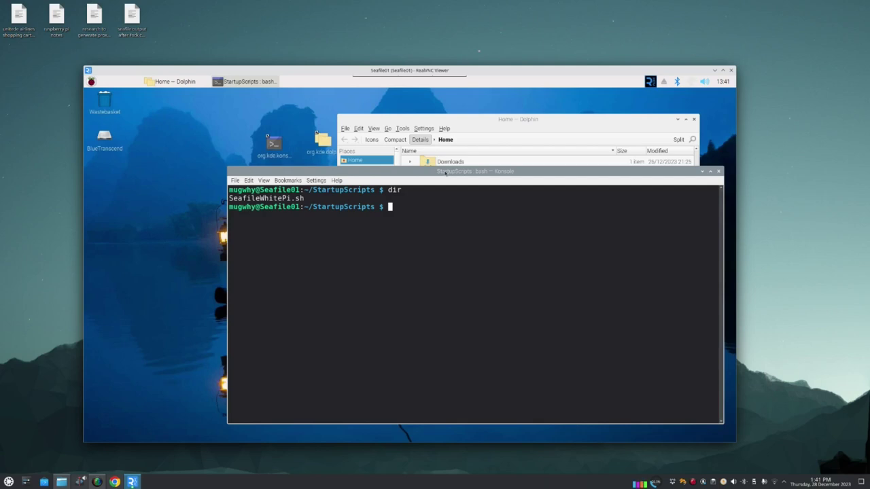
pyautogui.press('Return')
pyautogui.press('Return')
pyautogui.press('Return')
pyautogui.press('Return')
pyautogui.press('Return')
pyautogui.press('Return')
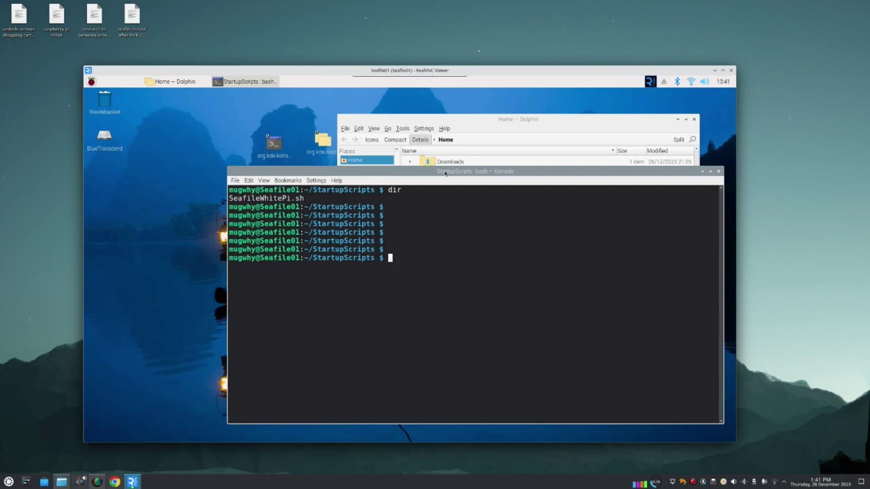
pyautogui.moveTo(445, 172); pyautogui.dragTo(269, 291)
pyautogui.click(493, 124)
# - Tick Is executable under Permissions in SeafileWhitePi.sh's Properties and confirm with OK
pyautogui.click(475, 250)
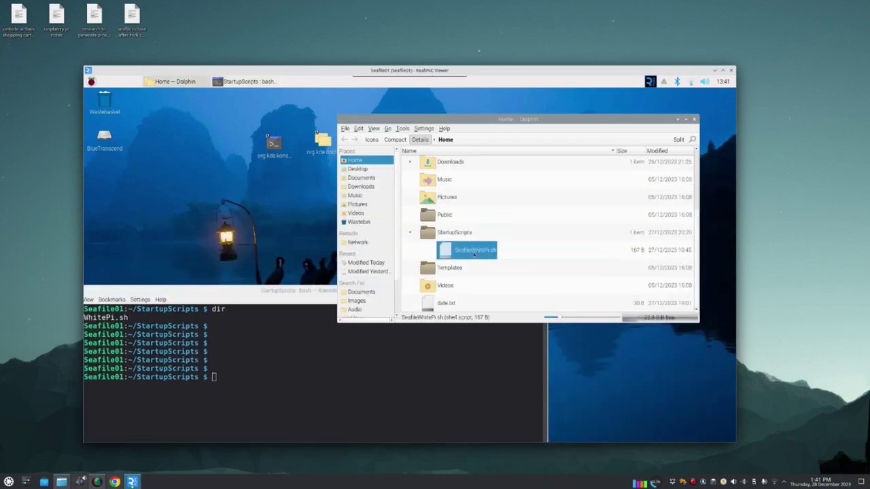
pyautogui.rightClick(474, 255)
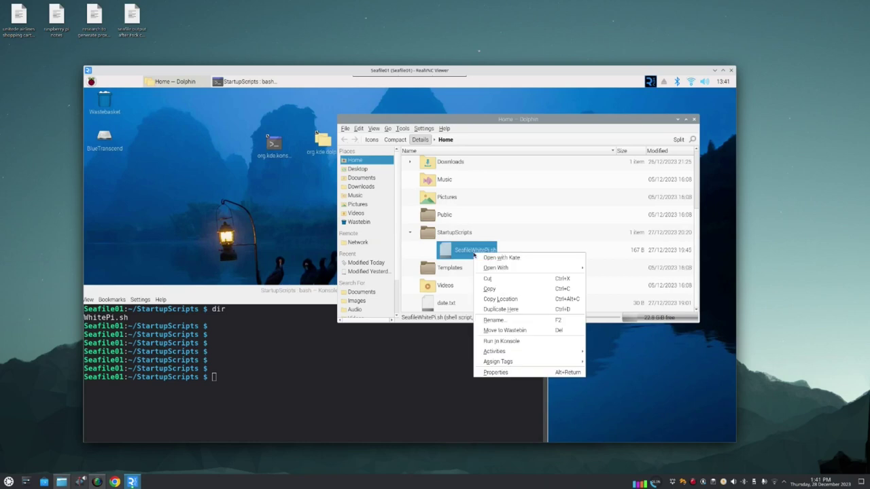
pyautogui.click(515, 372)
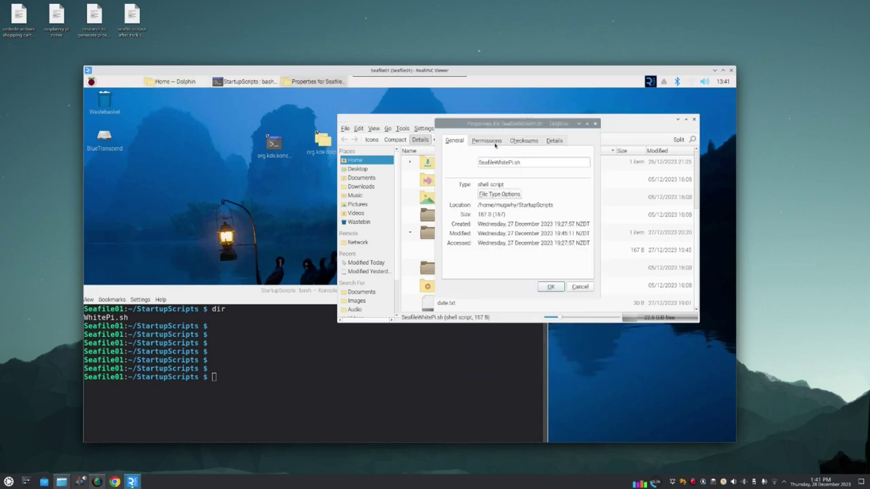
pyautogui.click(495, 142)
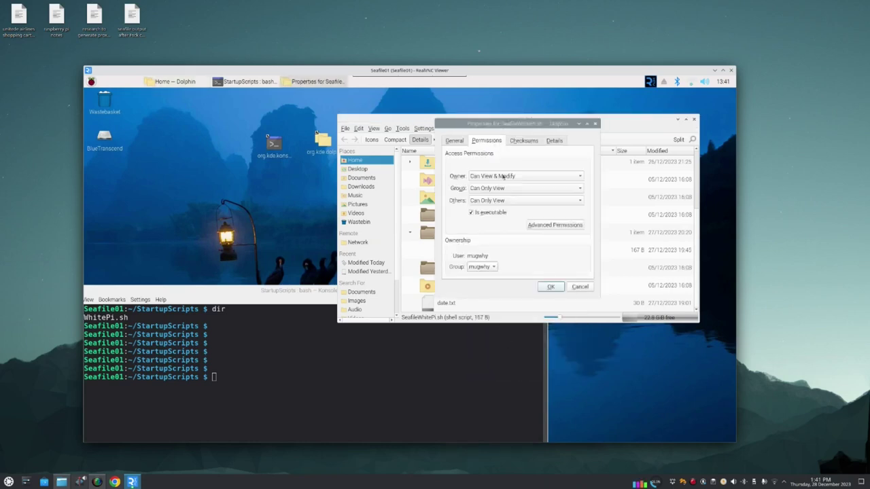
pyautogui.click(471, 212)
pyautogui.click(551, 286)
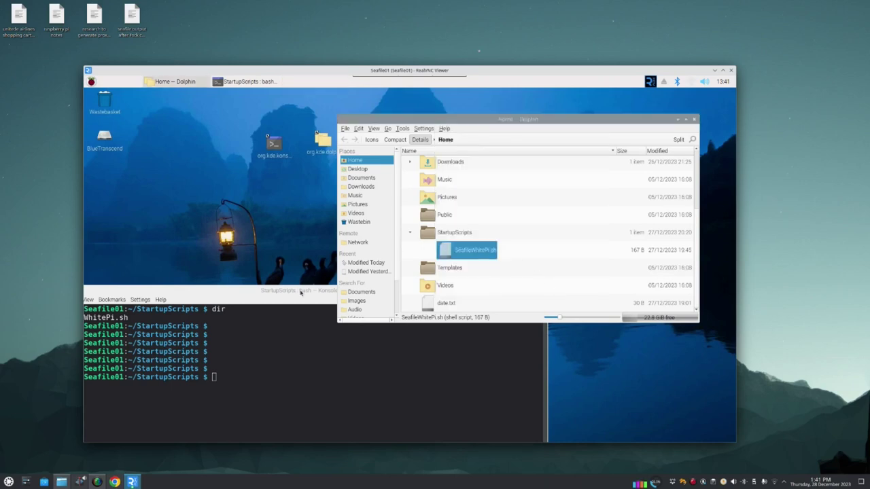
pyautogui.click(303, 292)
# - Run ./SeafileWhitePi.sh, which reports Seafile controller and Seahub already running
pyautogui.moveTo(314, 291); pyautogui.dragTo(453, 163)
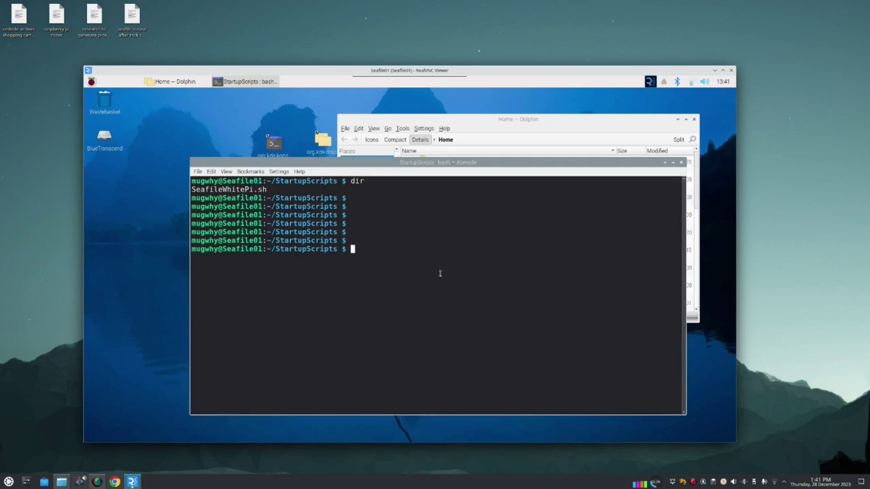
pyautogui.press('Return')
pyautogui.press('Return')
pyautogui.press('Return')
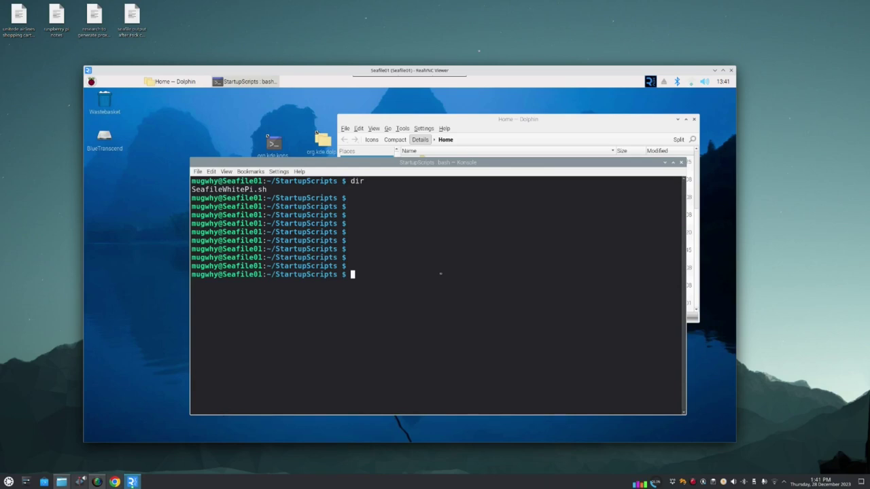
pyautogui.write('./SeafileWhitePi.sh')
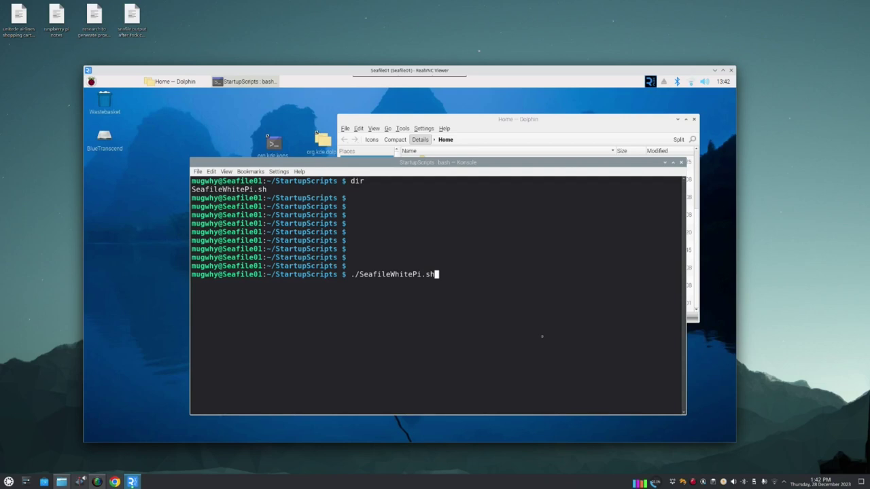
pyautogui.press('Return')
pyautogui.click(553, 130)
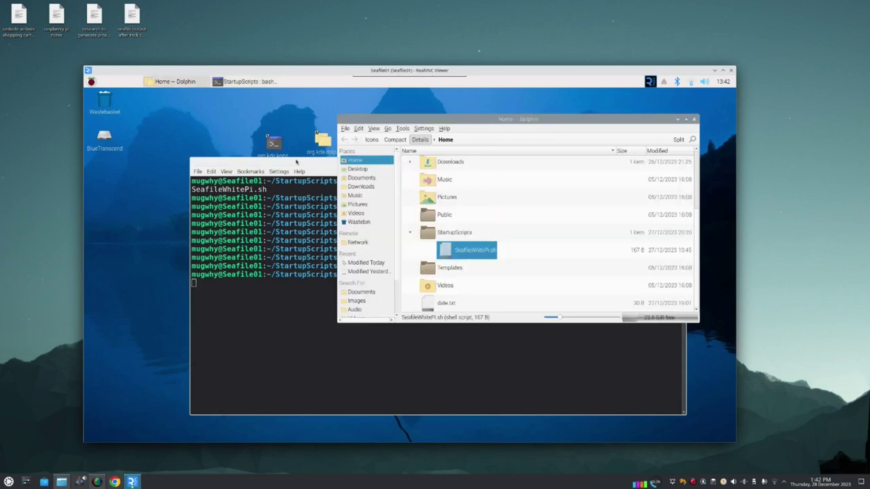
pyautogui.click(323, 163)
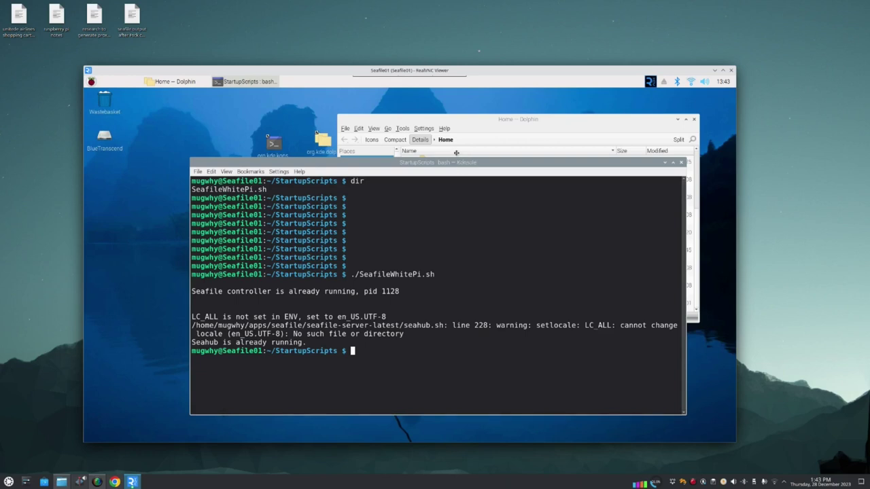
pyautogui.moveTo(464, 163); pyautogui.dragTo(455, 125)
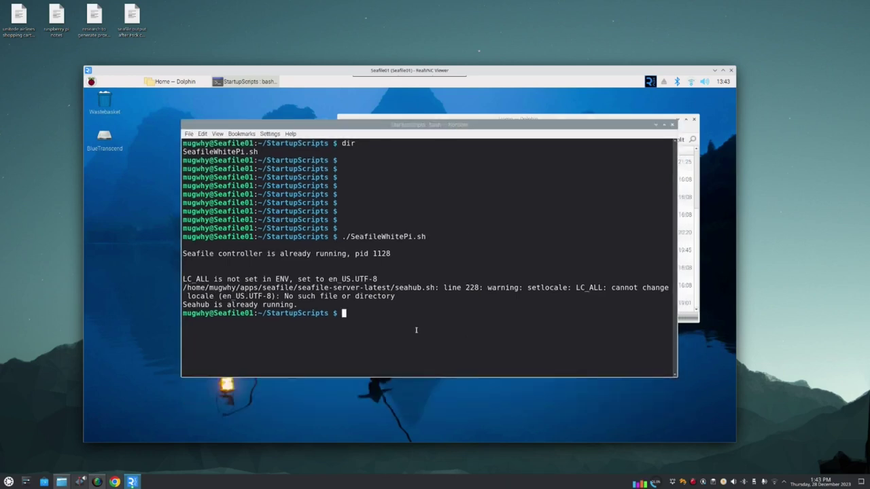
pyautogui.press('Return')
pyautogui.press('Return')
pyautogui.press('Return')
pyautogui.press('Return')
pyautogui.press('Return')
pyautogui.press('Return')
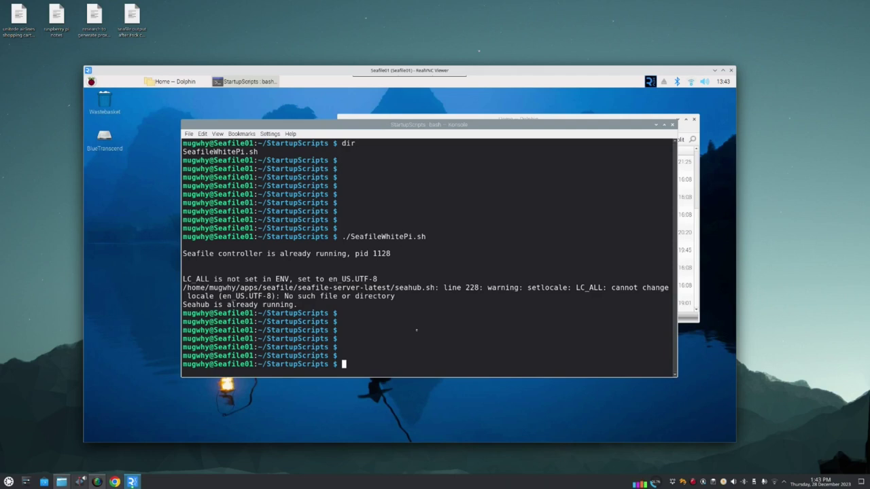
pyautogui.write('crontab -e')
pyautogui.press('Return')
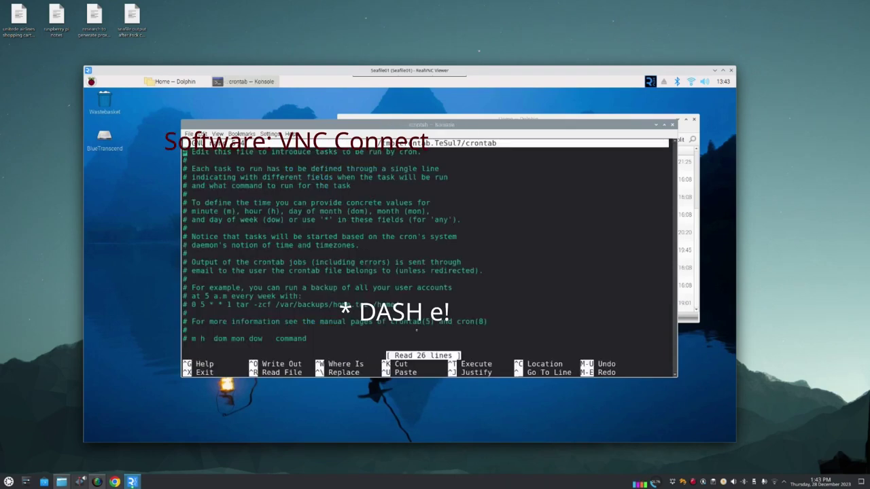
pyautogui.press('Down')
pyautogui.press('Down')
pyautogui.press('Down')
pyautogui.press('Down')
pyautogui.press('Down')
pyautogui.press('Down')
pyautogui.press('Down')
pyautogui.press('Down')
pyautogui.press('Down')
pyautogui.press('Down')
pyautogui.press('Down')
pyautogui.press('Down')
pyautogui.press('Down')
pyautogui.press('Down')
pyautogui.press('Down')
pyautogui.press('Down')
pyautogui.press('Down')
pyautogui.press('Down')
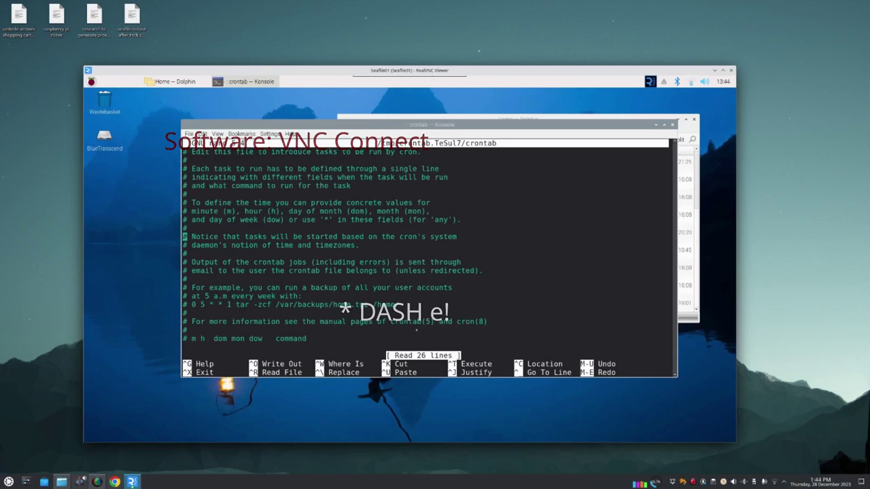
pyautogui.press('Down')
pyautogui.press('Down')
pyautogui.press('Down')
pyautogui.press('Down')
pyautogui.press('Down')
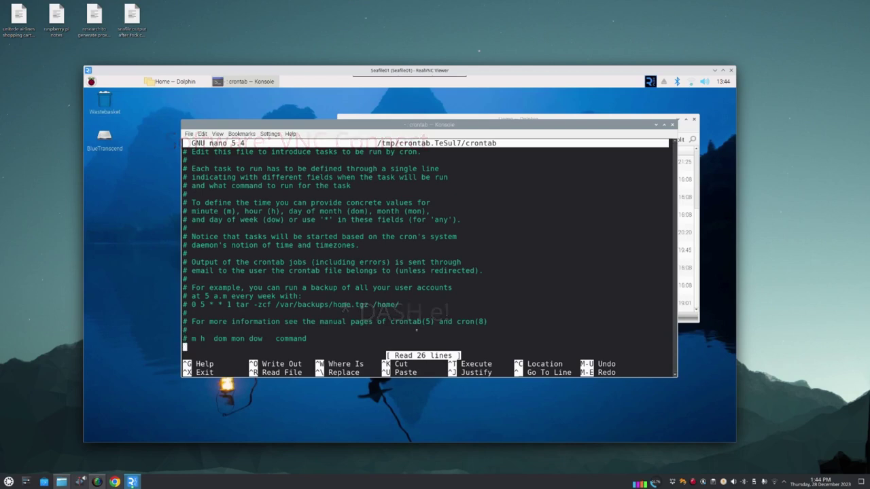
pyautogui.write('@reboot ~/StartupScripts/SeafileWhitePi.sh')
pyautogui.press('Up')
pyautogui.press('Up')
pyautogui.press('Up')
pyautogui.press('Up')
pyautogui.press('Up')
pyautogui.press('Up')
pyautogui.press('Up')
pyautogui.press('Up')
pyautogui.press('Up')
pyautogui.press('Up')
pyautogui.press('Up')
pyautogui.press('Up')
pyautogui.press('Up')
pyautogui.press('Up')
pyautogui.press('Down')
pyautogui.press('Down')
pyautogui.press('Down')
pyautogui.press('Down')
pyautogui.press('Down')
pyautogui.press('Down')
pyautogui.press('Down')
pyautogui.press('Down')
pyautogui.press('Down')
pyautogui.press('Down')
pyautogui.press('Down')
pyautogui.press('Down')
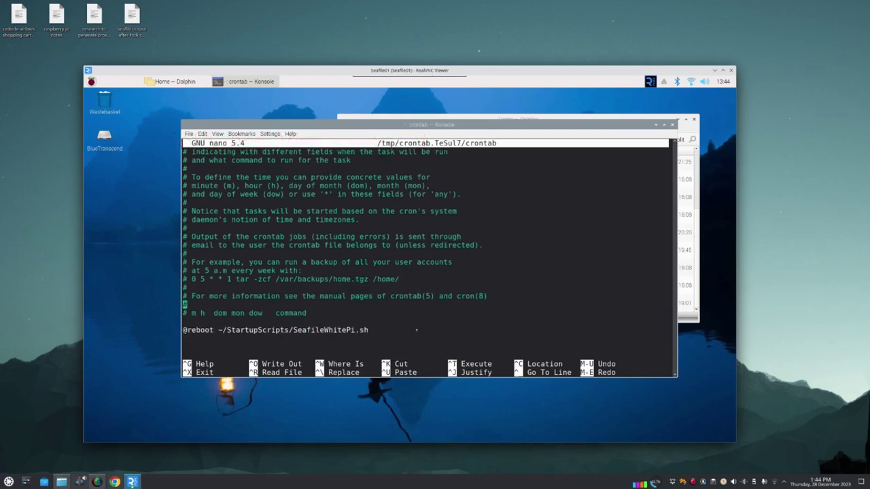
pyautogui.press('Up')
pyautogui.press('Up')
pyautogui.press('Down')
pyautogui.press('Up')
pyautogui.press('Up')
pyautogui.press('Up')
pyautogui.press('Up')
pyautogui.press('Down')
pyautogui.press('Down')
pyautogui.press('Down')
pyautogui.press('Down')
pyautogui.press('Down')
pyautogui.press('Down')
pyautogui.press('Return')
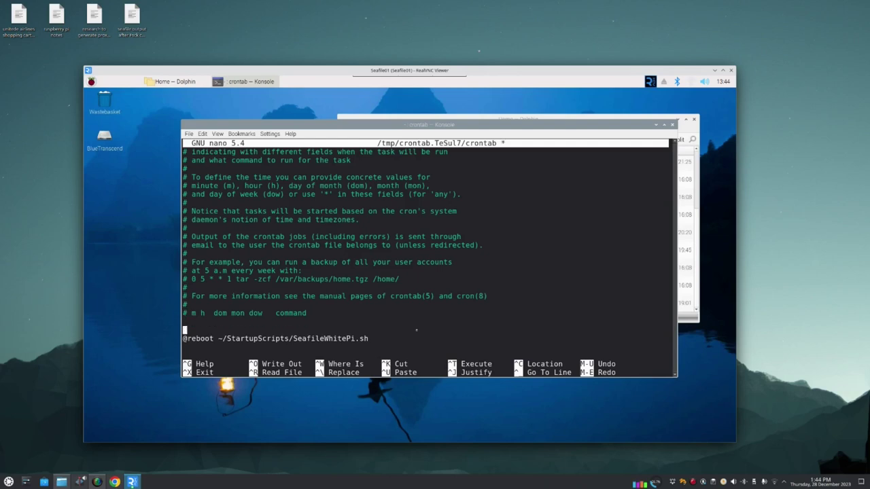
pyautogui.press('Right')
pyautogui.press('Right')
pyautogui.press('Right')
pyautogui.press('Right')
pyautogui.press('Right')
pyautogui.press('Right')
pyautogui.press('Right')
pyautogui.press('Right')
pyautogui.press('Right')
pyautogui.press('Right')
# - Close the Dolphin window and reposition the nano crontab editor in front
pyautogui.moveTo(361, 127); pyautogui.dragTo(331, 177)
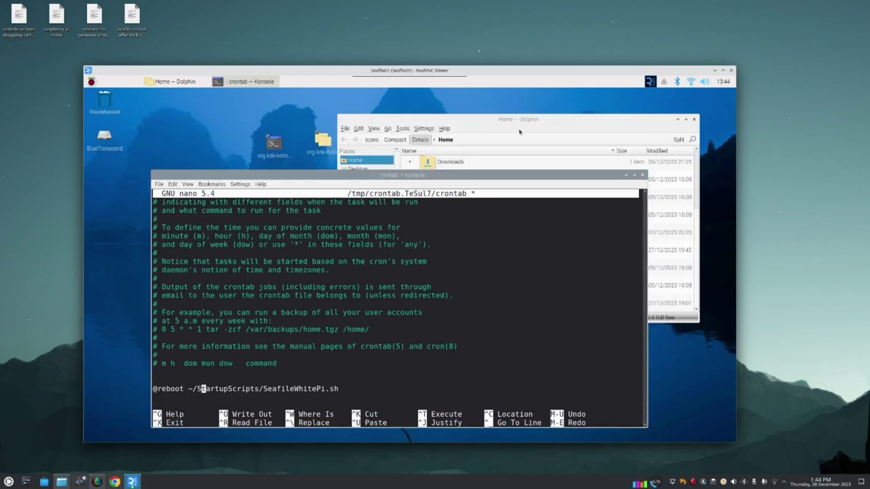
pyautogui.click(522, 130)
pyautogui.click(466, 139)
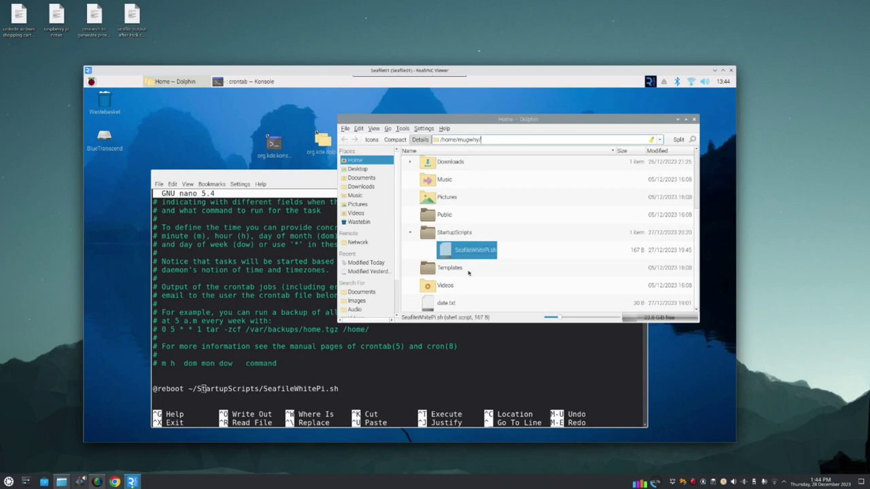
pyautogui.moveTo(560, 120); pyautogui.dragTo(577, 99)
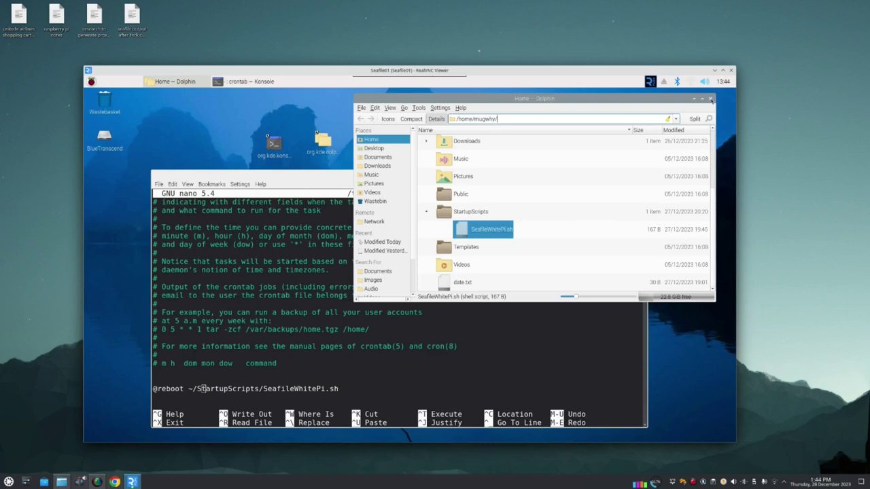
pyautogui.click(712, 99)
pyautogui.moveTo(398, 183); pyautogui.dragTo(419, 165)
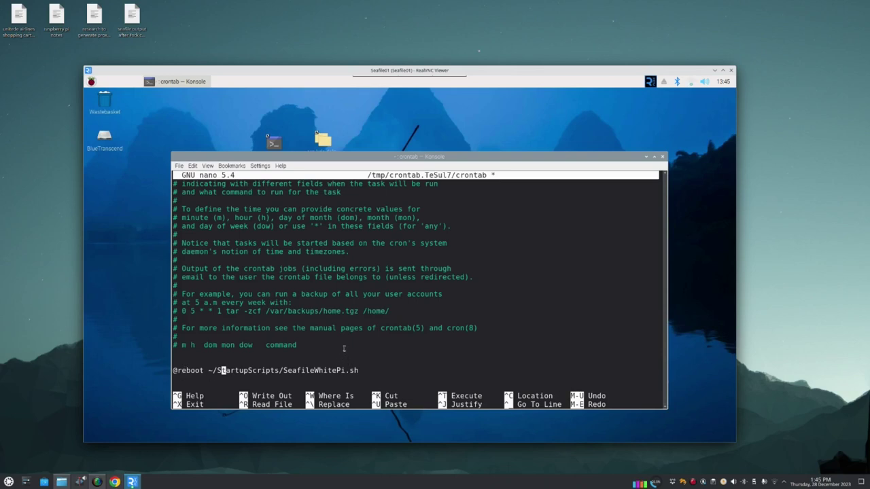
# - Write the crontab with Ctrl+O and exit nano to install it
pyautogui.hotkey('ctrl', 'o')
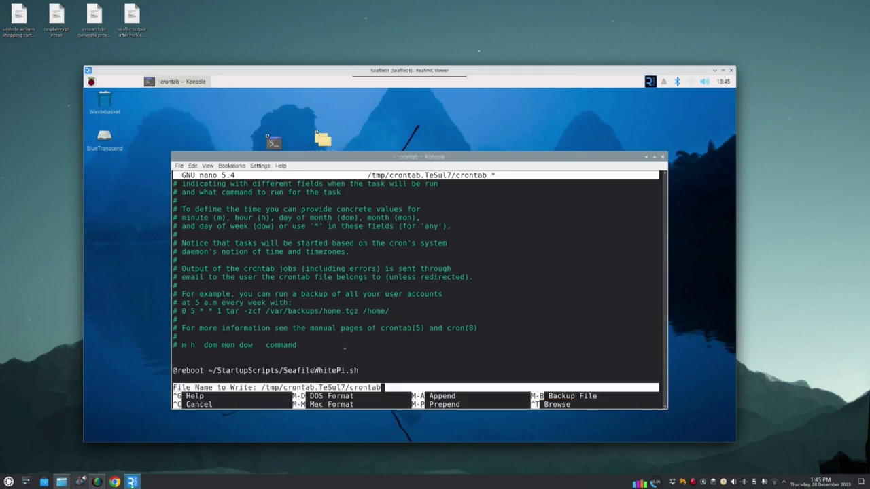
pyautogui.press('Return')
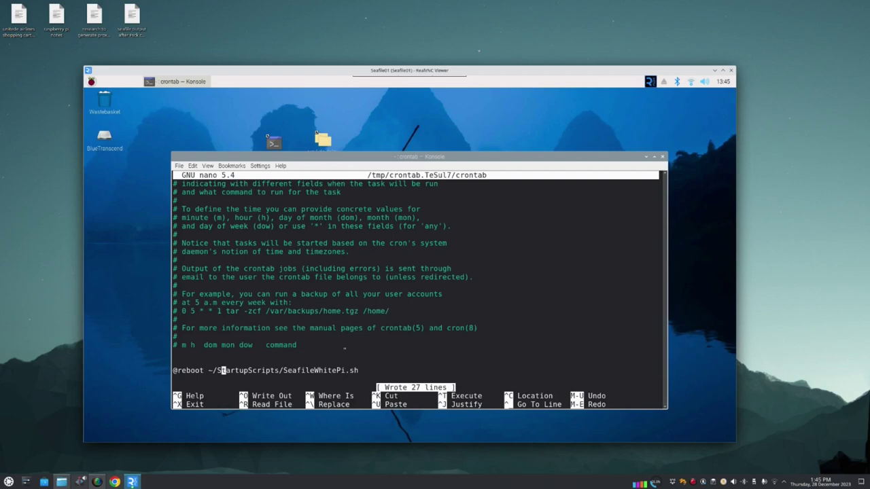
pyautogui.hotkey('ctrl', 'x')
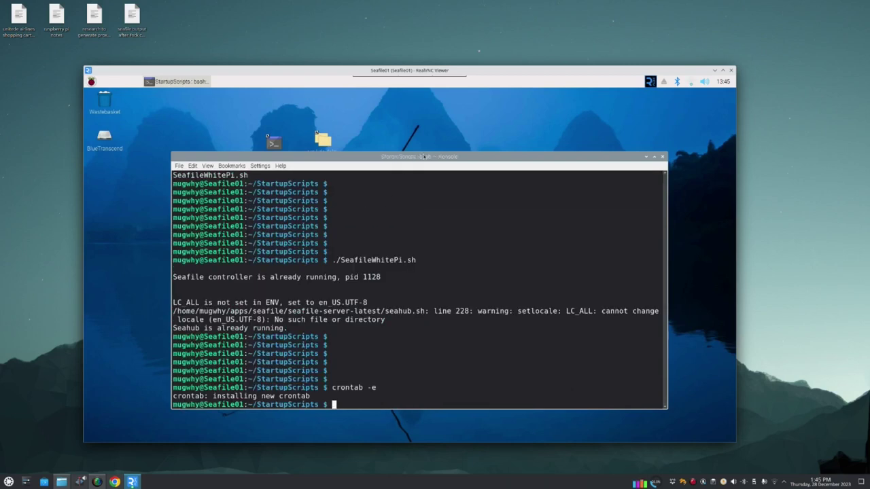
# - Close the Konsole window and shift the remote desktop window left
pyautogui.moveTo(423, 156); pyautogui.dragTo(404, 125)
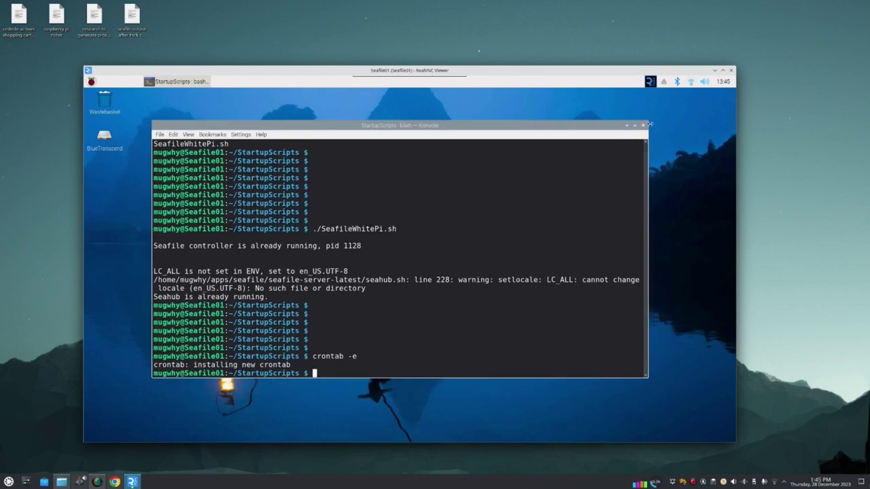
pyautogui.click(644, 126)
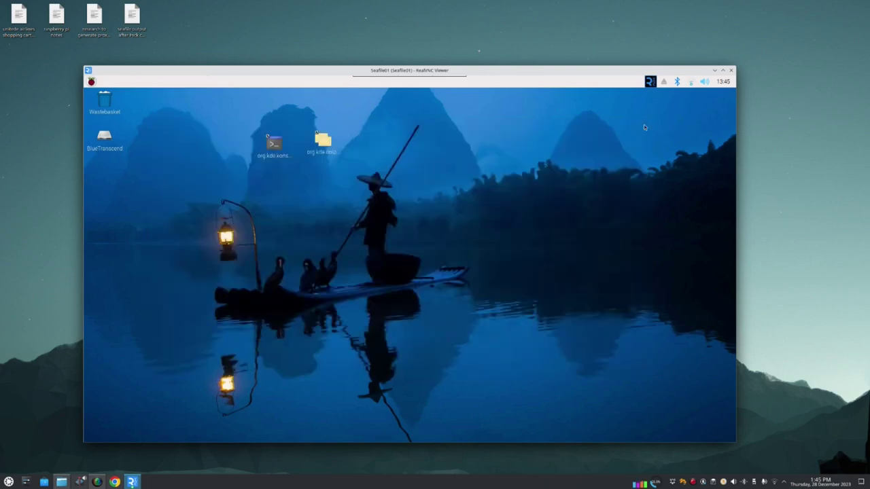
pyautogui.moveTo(545, 71); pyautogui.dragTo(497, 67)
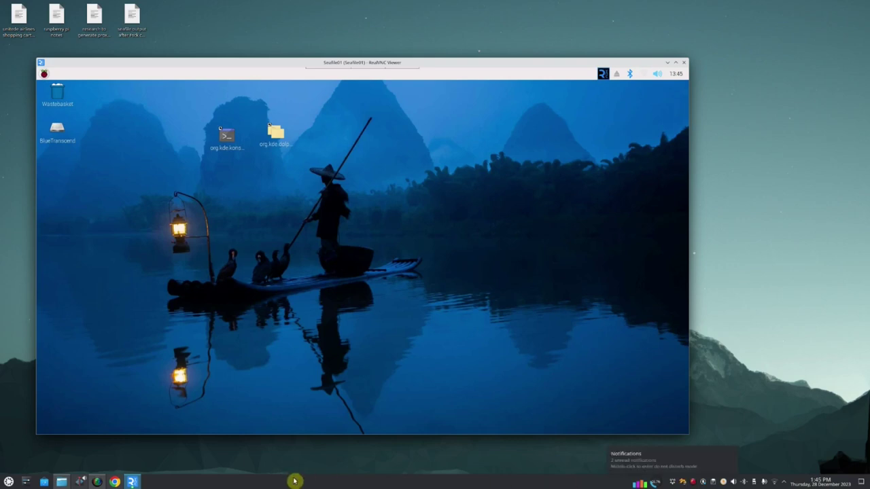
# - Show the Seafile client's 15 synced libraries and reposition the remote desktop window
pyautogui.click(686, 483)
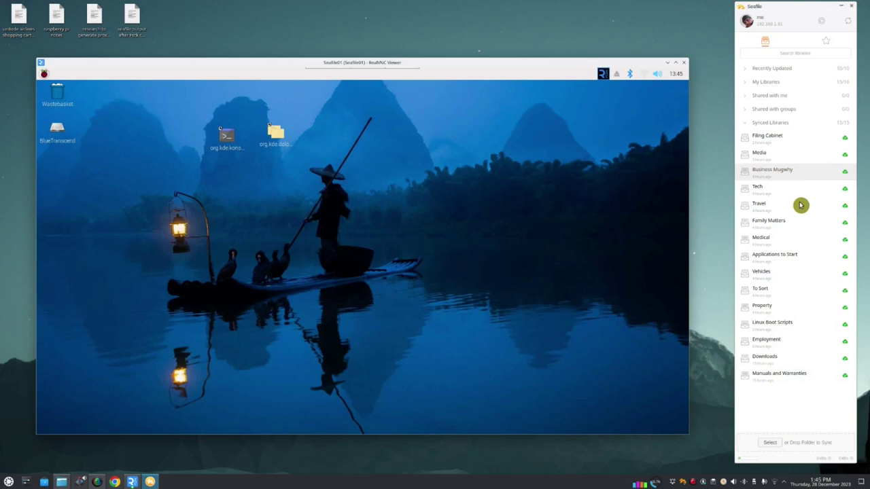
pyautogui.moveTo(455, 67); pyautogui.dragTo(473, 57)
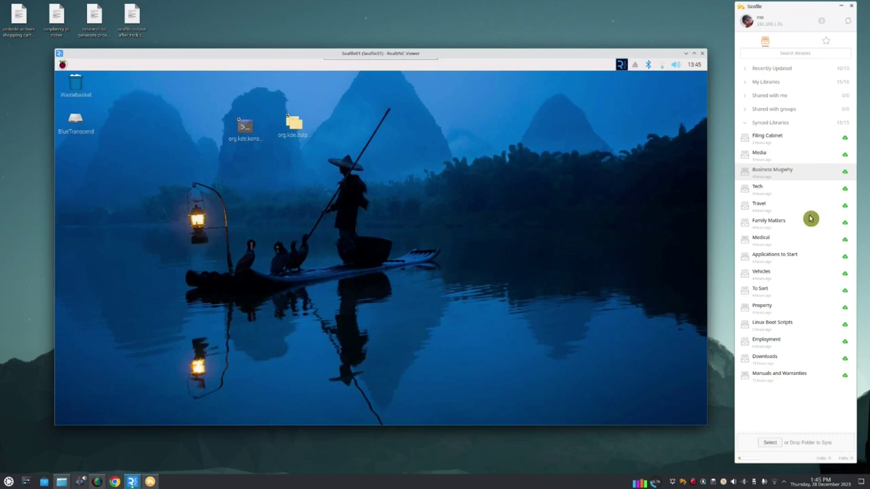
pyautogui.moveTo(502, 57); pyautogui.dragTo(488, 60)
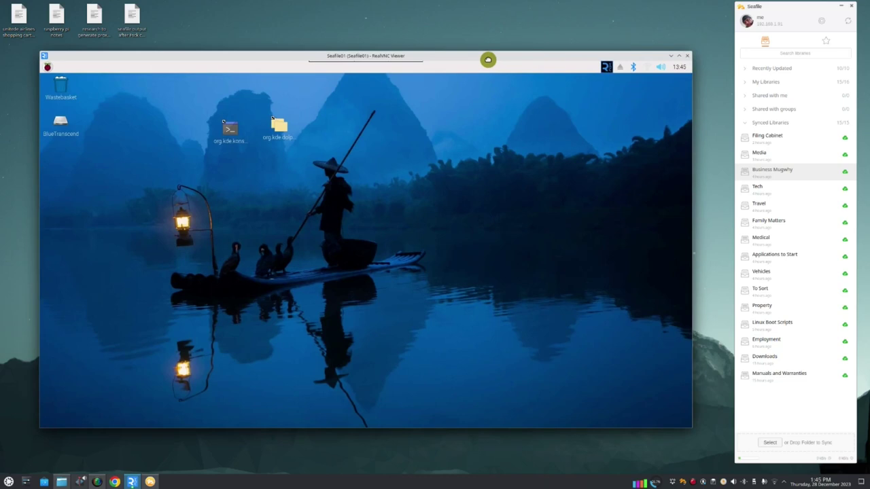
pyautogui.click(47, 67)
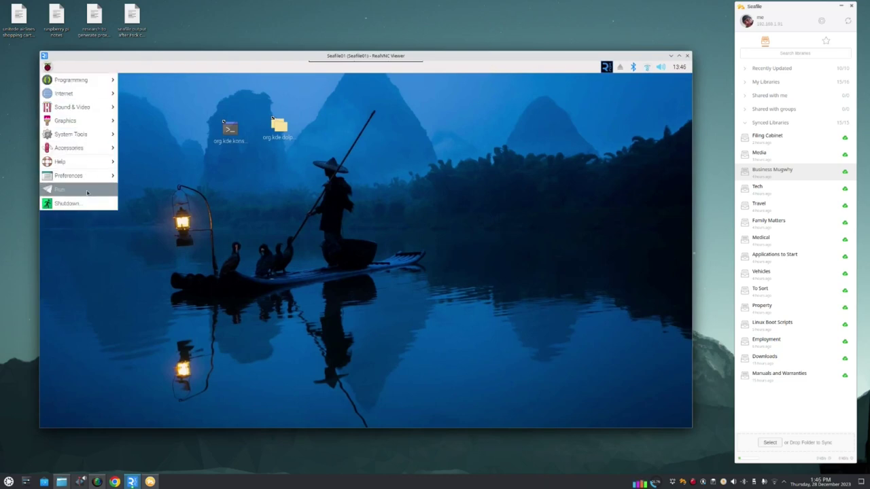
# - Reboot the Pi from Shutdown Options, then refresh the Seafile client's library list
pyautogui.click(66, 203)
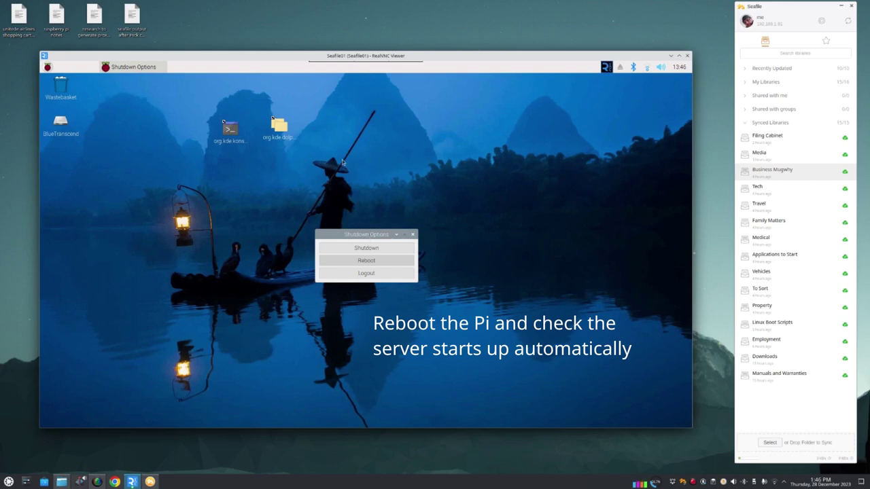
pyautogui.moveTo(320, 57)
pyautogui.click(786, 12)
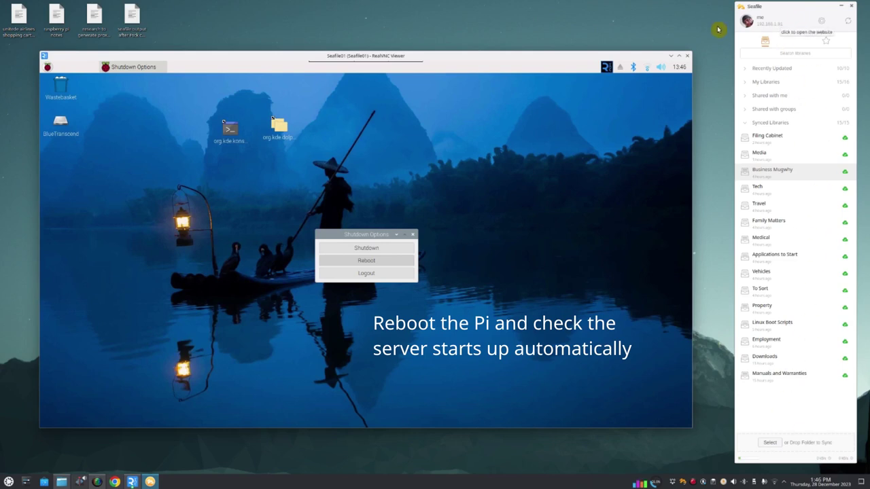
pyautogui.click(847, 23)
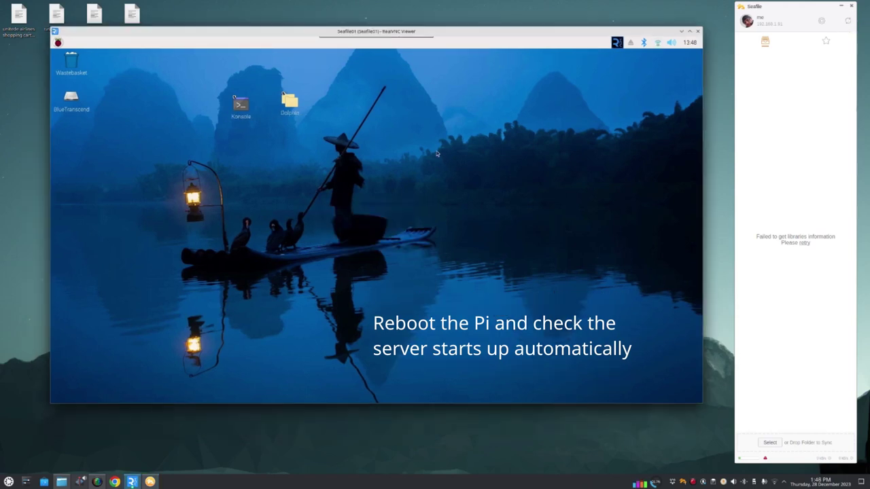
# - Refresh the Seafile client so it lists all 15 synced libraries again after the failed fetch
pyautogui.click(849, 26)
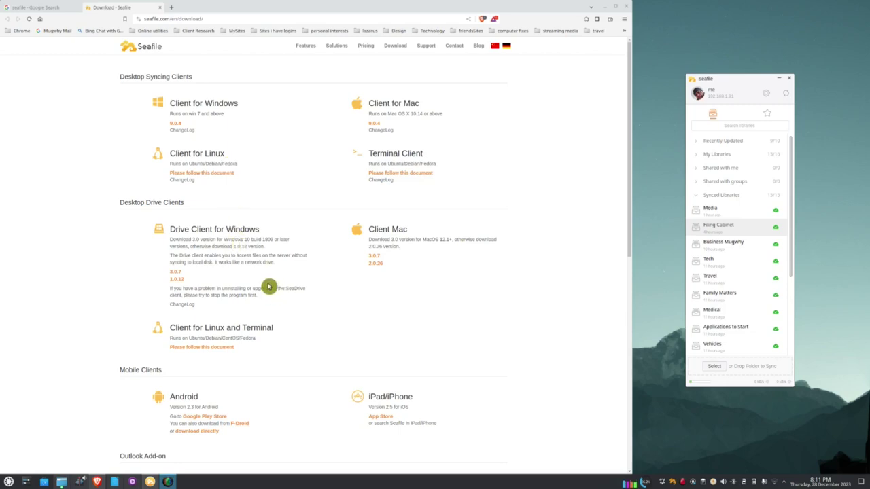
pyautogui.scroll(-1, 272, 289)
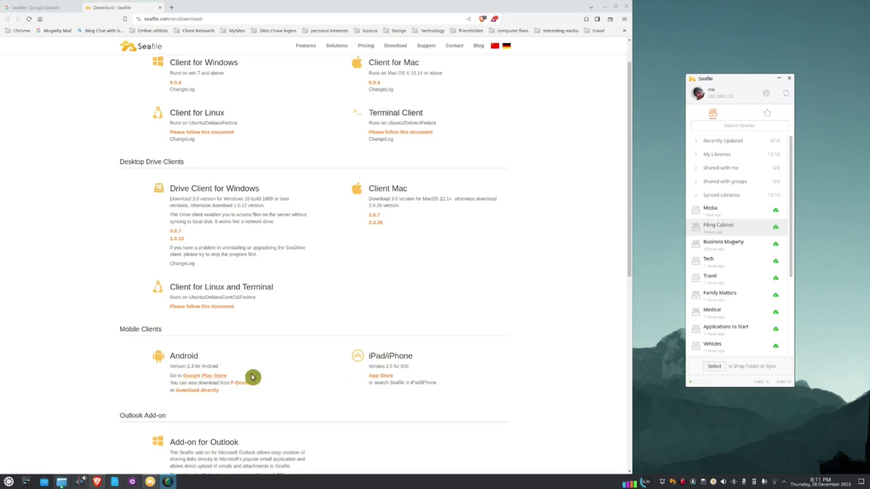
pyautogui.scroll(-2, 140, 353)
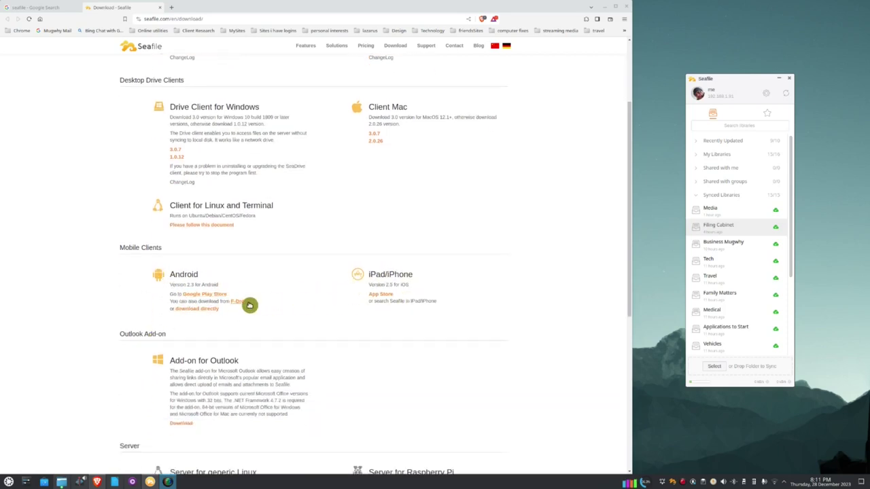
pyautogui.scroll(-1, 297, 303)
pyautogui.scroll(-2, 297, 302)
pyautogui.scroll(2, 446, 260)
pyautogui.scroll(2, 501, 277)
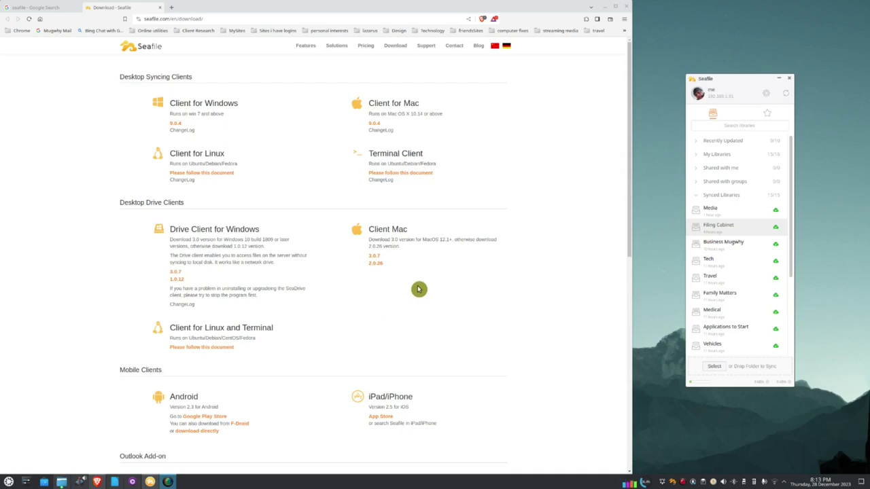
pyautogui.click(711, 309)
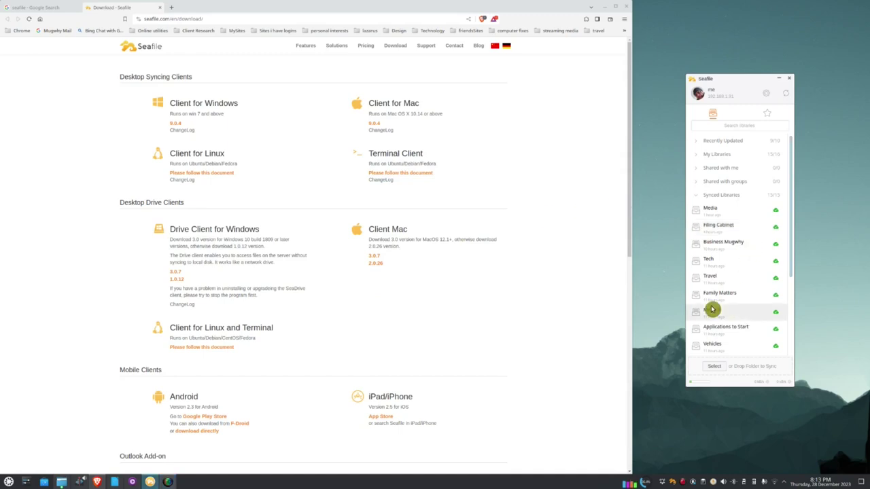
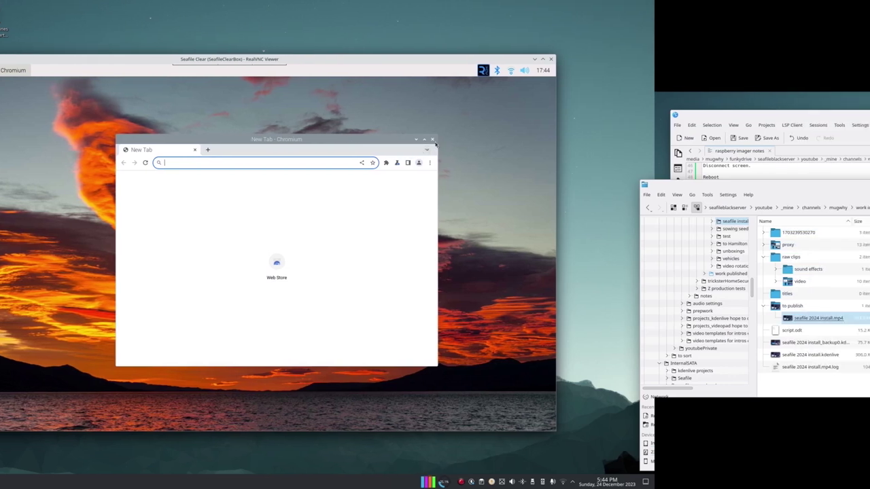
# - Close Chromium, open an enlarged terminal and run sudo raspi-config
pyautogui.click(433, 140)
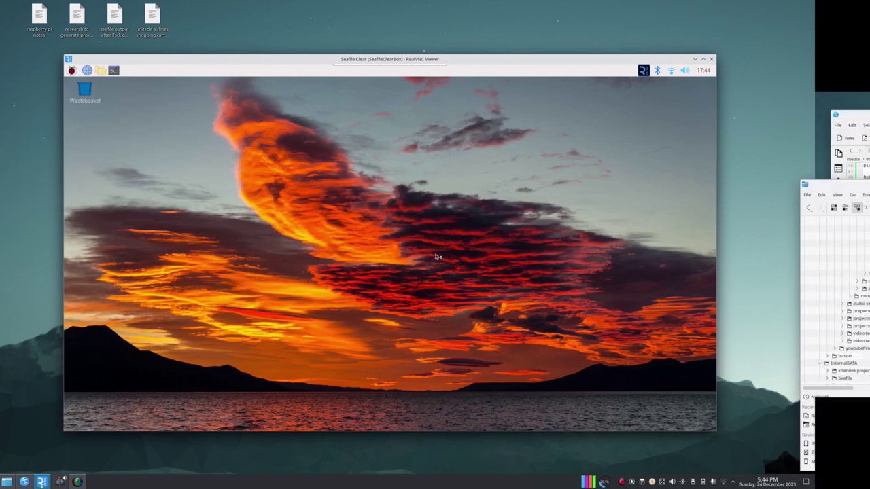
pyautogui.hotkey('ctrl', 'alt', 't')
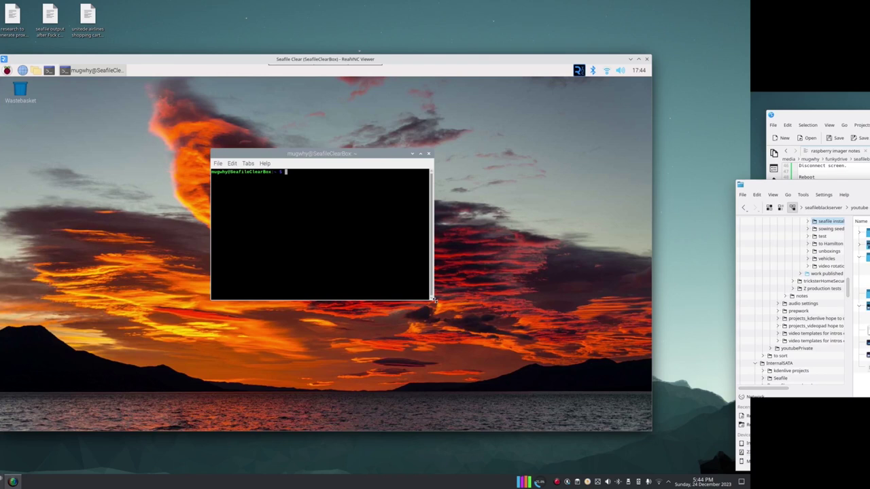
pyautogui.moveTo(433, 300); pyautogui.dragTo(534, 344)
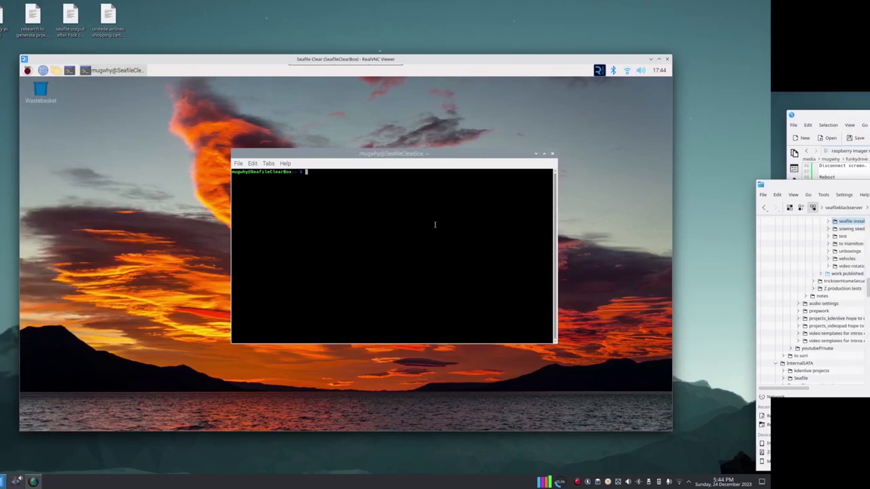
pyautogui.write('sudo raspi-config')
pyautogui.press('Return')
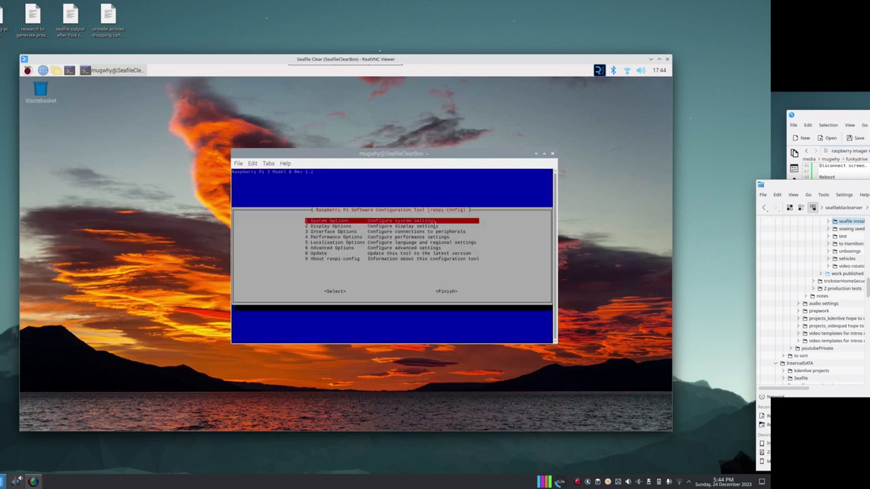
# - In raspi-config, go to 6 Advanced Options and open A2 GL Driver
pyautogui.press('Down')
pyautogui.press('Down')
pyautogui.press('Down')
pyautogui.press('Down')
pyautogui.press('Down')
pyautogui.press('Down')
pyautogui.press('Down')
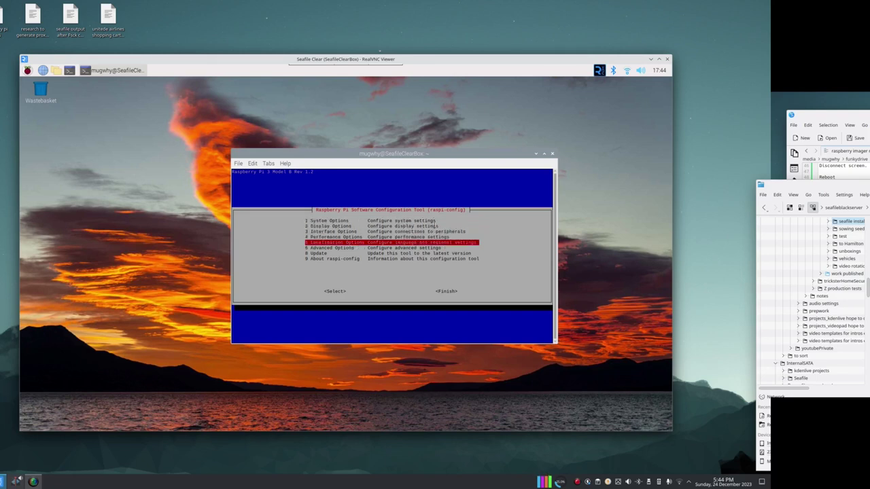
pyautogui.press('Up')
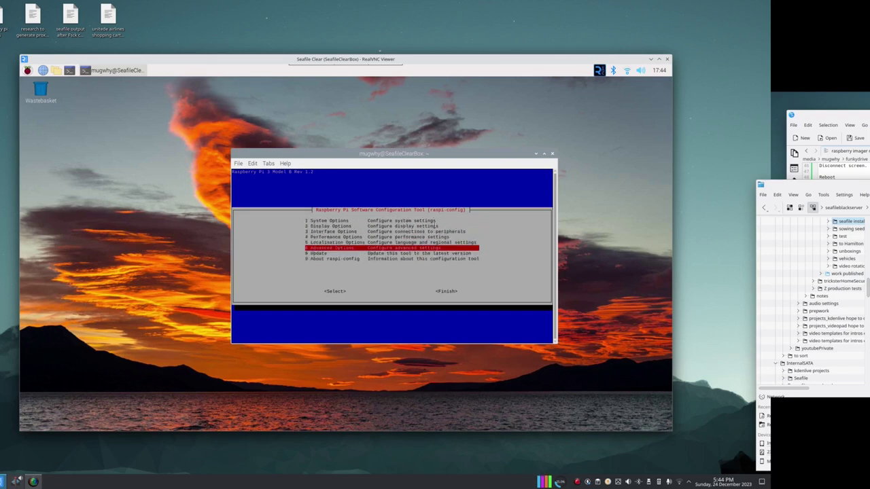
pyautogui.press('Return')
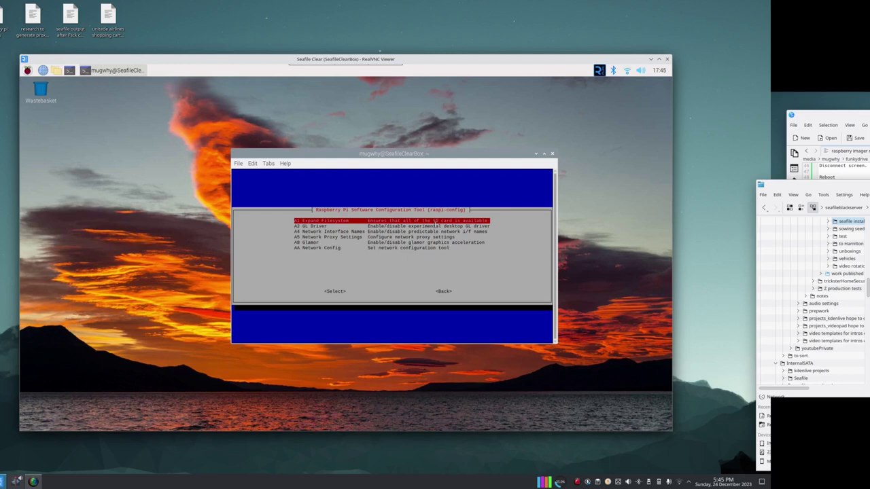
pyautogui.press('Down')
pyautogui.press('Down')
pyautogui.press('Down')
pyautogui.press('Down')
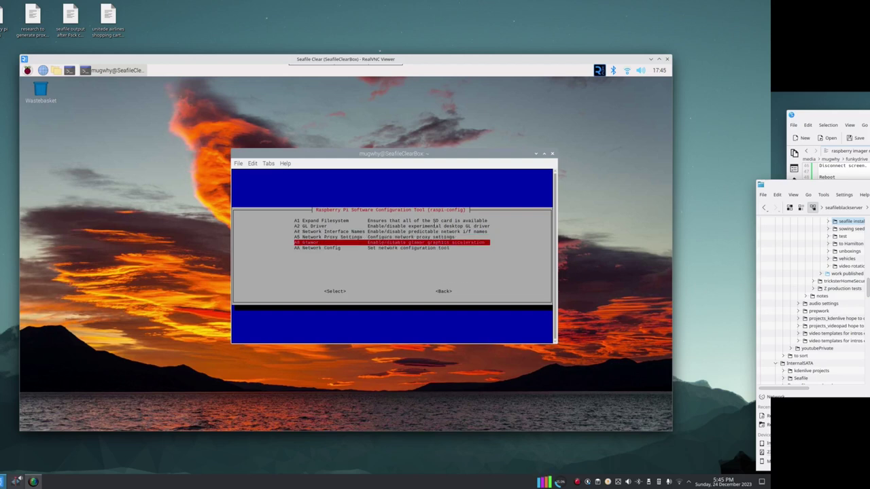
pyautogui.press('Up')
pyautogui.press('Up')
pyautogui.press('Up')
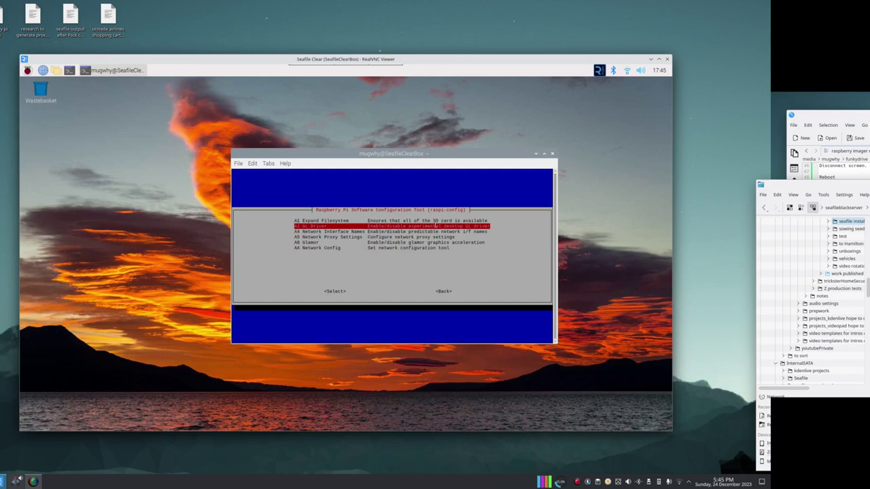
pyautogui.press('Return')
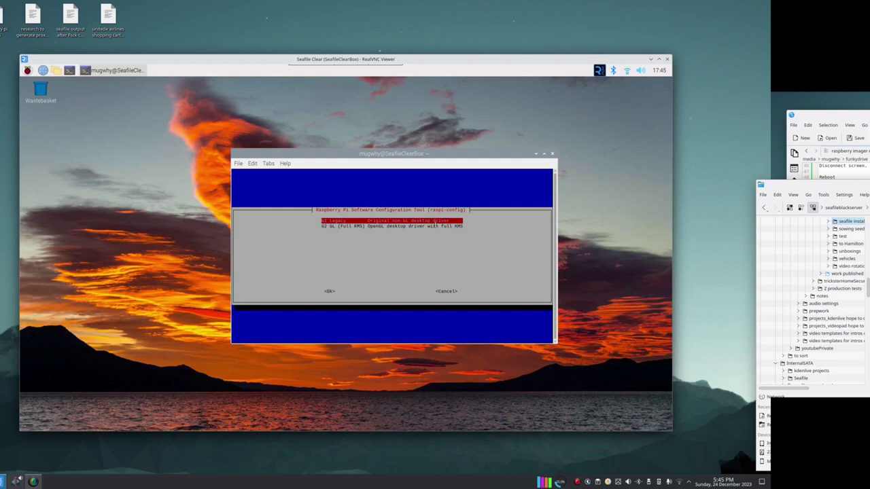
# - Compare the G1 Legacy and G2 GL (Full KMS) drivers, then cancel without changing anything
pyautogui.press('Down')
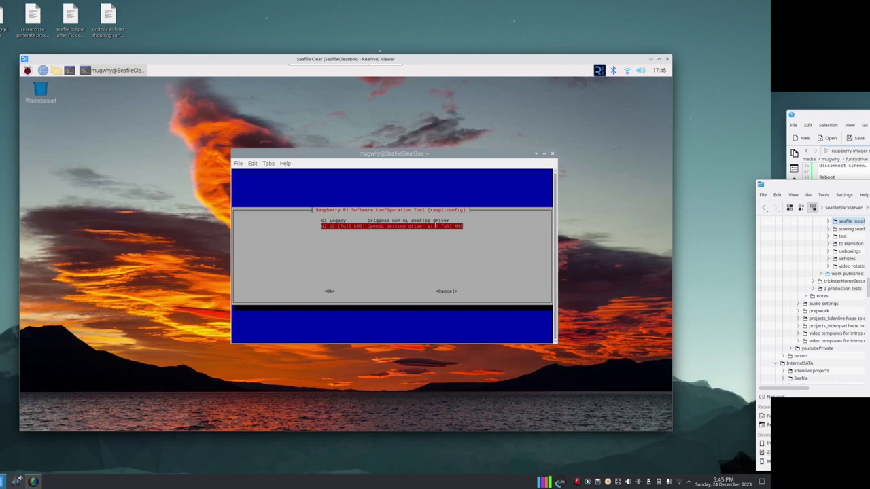
pyautogui.press('Up')
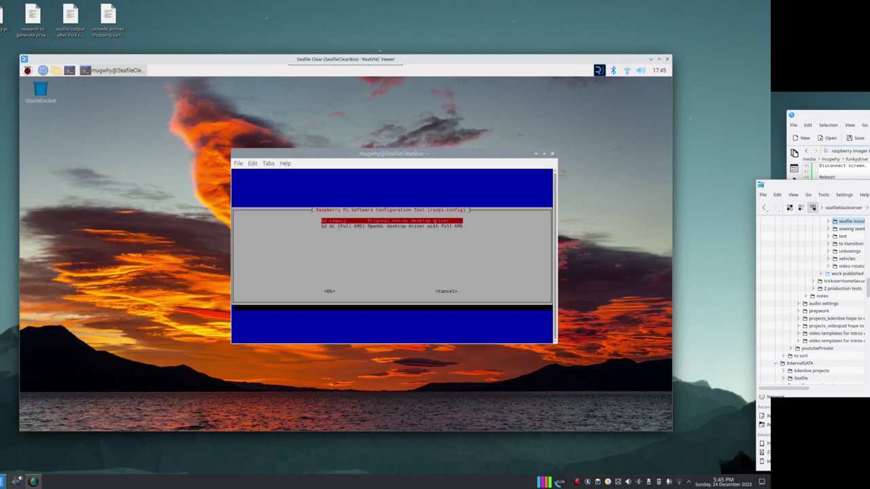
pyautogui.press('Tab')
pyautogui.press('Tab')
pyautogui.press('Return')
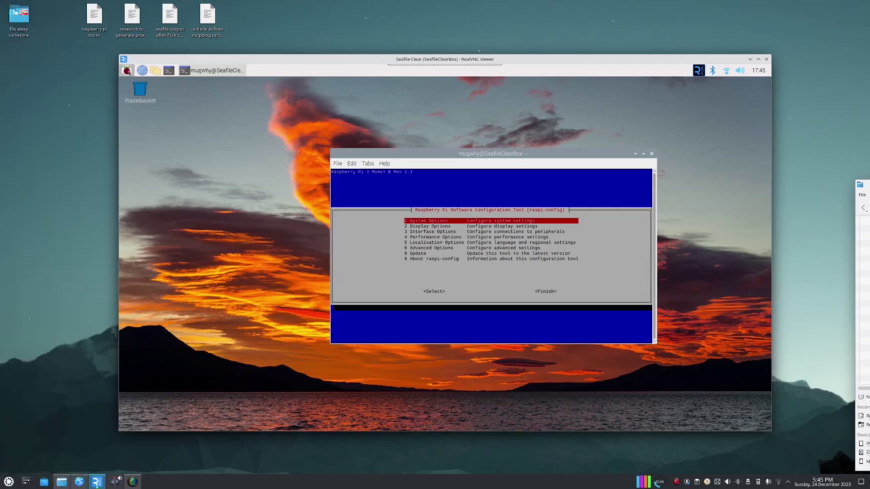
pyautogui.click(127, 70)
# - Launch Raspberry Pi Configuration from the applications menu, shift it right and show its Display settings
pyautogui.moveTo(168, 207)
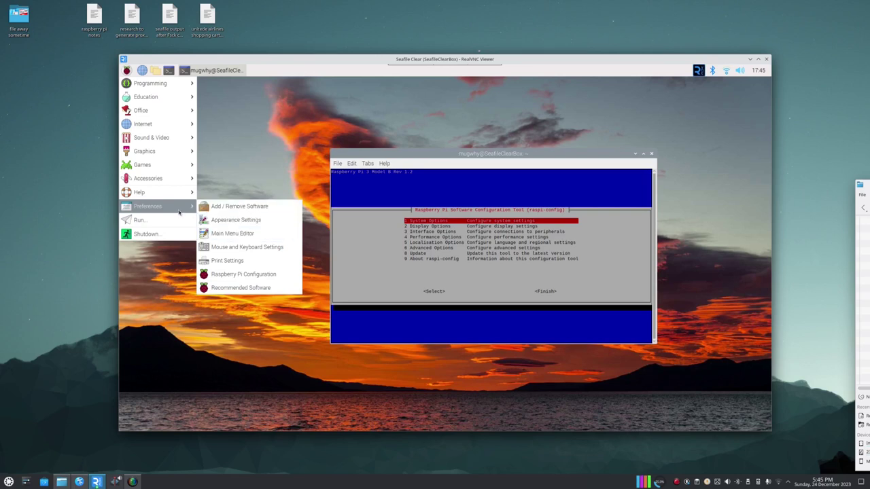
pyautogui.click(263, 274)
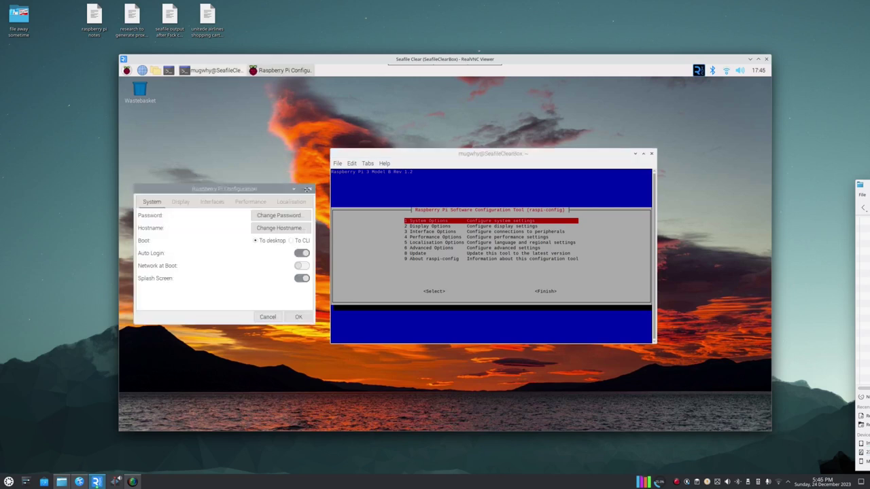
pyautogui.moveTo(307, 189); pyautogui.dragTo(383, 192)
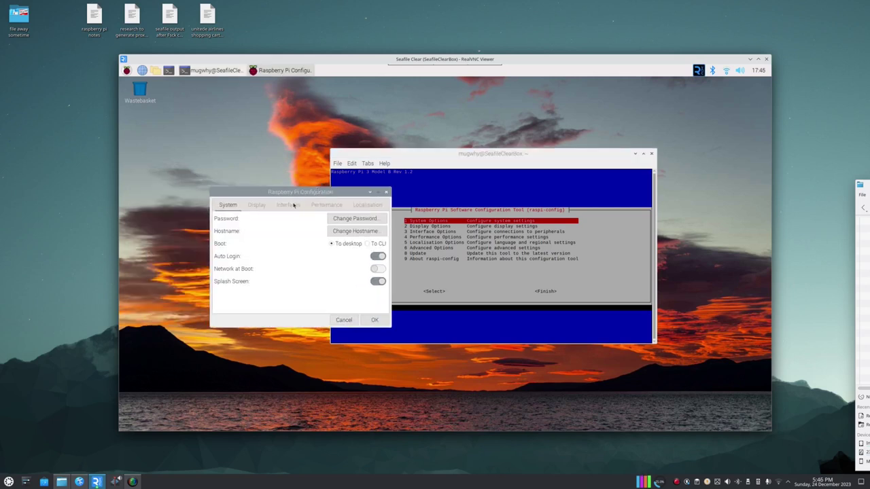
pyautogui.click(257, 204)
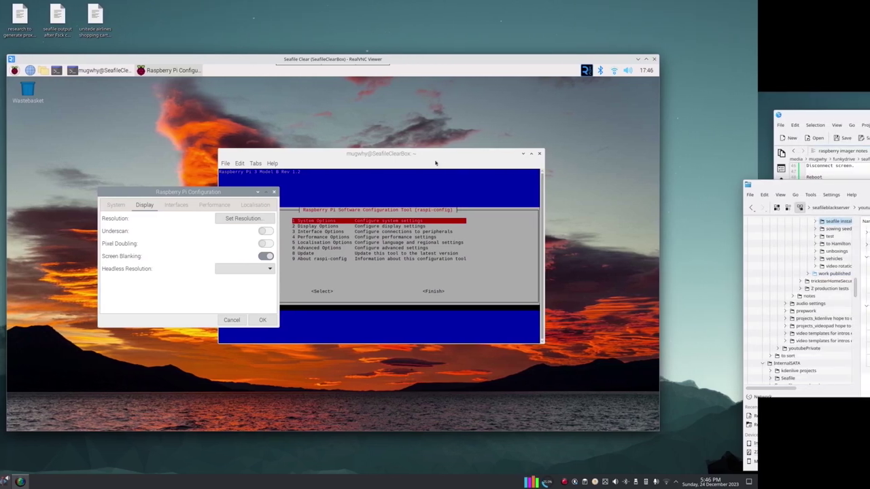
# - Check the headless resolution list and Set Resolution dialog, leaving both unchanged
pyautogui.moveTo(436, 164); pyautogui.dragTo(537, 154)
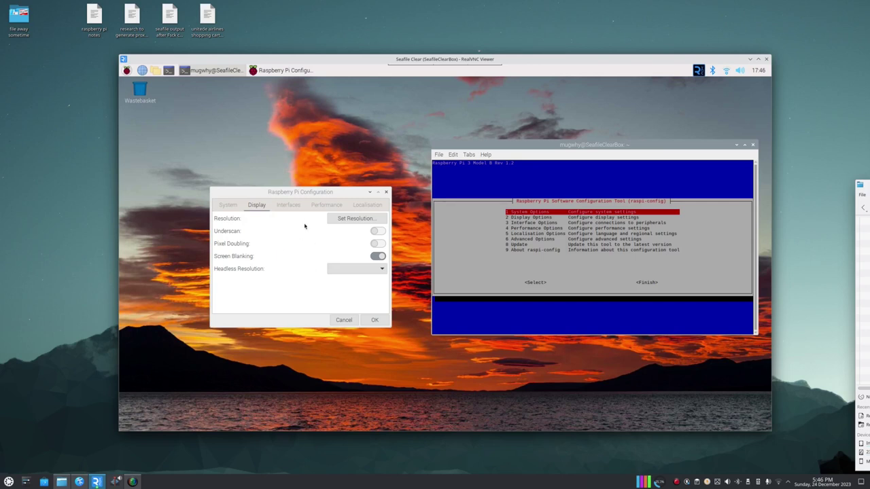
pyautogui.click(381, 270)
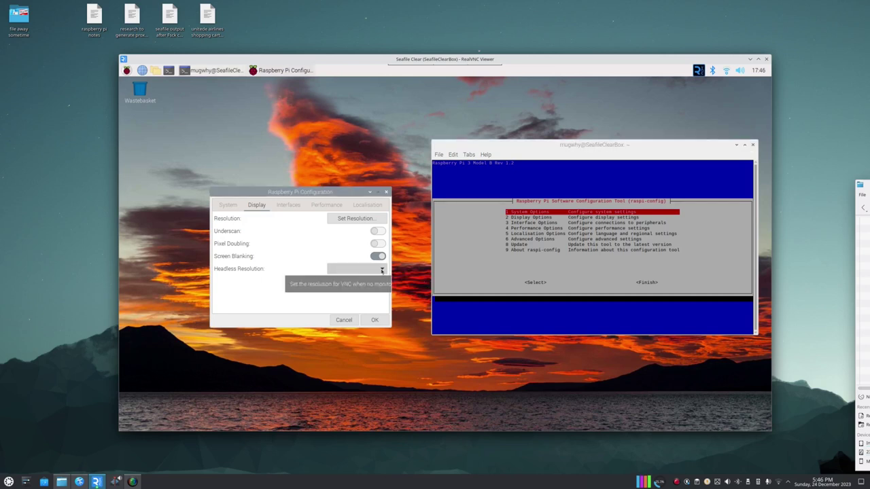
pyautogui.click(351, 192)
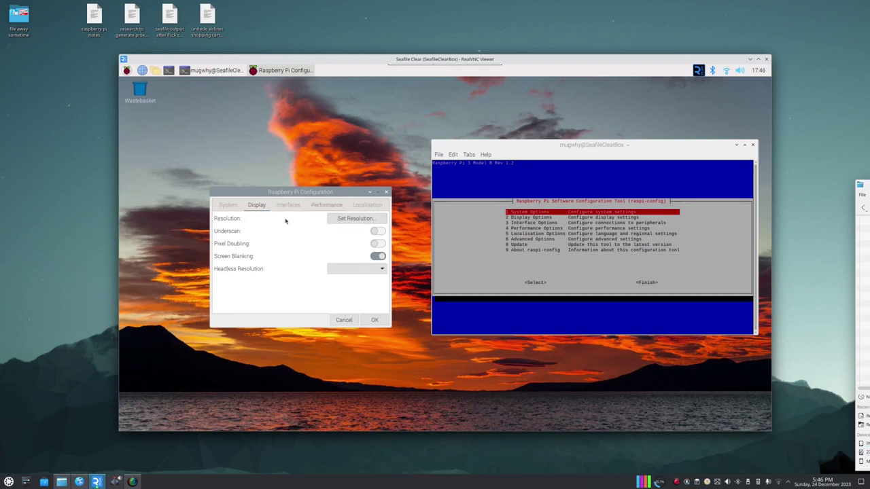
pyautogui.click(353, 219)
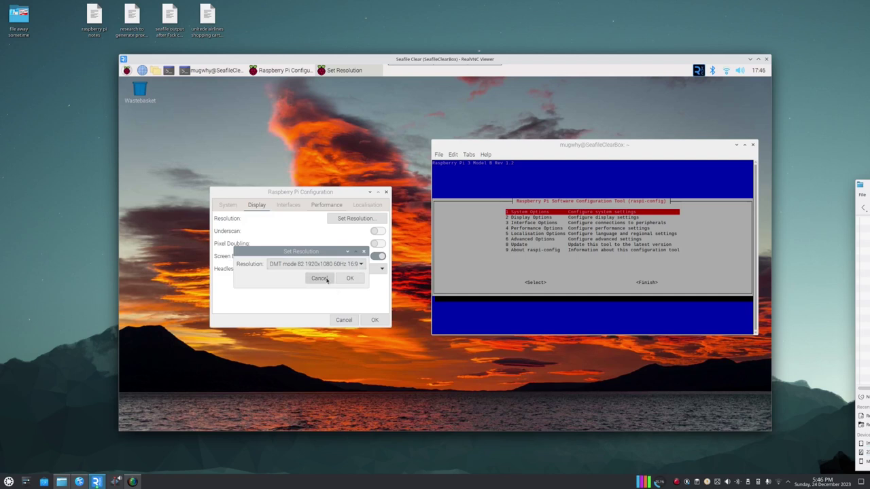
pyautogui.click(319, 279)
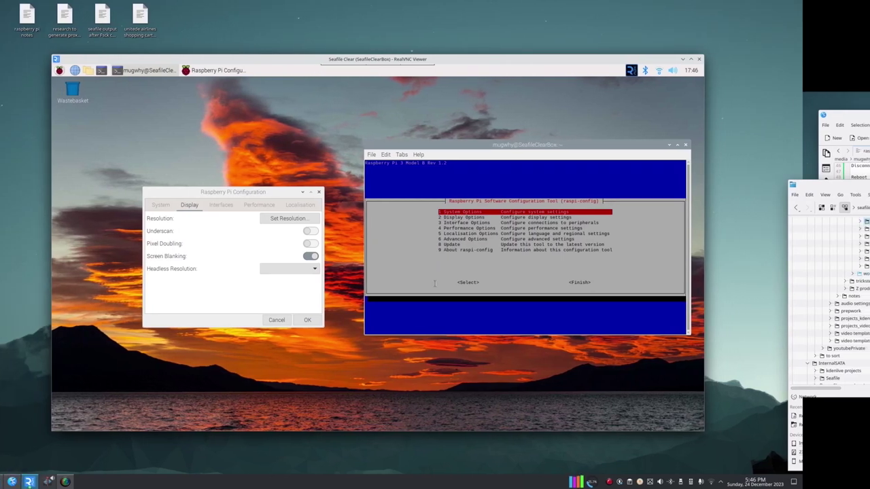
# - In raspi-config, peek into 2 Display Options, go back, and open 6 Advanced Options to A2 GL Driver
pyautogui.press('Down')
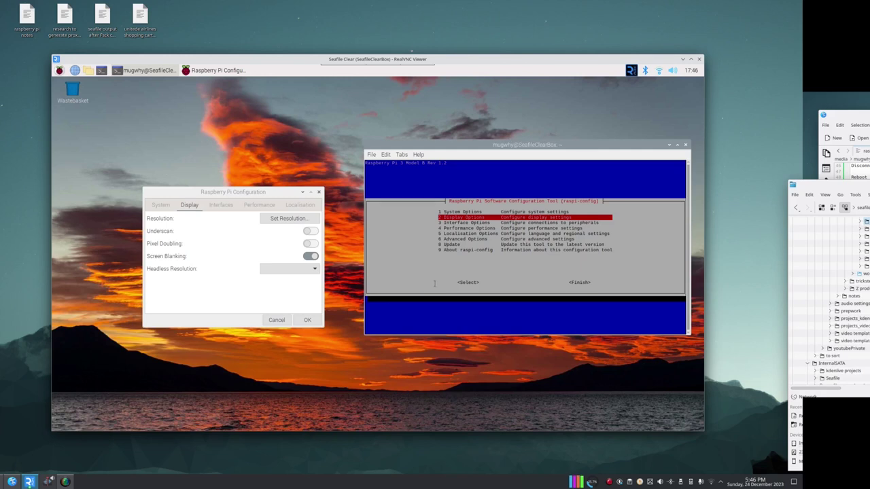
pyautogui.press('Return')
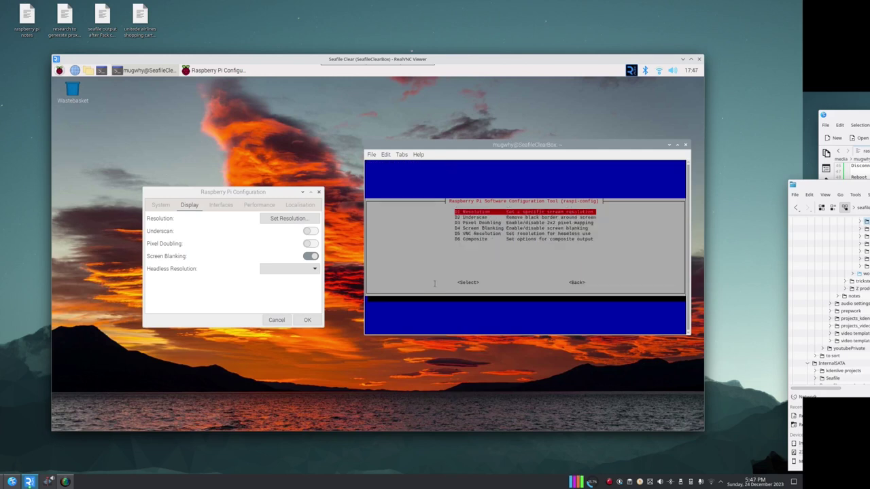
pyautogui.press('Tab')
pyautogui.press('Tab')
pyautogui.press('Return')
pyautogui.press('Down')
pyautogui.press('Down')
pyautogui.press('Down')
pyautogui.press('Down')
pyautogui.press('Down')
pyautogui.press('Return')
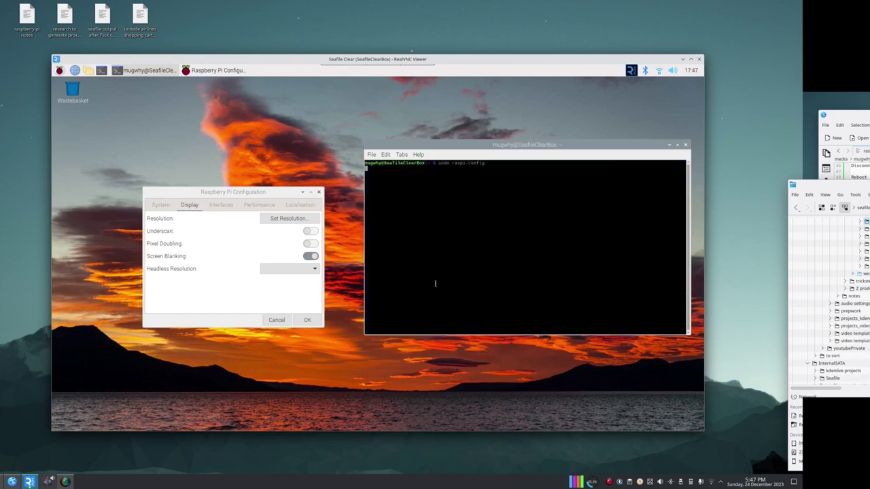
pyautogui.press('Down')
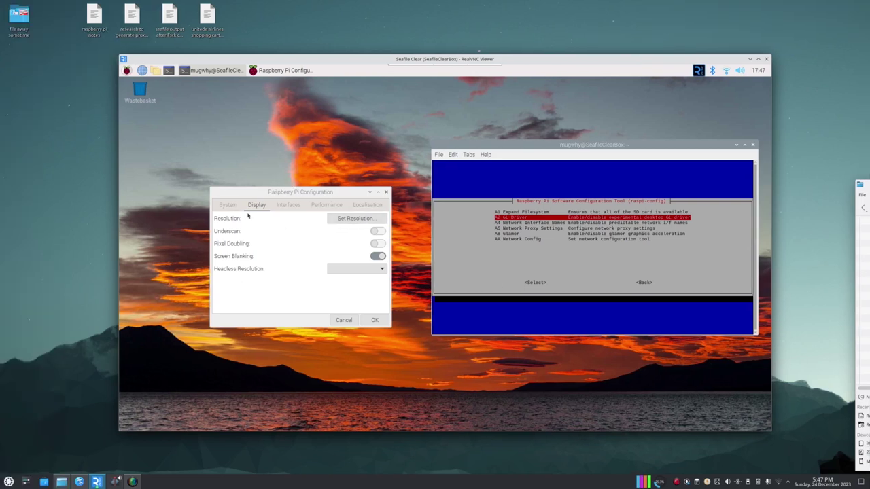
# - Reposition the Configuration dialog and raspi-config terminal, dismissing the desktop context menu along the way
pyautogui.moveTo(336, 195); pyautogui.dragTo(306, 184)
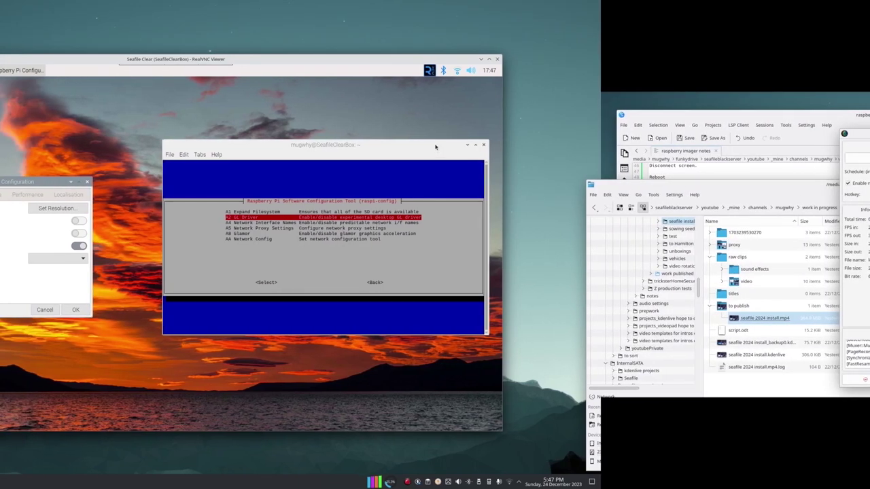
pyautogui.moveTo(436, 145); pyautogui.dragTo(166, 220)
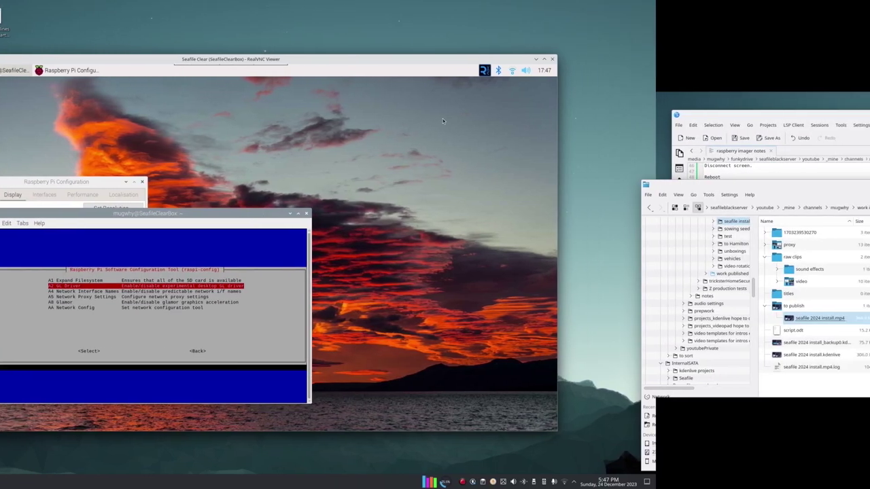
pyautogui.rightClick(442, 120)
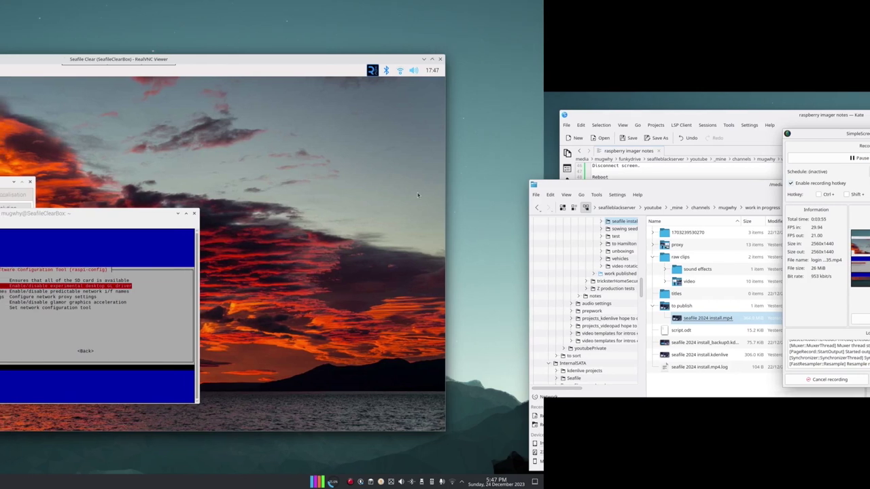
pyautogui.rightClick(443, 194)
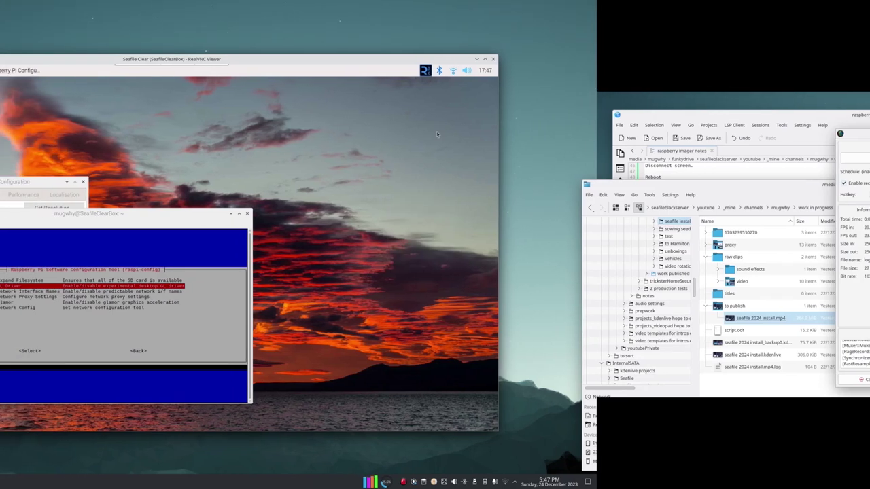
pyautogui.rightClick(422, 134)
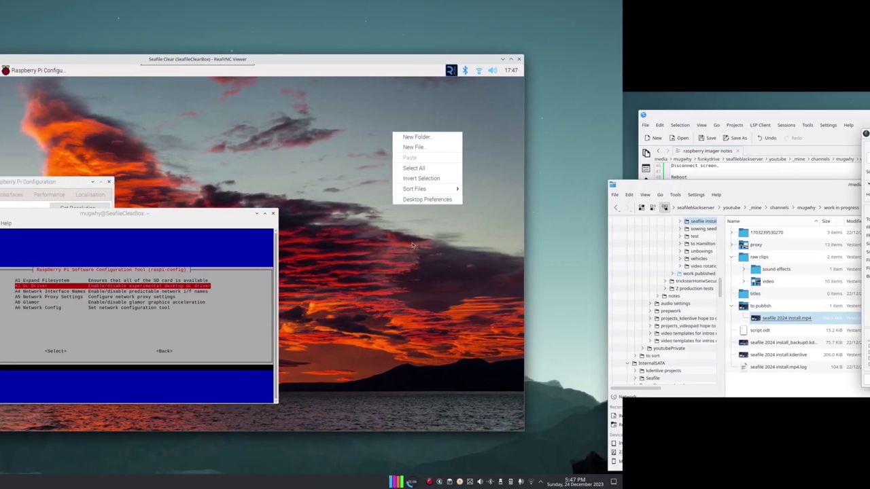
pyautogui.click(538, 177)
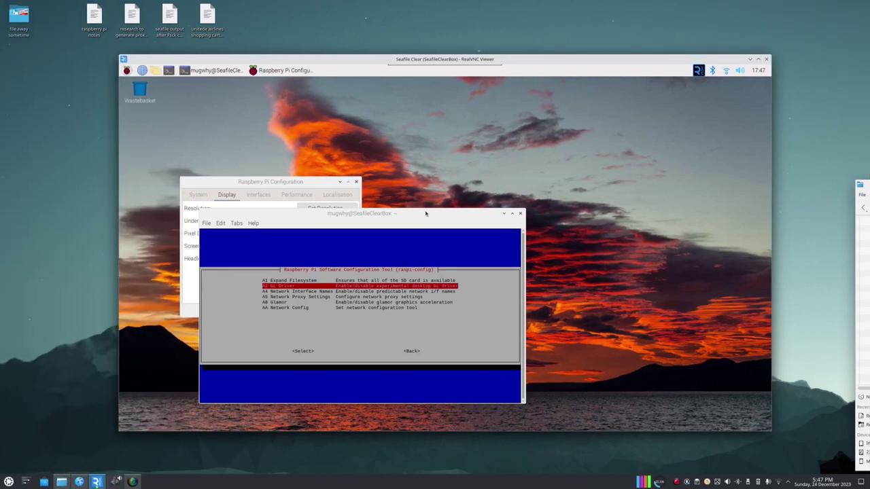
pyautogui.moveTo(426, 213); pyautogui.dragTo(664, 148)
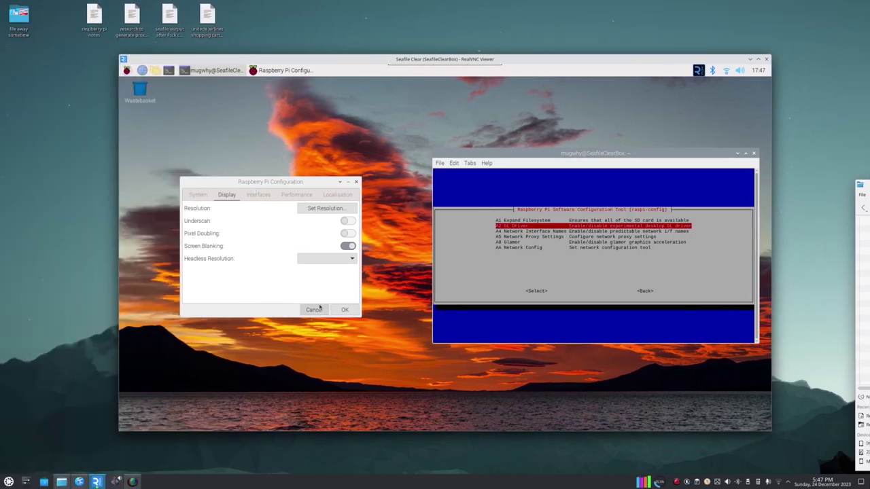
# - Cancel the Raspberry Pi Configuration dialog and return raspi-config to its main menu
pyautogui.click(314, 310)
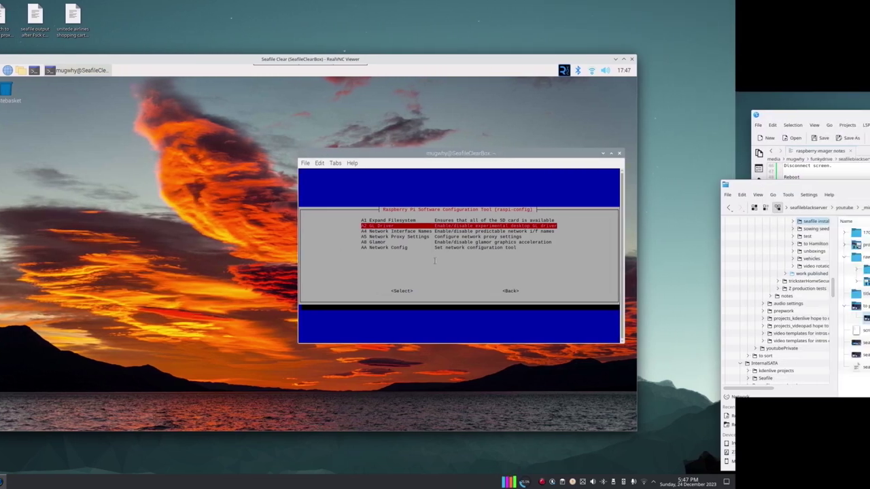
pyautogui.press('Down')
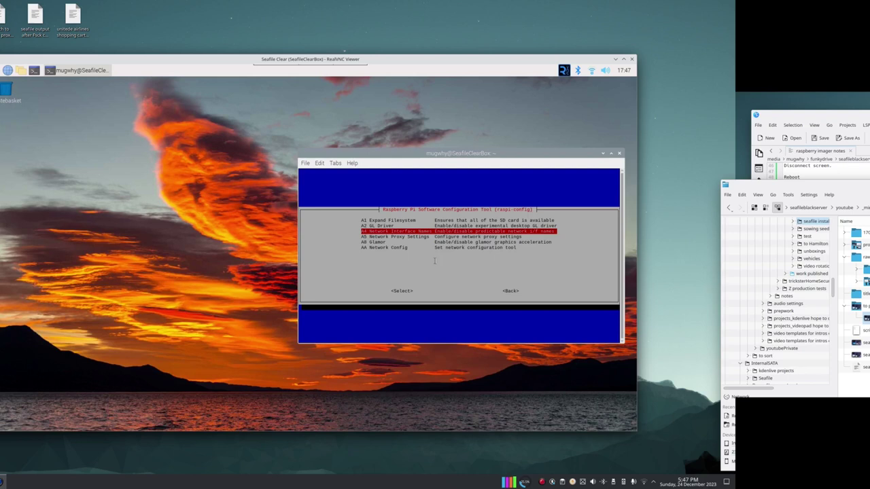
pyautogui.press('Tab')
pyautogui.press('Tab')
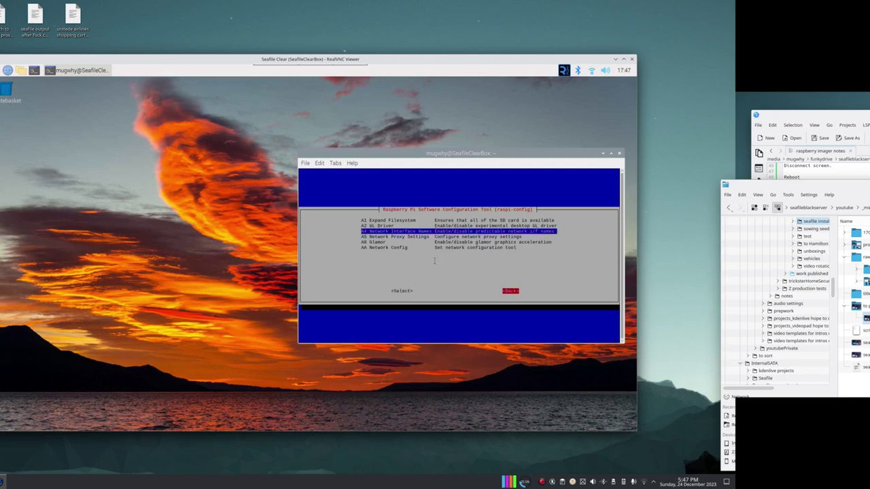
pyautogui.press('Return')
# - Open 6 Advanced Options > A2 GL Driver and browse the G1 Legacy and G2 GL (Full KMS) options
pyautogui.press('Down')
pyautogui.press('Down')
pyautogui.press('Down')
pyautogui.press('Down')
pyautogui.press('Down')
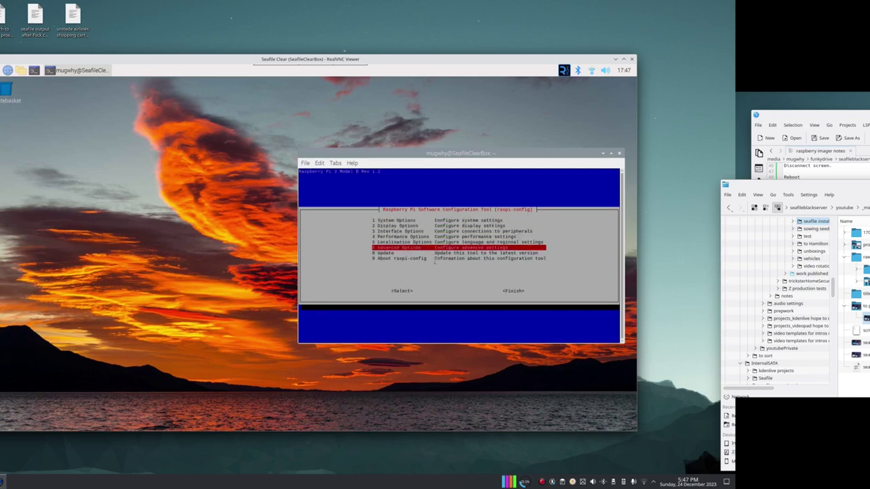
pyautogui.press('Return')
pyautogui.press('Down')
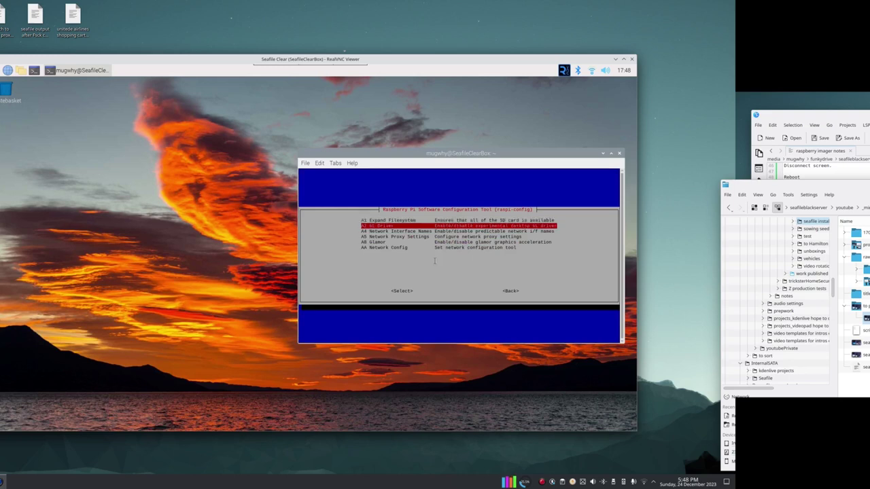
pyautogui.press('Return')
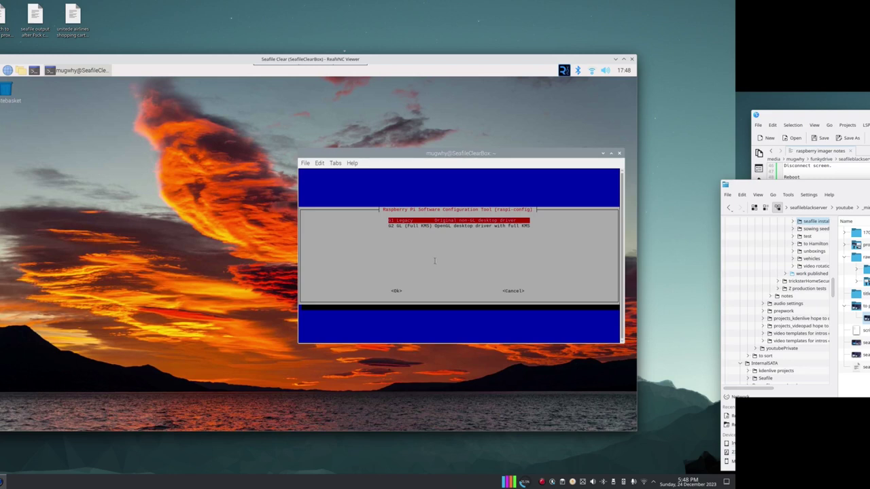
pyautogui.press('Down')
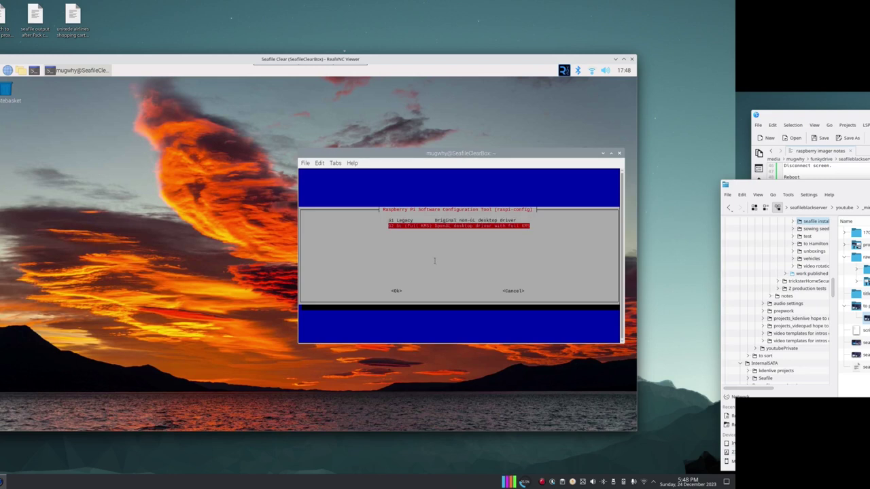
pyautogui.press('Up')
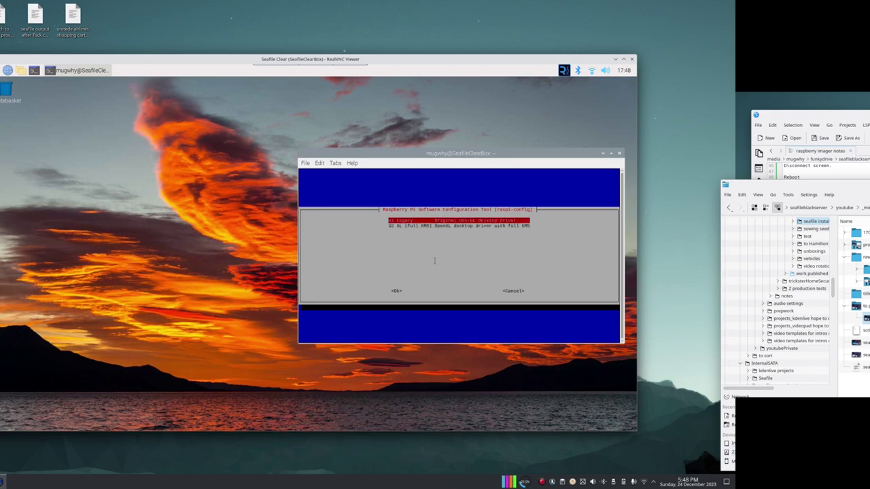